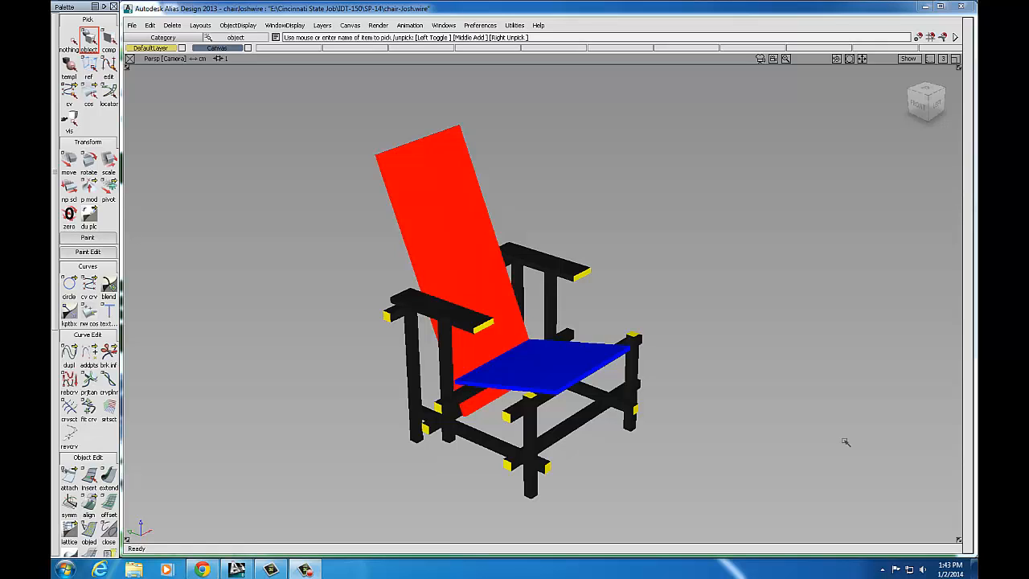
Step: In Chrome, open the Week One Red Blue Chair folder under 14/SP Computer Modeling Assignments
{"action": "left_click_drag", "start_coordinate": [710, 433], "coordinate": [745, 431], "text": "alt+shift"}
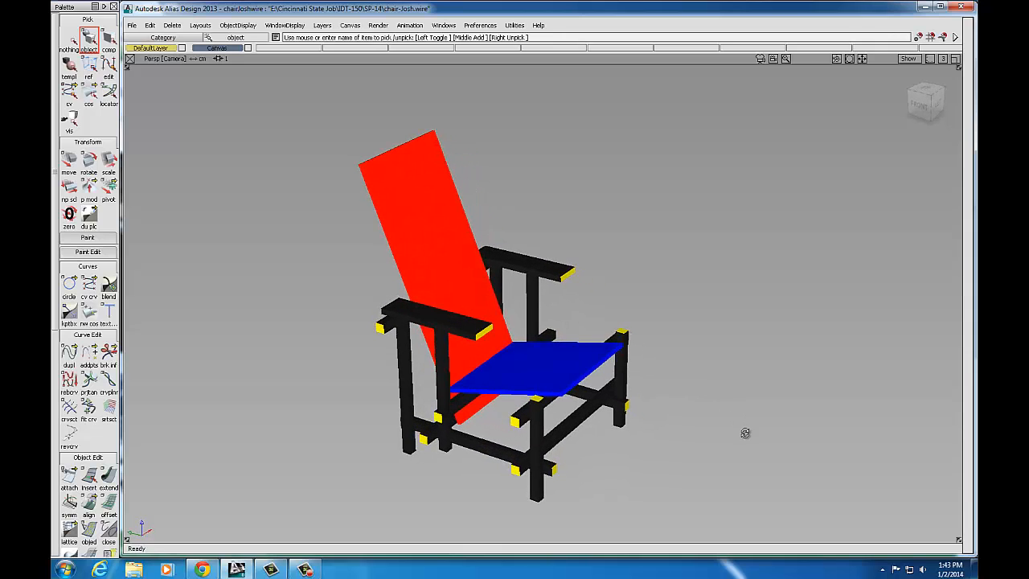
{"action": "left_click", "coordinate": [203, 570]}
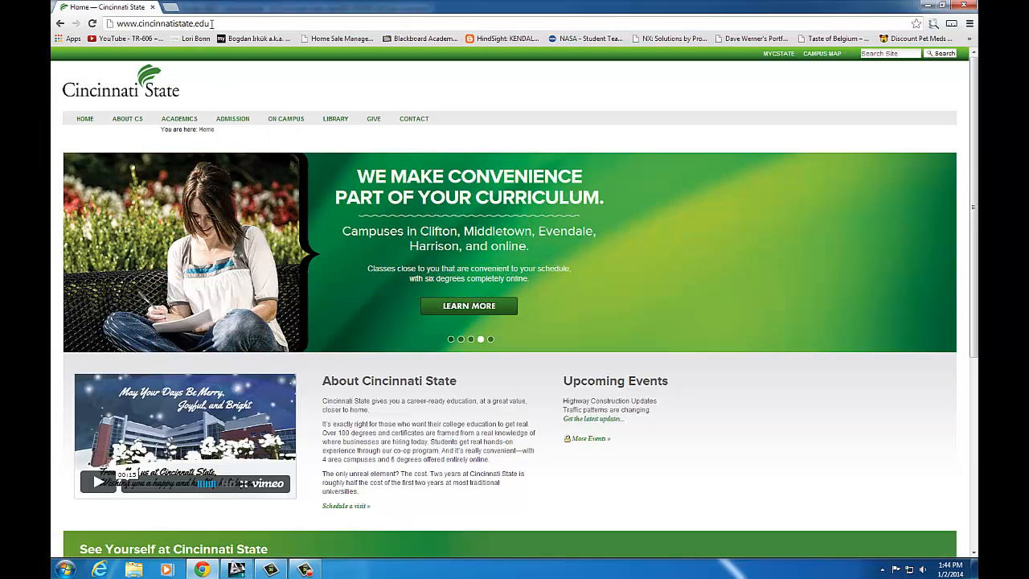
{"action": "left_click", "coordinate": [780, 56]}
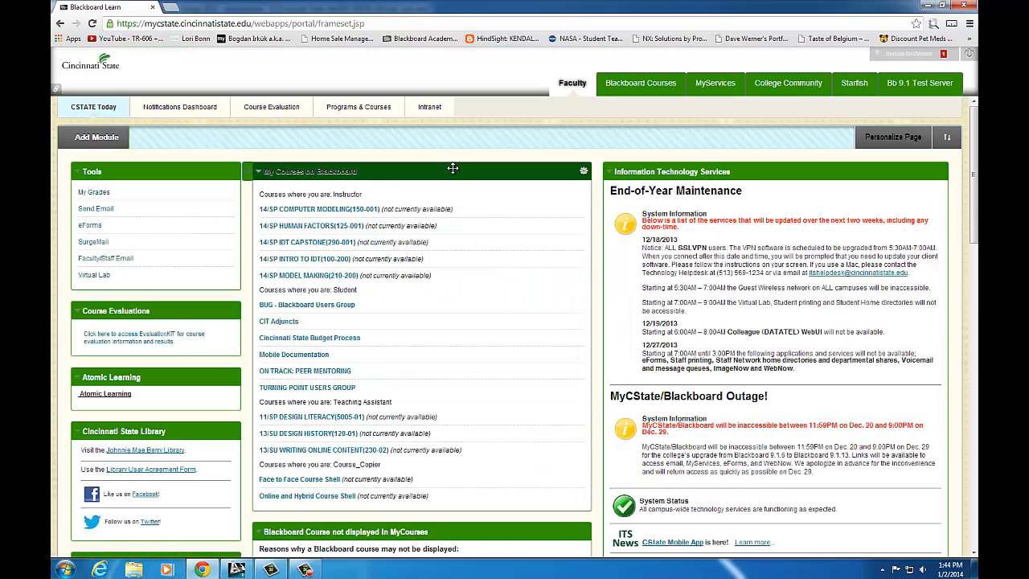
{"action": "left_click", "coordinate": [334, 212]}
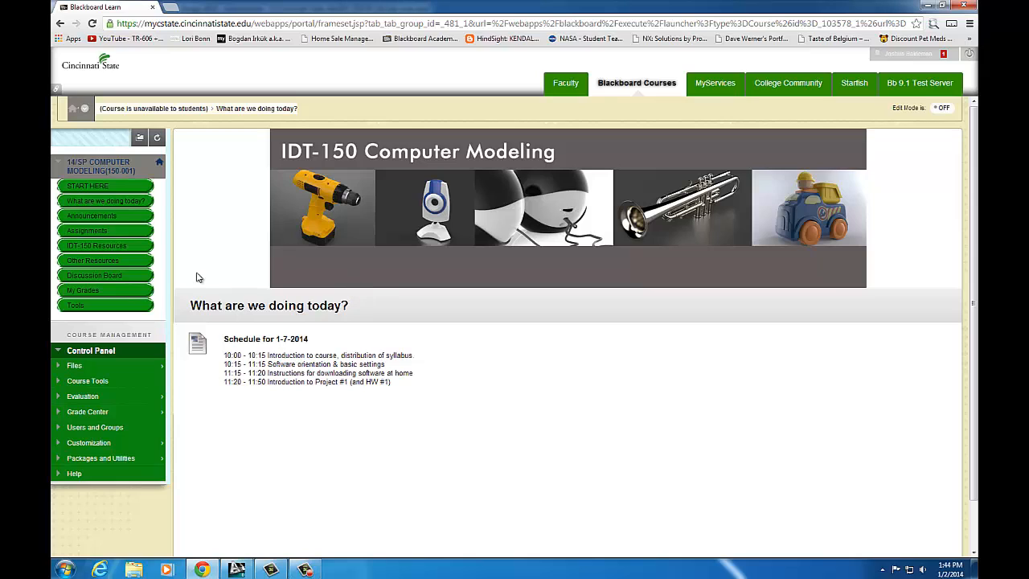
{"action": "left_click", "coordinate": [101, 233]}
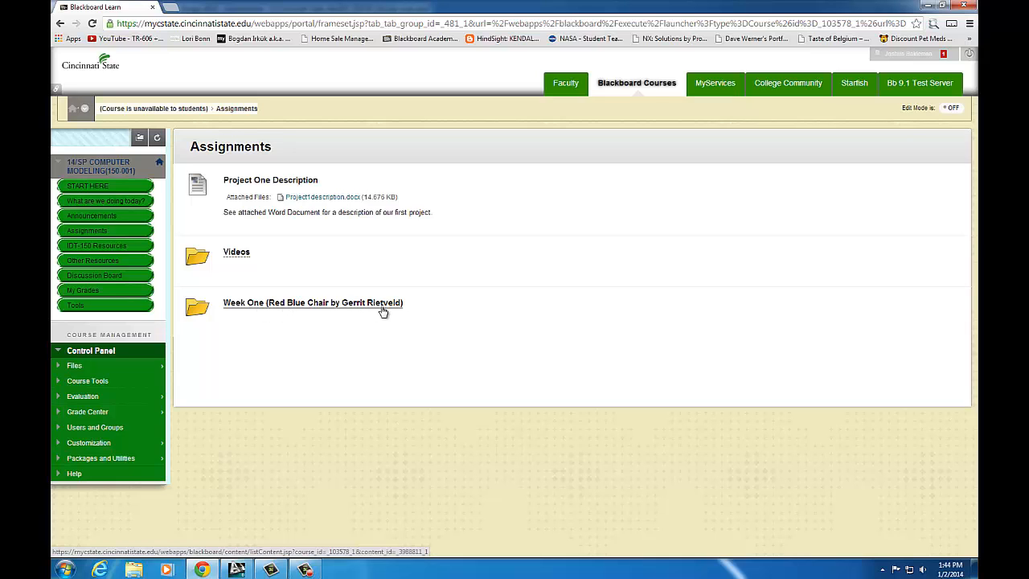
{"action": "left_click", "coordinate": [283, 306]}
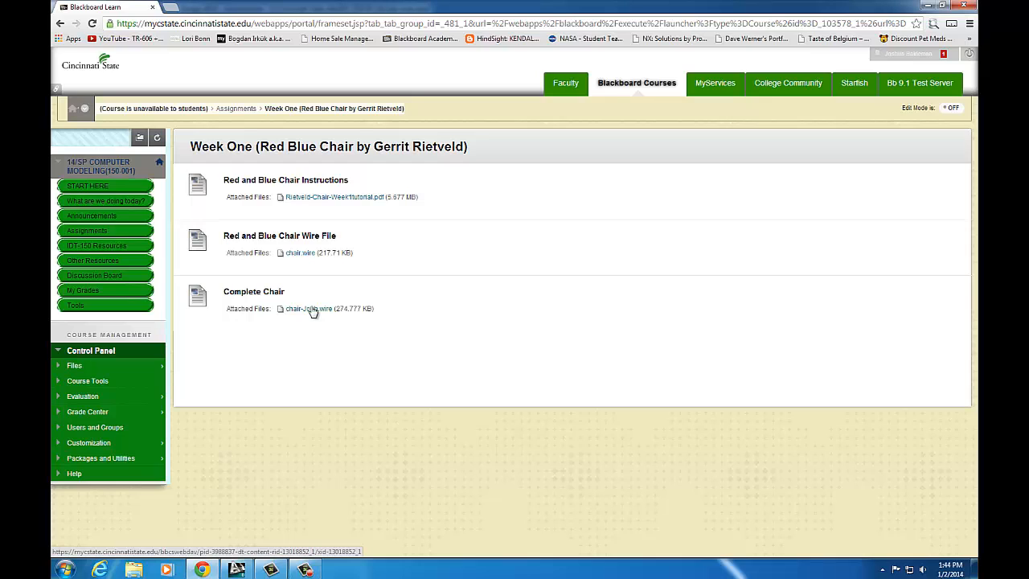
Step: Start saving the chair.wire attachment with Save link as, targeting the Desktop
{"action": "right_click", "coordinate": [298, 256]}
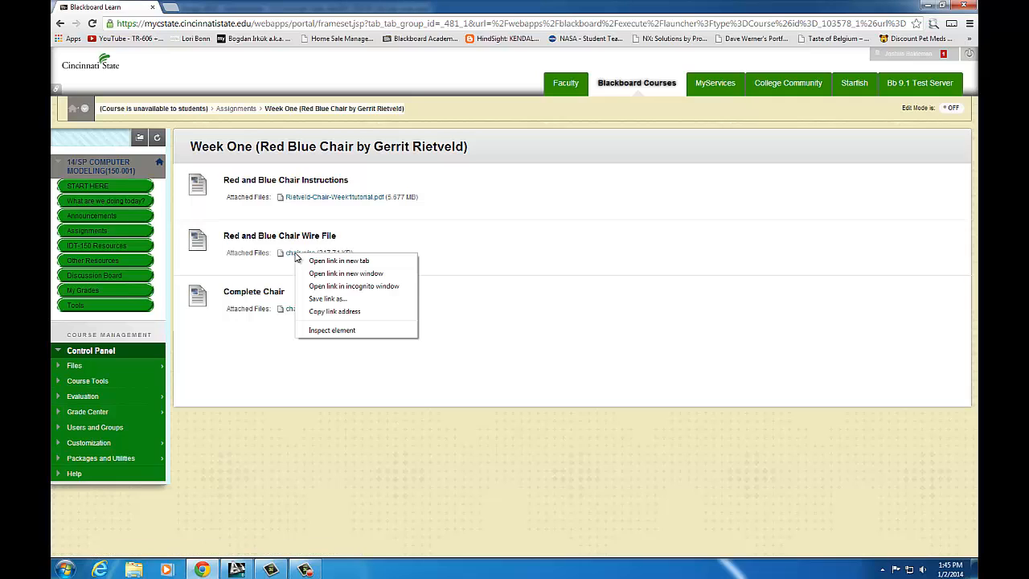
{"action": "left_click", "coordinate": [327, 299]}
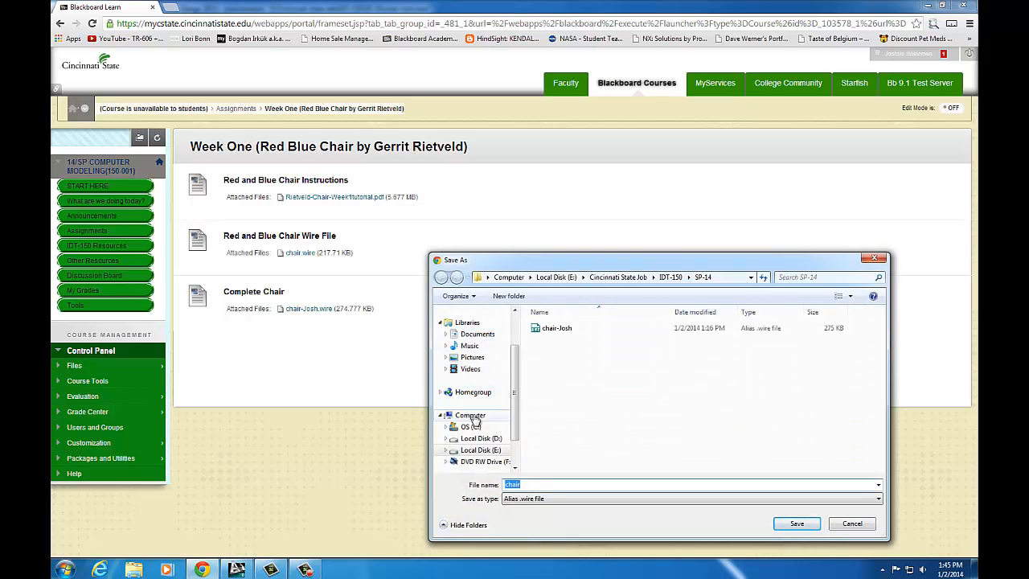
{"action": "left_click_drag", "start_coordinate": [518, 354], "coordinate": [515, 320]}
{"action": "left_click", "coordinate": [481, 331]}
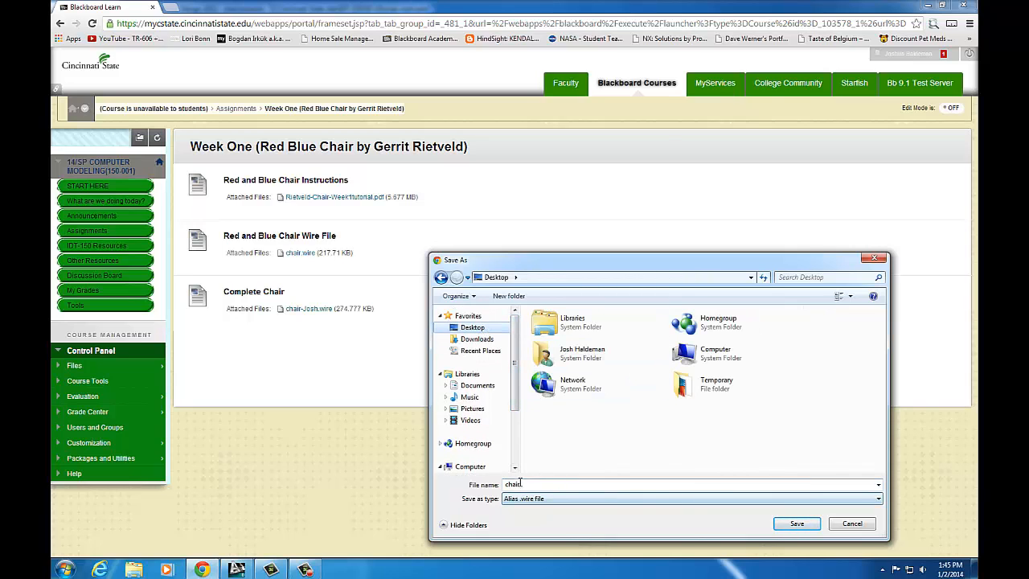
Step: Create a Desktop folder named after the student, save chair.wire into it, and return to Alias
{"action": "right_click", "coordinate": [576, 434]}
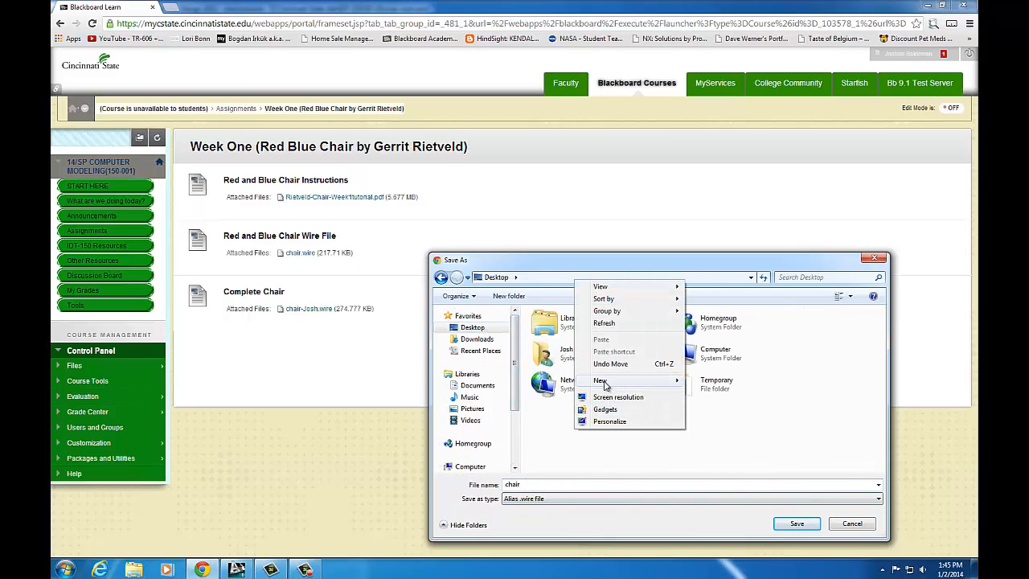
{"action": "mouse_move", "coordinate": [612, 386]}
{"action": "left_click", "coordinate": [711, 315]}
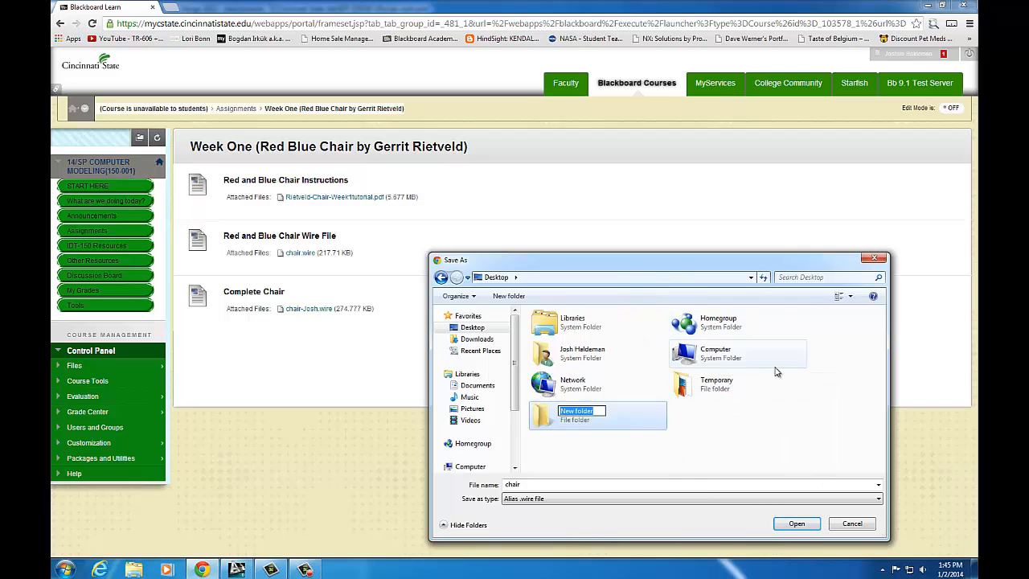
{"action": "key", "text": "Return"}
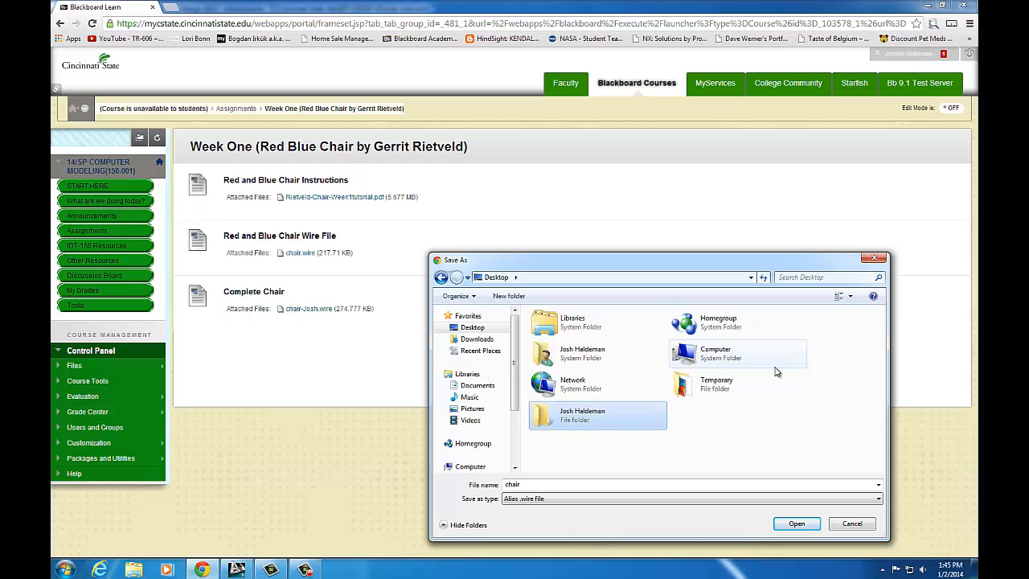
{"action": "double_click", "coordinate": [590, 416]}
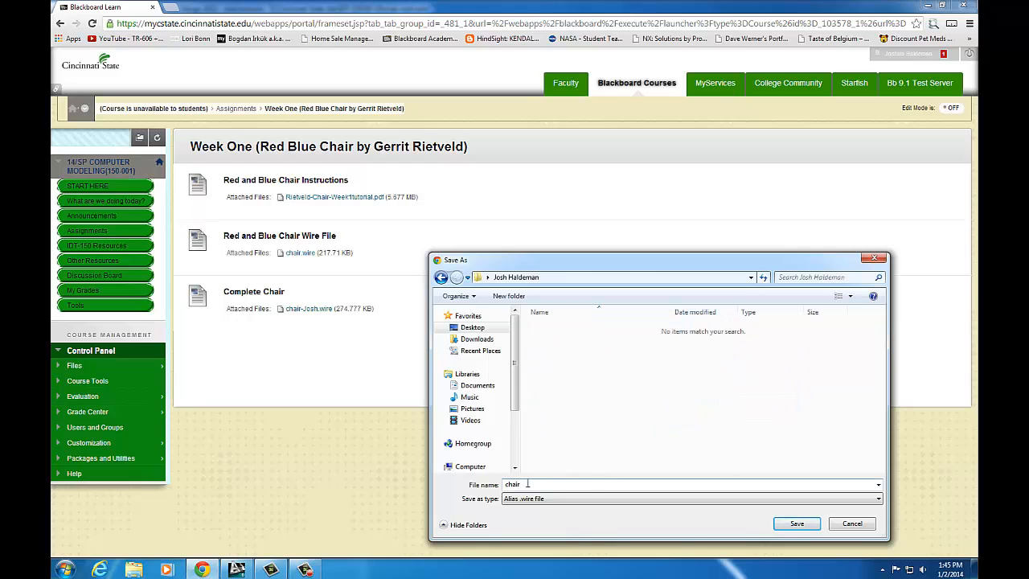
{"action": "left_click", "coordinate": [796, 524]}
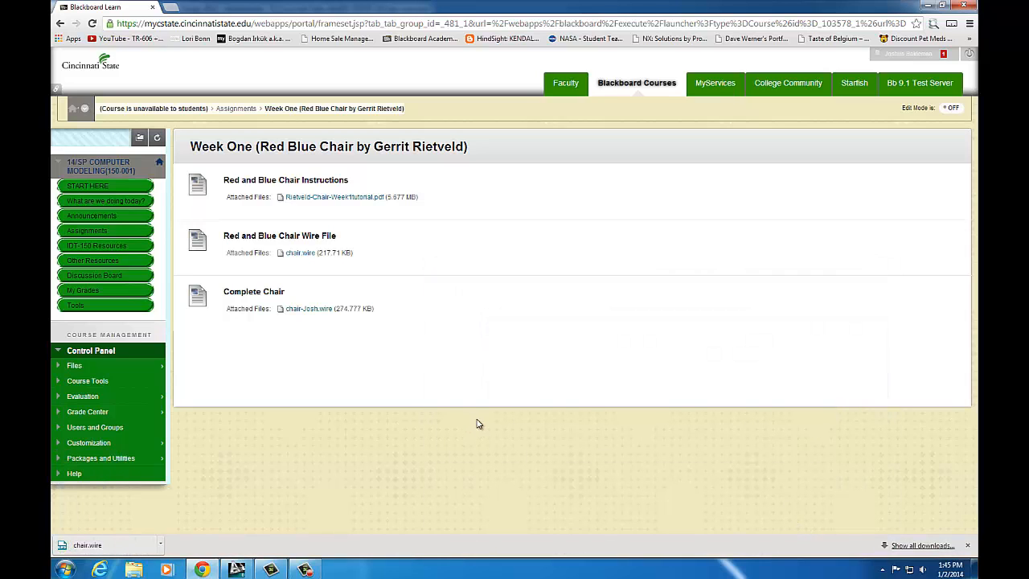
{"action": "left_click", "coordinate": [236, 569]}
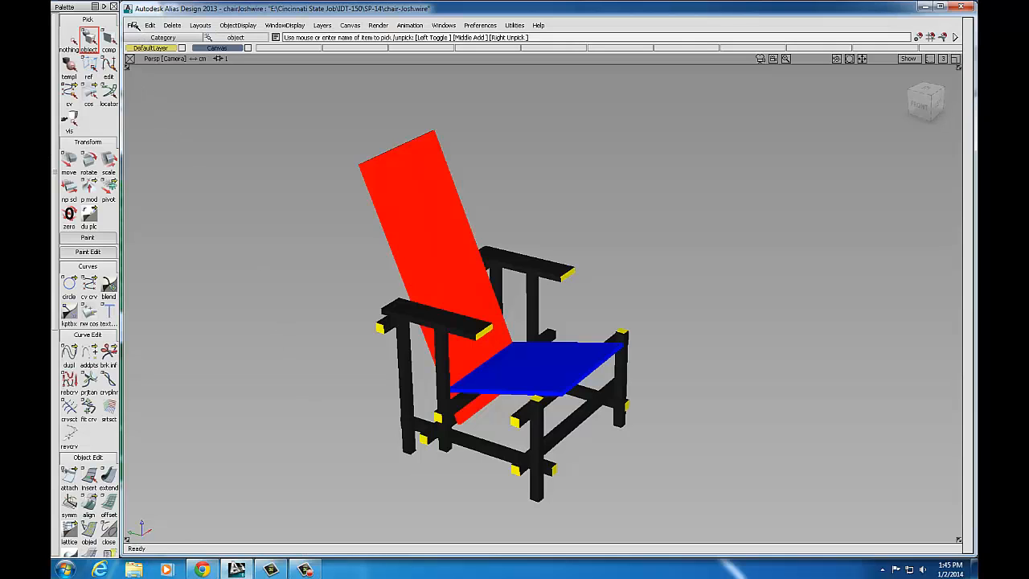
Step: In the Open dialog, browse to the new Desktop folder and set it as the current project
{"action": "left_click", "coordinate": [133, 25]}
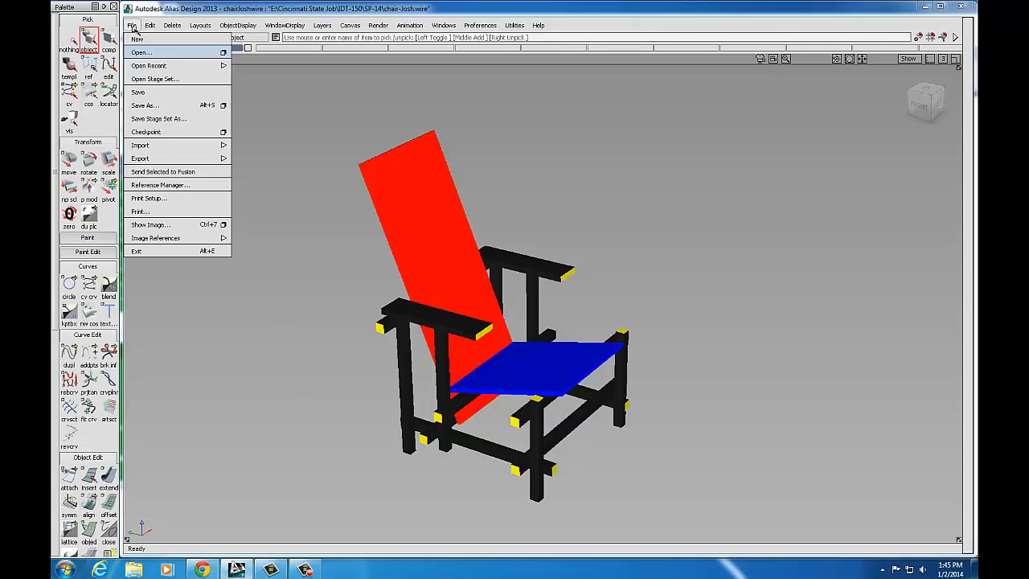
{"action": "left_click", "coordinate": [141, 52]}
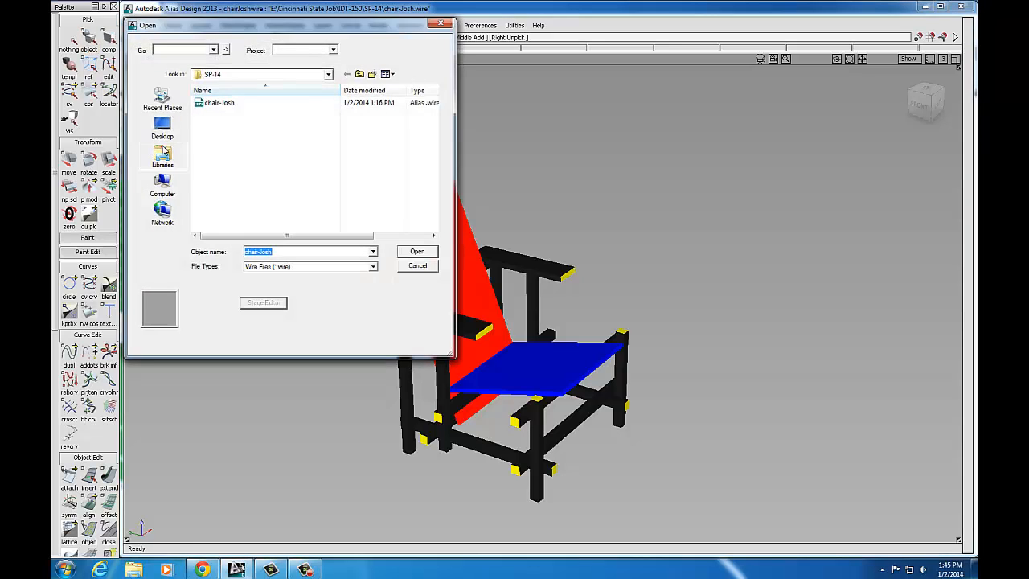
{"action": "left_click", "coordinate": [162, 126]}
{"action": "double_click", "coordinate": [350, 147]}
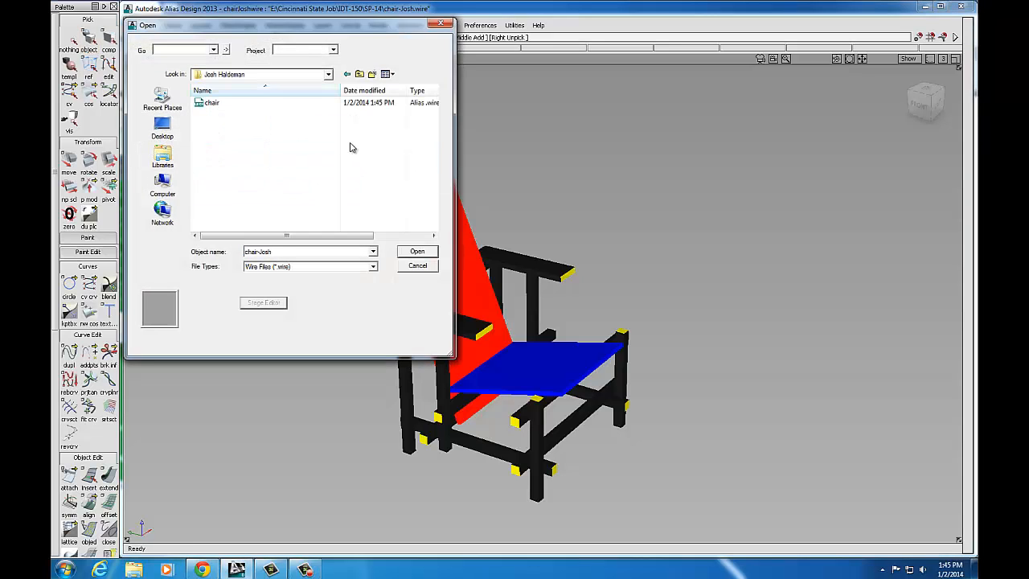
{"action": "left_click", "coordinate": [212, 103]}
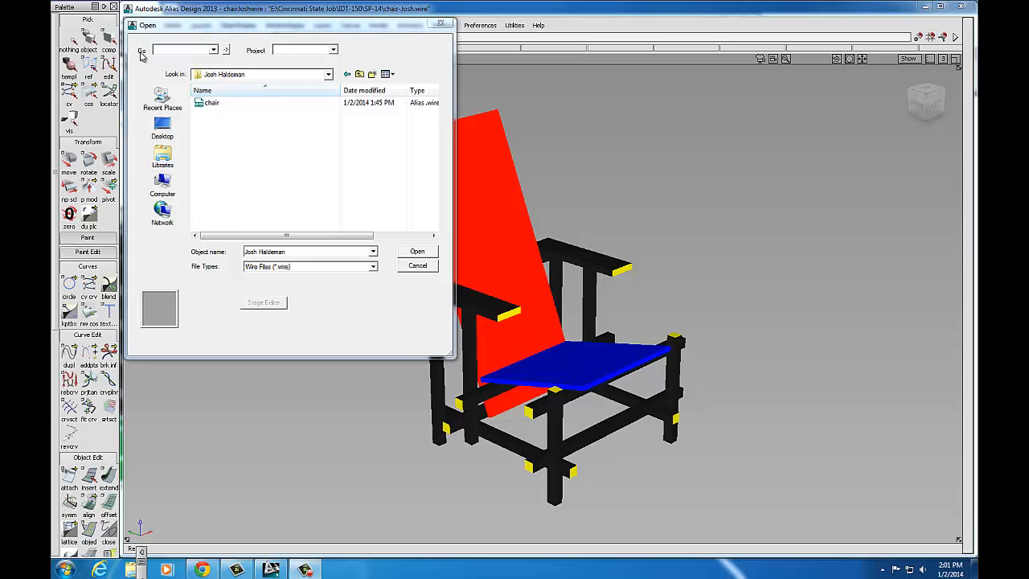
{"action": "left_click", "coordinate": [334, 51]}
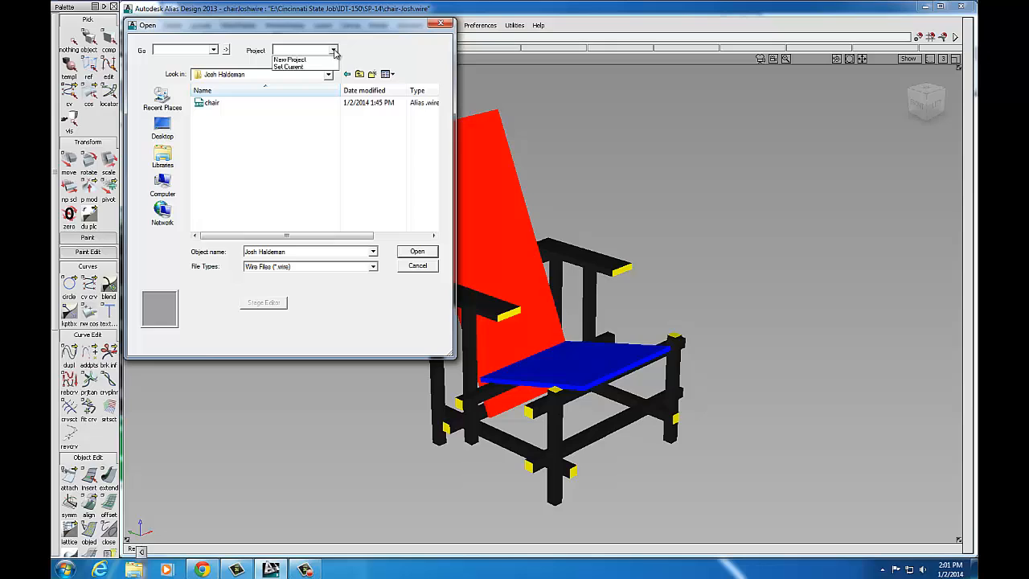
{"action": "left_click", "coordinate": [293, 67]}
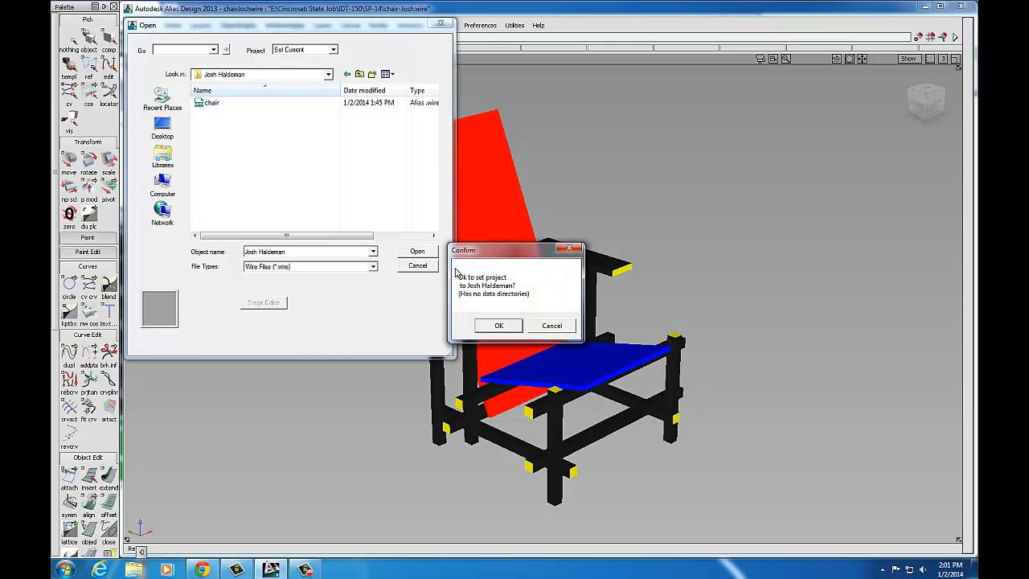
{"action": "left_click", "coordinate": [499, 325]}
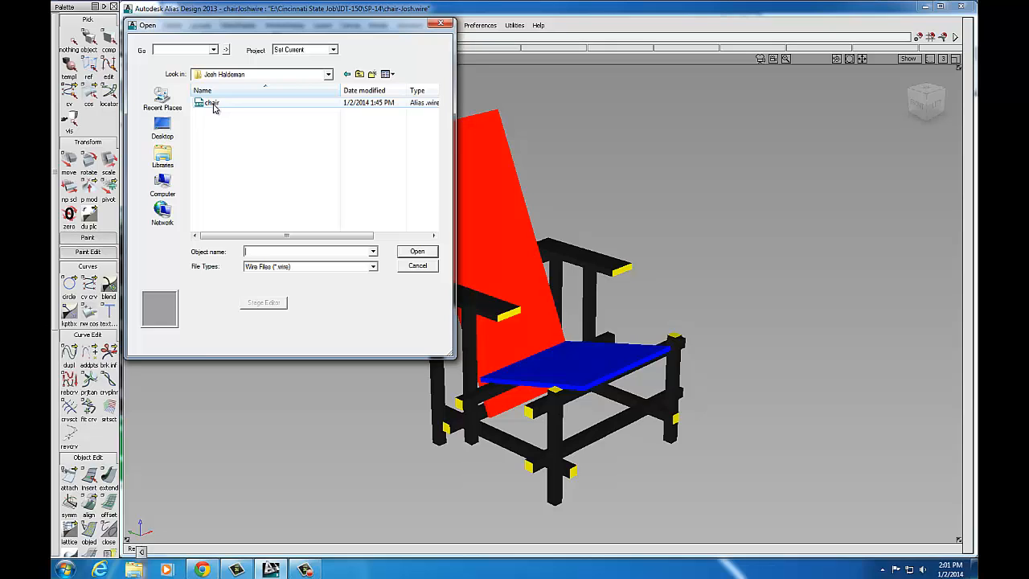
Step: Open chair.wire, agreeing to delete all existing objects from the previous scene
{"action": "double_click", "coordinate": [212, 105]}
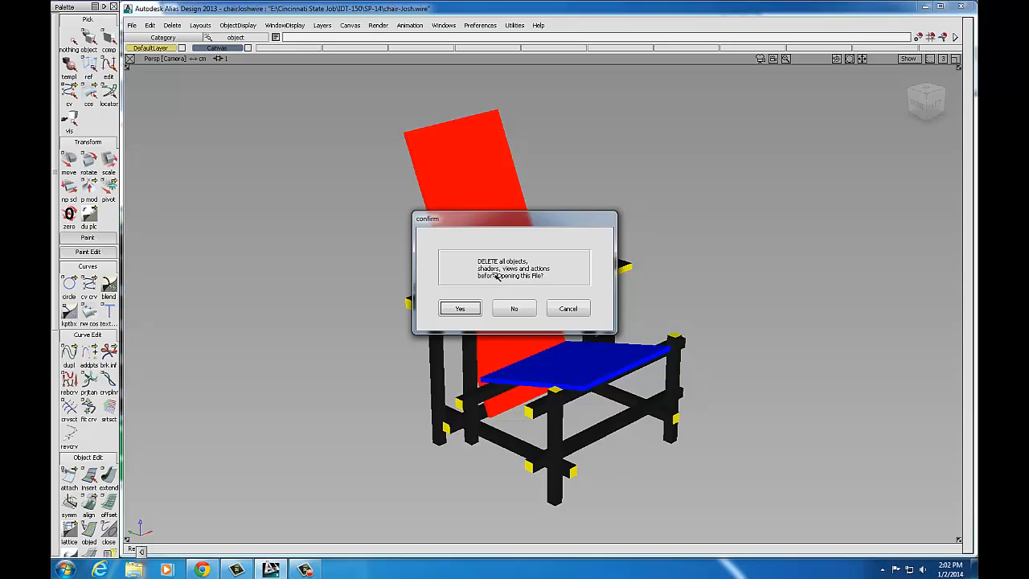
{"action": "left_click", "coordinate": [462, 309]}
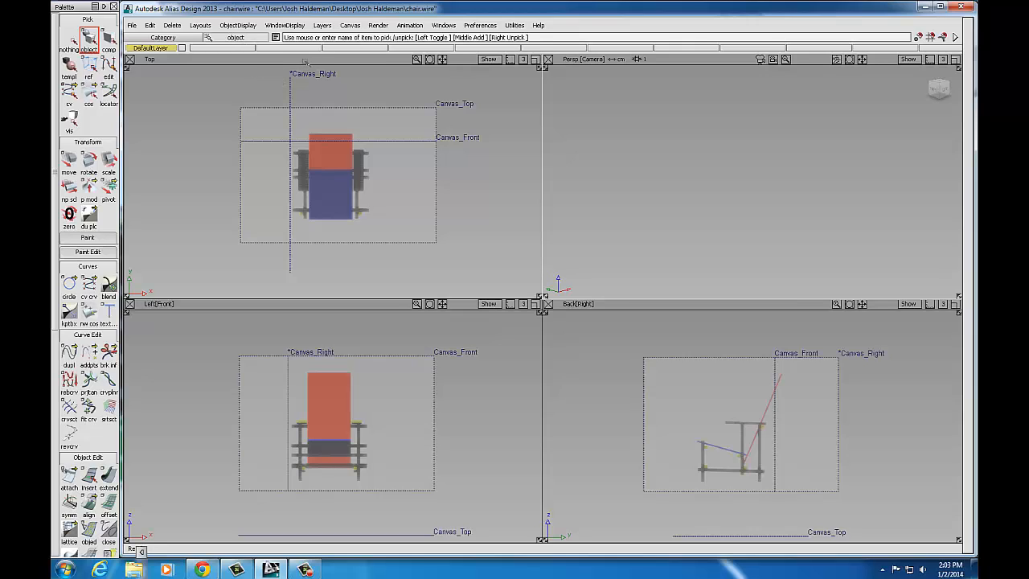
Step: Create layer L1 as the current layer and marquee-pick all reference canvases in the Top view
{"action": "left_click", "coordinate": [322, 25]}
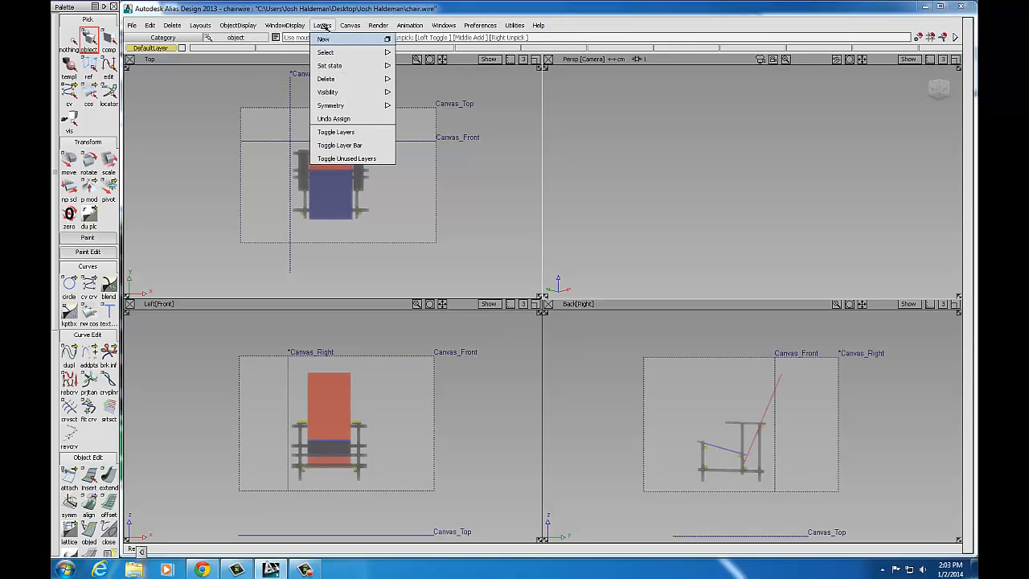
{"action": "left_click", "coordinate": [329, 39]}
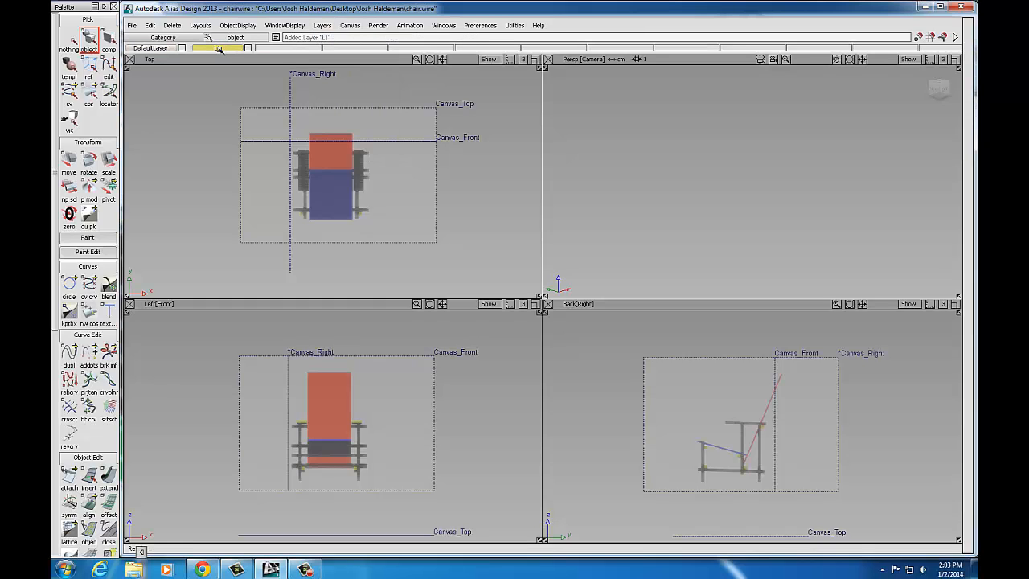
{"action": "left_click", "coordinate": [218, 48]}
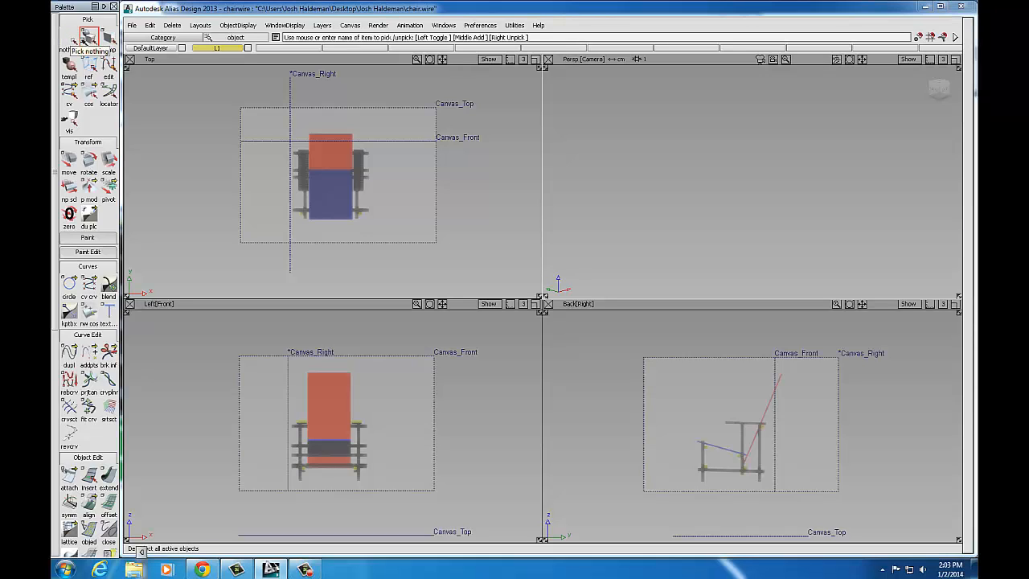
{"action": "left_click", "coordinate": [88, 38]}
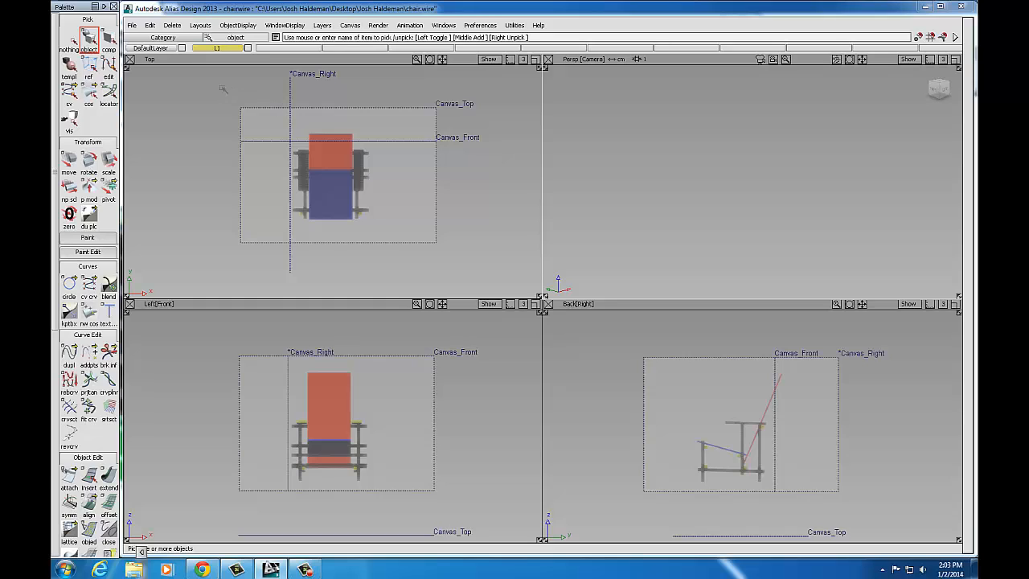
{"action": "left_click_drag", "start_coordinate": [229, 87], "coordinate": [472, 264]}
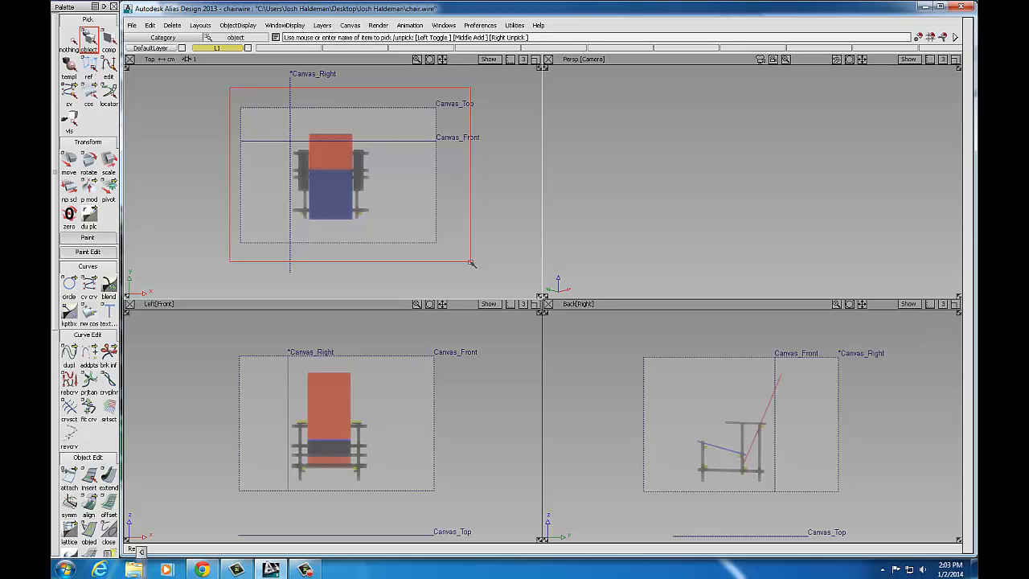
{"action": "left_click_drag", "start_coordinate": [471, 264], "coordinate": [470, 261]}
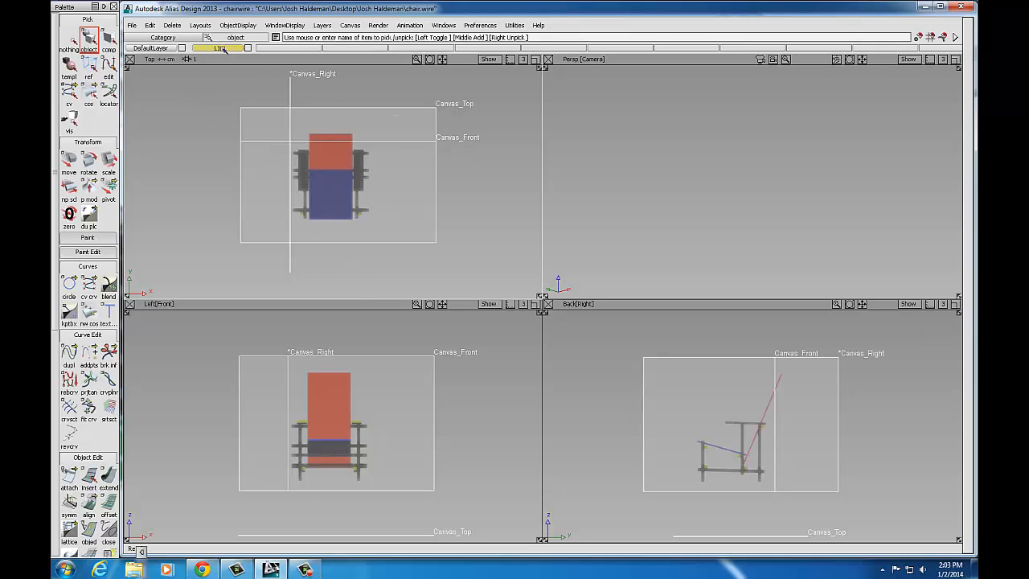
Step: Assign the picked canvases to layer L1, set L1 to Inactive, and clear the pick
{"action": "right_click", "coordinate": [223, 49]}
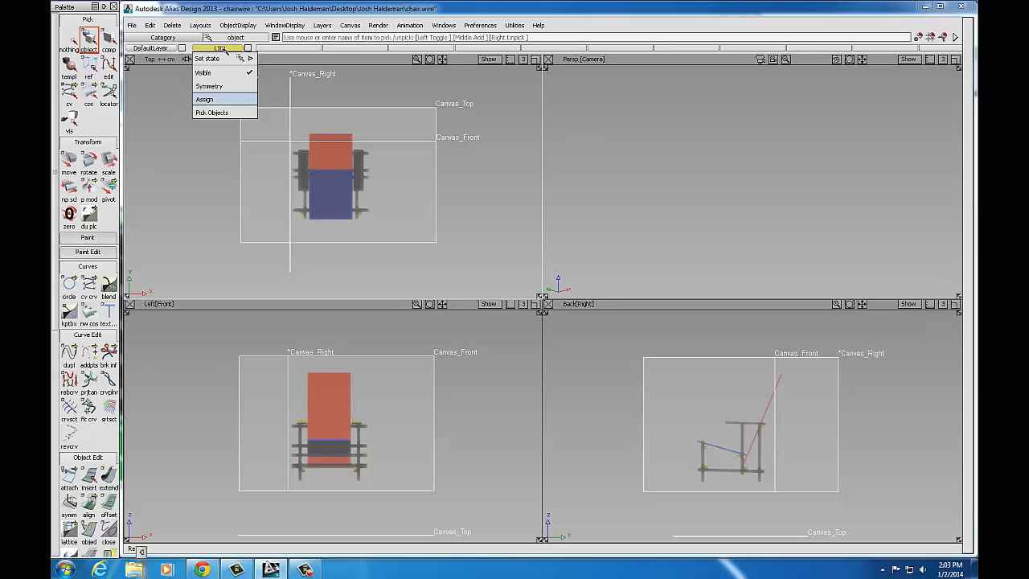
{"action": "mouse_move", "coordinate": [215, 53]}
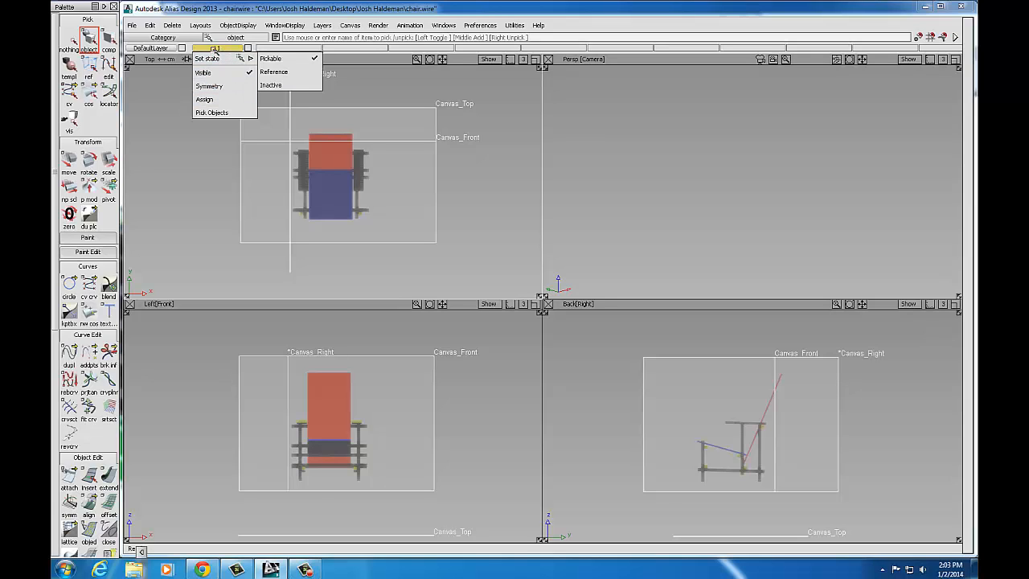
{"action": "left_click", "coordinate": [205, 100]}
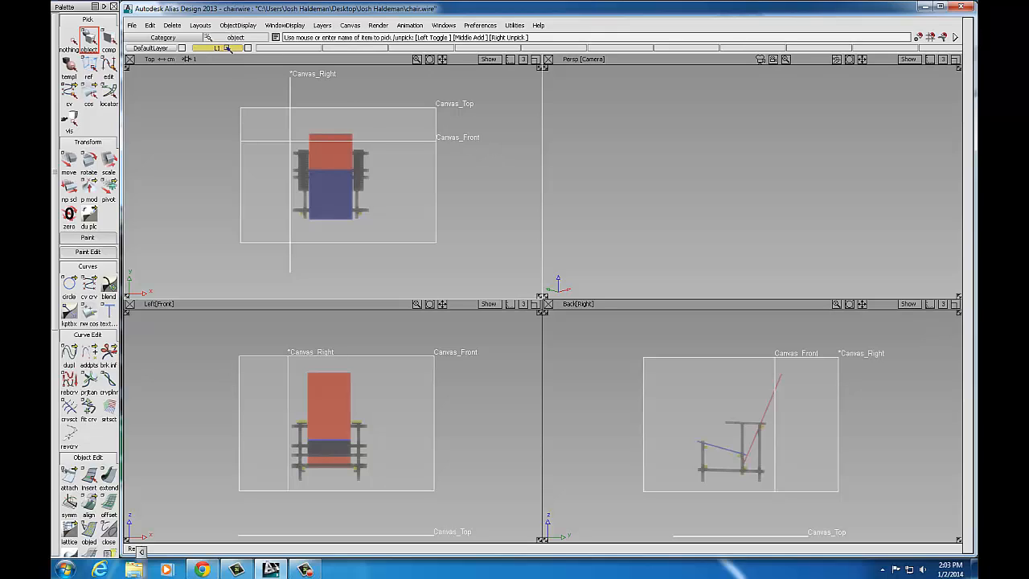
{"action": "right_click", "coordinate": [222, 50]}
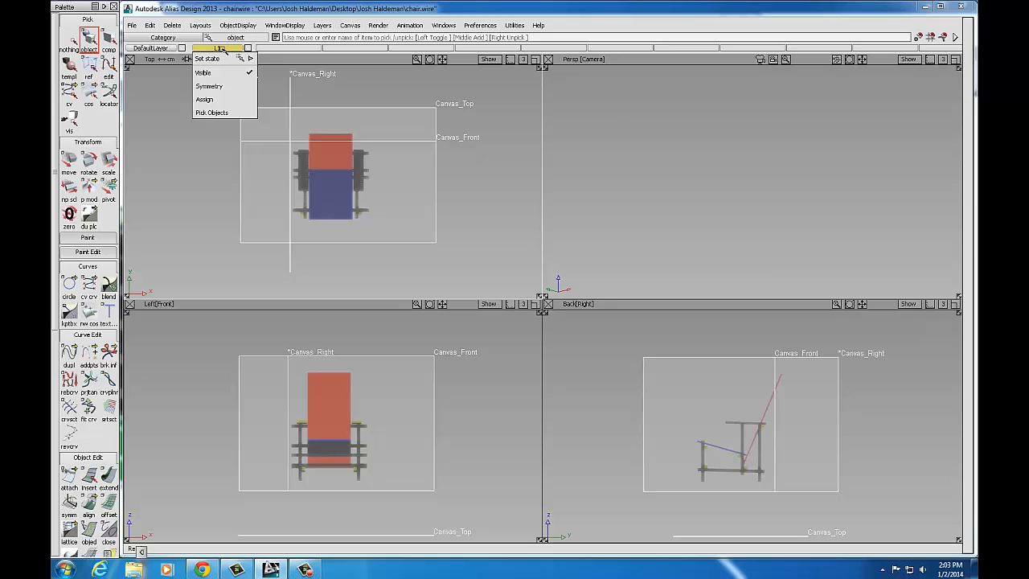
{"action": "mouse_move", "coordinate": [222, 59]}
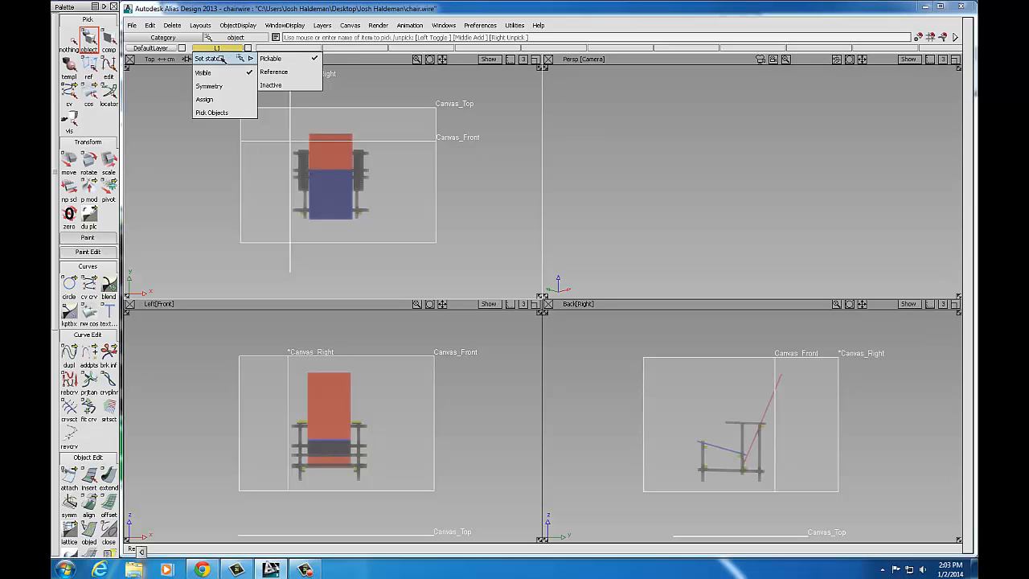
{"action": "left_click", "coordinate": [277, 86]}
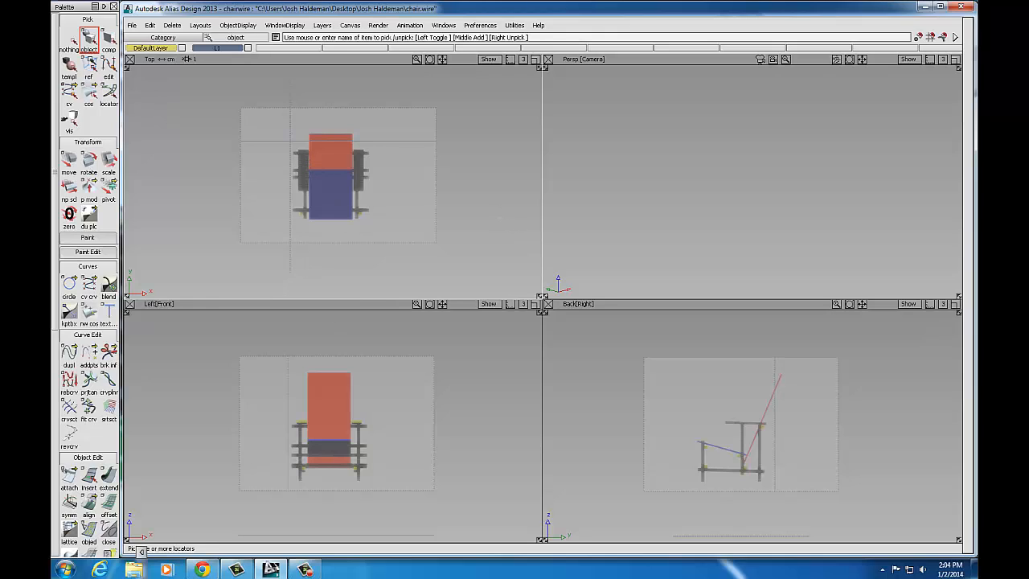
{"action": "left_click", "coordinate": [71, 40]}
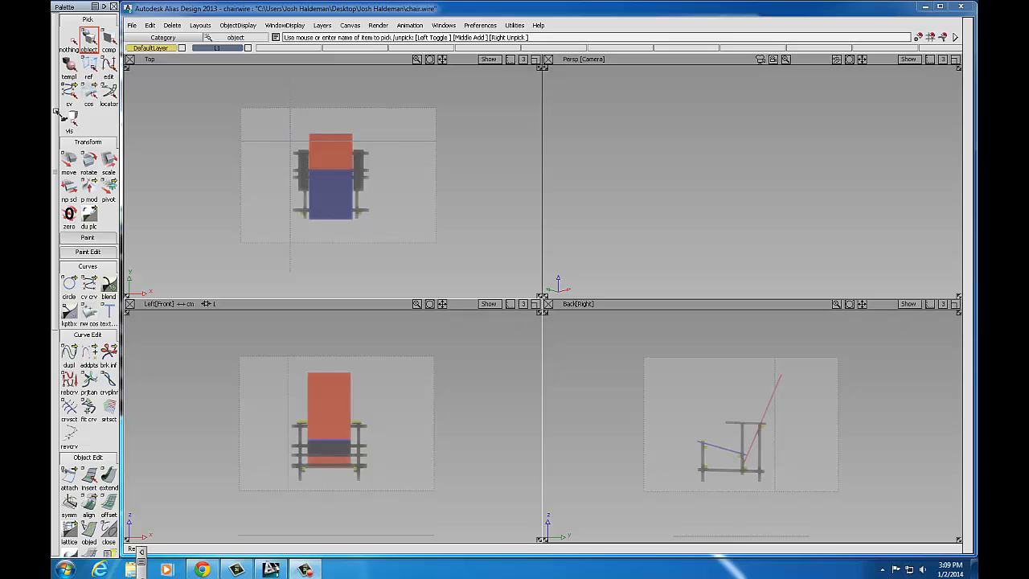
Step: Scroll the palette to the Surfaces section and choose the sphere primitive tool
{"action": "scroll", "coordinate": [56, 112], "scroll_direction": "down", "scroll_amount": 5}
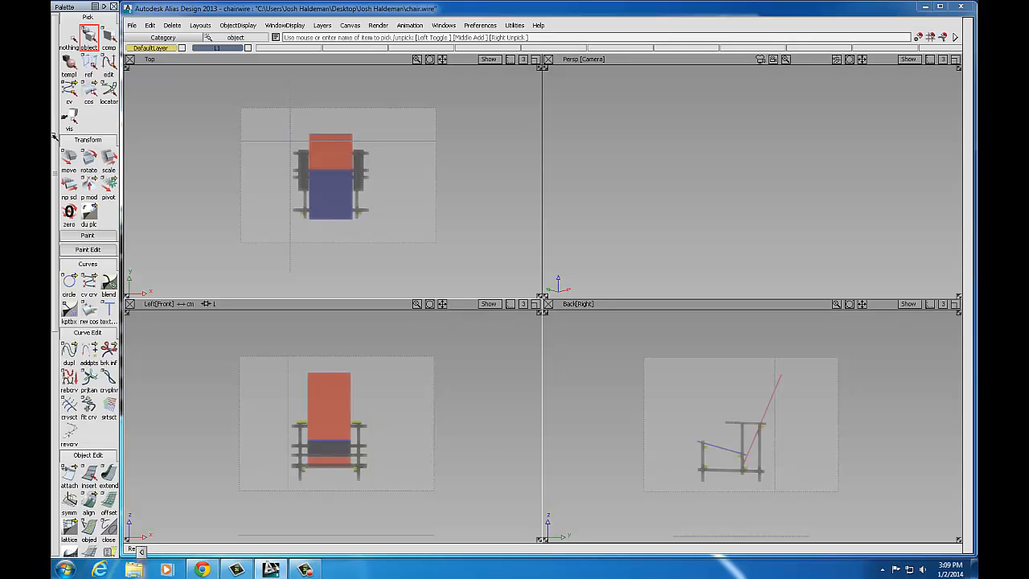
{"action": "scroll", "coordinate": [53, 215], "scroll_direction": "down", "scroll_amount": 1}
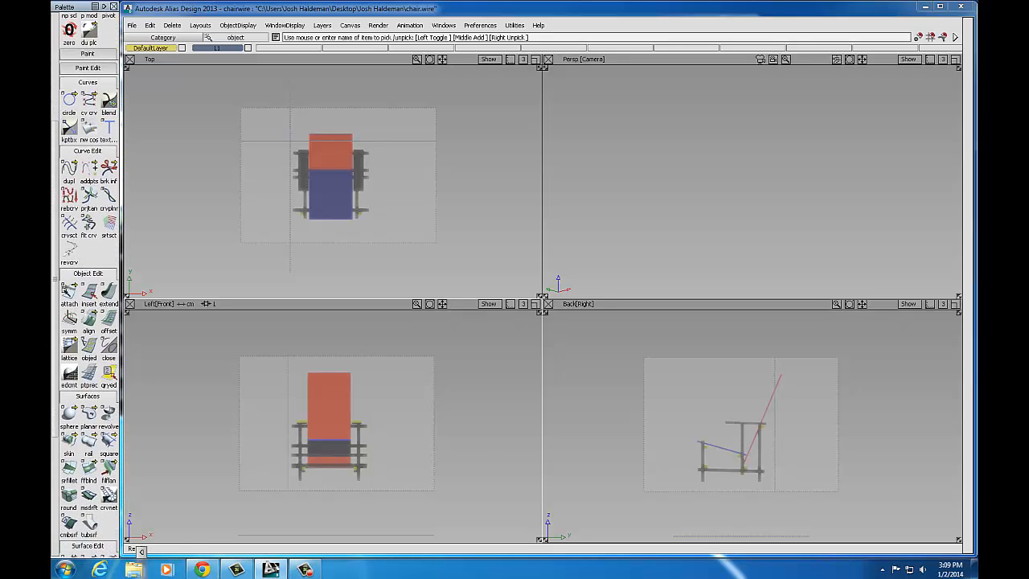
{"action": "left_click", "coordinate": [72, 409]}
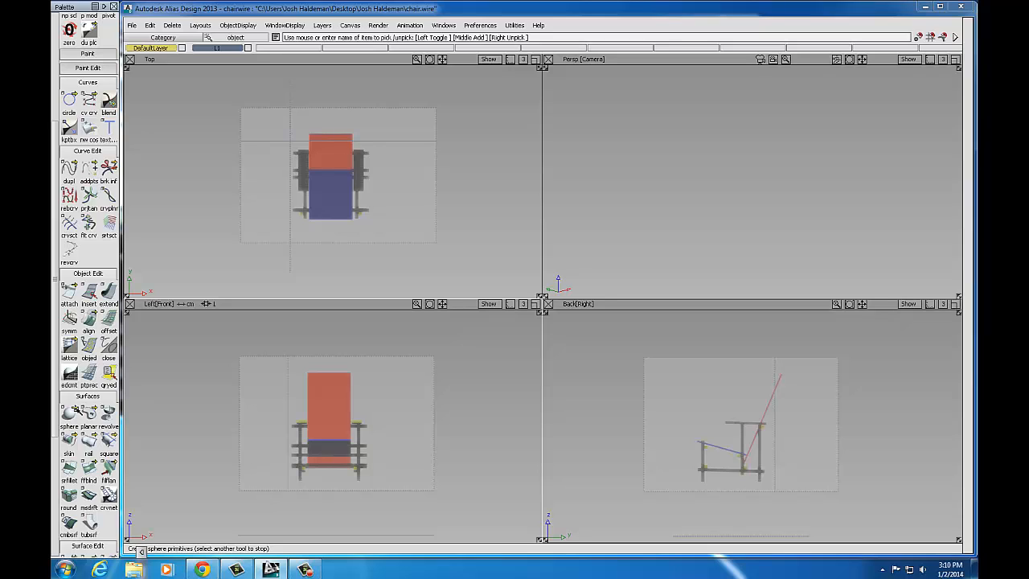
Step: Pick the cube primitive from the primitives flyout and maximize the Back (Right) viewport
{"action": "left_click", "coordinate": [71, 411]}
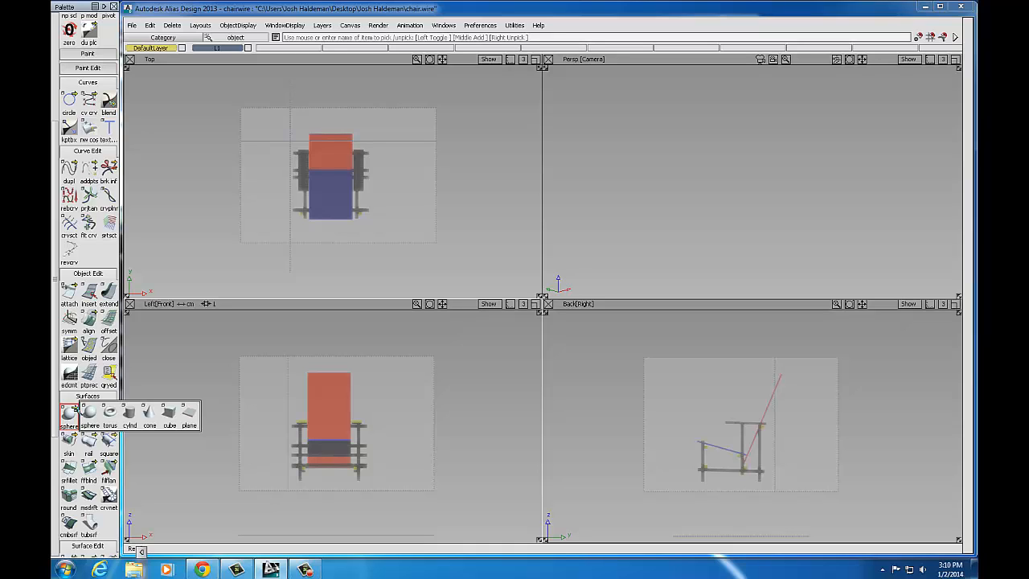
{"action": "left_click", "coordinate": [90, 413]}
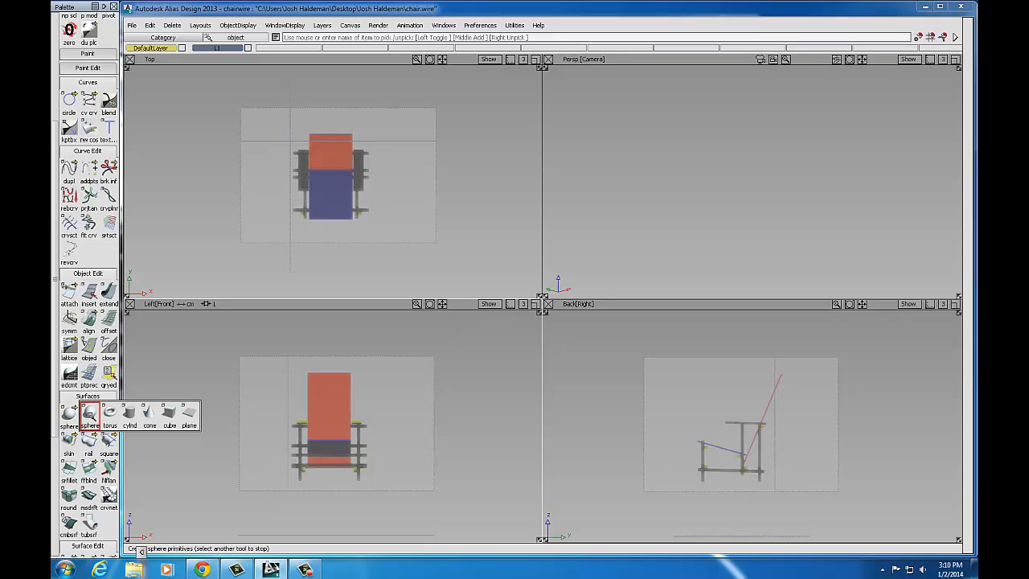
{"action": "left_click", "coordinate": [133, 416]}
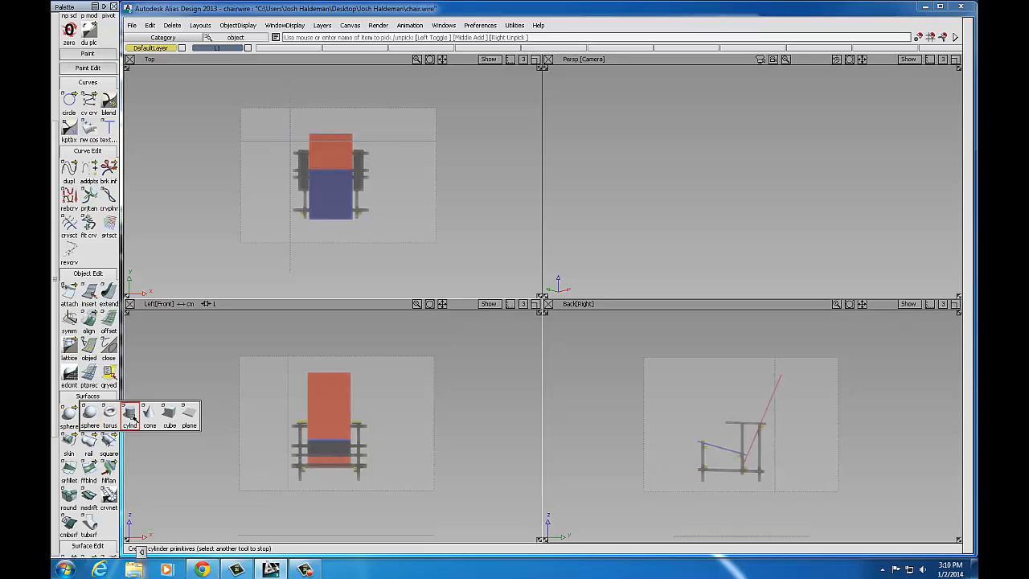
{"action": "left_click", "coordinate": [151, 416]}
{"action": "left_click", "coordinate": [171, 417]}
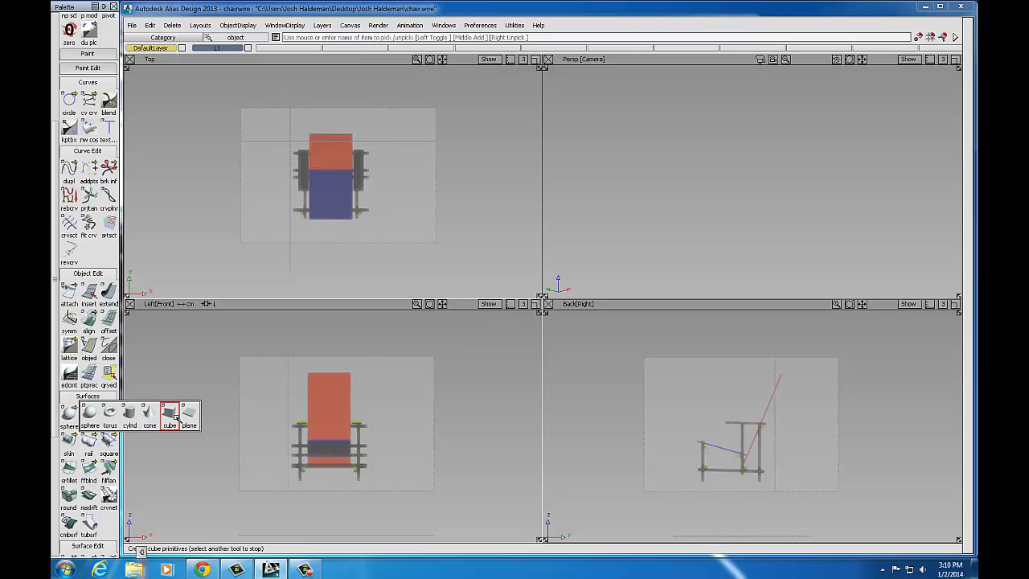
{"action": "left_click", "coordinate": [189, 414]}
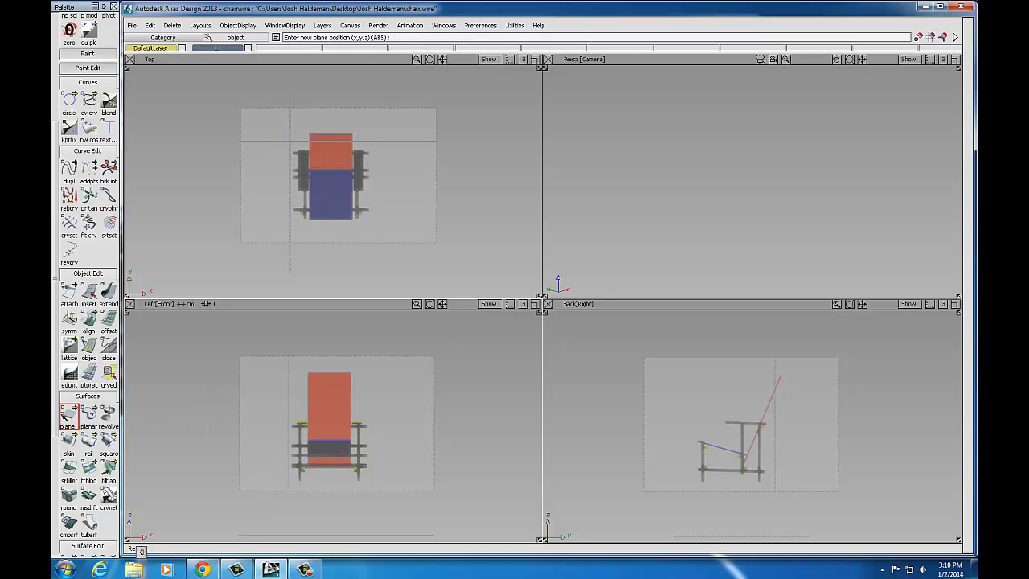
{"action": "left_click_drag", "start_coordinate": [69, 414], "coordinate": [173, 414]}
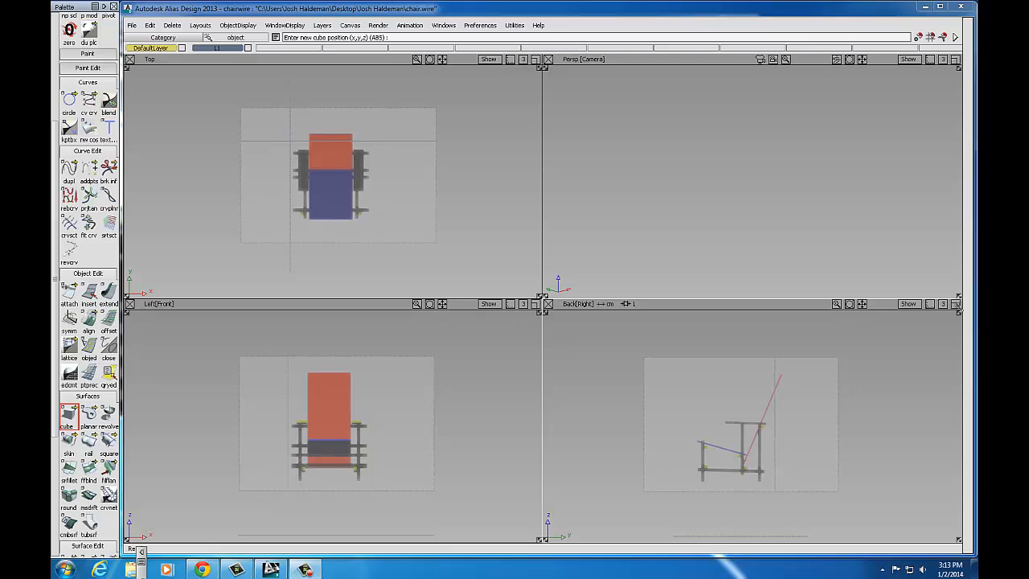
{"action": "left_click", "coordinate": [955, 303]}
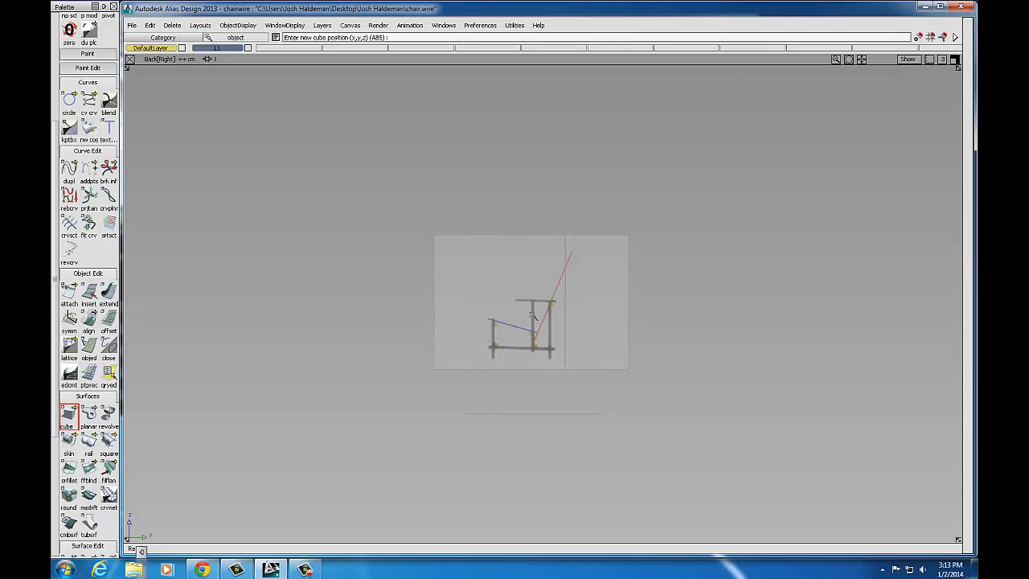
Step: Zoom and pan the Back (Right) view onto the chair, then place a cube at the front post's top
{"action": "key", "text": "alt+shift"}
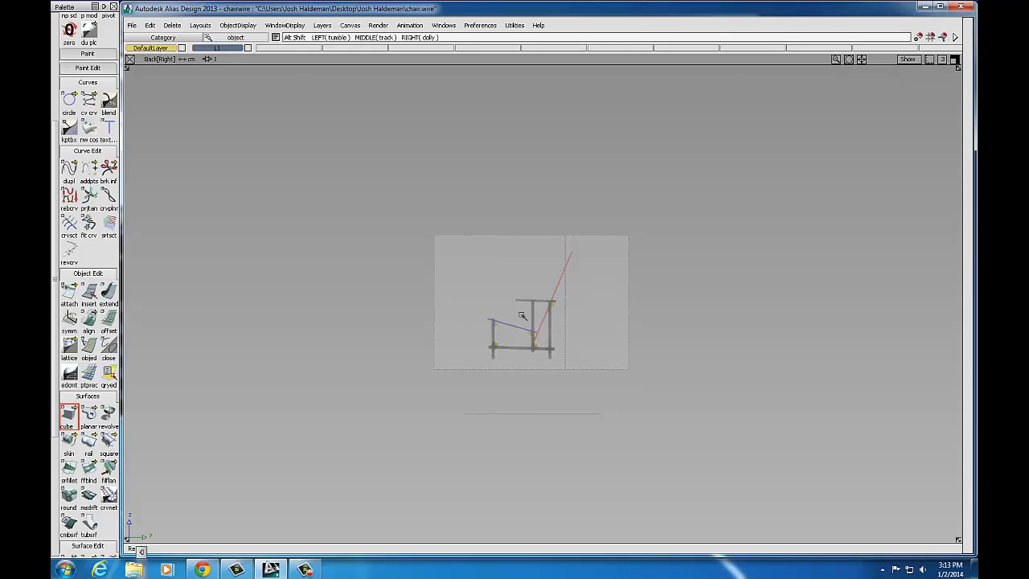
{"action": "right_click_drag", "start_coordinate": [517, 334], "coordinate": [658, 295], "text": "alt+shift"}
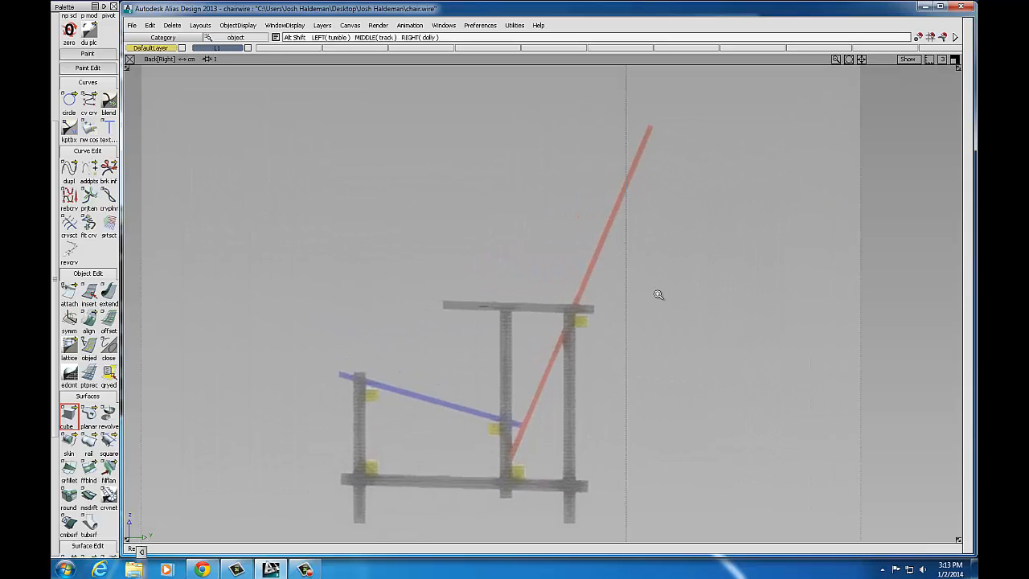
{"action": "middle_click_drag", "start_coordinate": [634, 320], "coordinate": [713, 287], "text": "alt+shift"}
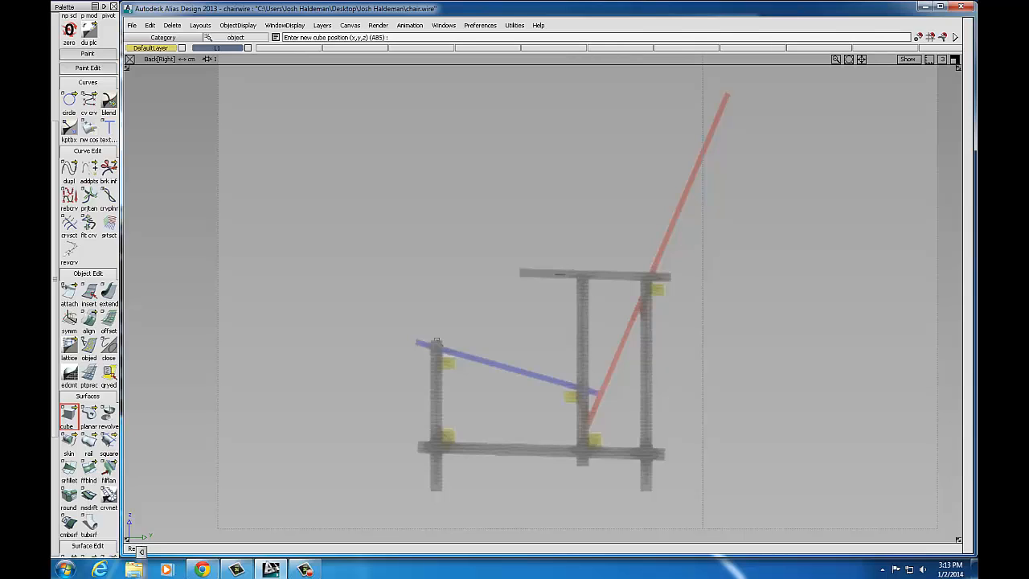
{"action": "left_click", "coordinate": [436, 341]}
{"action": "scroll", "coordinate": [56, 185], "scroll_direction": "up", "scroll_amount": 3}
{"action": "scroll", "coordinate": [54, 135], "scroll_direction": "up", "scroll_amount": 1}
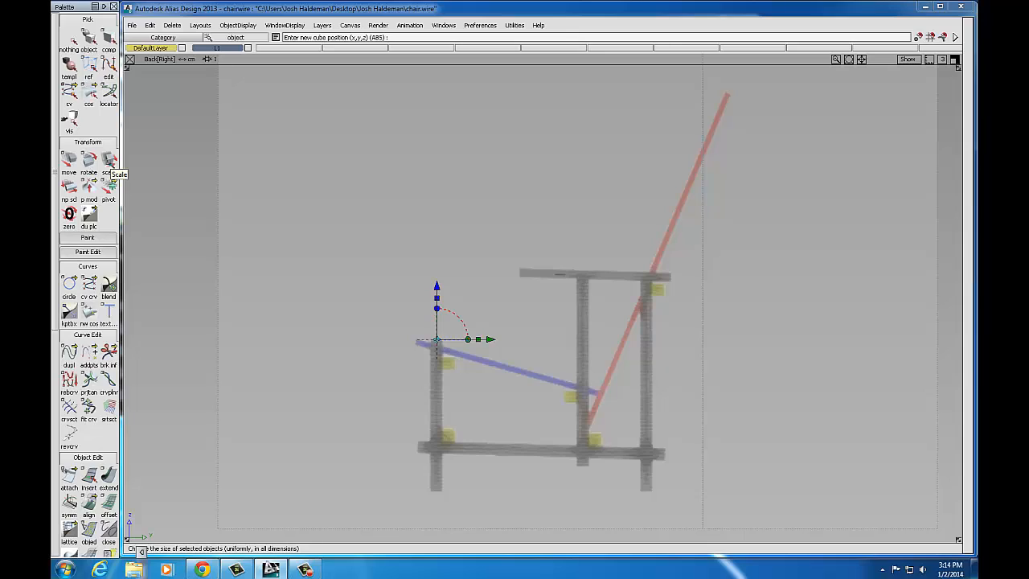
Step: Scale the new box uniformly to about 0.4, then adjust it non-uniformly into a small post-top block
{"action": "left_click", "coordinate": [109, 161]}
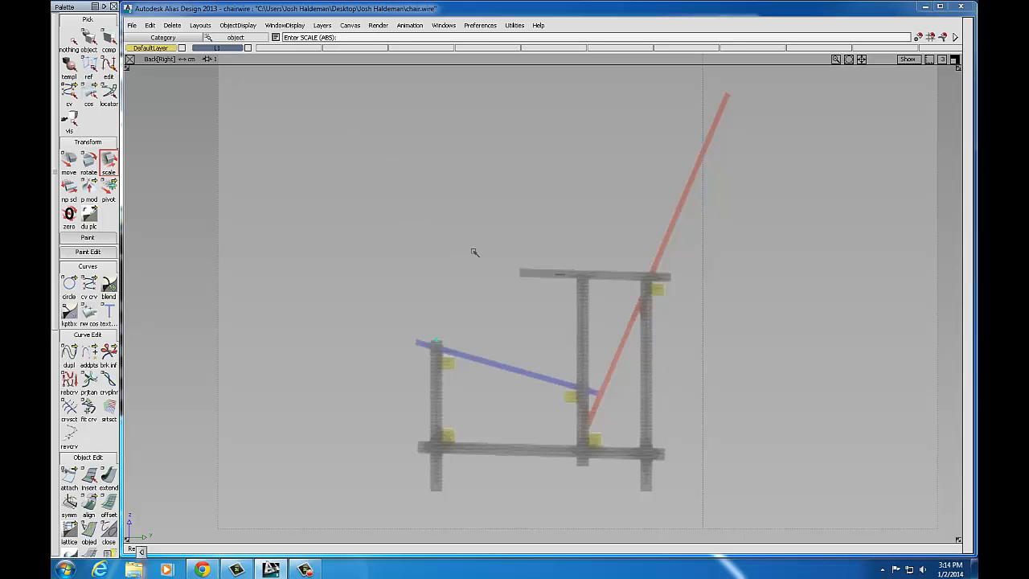
{"action": "right_click_drag", "start_coordinate": [474, 252], "coordinate": [407, 278], "text": "alt+shift"}
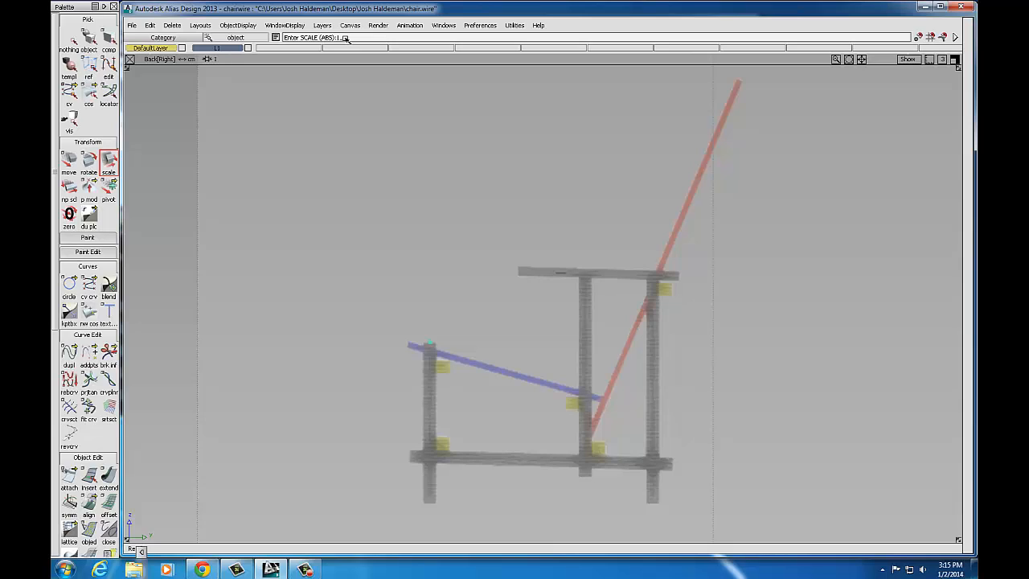
{"action": "key", "text": "Return"}
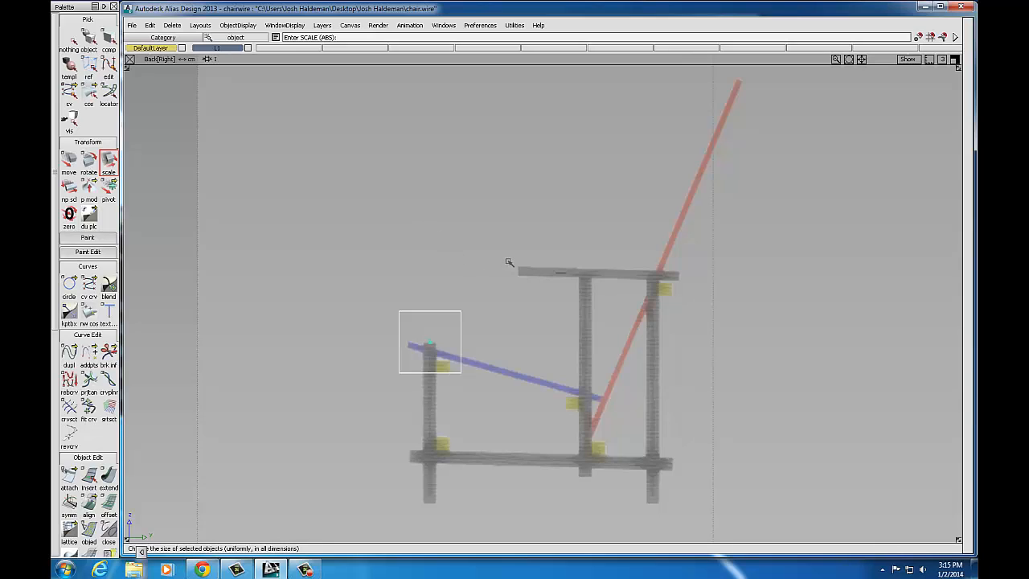
{"action": "left_click_drag", "start_coordinate": [509, 262], "coordinate": [455, 278]}
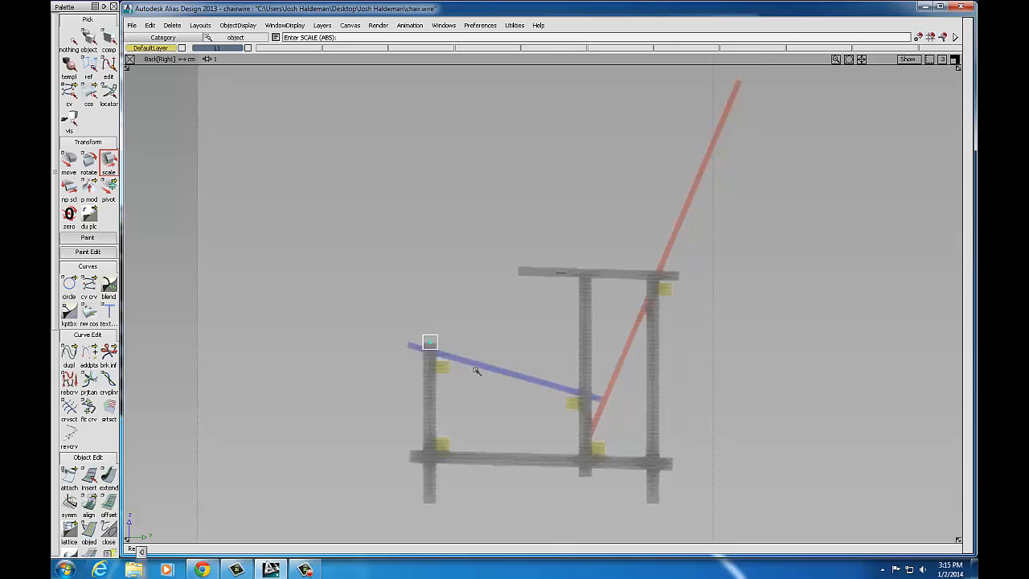
{"action": "mouse_move", "coordinate": [477, 371]}
{"action": "right_mouse_down"}
{"action": "mouse_move", "coordinate": [478, 259]}
{"action": "mouse_move", "coordinate": [462, 368]}
{"action": "right_mouse_up"}
{"action": "mouse_move", "coordinate": [454, 368]}
{"action": "middle_mouse_down"}
{"action": "mouse_move", "coordinate": [519, 368]}
{"action": "mouse_move", "coordinate": [437, 372]}
{"action": "middle_mouse_up"}
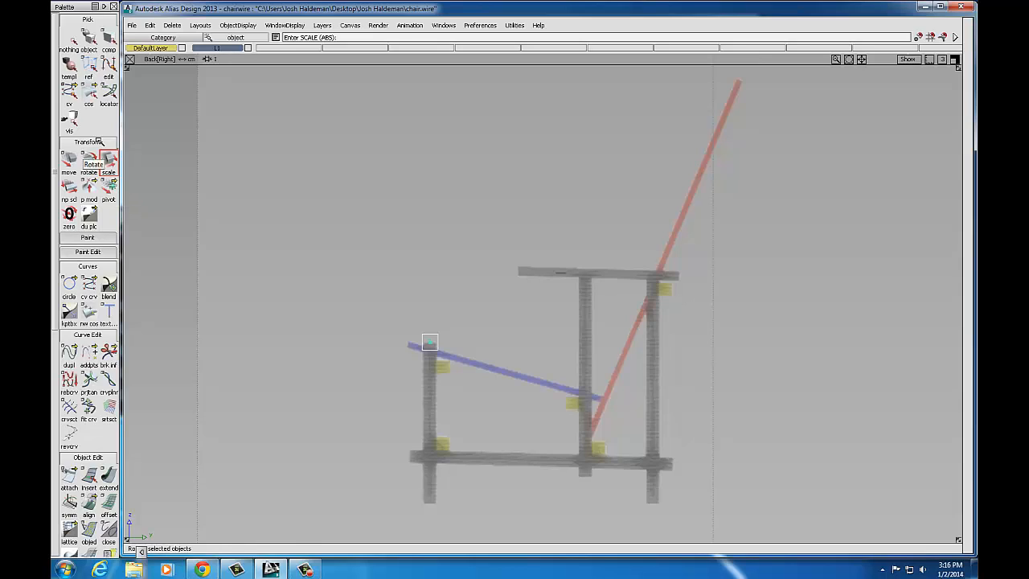
Step: With curve snap on, snap the small block's pivot point onto the block's top edge
{"action": "left_click", "coordinate": [110, 188]}
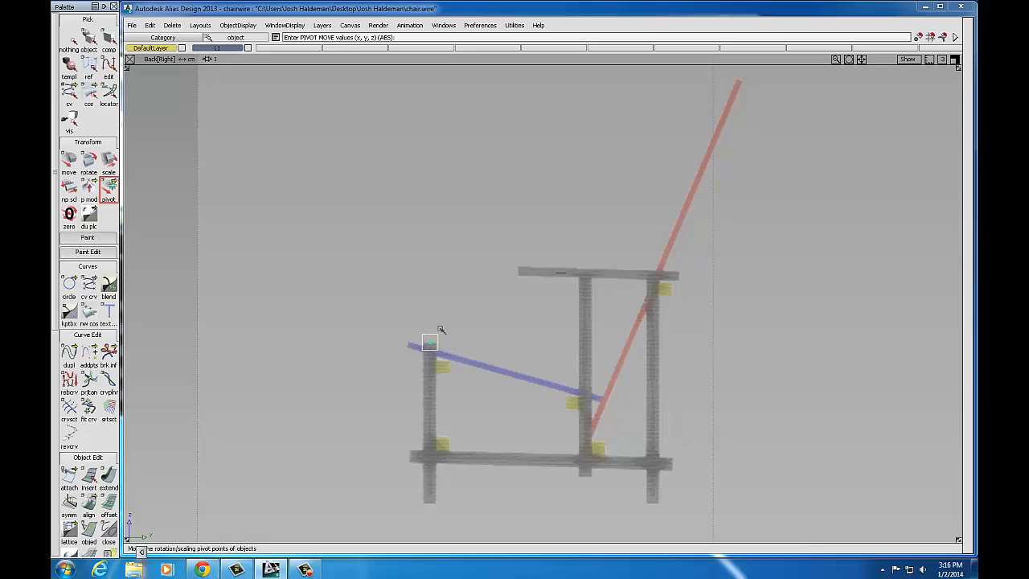
{"action": "left_click_drag", "start_coordinate": [427, 329], "coordinate": [440, 298]}
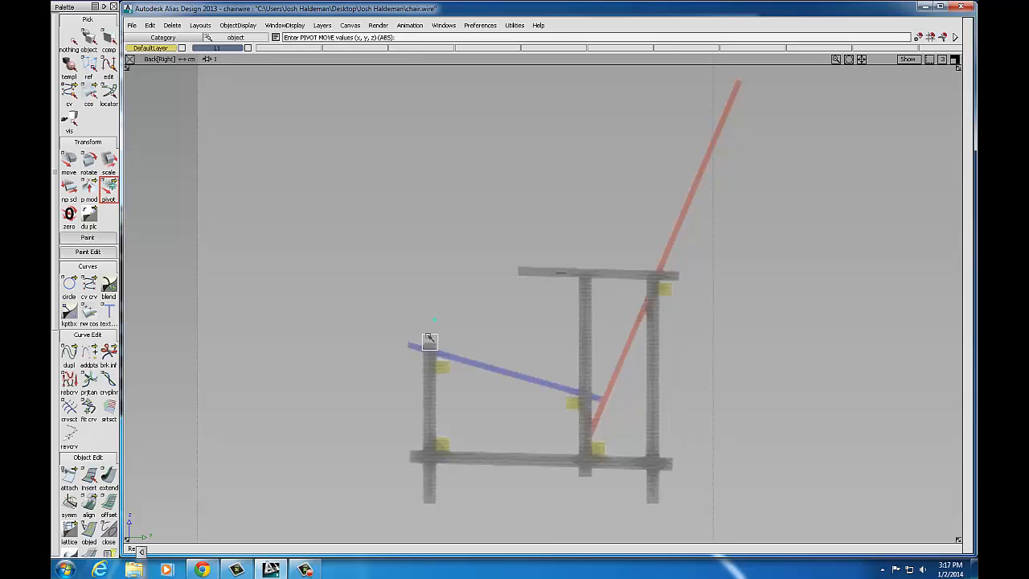
{"action": "left_click_drag", "start_coordinate": [428, 338], "coordinate": [417, 349]}
{"action": "left_click", "coordinate": [945, 38]}
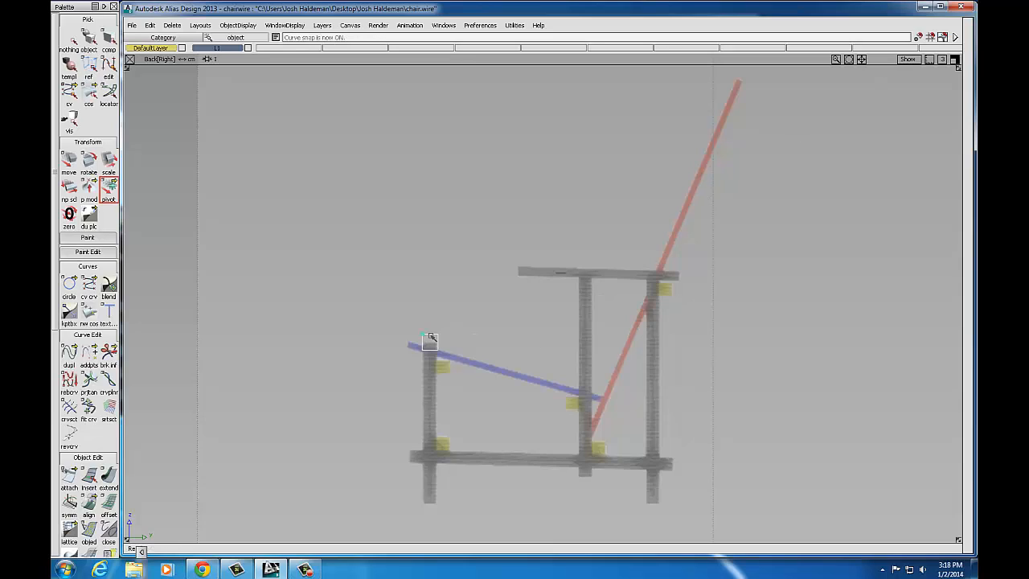
{"action": "left_click", "coordinate": [430, 335]}
{"action": "left_click_drag", "start_coordinate": [431, 335], "coordinate": [421, 365]}
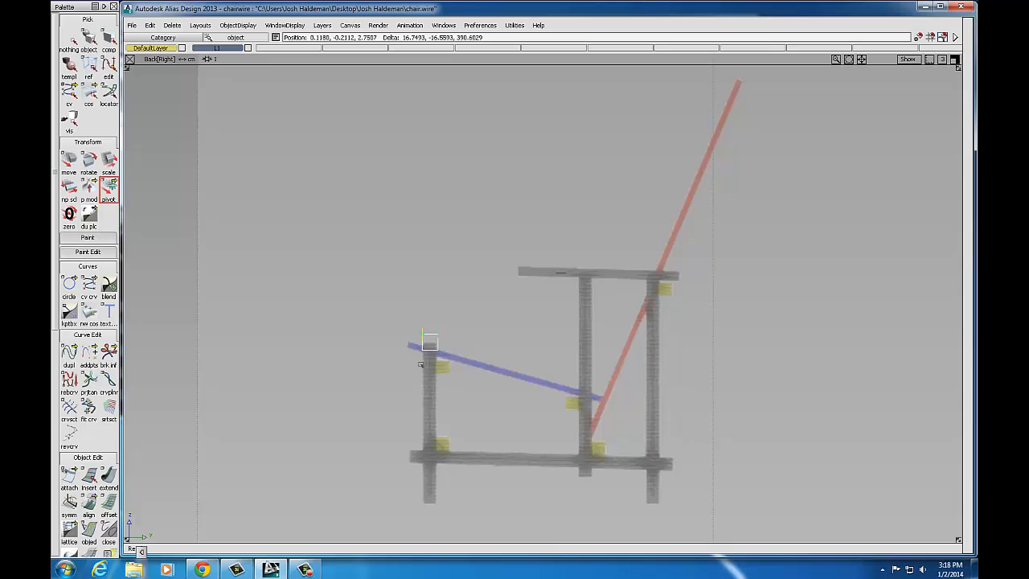
{"action": "left_click_drag", "start_coordinate": [420, 365], "coordinate": [419, 363]}
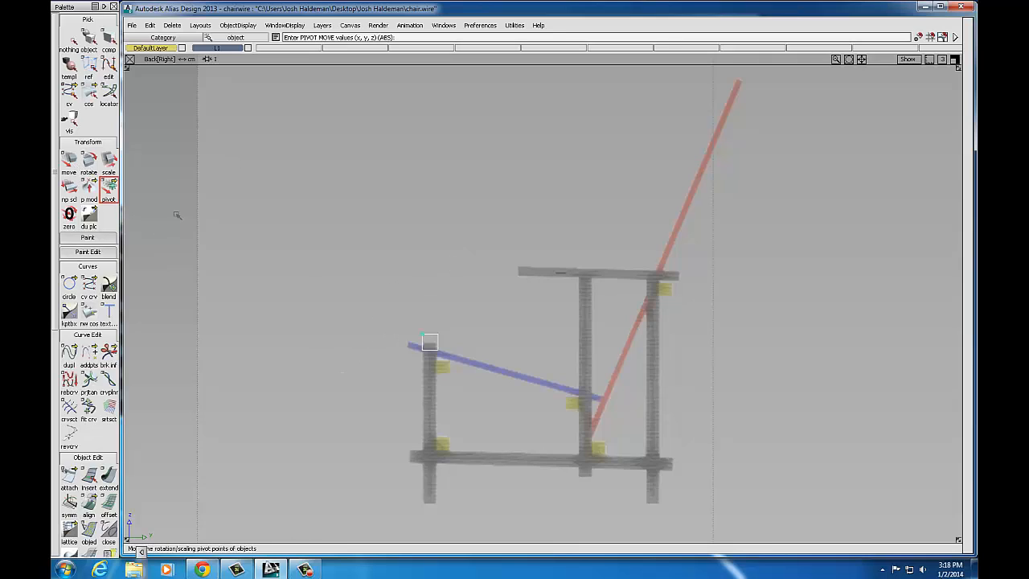
Step: Undo the stray moves and lower the small block straight down onto the front post's top
{"action": "left_click", "coordinate": [69, 160]}
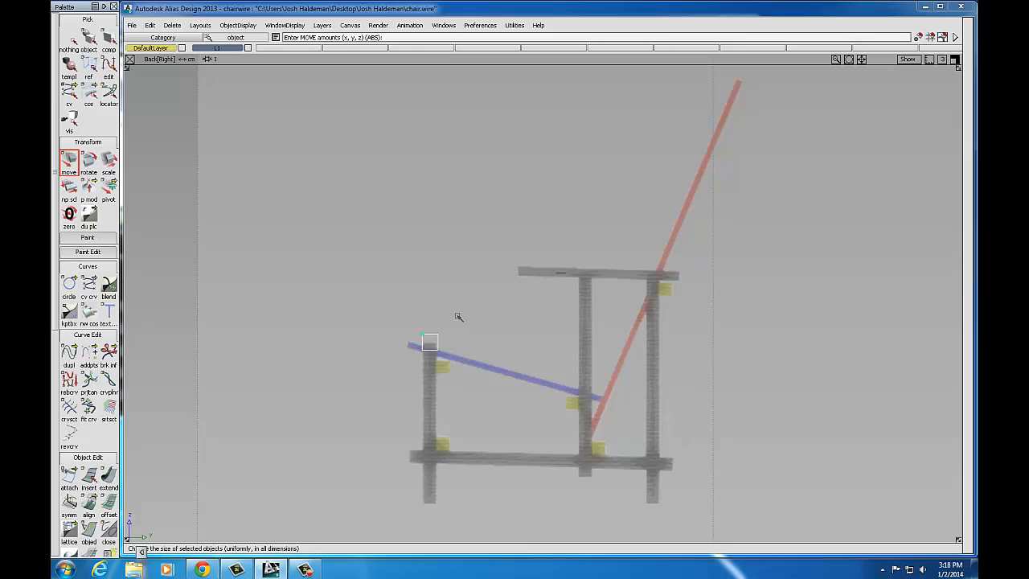
{"action": "left_click_drag", "start_coordinate": [456, 311], "coordinate": [422, 323]}
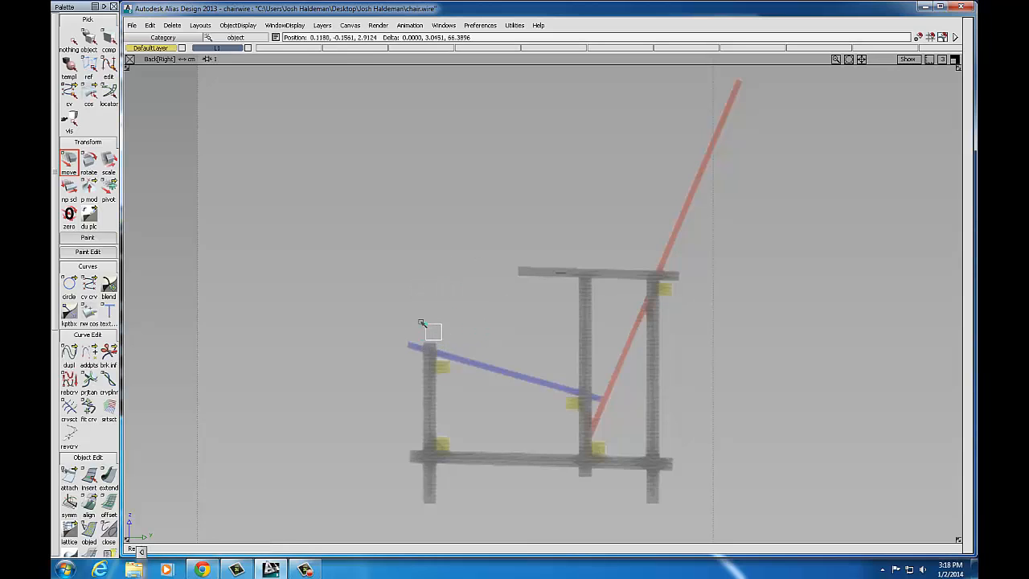
{"action": "left_click", "coordinate": [149, 25]}
{"action": "left_click", "coordinate": [157, 37]}
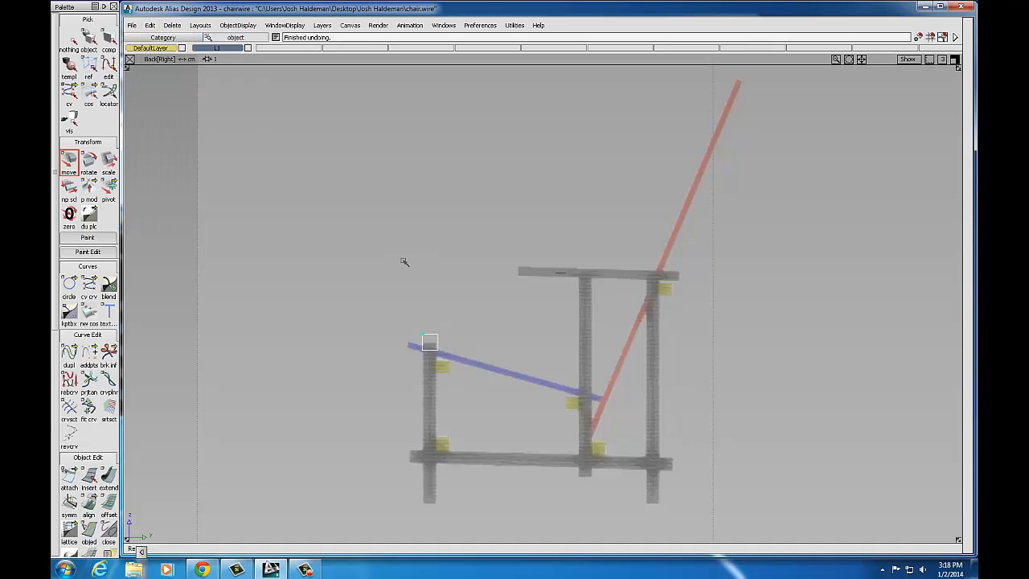
{"action": "mouse_move", "coordinate": [435, 259]}
{"action": "middle_mouse_down"}
{"action": "mouse_move", "coordinate": [401, 232]}
{"action": "mouse_move", "coordinate": [479, 269]}
{"action": "mouse_move", "coordinate": [426, 271]}
{"action": "middle_mouse_up"}
{"action": "left_click", "coordinate": [150, 27]}
{"action": "left_click", "coordinate": [157, 37]}
{"action": "right_click_drag", "start_coordinate": [432, 307], "coordinate": [446, 344]}
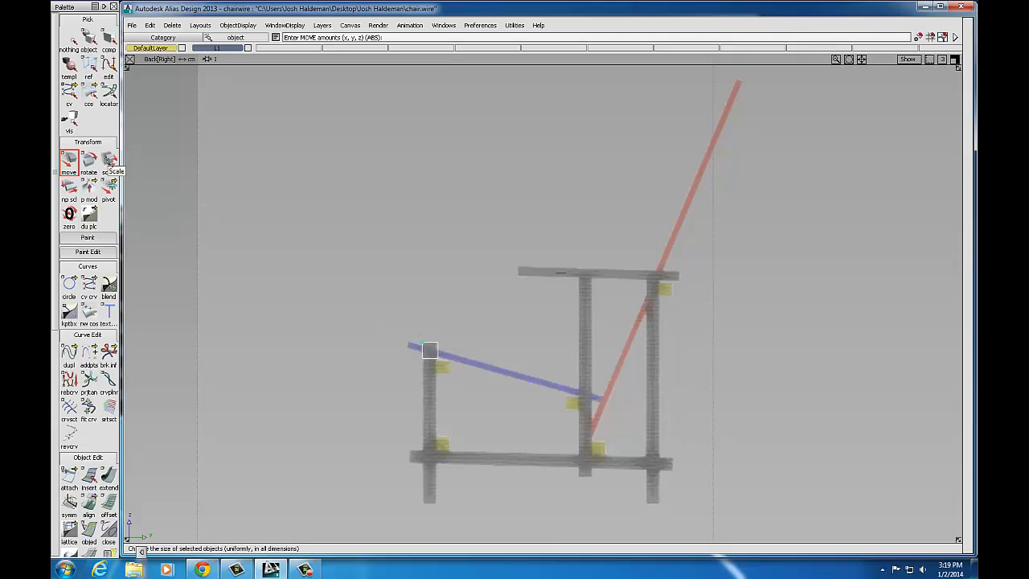
Step: Scale the block in Z into a tall, thin leg, then return to the four-view layout
{"action": "left_click", "coordinate": [110, 160]}
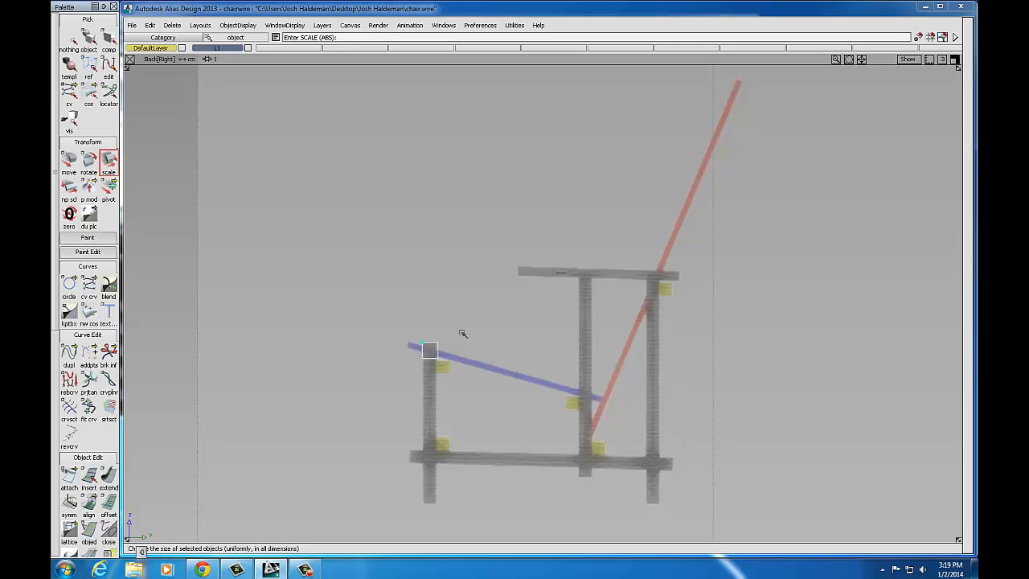
{"action": "right_click_drag", "start_coordinate": [463, 333], "coordinate": [466, 172]}
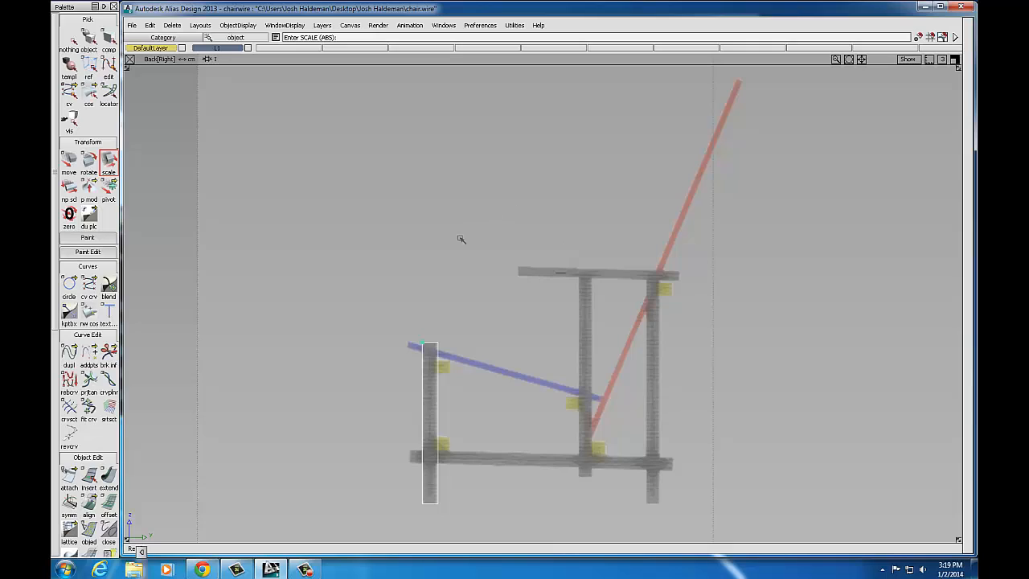
{"action": "left_click", "coordinate": [954, 60]}
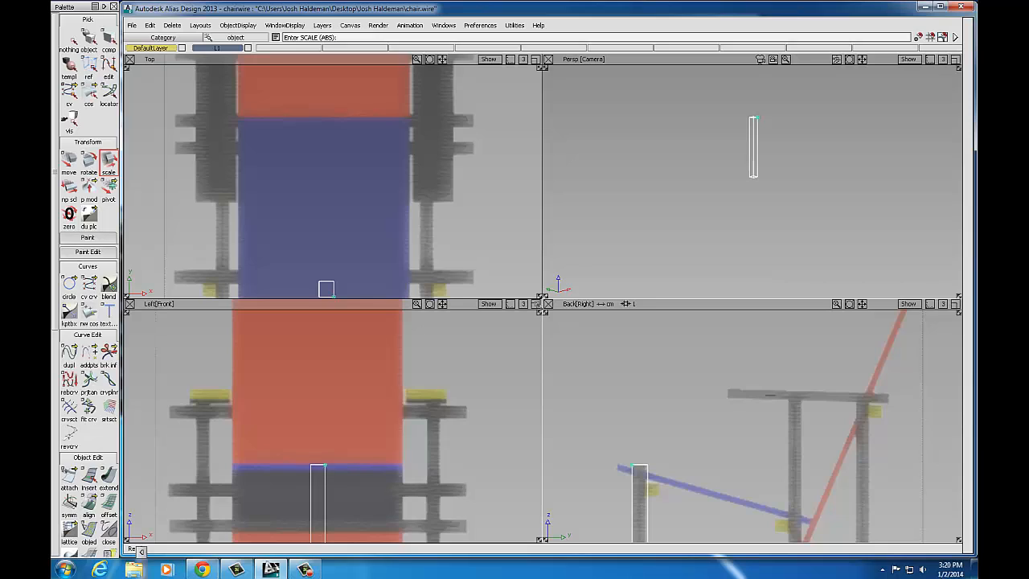
Step: In the front view, slide the new post along X to the right-hand leg with curve snap off
{"action": "left_click", "coordinate": [535, 304]}
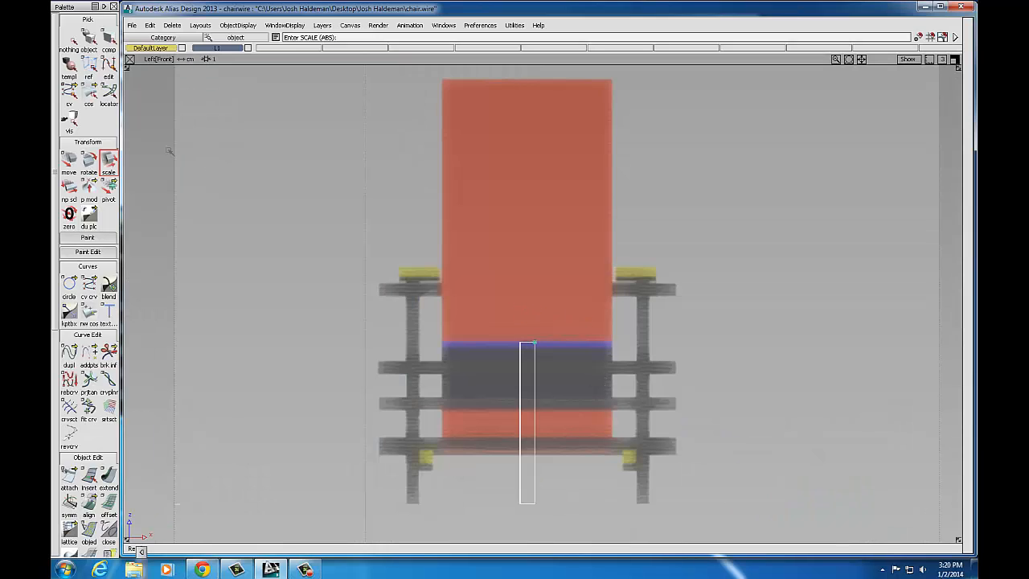
{"action": "left_click", "coordinate": [67, 164]}
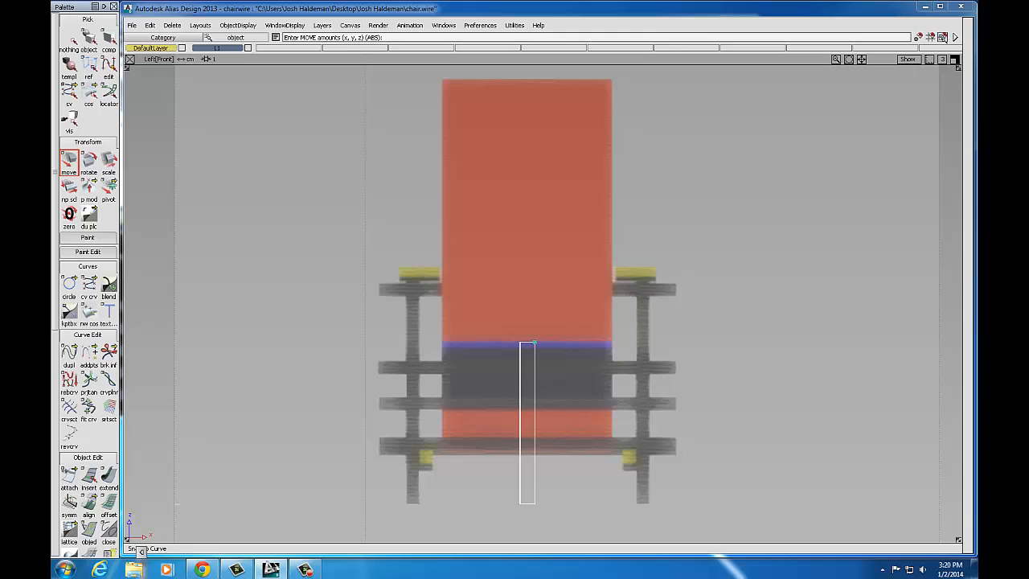
{"action": "left_click", "coordinate": [943, 38]}
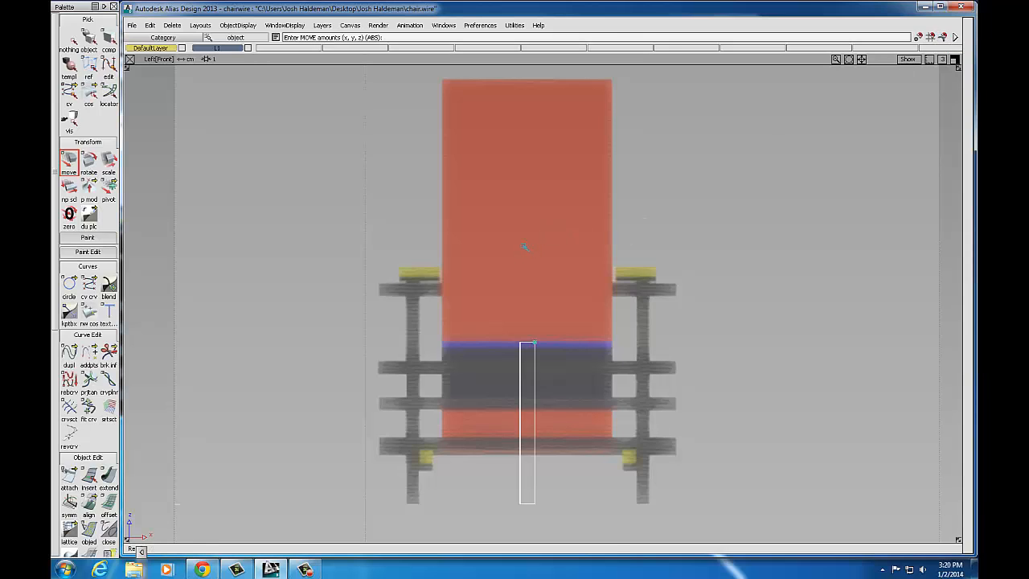
{"action": "middle_click_drag", "start_coordinate": [524, 246], "coordinate": [641, 249]}
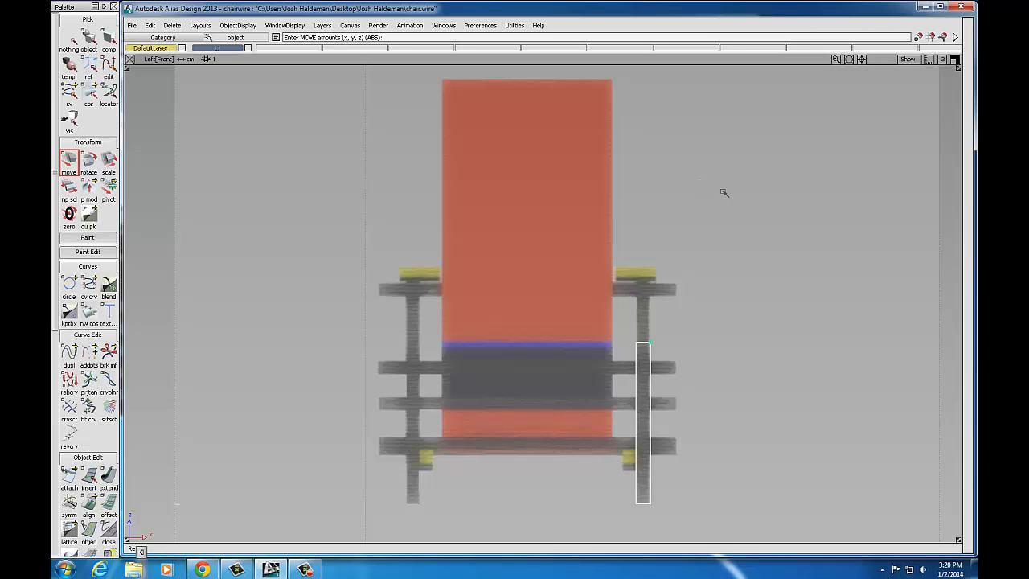
{"action": "left_click", "coordinate": [954, 60]}
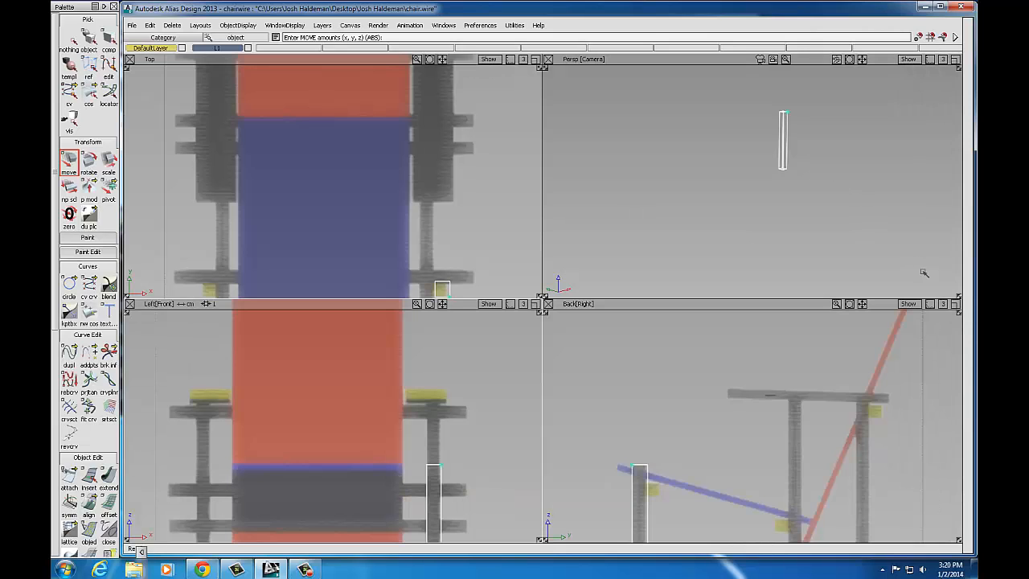
{"action": "left_click", "coordinate": [955, 304]}
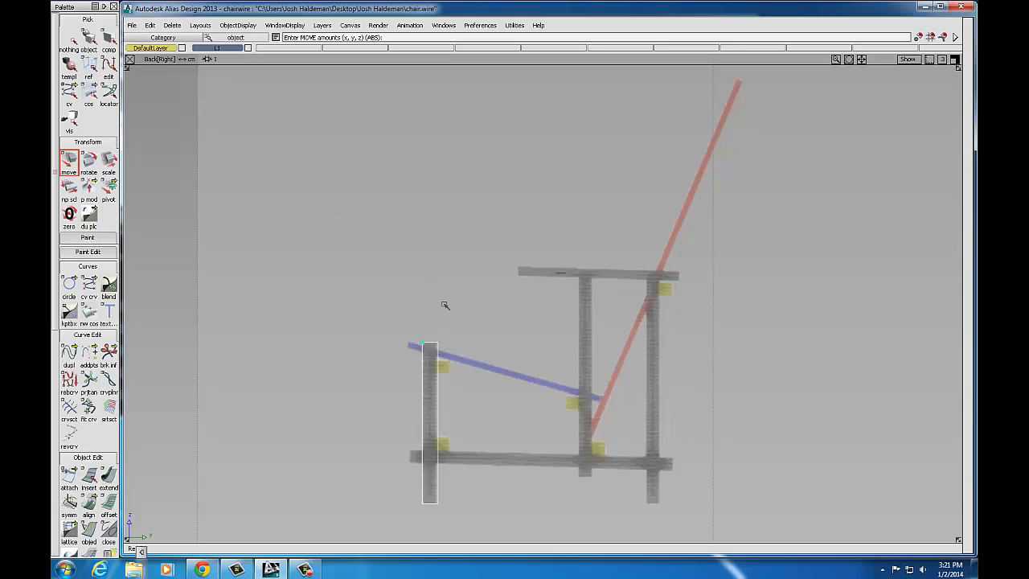
Step: Save As a new wire file whose name includes the author's name
{"action": "left_click", "coordinate": [132, 26]}
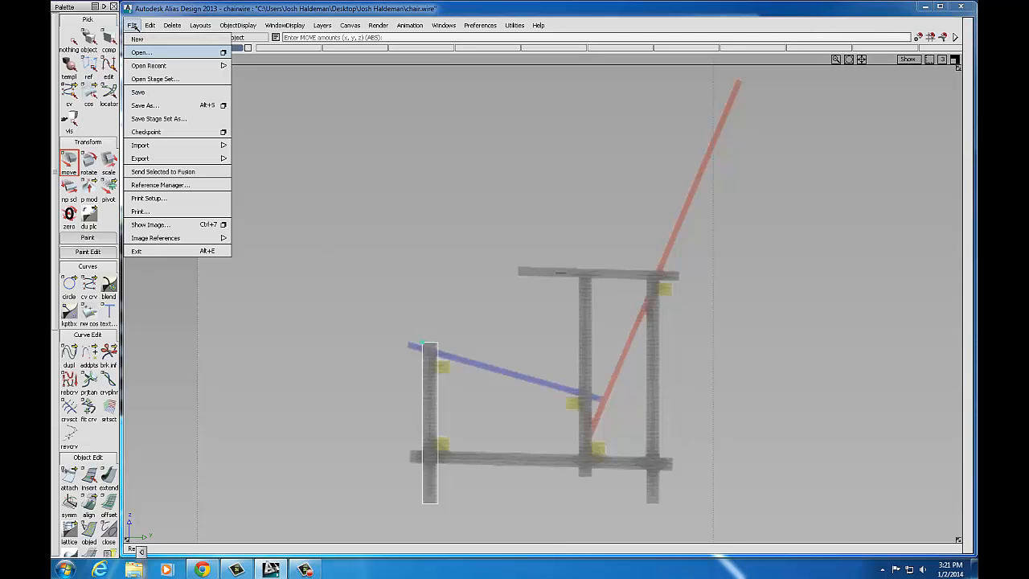
{"action": "left_click", "coordinate": [150, 106]}
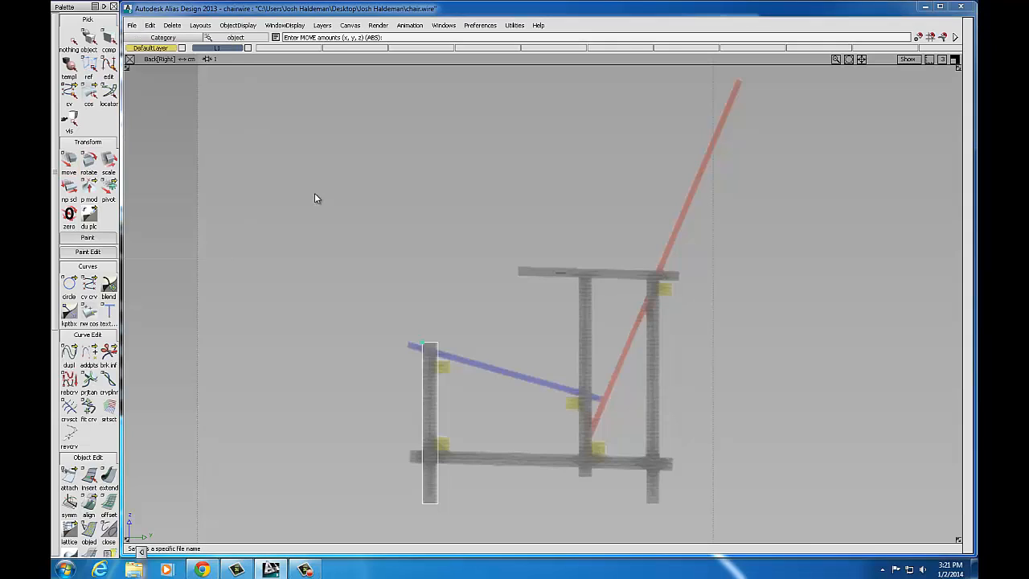
{"action": "left_click", "coordinate": [265, 251]}
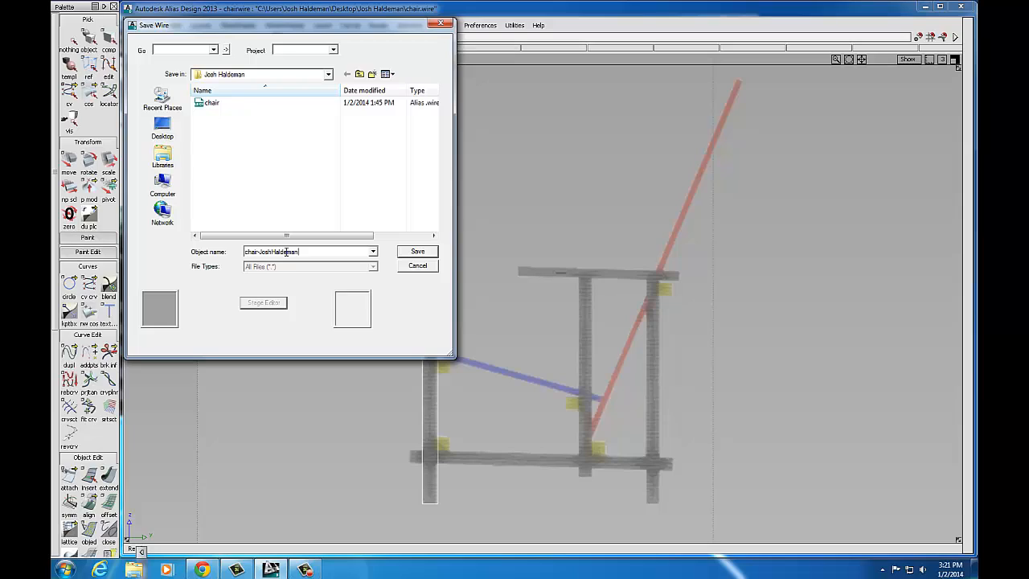
{"action": "left_click", "coordinate": [418, 252]}
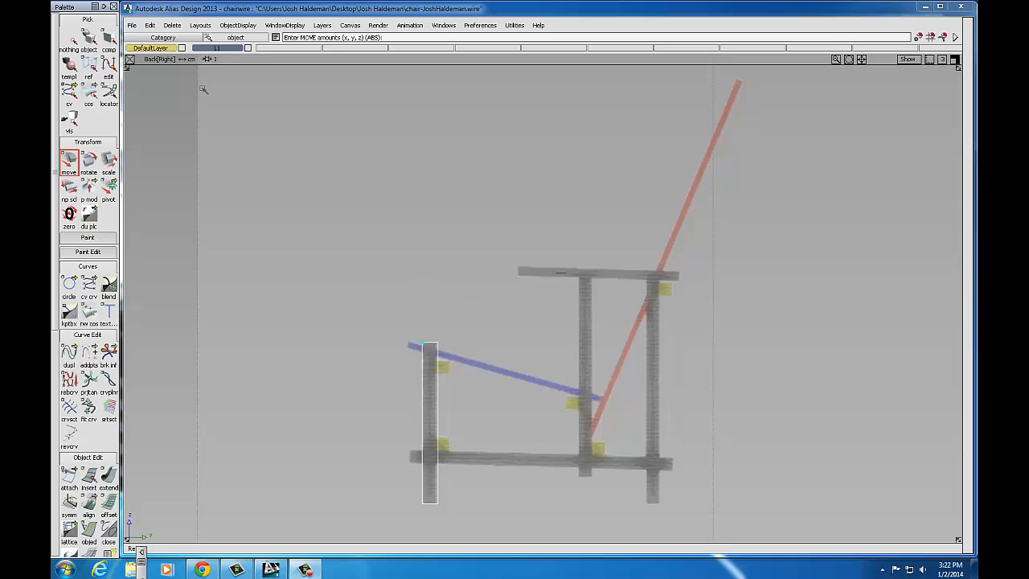
Step: Copy and paste the front vertical post so a duplicate sits on the original
{"action": "left_click", "coordinate": [150, 26]}
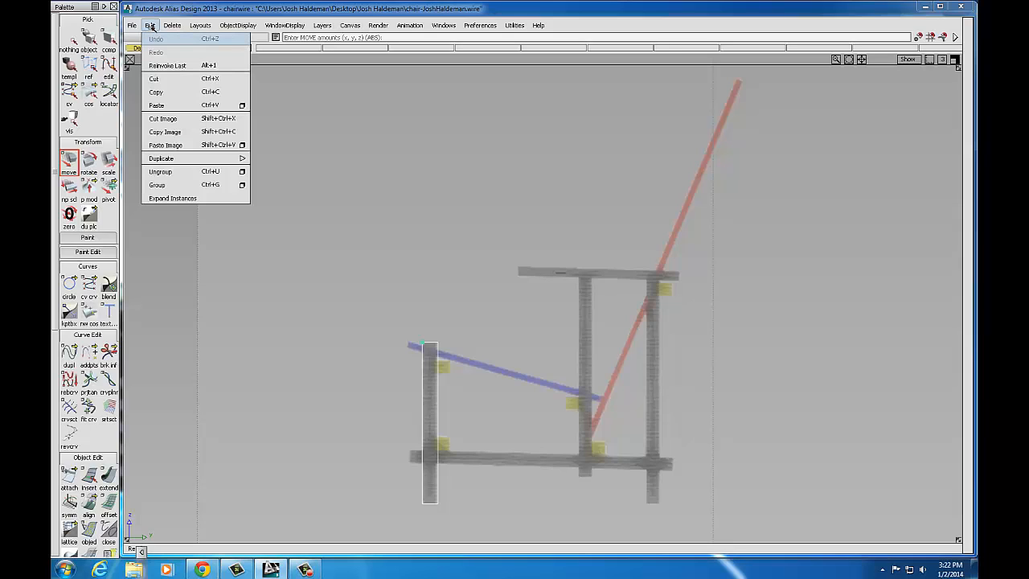
{"action": "left_click", "coordinate": [156, 91]}
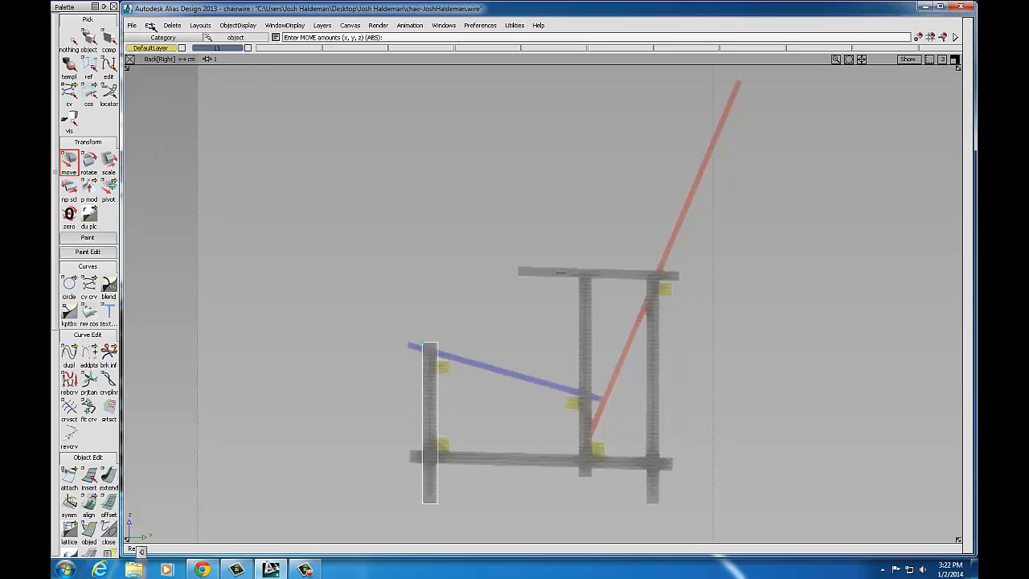
{"action": "left_click", "coordinate": [150, 26]}
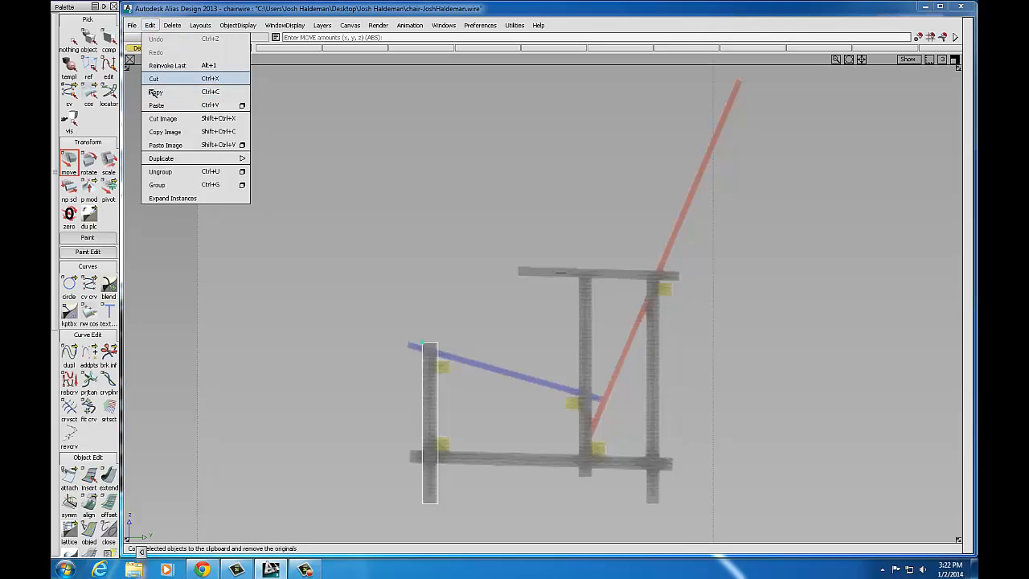
{"action": "left_click", "coordinate": [156, 105]}
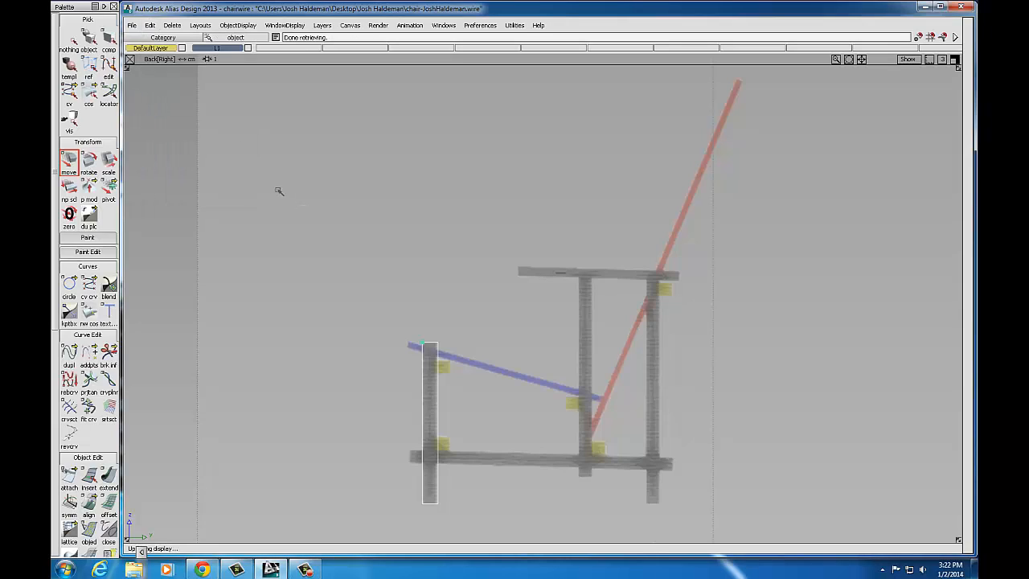
{"action": "left_click", "coordinate": [150, 25]}
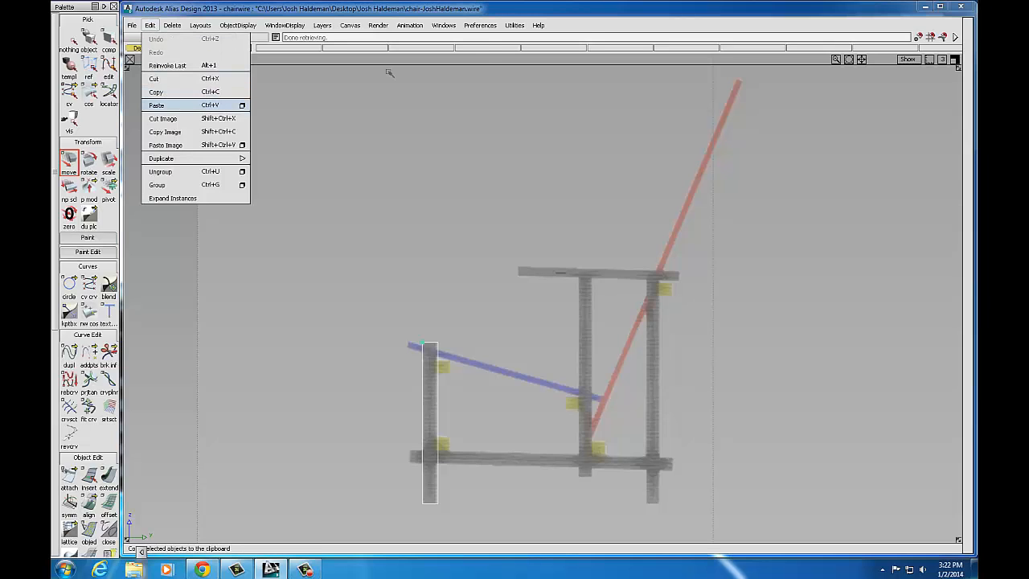
{"action": "left_click", "coordinate": [589, 33]}
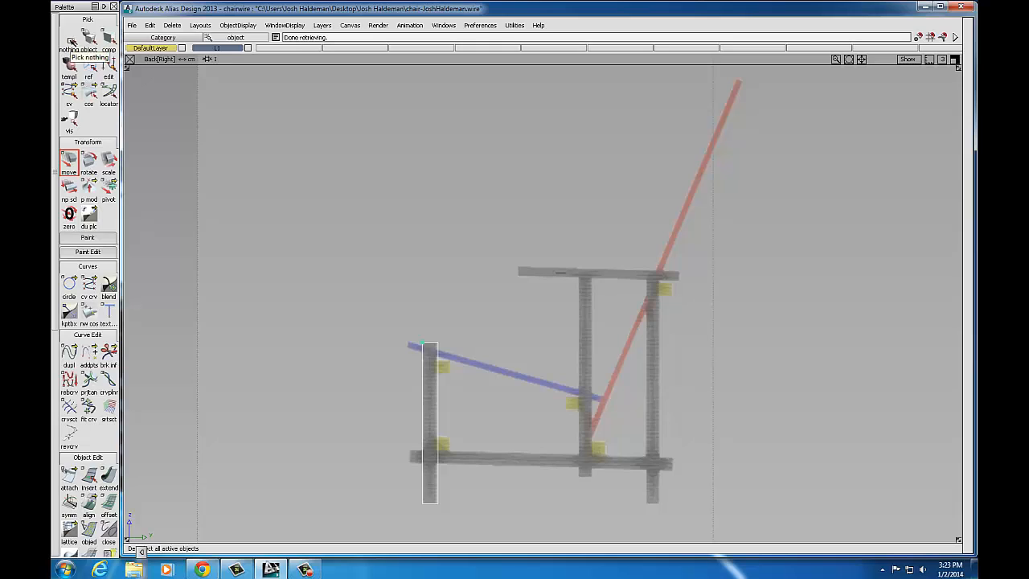
Step: Clear the selection and pick cube#2 from the overlapping posts via the chooser list
{"action": "left_click", "coordinate": [71, 41]}
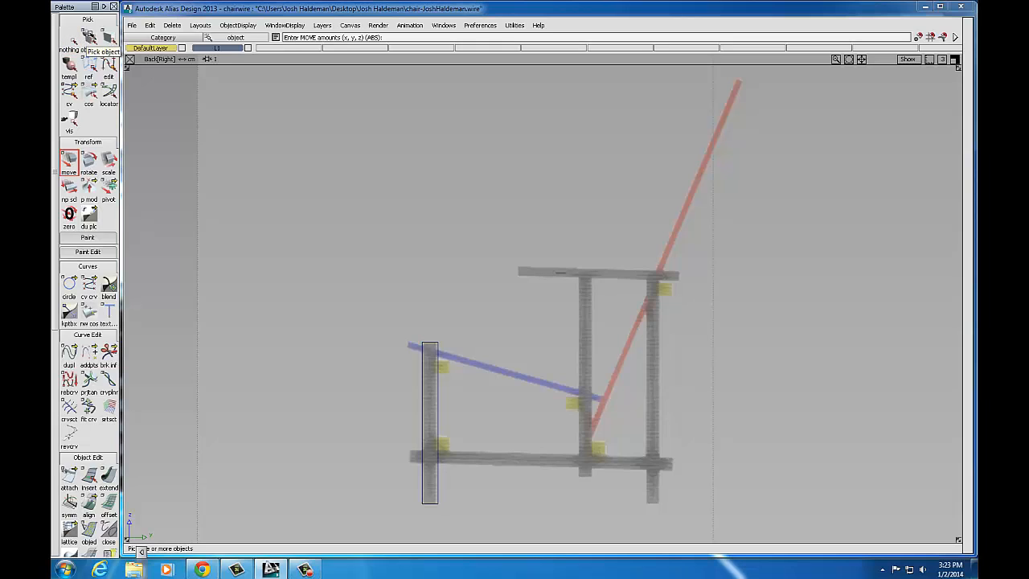
{"action": "left_click", "coordinate": [89, 38]}
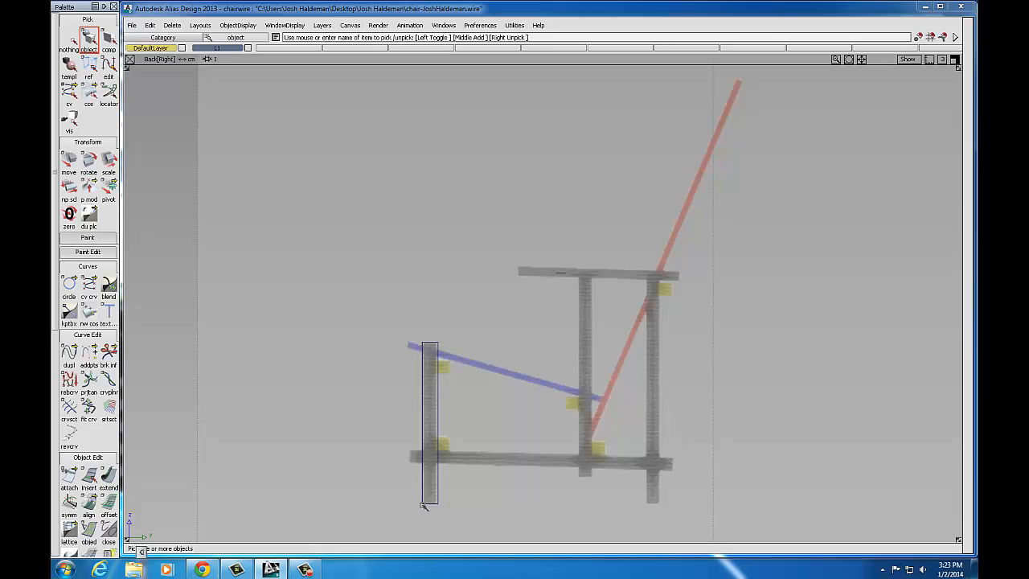
{"action": "left_click", "coordinate": [420, 384]}
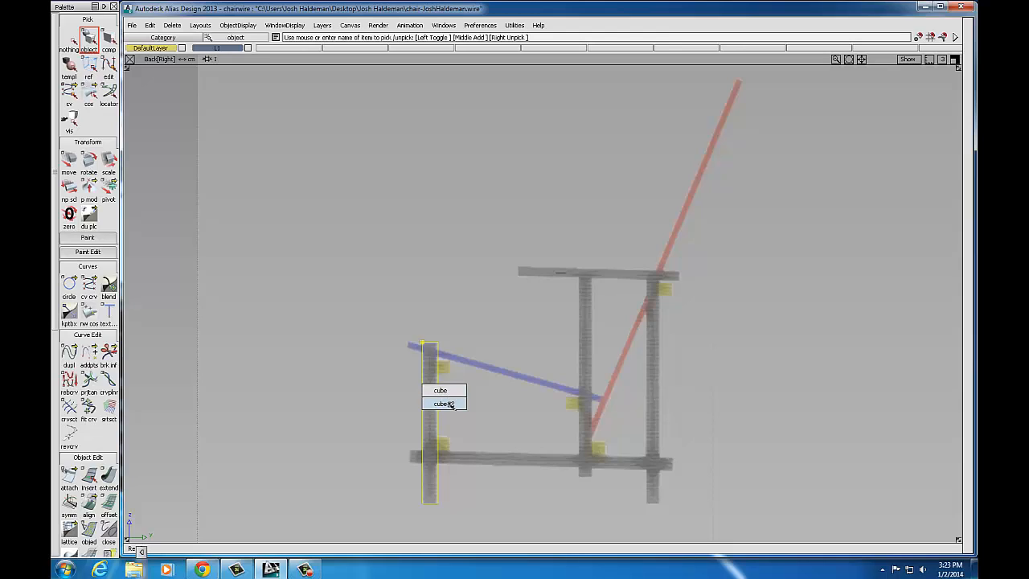
{"action": "left_click", "coordinate": [444, 404]}
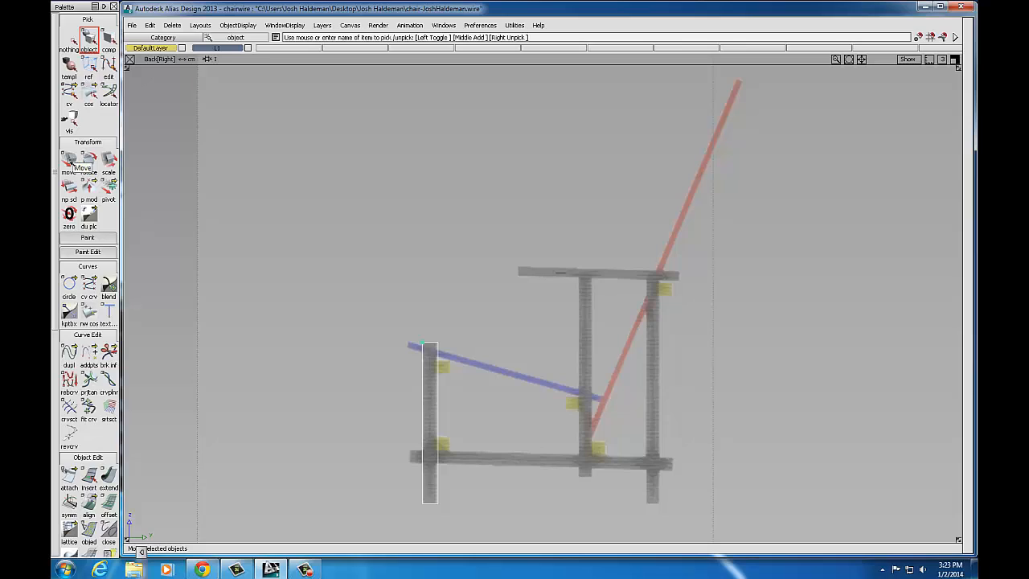
{"action": "left_click", "coordinate": [69, 161]}
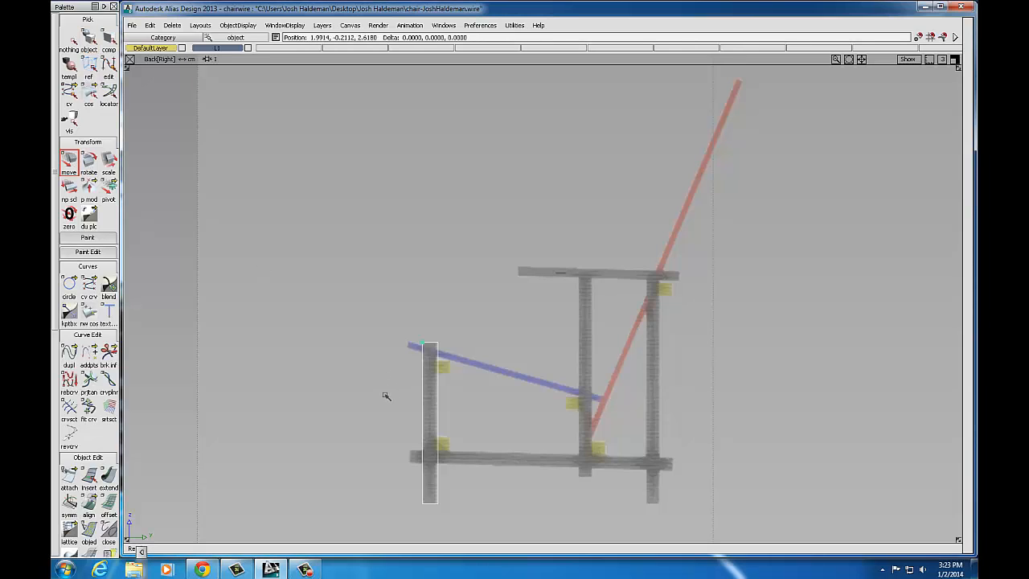
Step: Move cube#2 right to the rear leg position under the armrest's back end
{"action": "left_click_drag", "start_coordinate": [386, 396], "coordinate": [607, 333]}
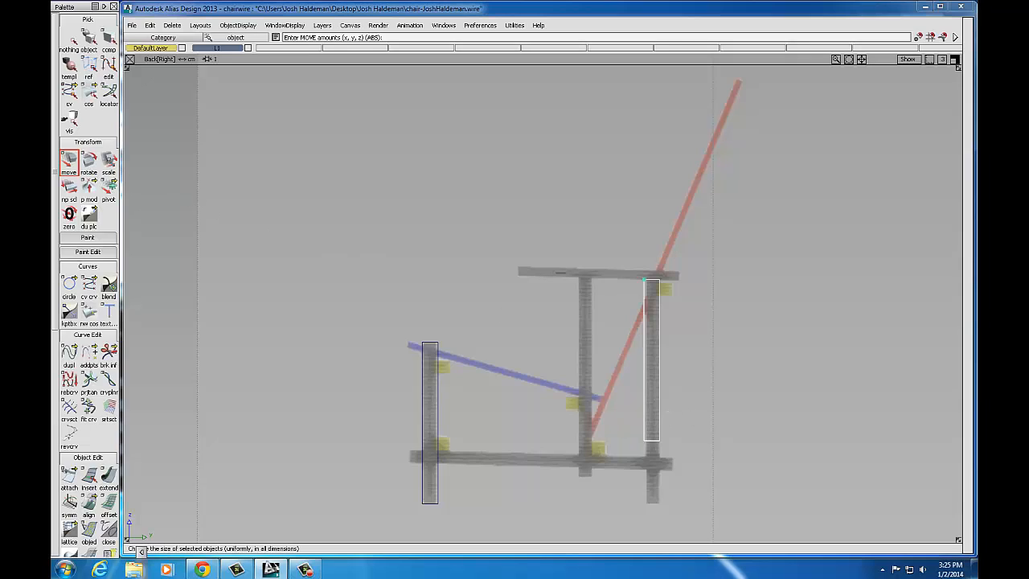
{"action": "left_click", "coordinate": [109, 161]}
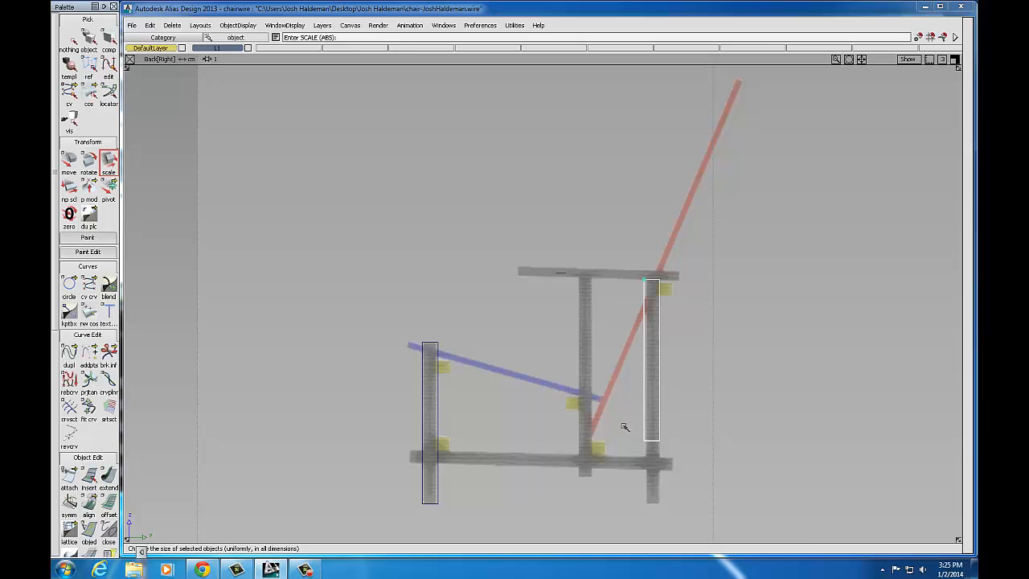
Step: Scale the rear post in Z so its bottom matches the front post's floor level
{"action": "right_click_drag", "start_coordinate": [621, 434], "coordinate": [611, 367]}
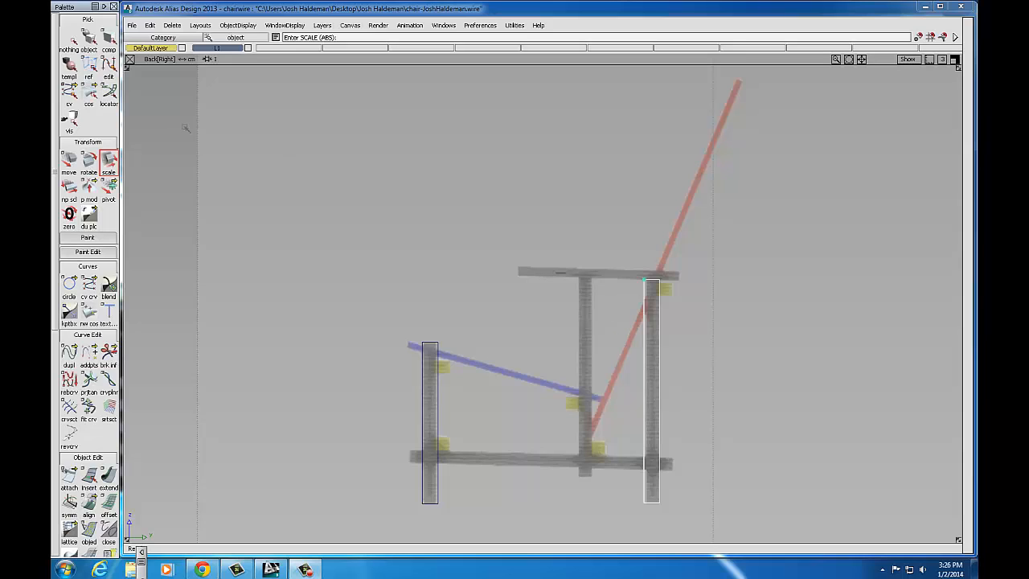
Step: Copy and paste the rear post to create a third post
{"action": "left_click", "coordinate": [150, 25]}
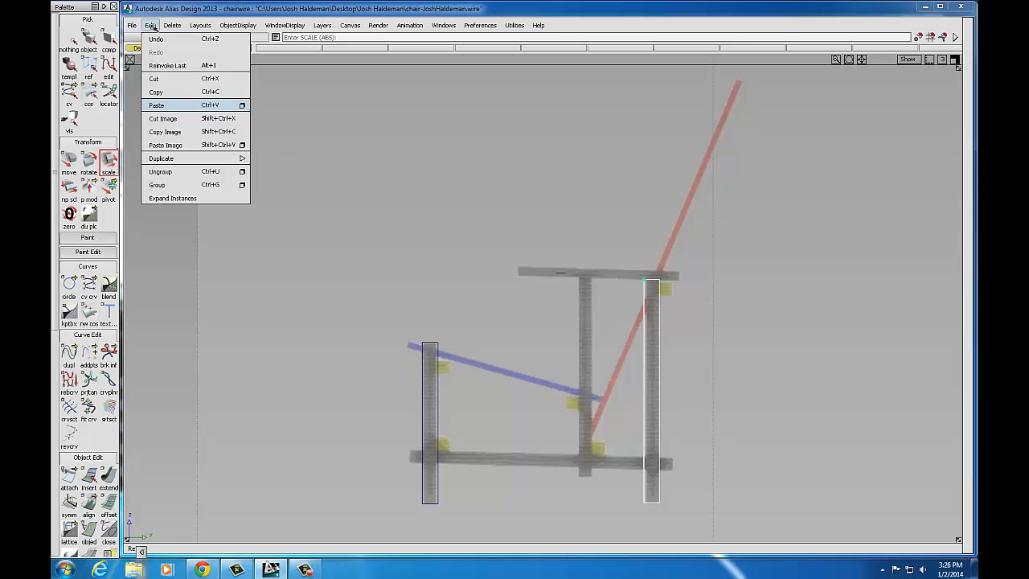
{"action": "left_click", "coordinate": [156, 91]}
{"action": "left_click", "coordinate": [150, 26]}
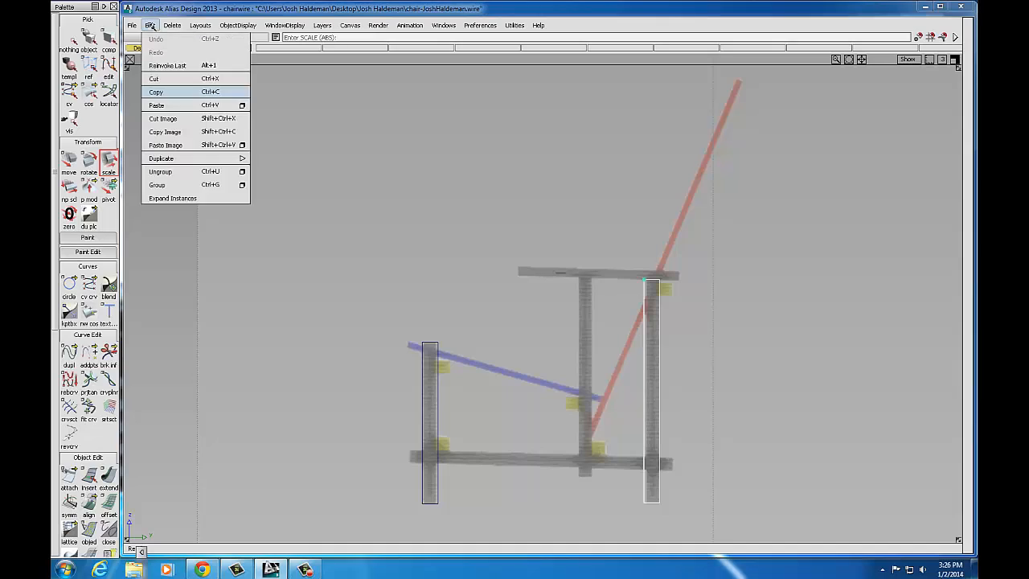
{"action": "left_click", "coordinate": [157, 105]}
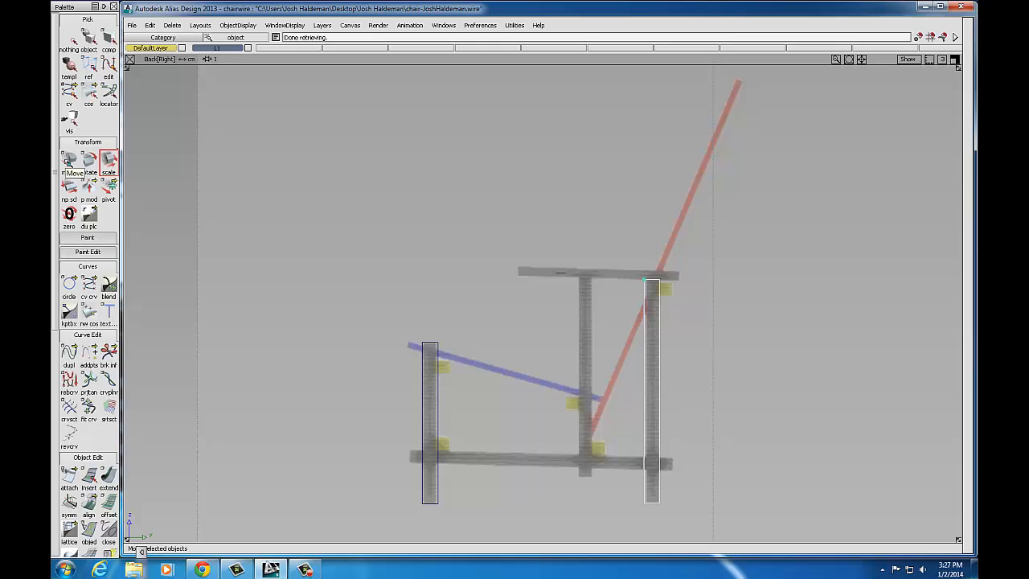
Step: Slide the third post left to the middle position under the armrest's front end
{"action": "left_click", "coordinate": [70, 161]}
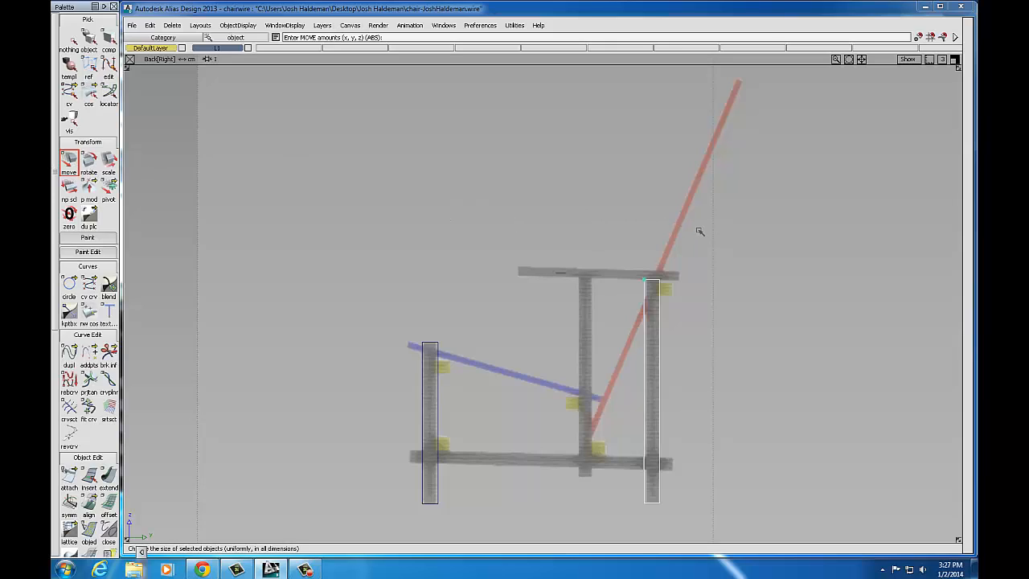
{"action": "left_click_drag", "start_coordinate": [664, 228], "coordinate": [595, 227]}
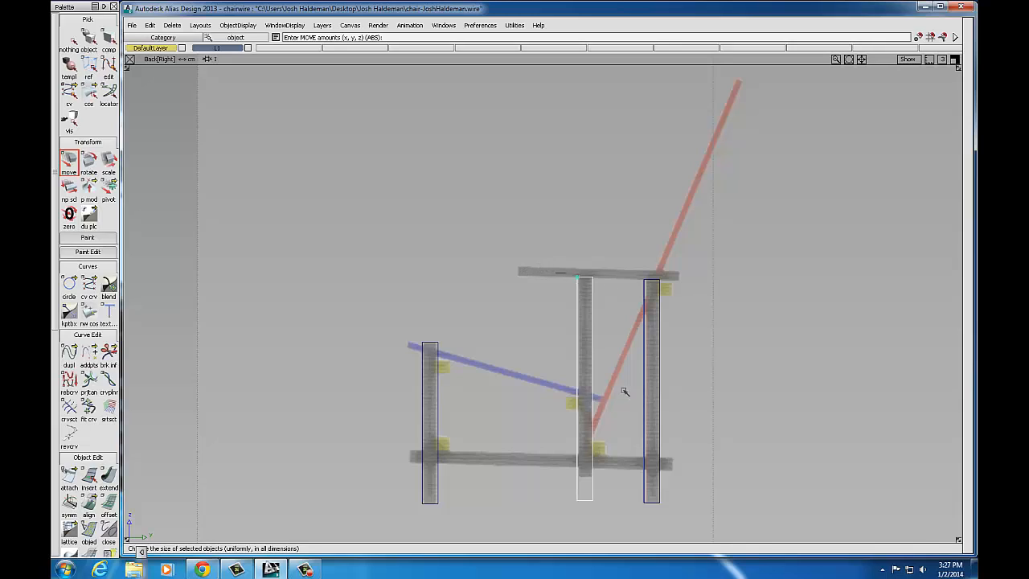
{"action": "left_click", "coordinate": [108, 163]}
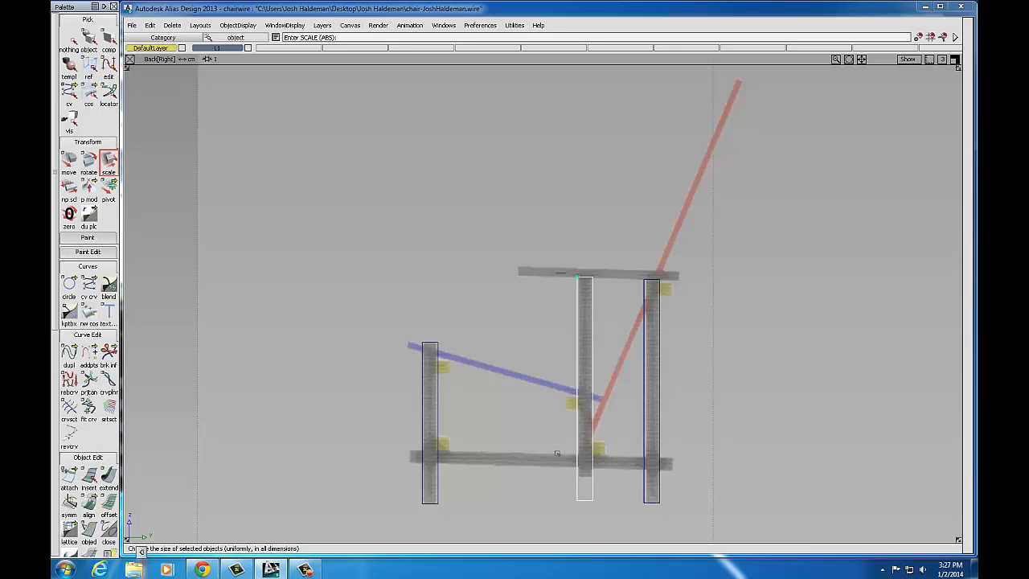
Step: Scale the middle post's bottom end up so it stops at the lower rail
{"action": "left_click_drag", "start_coordinate": [557, 453], "coordinate": [555, 474]}
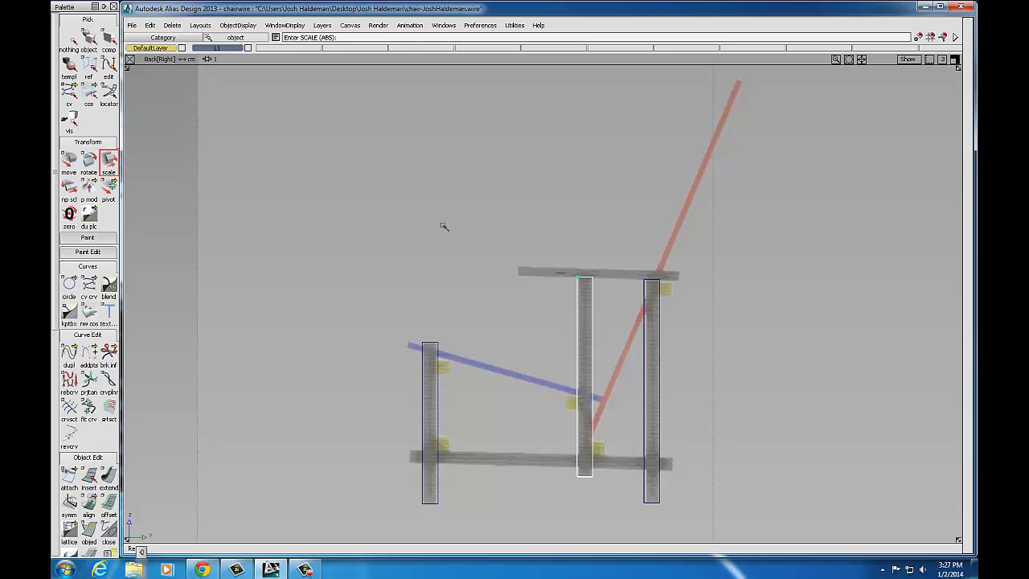
{"action": "left_click", "coordinate": [150, 26]}
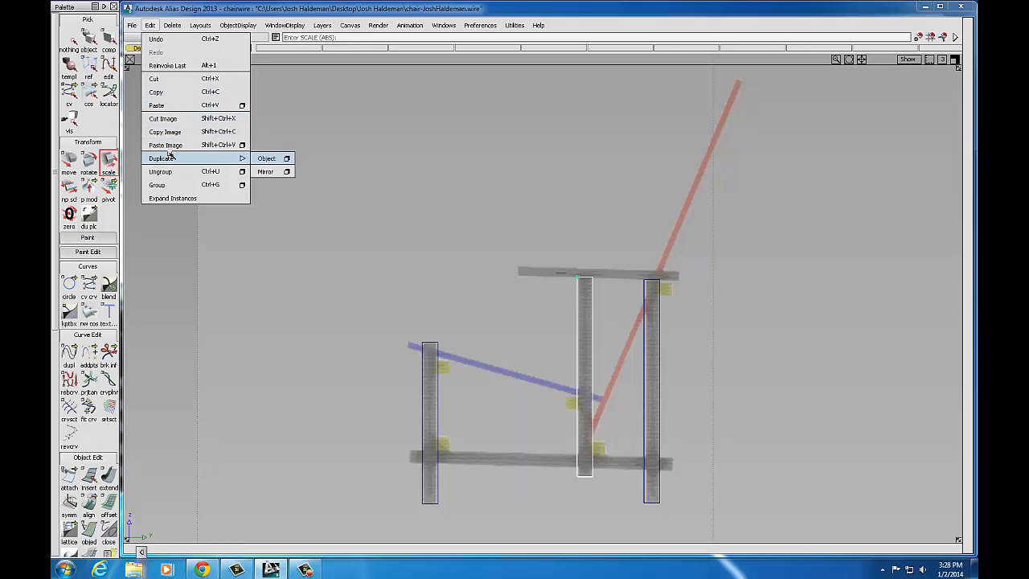
Step: Duplicate the middle post and move the copy down to the bottom rail's lower-left end
{"action": "mouse_move", "coordinate": [164, 159]}
{"action": "left_click", "coordinate": [267, 160]}
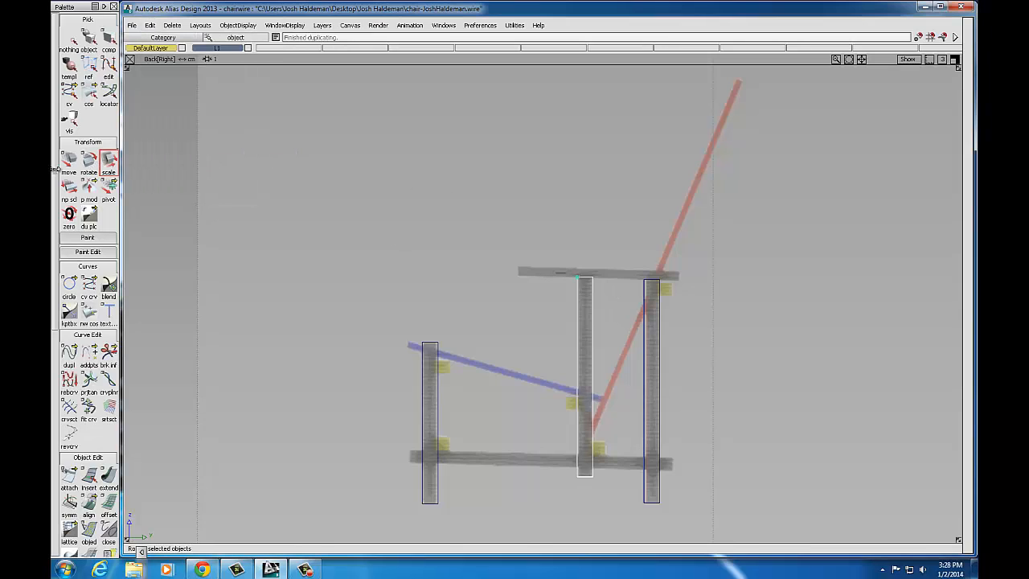
{"action": "left_click", "coordinate": [102, 164]}
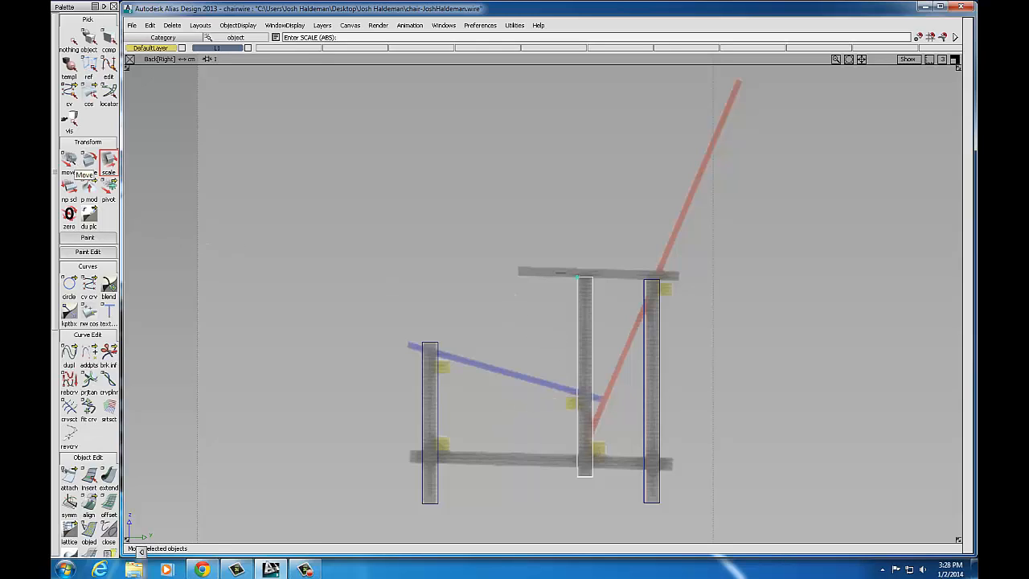
{"action": "left_click", "coordinate": [69, 160]}
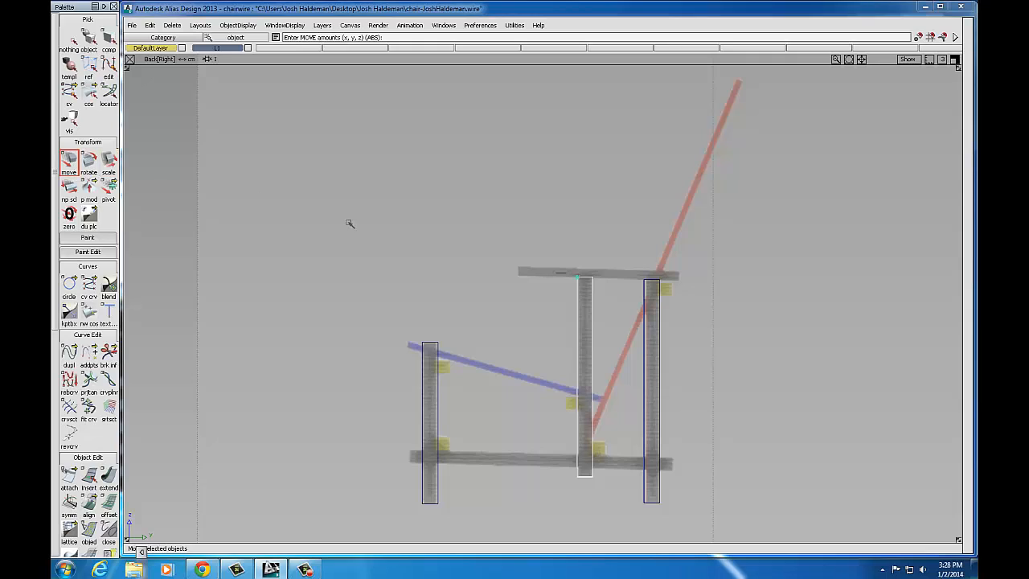
{"action": "left_click_drag", "start_coordinate": [478, 224], "coordinate": [316, 408]}
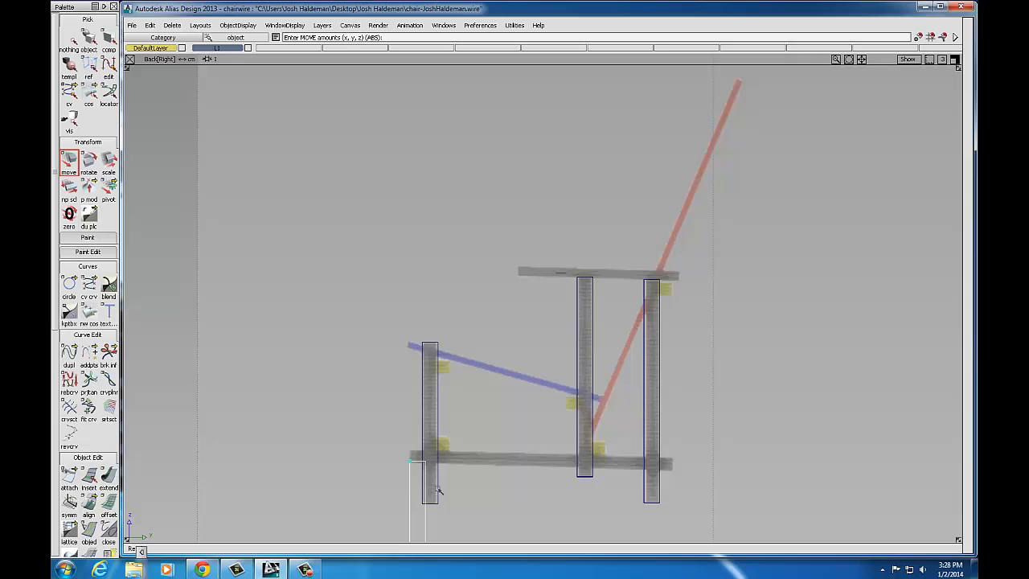
{"action": "left_click", "coordinate": [89, 161]}
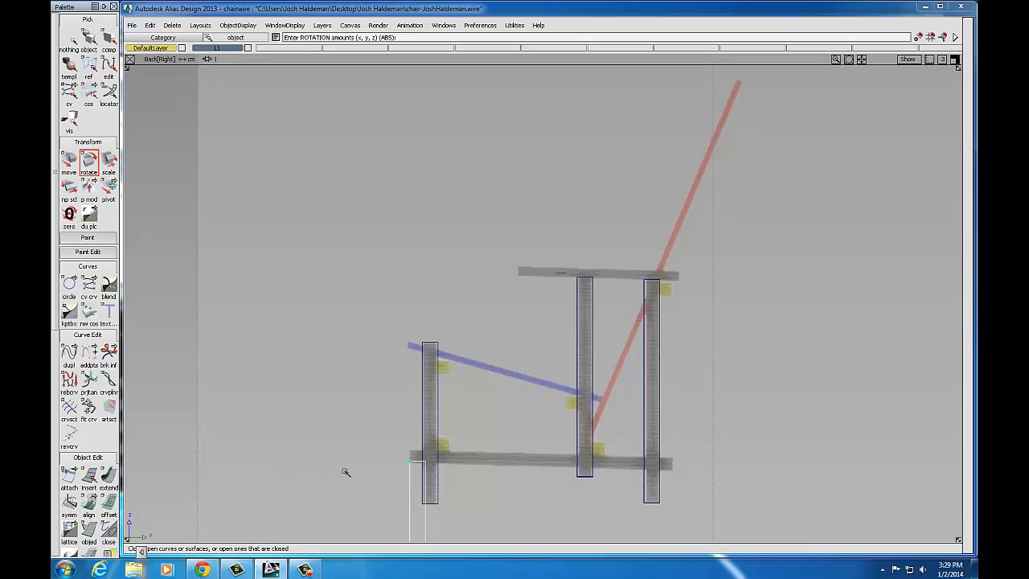
Step: Rotate the copied post about 70° in Back view so it lies horizontally along the bottom rail
{"action": "left_click_drag", "start_coordinate": [352, 471], "coordinate": [767, 338]}
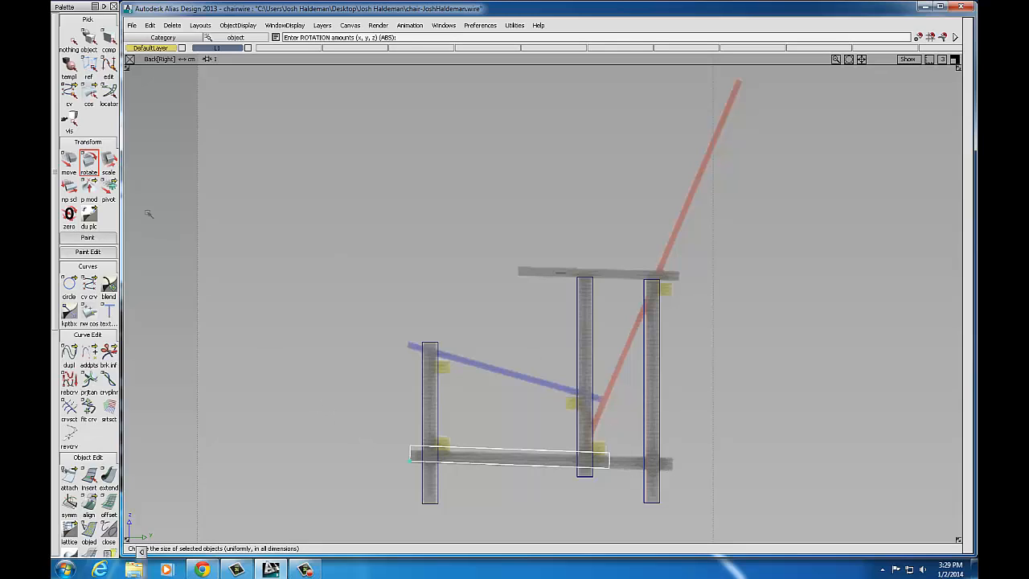
{"action": "left_click", "coordinate": [109, 164]}
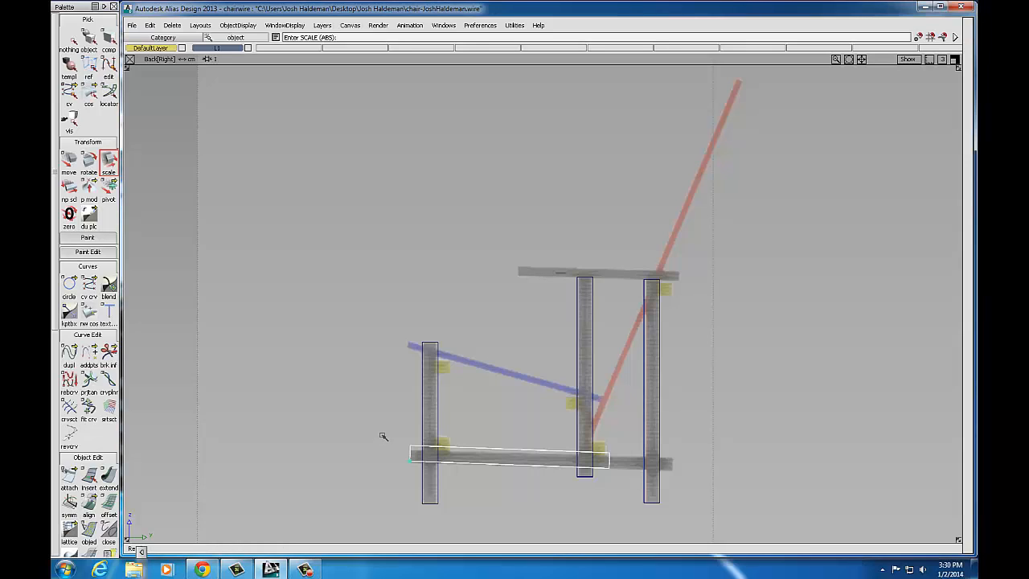
Step: Scale the new lower beam longer so it reaches the rear leg, matching the reference rail
{"action": "right_click_drag", "start_coordinate": [384, 437], "coordinate": [407, 368]}
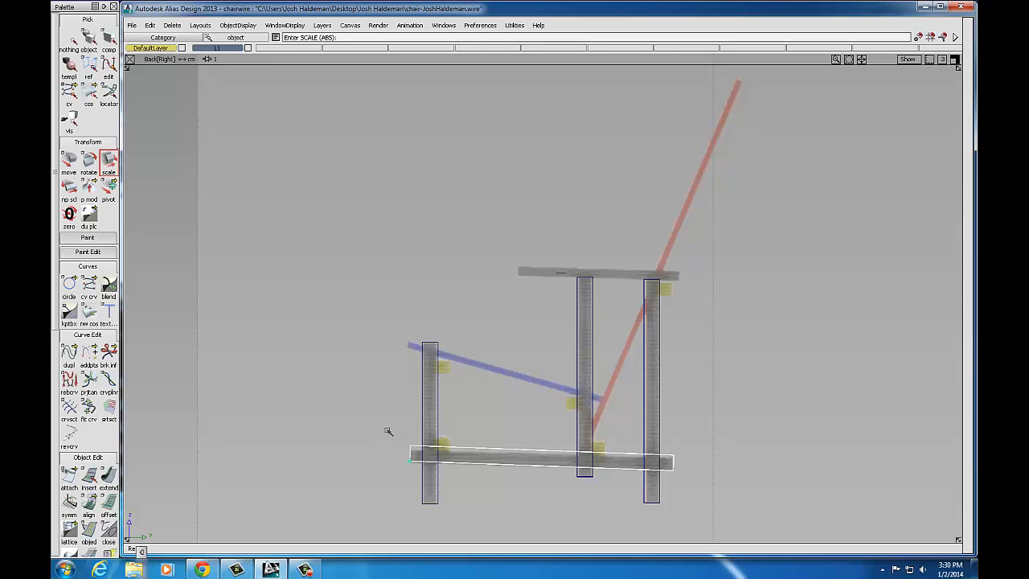
{"action": "left_click_drag", "start_coordinate": [388, 431], "coordinate": [385, 453]}
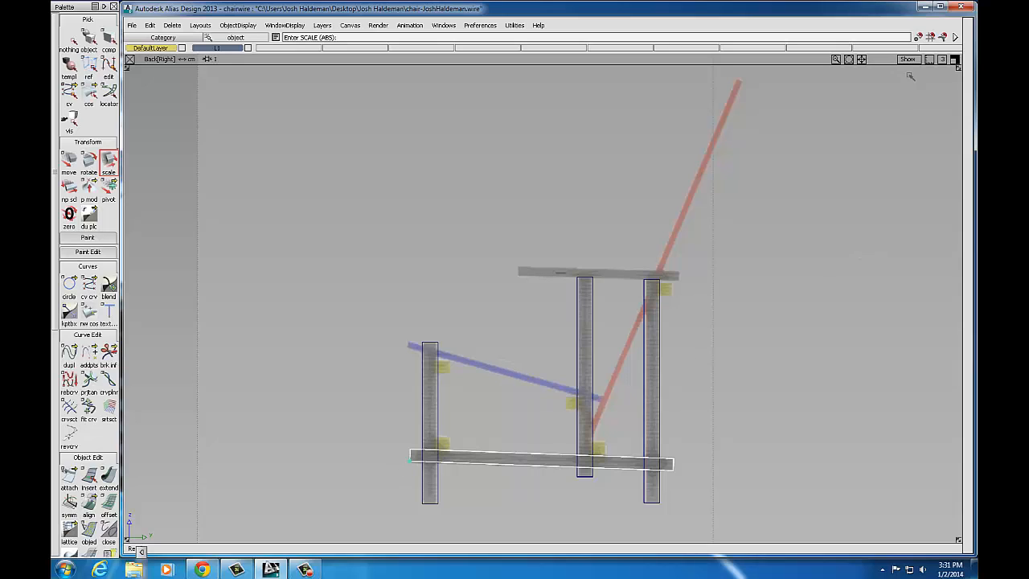
Step: In the maximized Left[Front] view, slide the bottom rail along X over the yellow block, then return to Back view
{"action": "left_click", "coordinate": [955, 60]}
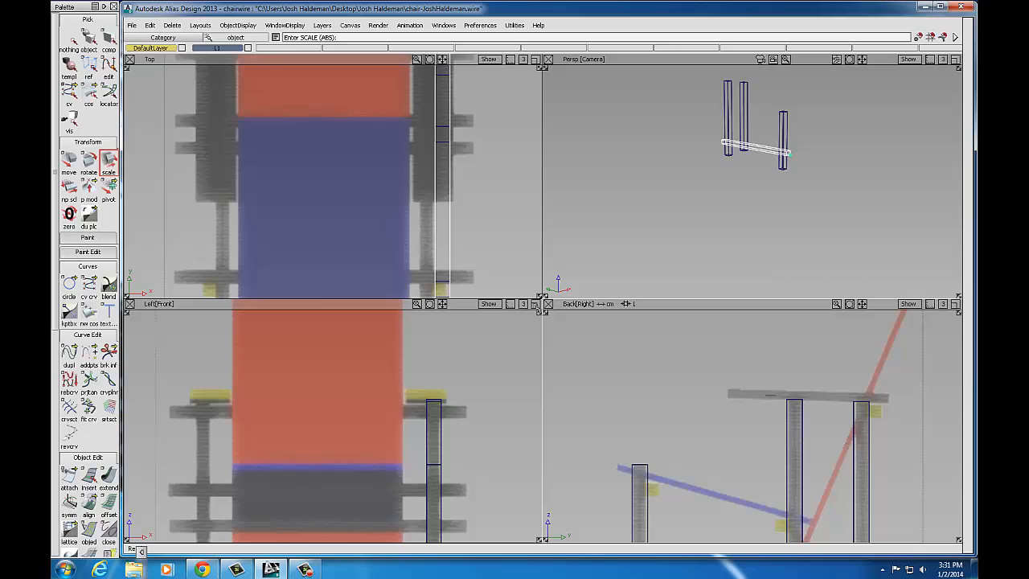
{"action": "left_click", "coordinate": [535, 304]}
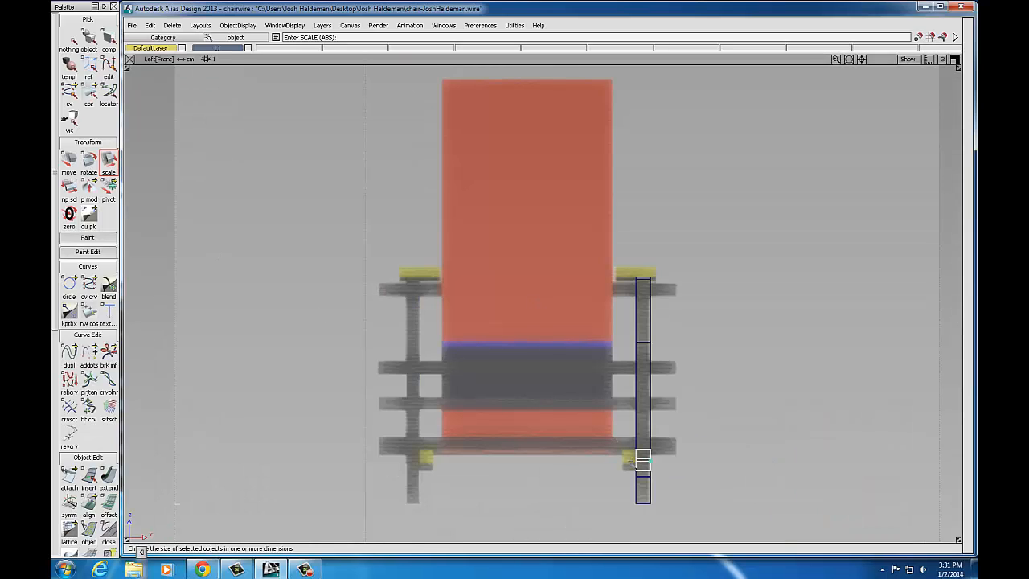
{"action": "left_click", "coordinate": [69, 161]}
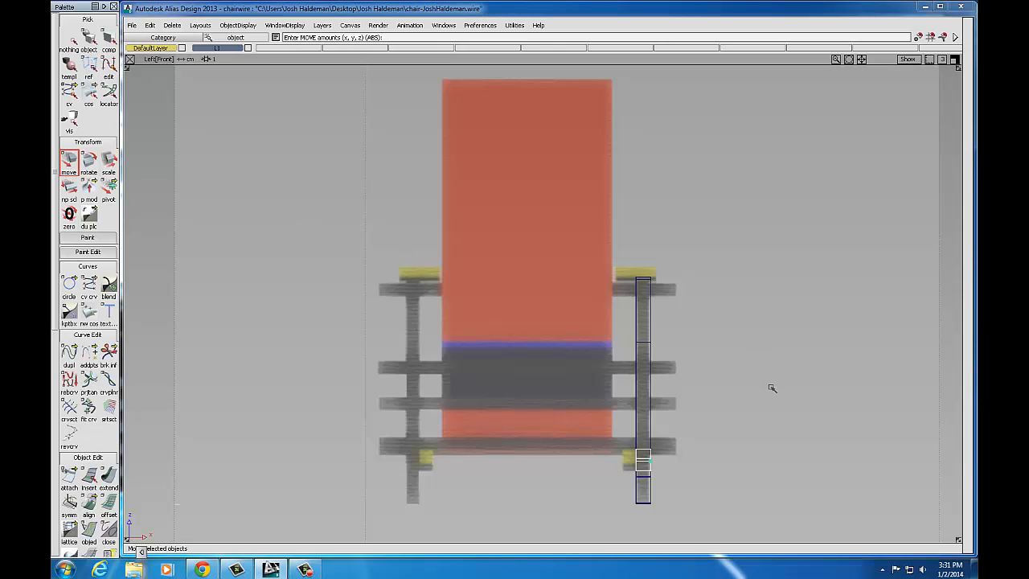
{"action": "left_click_drag", "start_coordinate": [771, 389], "coordinate": [756, 388]}
{"action": "middle_click_drag", "start_coordinate": [757, 388], "coordinate": [756, 388]}
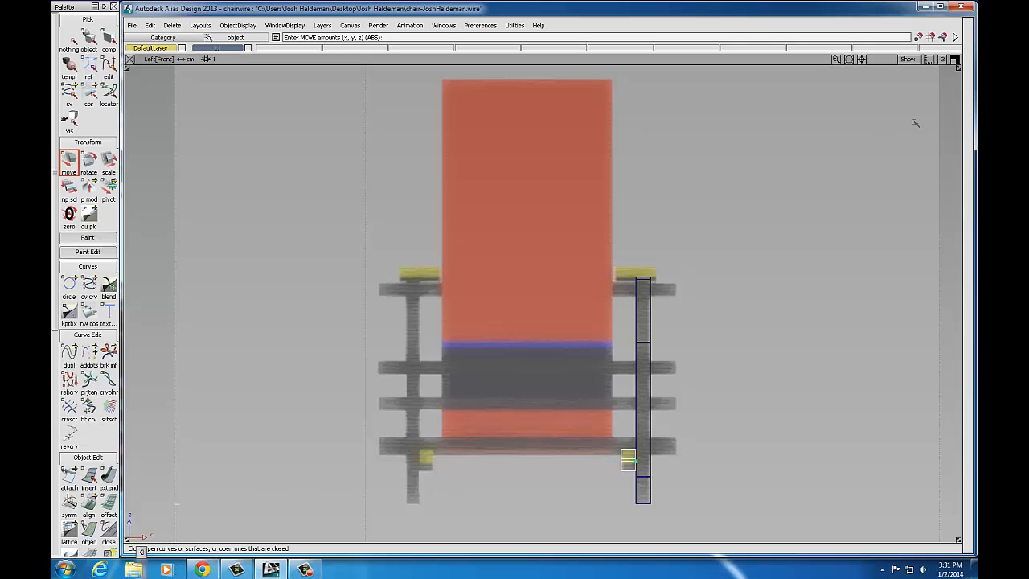
{"action": "left_click", "coordinate": [954, 60]}
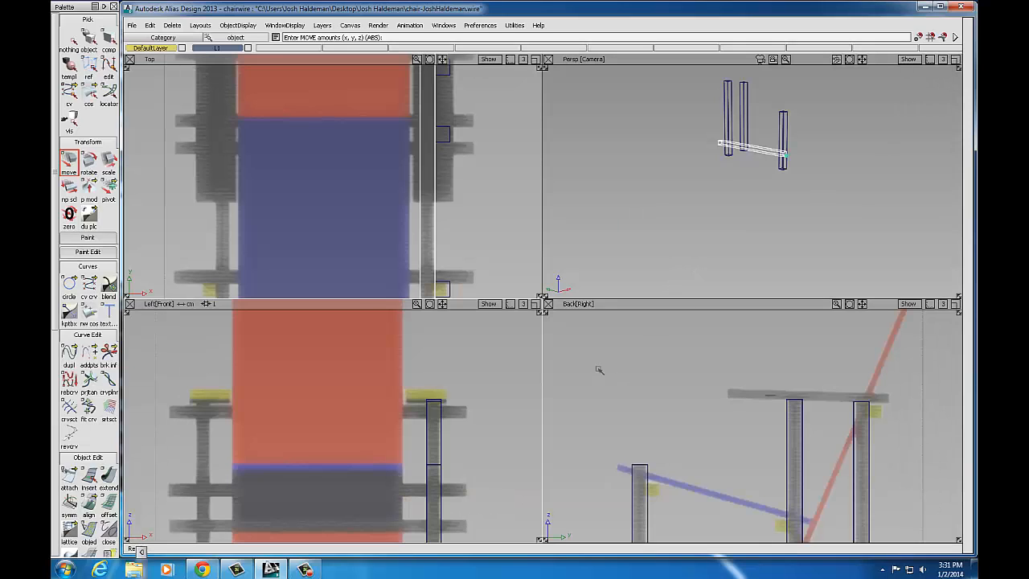
{"action": "left_click", "coordinate": [955, 306]}
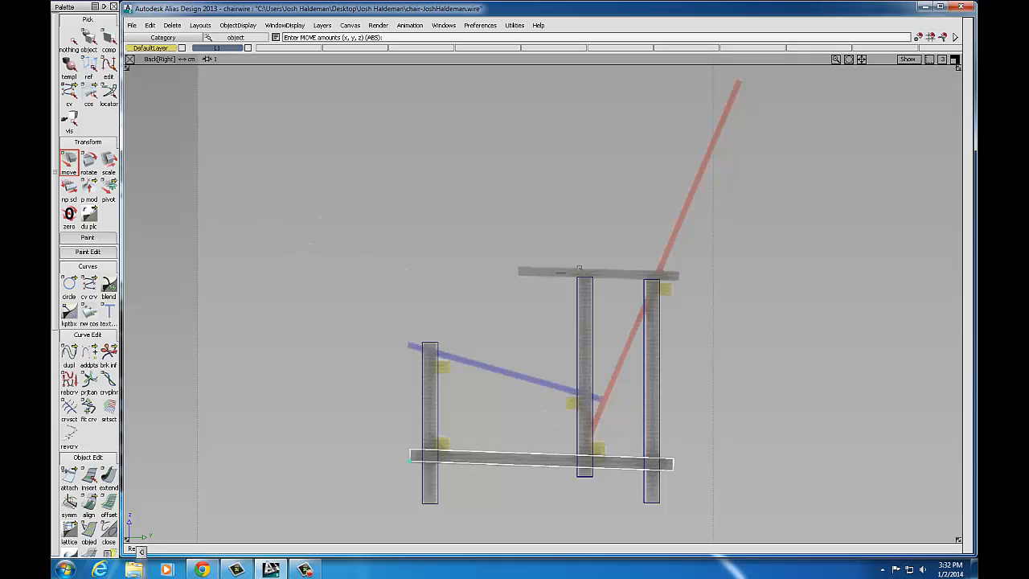
Step: Duplicate the bottom rail and move the copy up to the arm-rail height
{"action": "left_click", "coordinate": [151, 26]}
{"action": "mouse_move", "coordinate": [181, 158]}
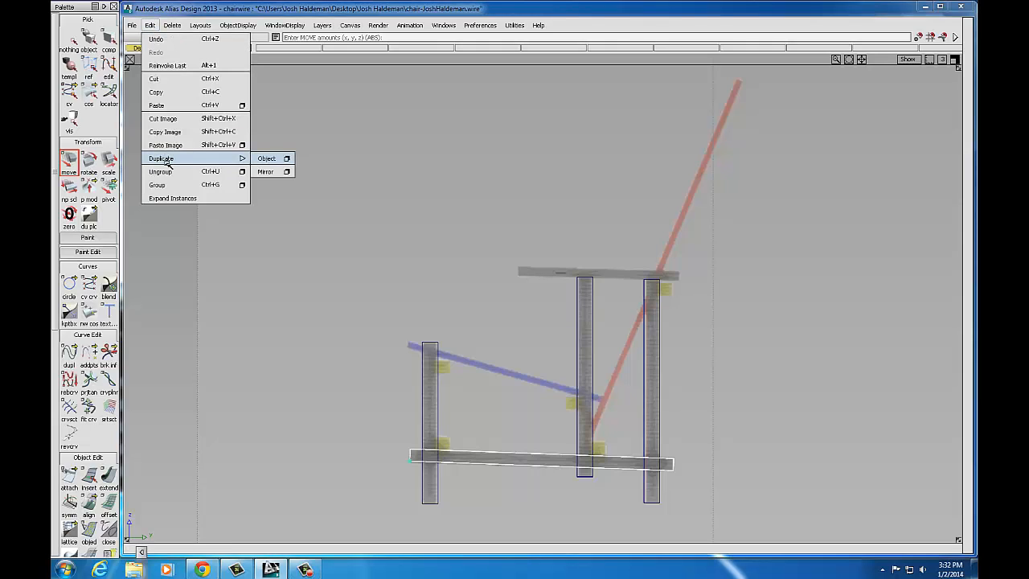
{"action": "left_click", "coordinate": [267, 158]}
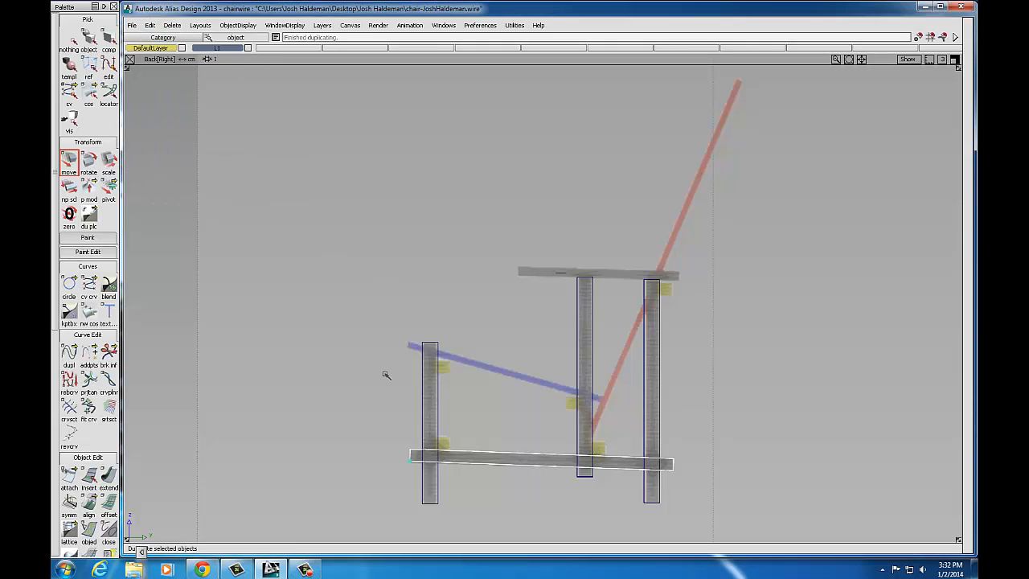
{"action": "left_click_drag", "start_coordinate": [386, 375], "coordinate": [493, 190]}
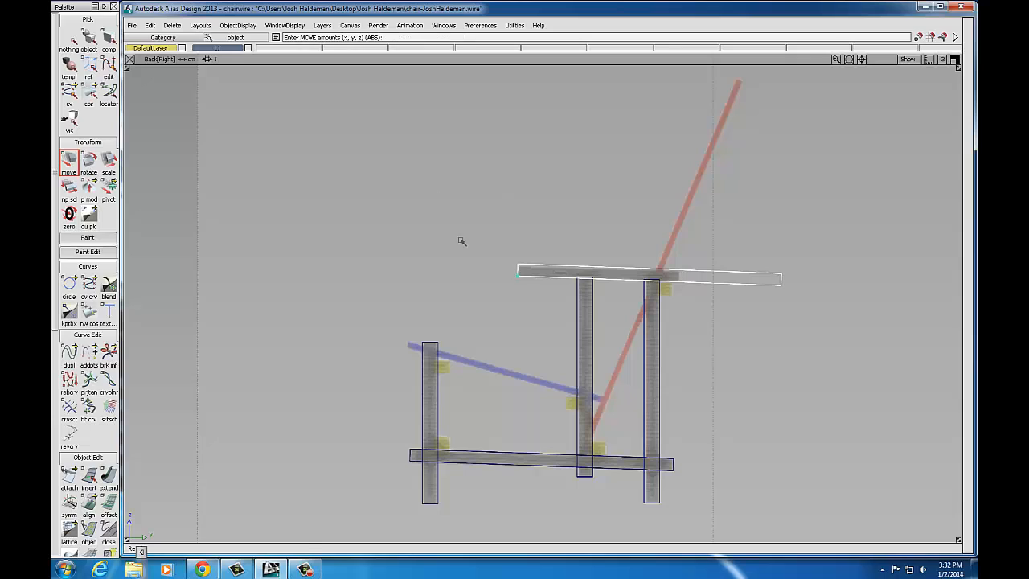
{"action": "left_click", "coordinate": [110, 160]}
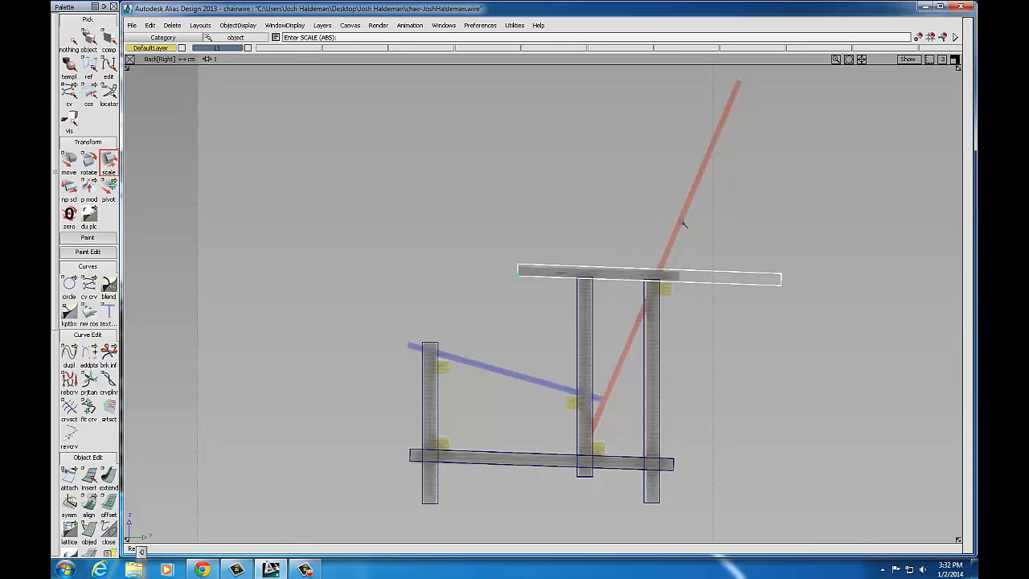
Step: In Back view, scale the raised rail shorter to match the arm and slightly thinner
{"action": "left_click_drag", "start_coordinate": [682, 222], "coordinate": [593, 303]}
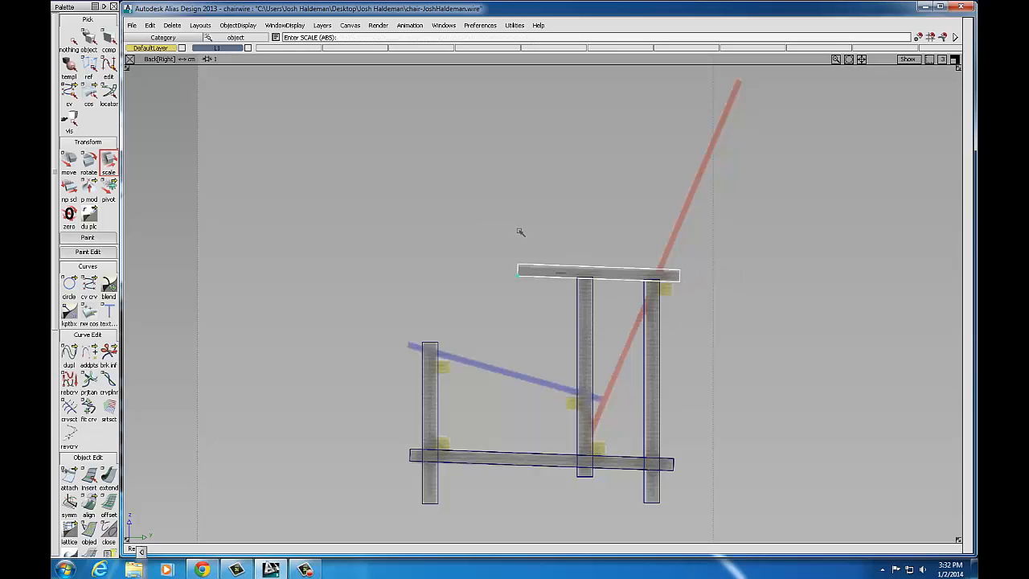
{"action": "left_click", "coordinate": [515, 225]}
{"action": "left_click_drag", "start_coordinate": [514, 232], "coordinate": [523, 245]}
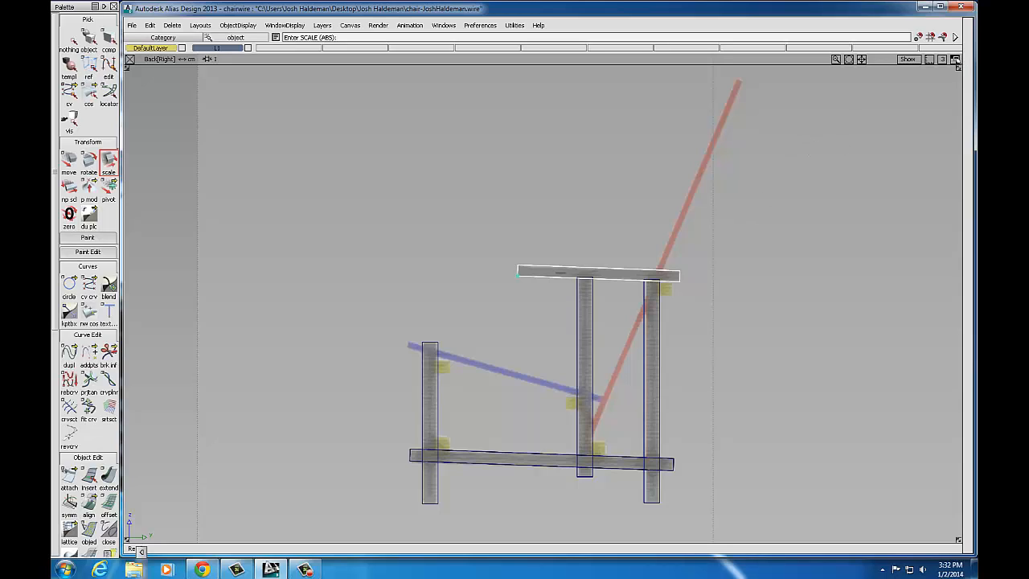
Step: In the maximized front view, move the arm rail right and widen it to cover the yellow block
{"action": "left_click", "coordinate": [955, 59]}
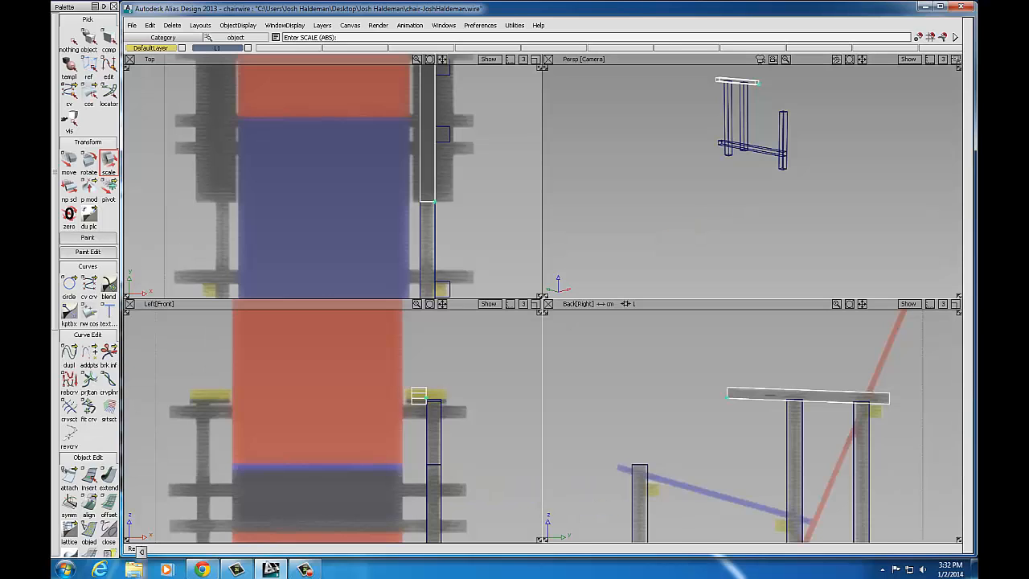
{"action": "left_click", "coordinate": [536, 304]}
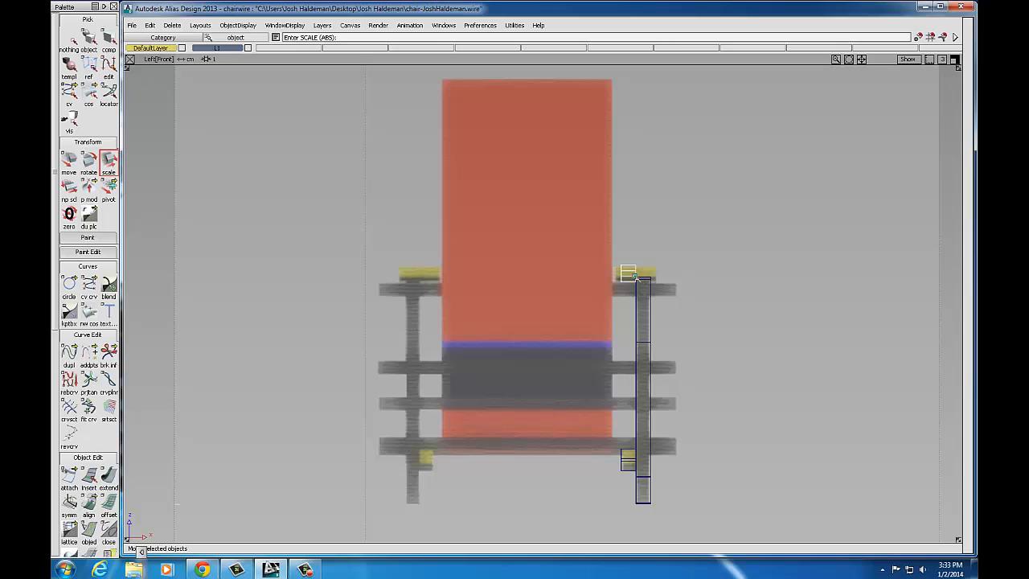
{"action": "left_click", "coordinate": [69, 166]}
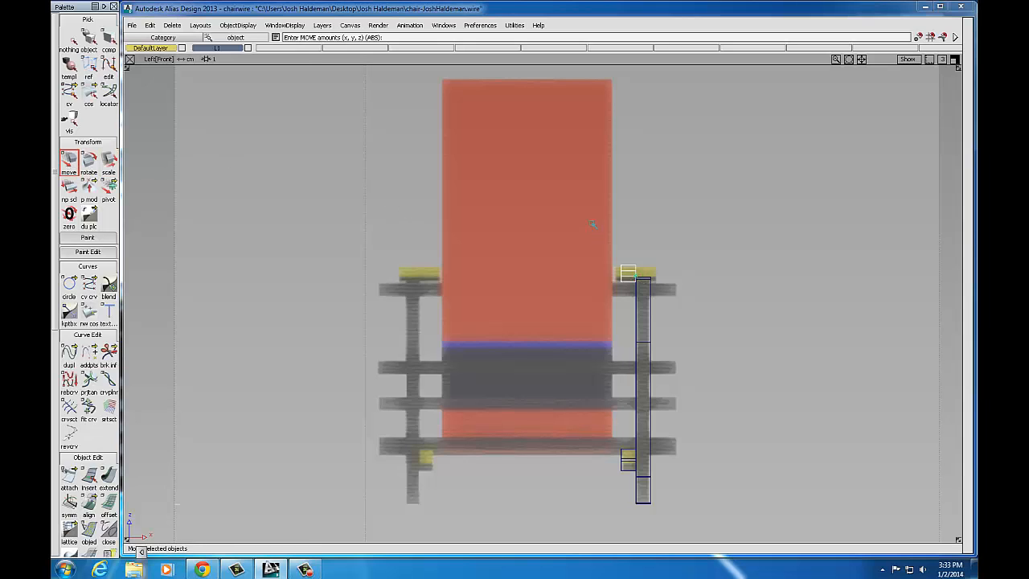
{"action": "middle_click_drag", "start_coordinate": [592, 223], "coordinate": [611, 224]}
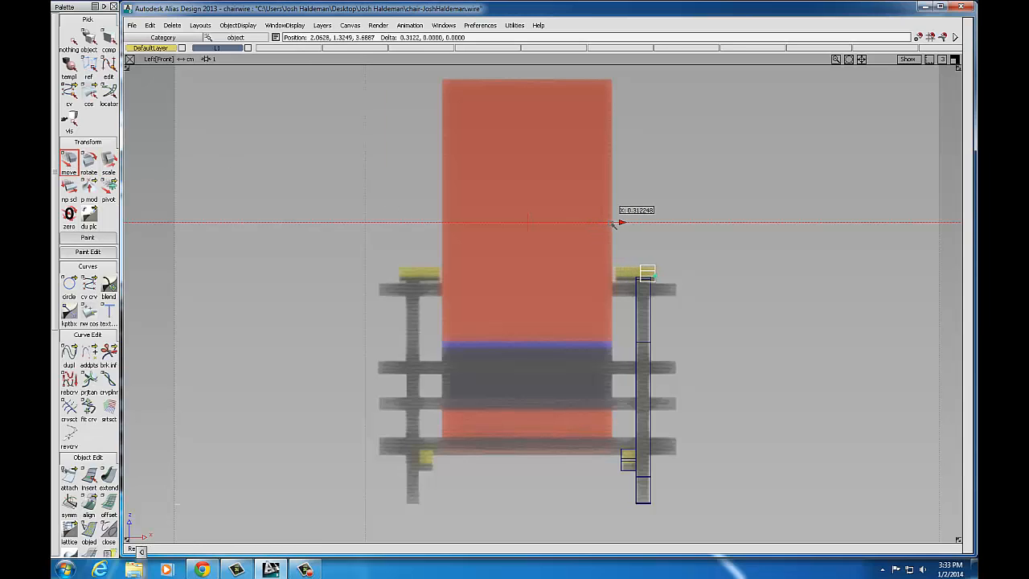
{"action": "left_click", "coordinate": [108, 164]}
{"action": "middle_click_drag", "start_coordinate": [734, 223], "coordinate": [762, 223]}
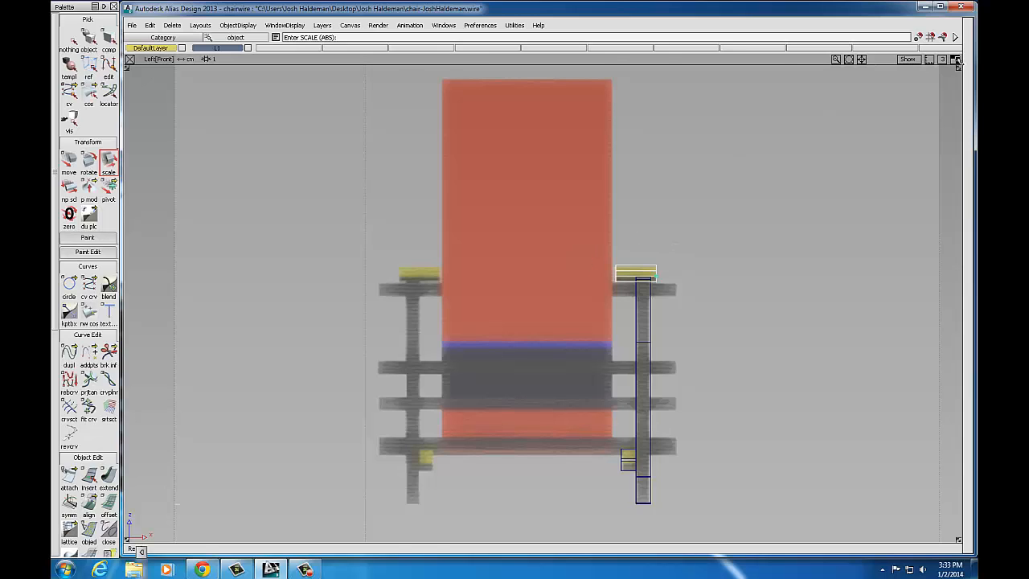
Step: Maximize the perspective view and orbit and zoom around the three posts, bottom rail and arm rail
{"action": "left_click", "coordinate": [955, 60]}
{"action": "left_click", "coordinate": [955, 60]}
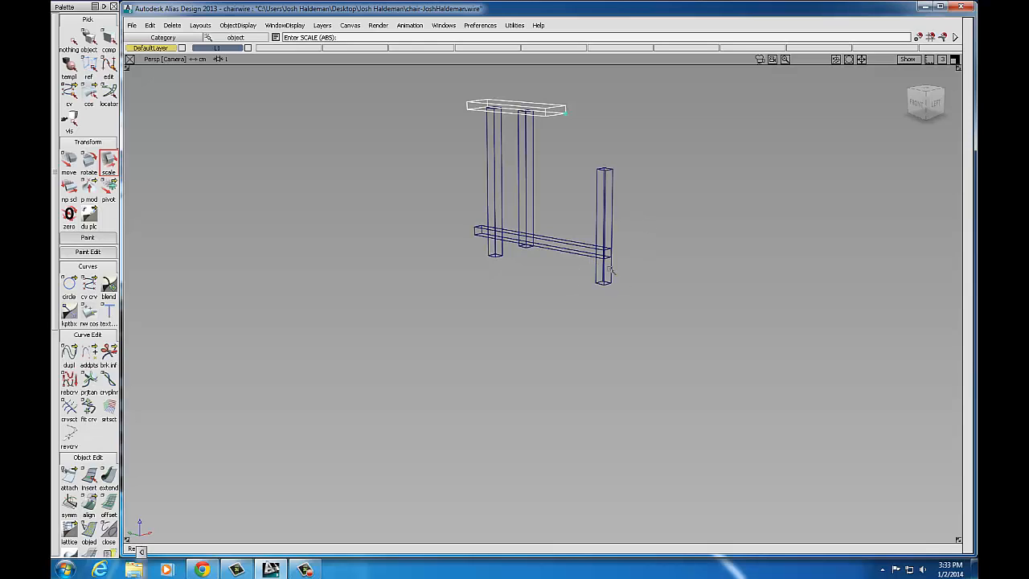
{"action": "left_click_drag", "start_coordinate": [607, 231], "coordinate": [526, 313], "text": "alt+shift"}
{"action": "left_click_drag", "start_coordinate": [584, 295], "coordinate": [496, 289], "text": "alt+shift"}
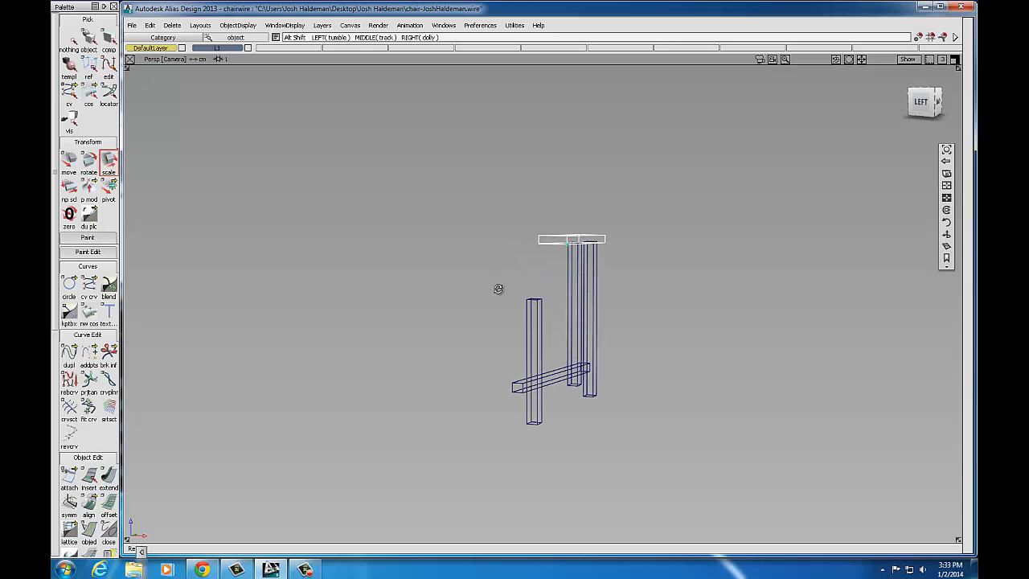
{"action": "left_click_drag", "start_coordinate": [666, 289], "coordinate": [567, 288], "text": "alt+shift"}
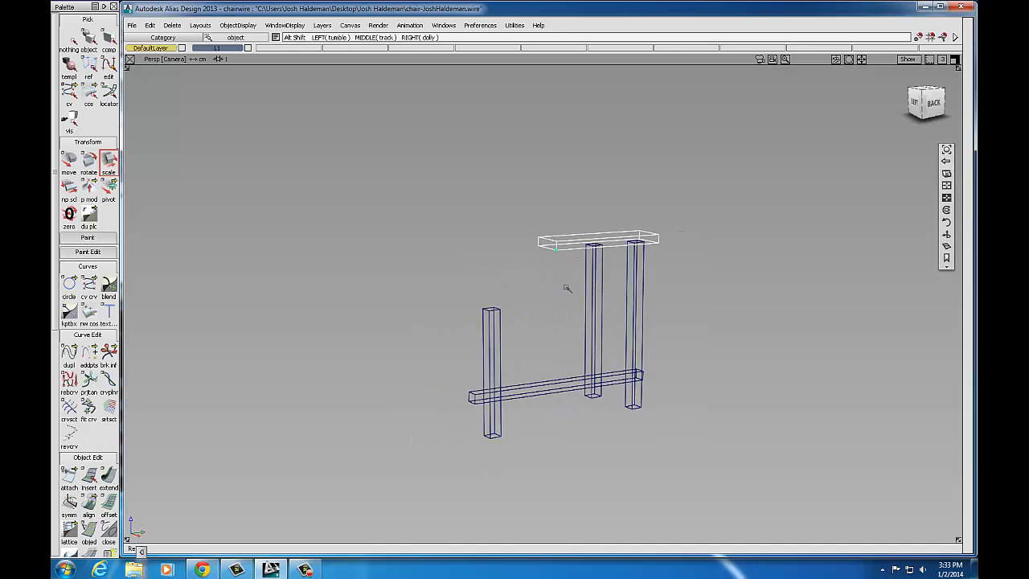
{"action": "right_click_drag", "start_coordinate": [578, 291], "coordinate": [634, 276], "text": "alt+shift"}
{"action": "left_click_drag", "start_coordinate": [544, 322], "coordinate": [576, 340], "text": "alt+shift"}
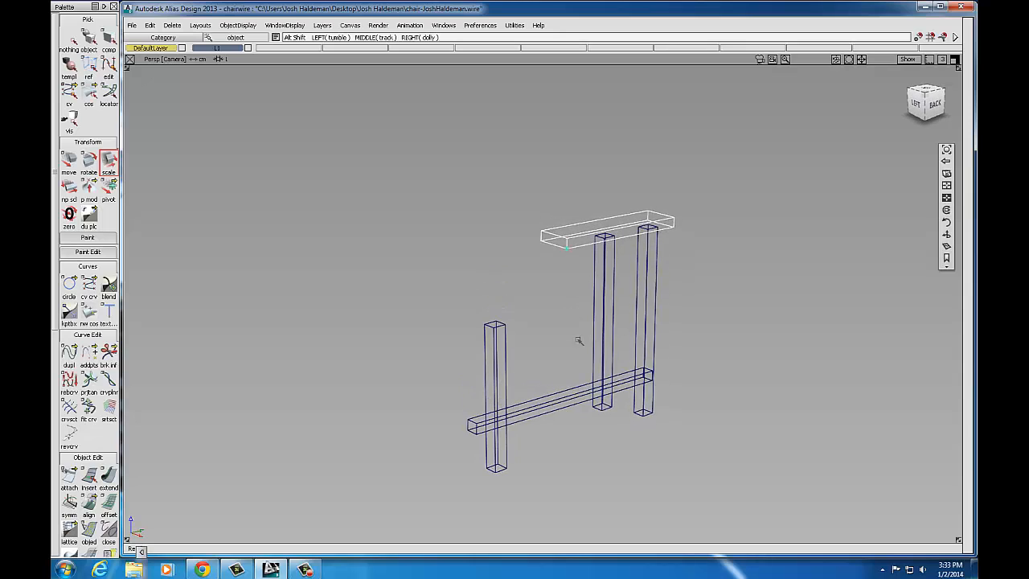
{"action": "left_click", "coordinate": [602, 287]}
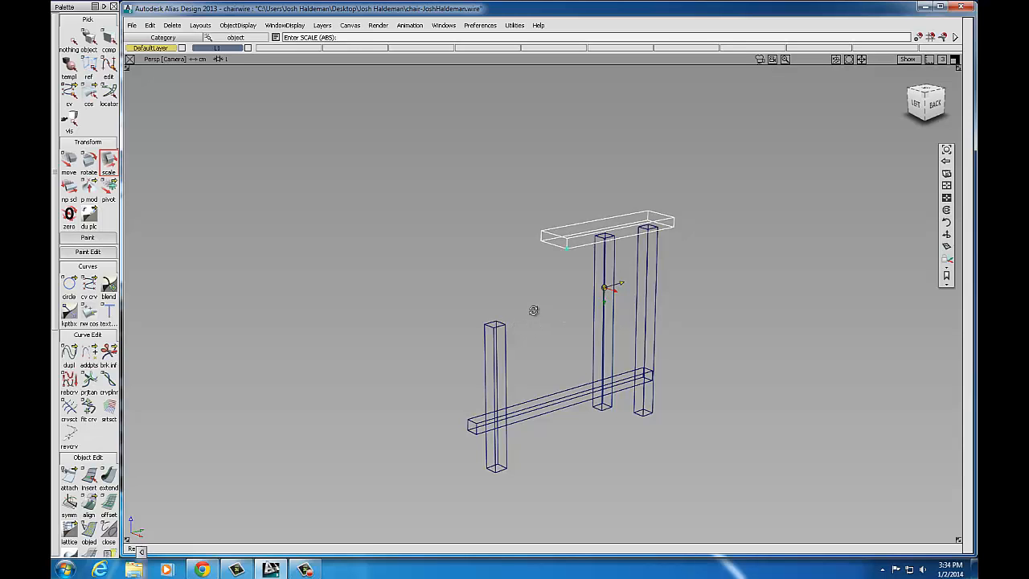
{"action": "left_click_drag", "start_coordinate": [534, 311], "coordinate": [522, 332], "text": "alt+shift"}
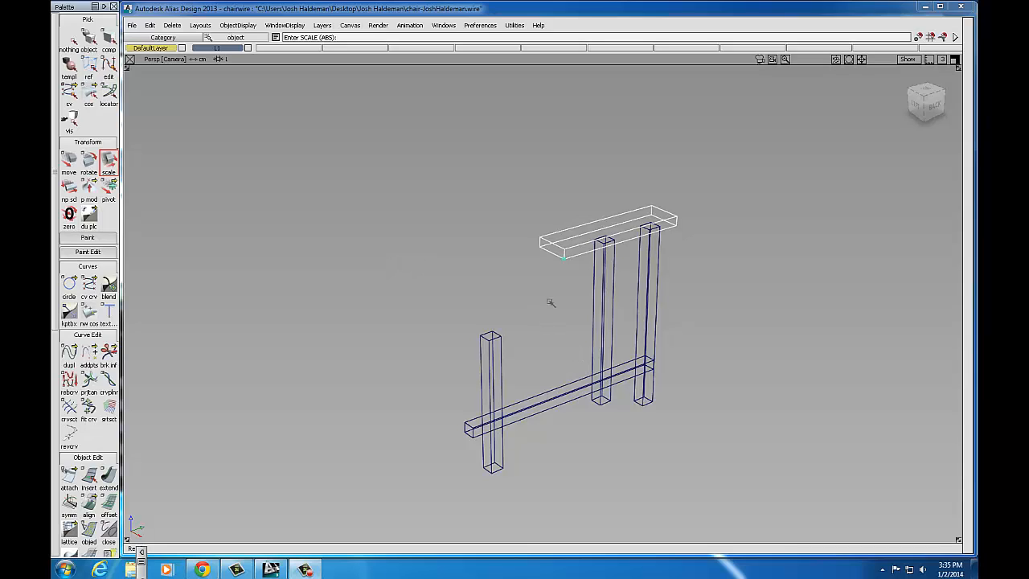
Step: Enlarge the Left[Front] viewport to fill the workspace
{"action": "left_click", "coordinate": [955, 60]}
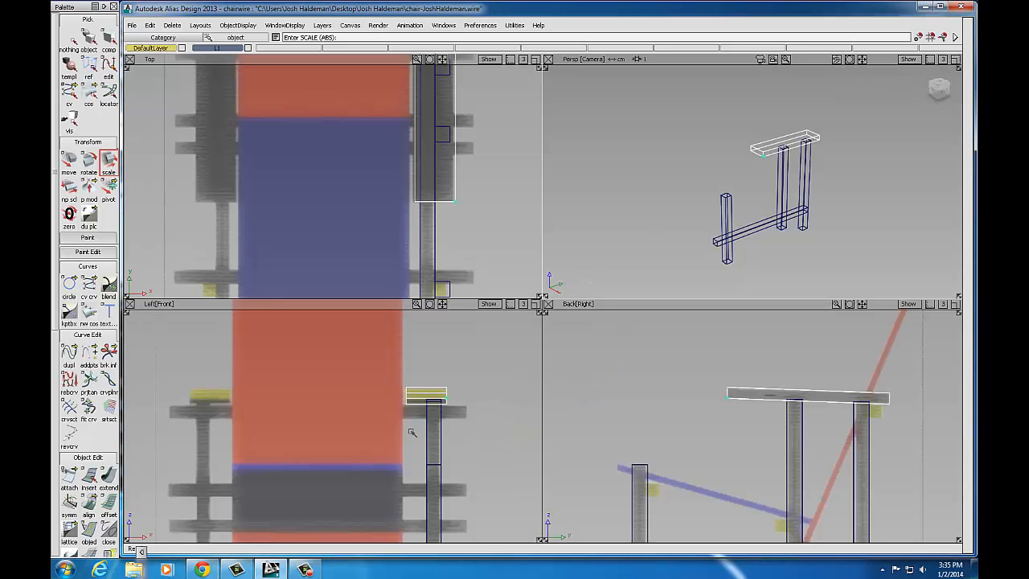
{"action": "left_click", "coordinate": [535, 304]}
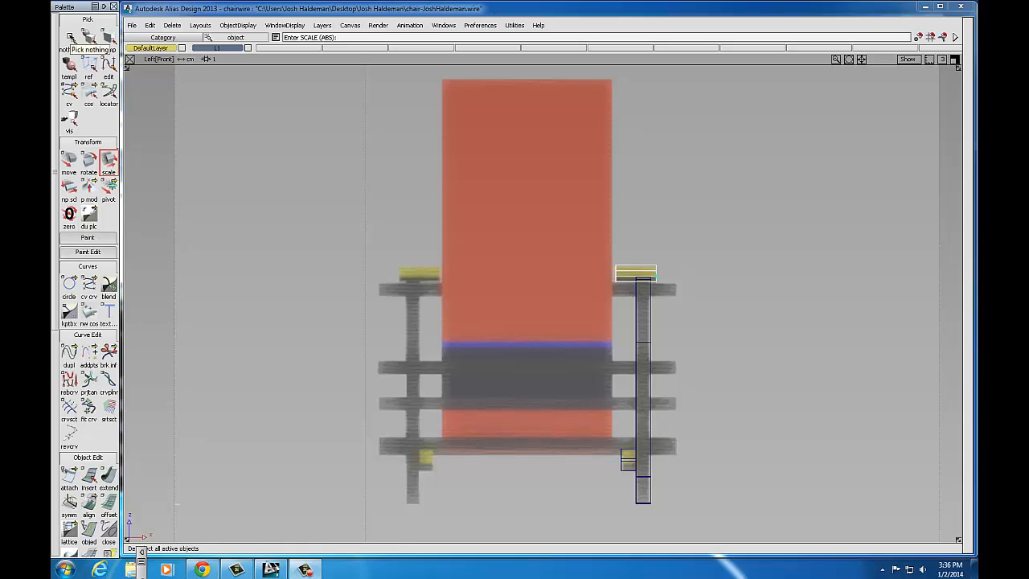
Step: Marquee-select the three posts, bottom rail and arm rail as objects, then maximize the perspective view
{"action": "left_click", "coordinate": [71, 39]}
{"action": "left_click", "coordinate": [88, 38]}
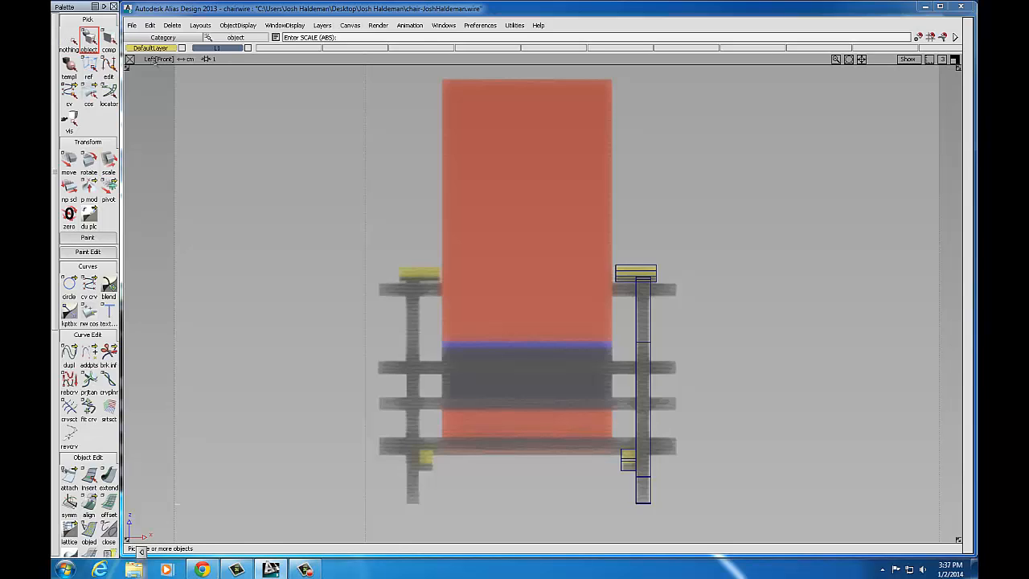
{"action": "left_click_drag", "start_coordinate": [565, 230], "coordinate": [725, 541]}
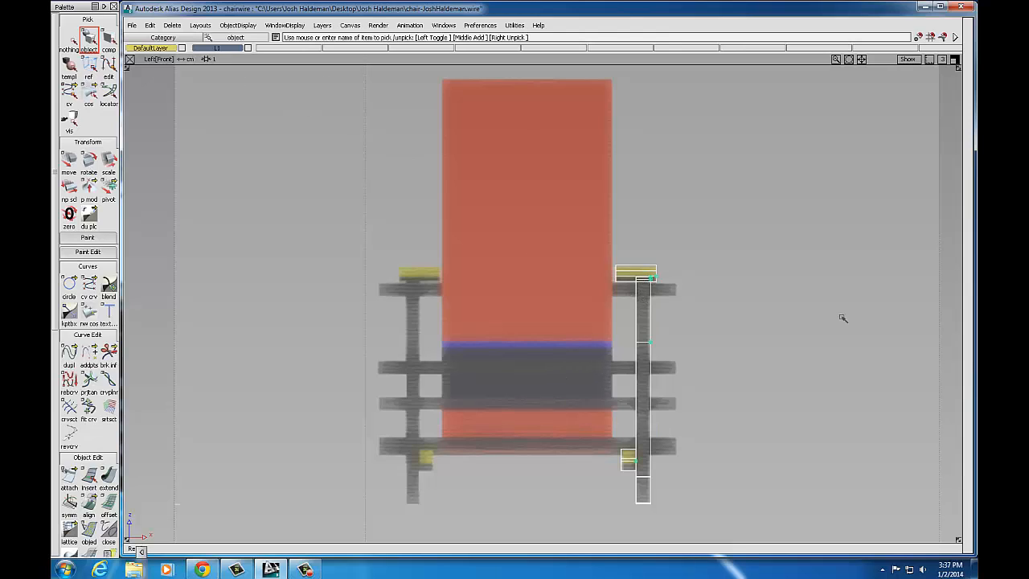
{"action": "left_click", "coordinate": [954, 60]}
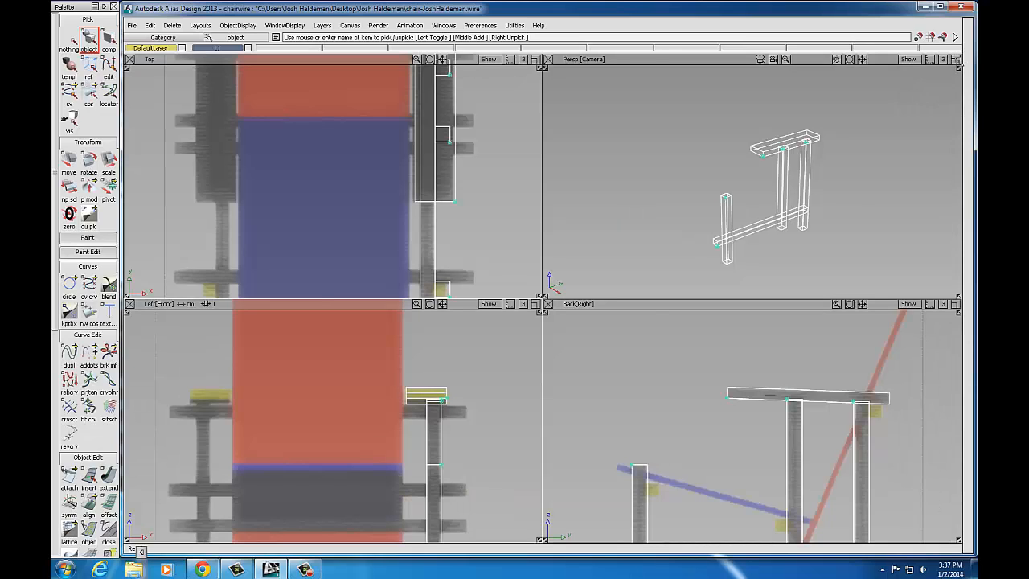
{"action": "left_click", "coordinate": [957, 61]}
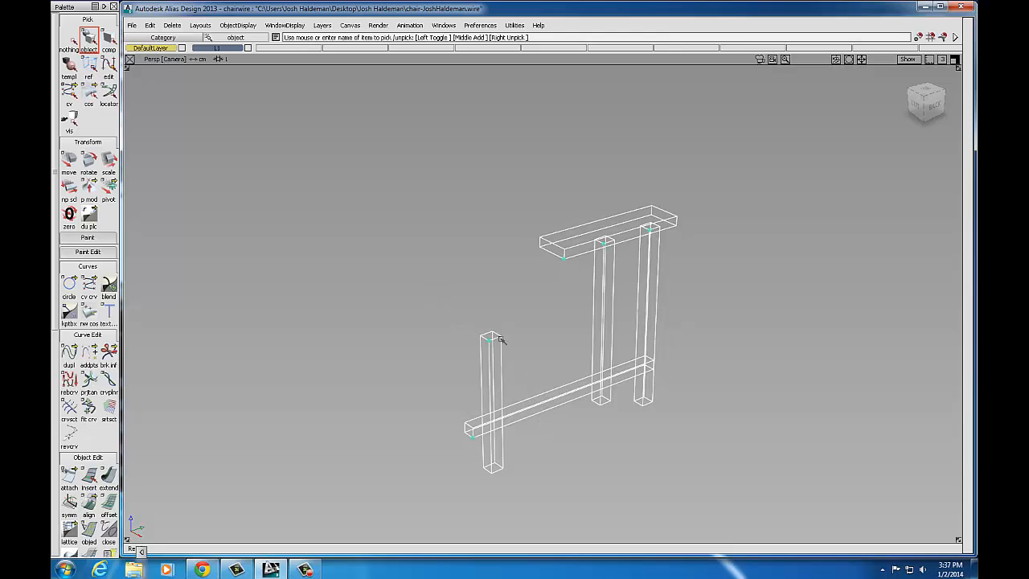
Step: Group the selected side-frame posts and rails, then display the ground grid beneath them
{"action": "left_click", "coordinate": [150, 26]}
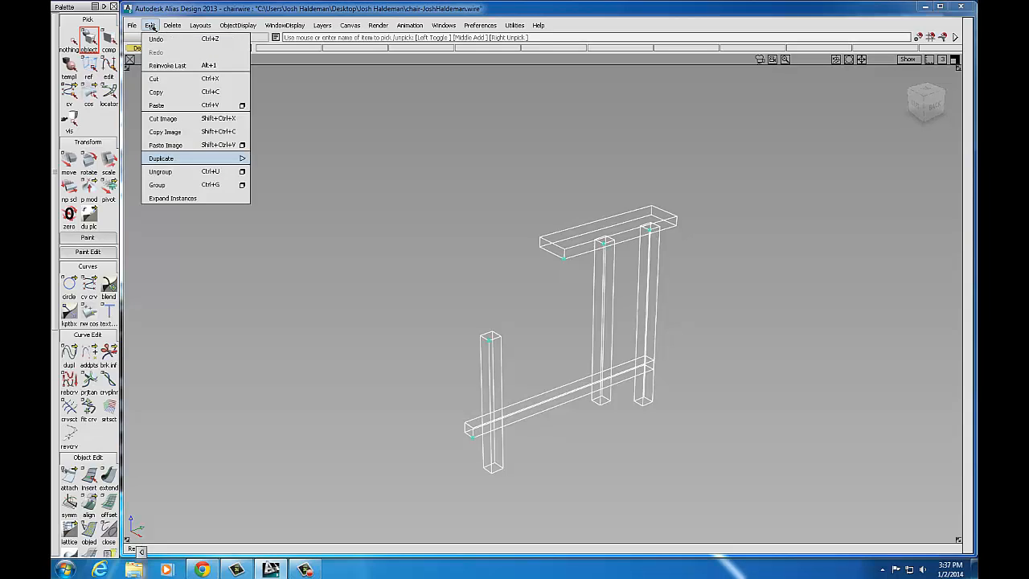
{"action": "left_click", "coordinate": [158, 185]}
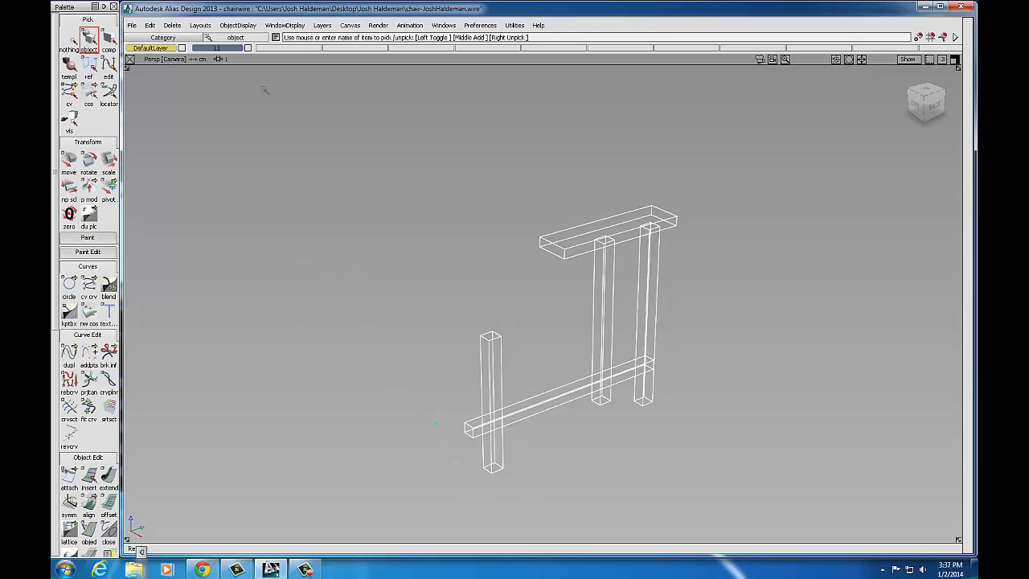
{"action": "left_click", "coordinate": [278, 27]}
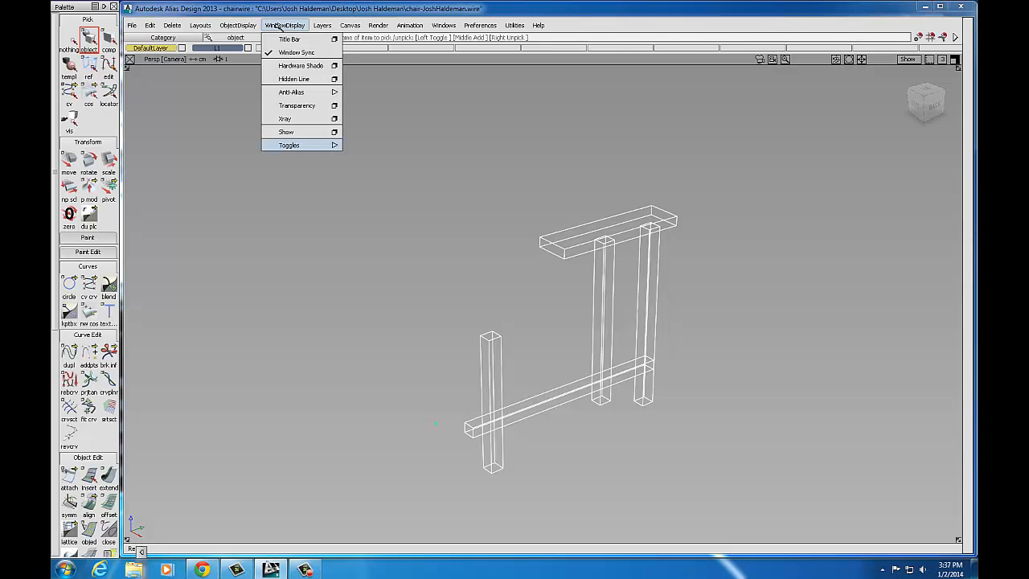
{"action": "mouse_move", "coordinate": [291, 145]}
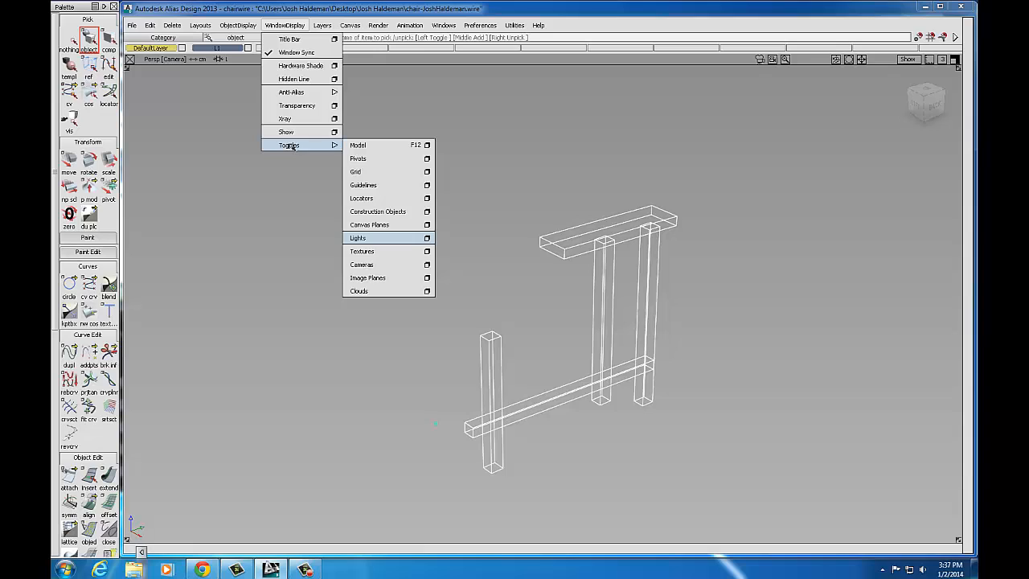
{"action": "left_click", "coordinate": [356, 173]}
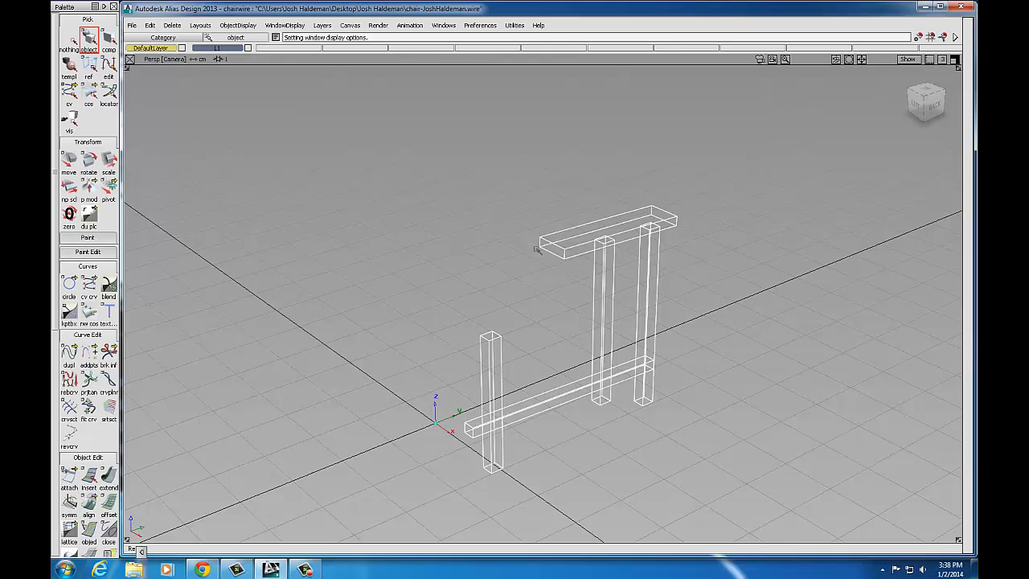
Step: Open the Mirror Options for a duplicate mirror across XZ, moved to the upper left
{"action": "left_click", "coordinate": [150, 27]}
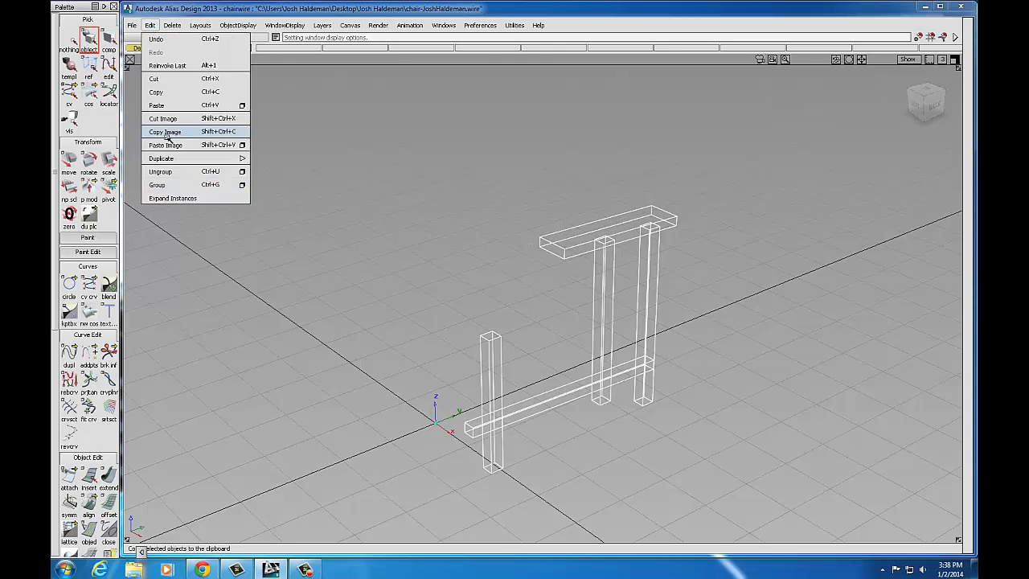
{"action": "mouse_move", "coordinate": [167, 159]}
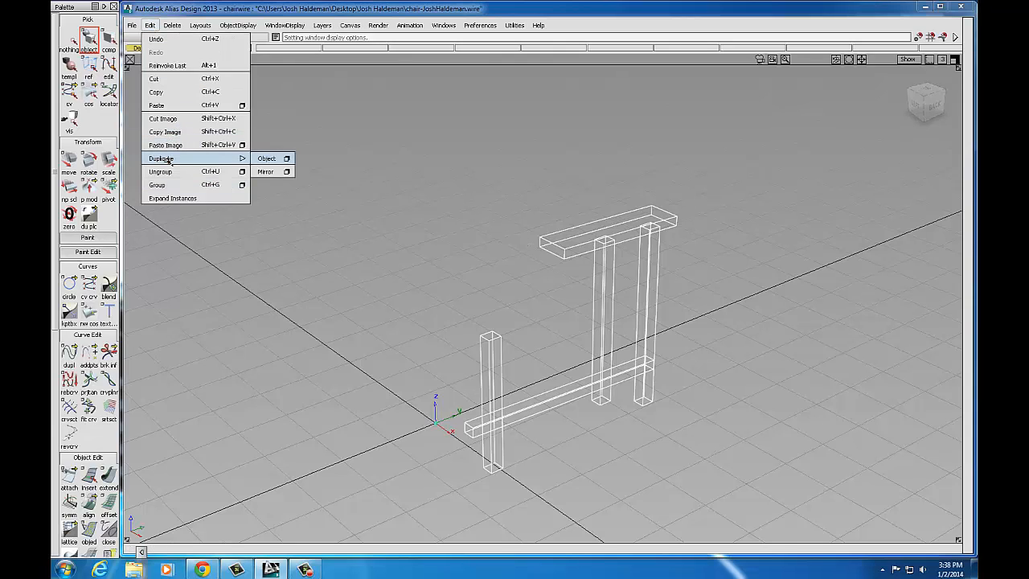
{"action": "left_click", "coordinate": [288, 172]}
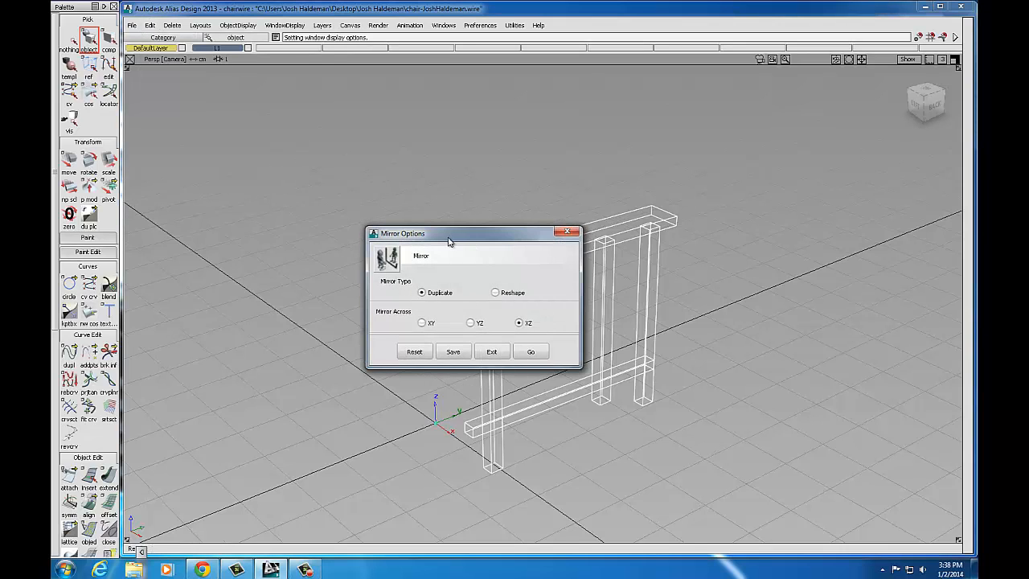
{"action": "left_click_drag", "start_coordinate": [450, 238], "coordinate": [254, 110]}
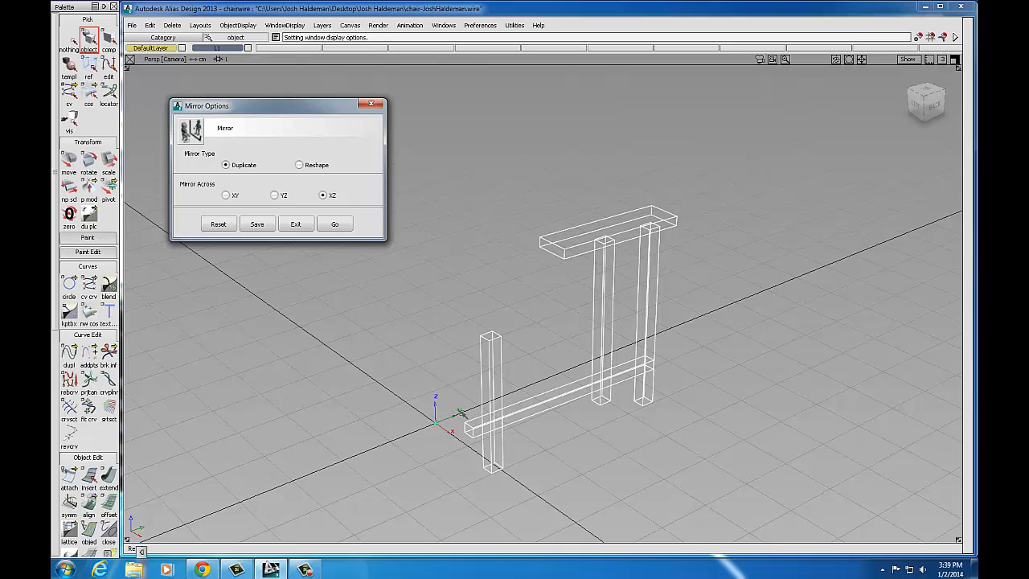
Step: Set Mirror Across to YZ and run the duplicate mirror to copy the side frame
{"action": "left_click", "coordinate": [275, 195]}
{"action": "left_click", "coordinate": [335, 225]}
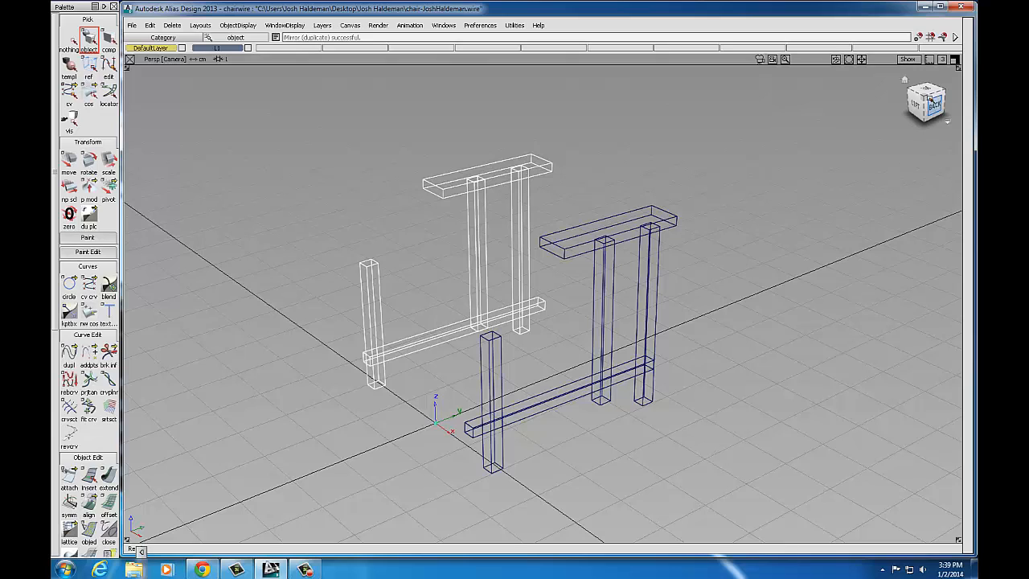
Step: Maximize the Left[Front] viewport from the four-view layout
{"action": "left_click", "coordinate": [955, 60]}
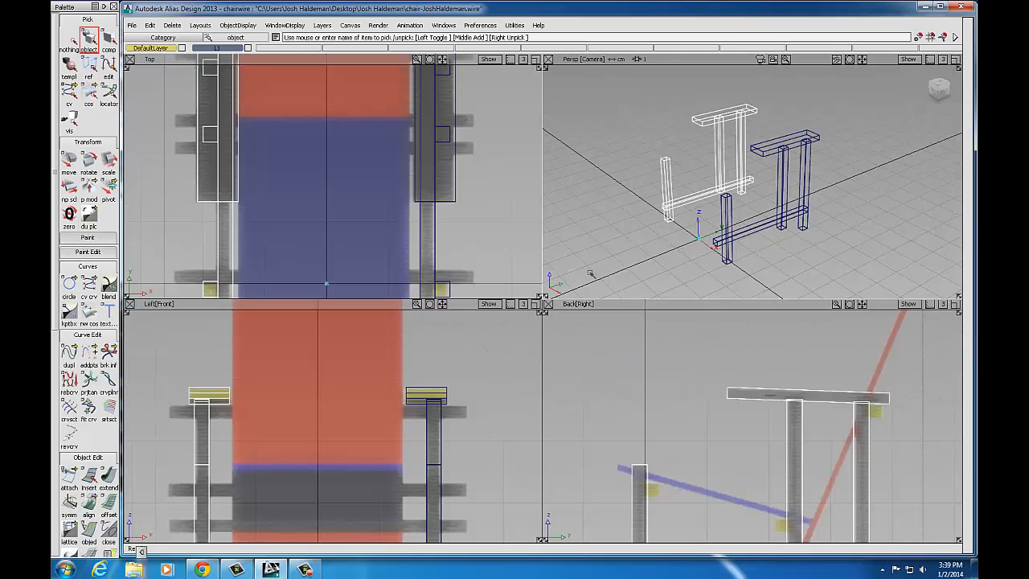
{"action": "left_click", "coordinate": [538, 304]}
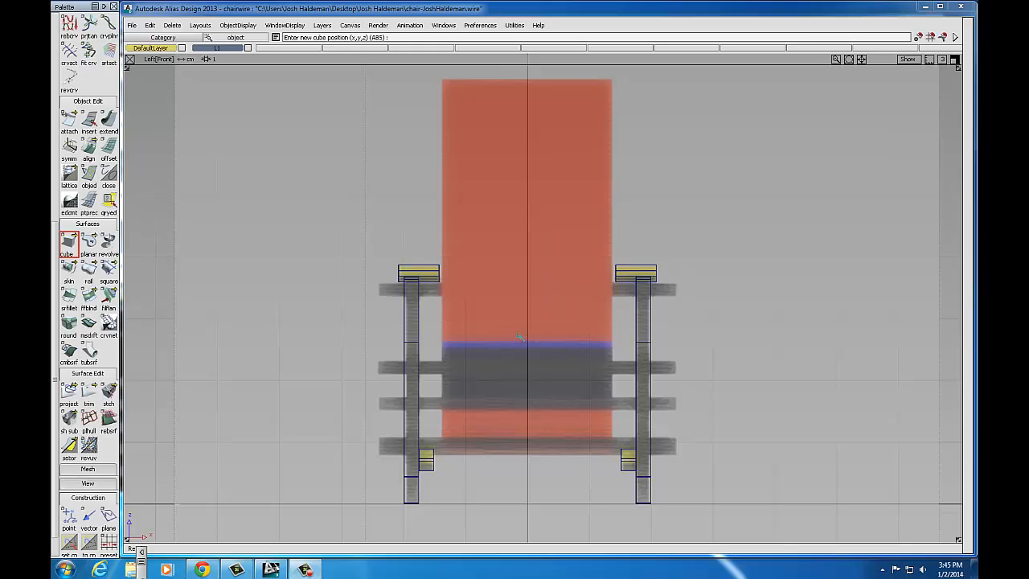
Step: Maximize the Back[Right] view and place a cube at the left leg's yellow marker
{"action": "left_click", "coordinate": [954, 60]}
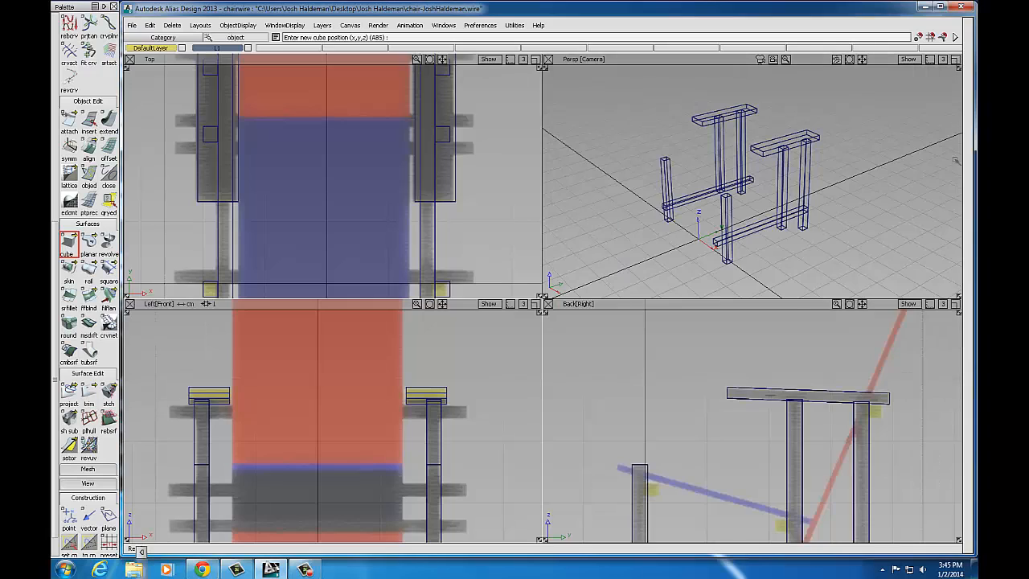
{"action": "left_click", "coordinate": [955, 303]}
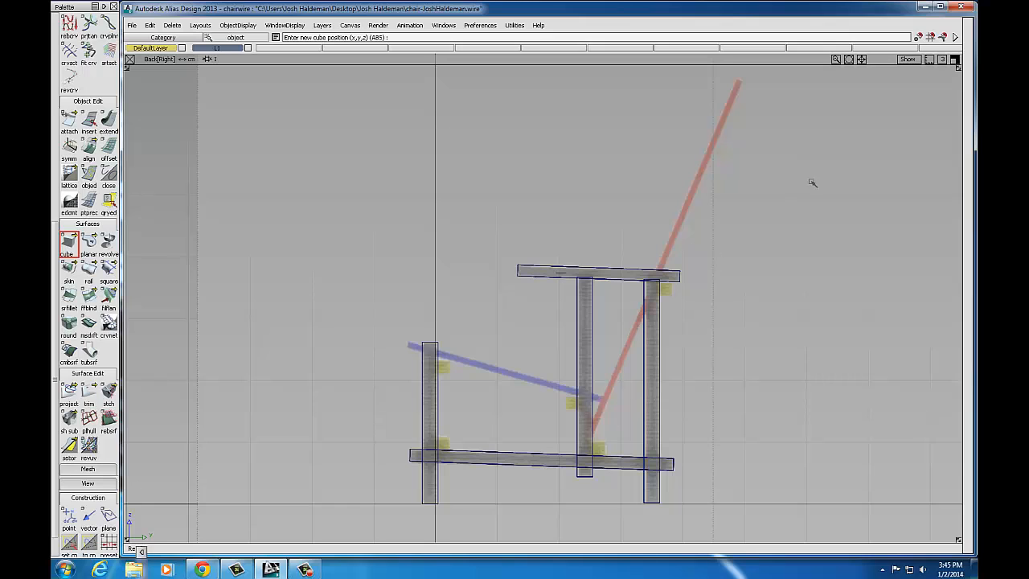
{"action": "left_click", "coordinate": [955, 59]}
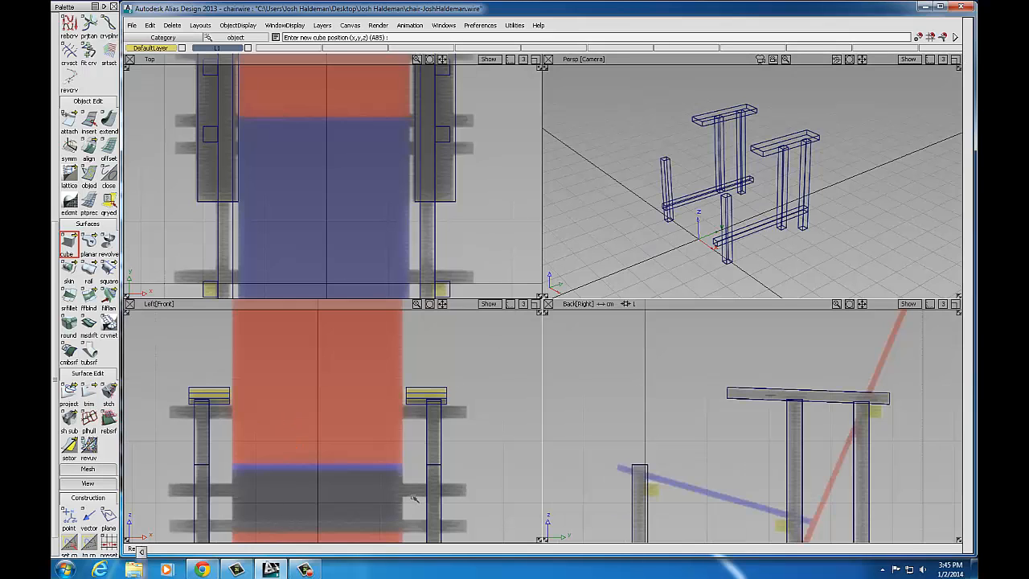
{"action": "left_click", "coordinate": [955, 303]}
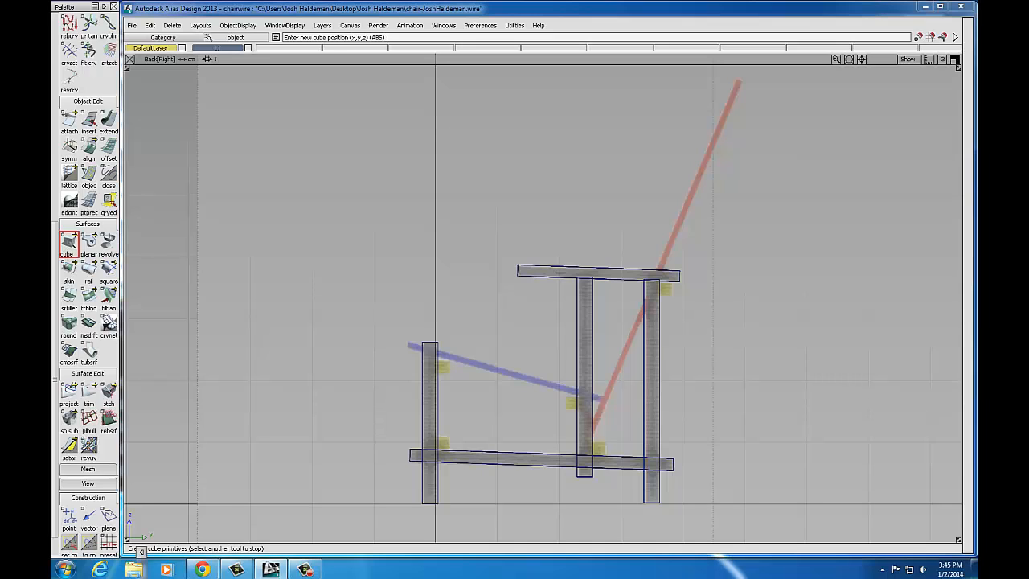
{"action": "left_click", "coordinate": [444, 444]}
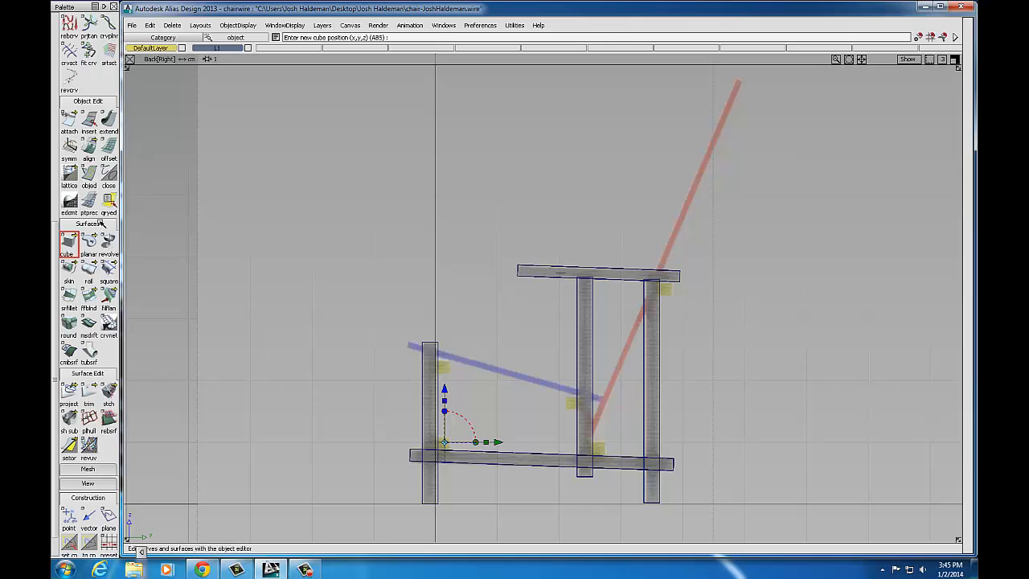
{"action": "left_click_drag", "start_coordinate": [55, 245], "coordinate": [54, 23]}
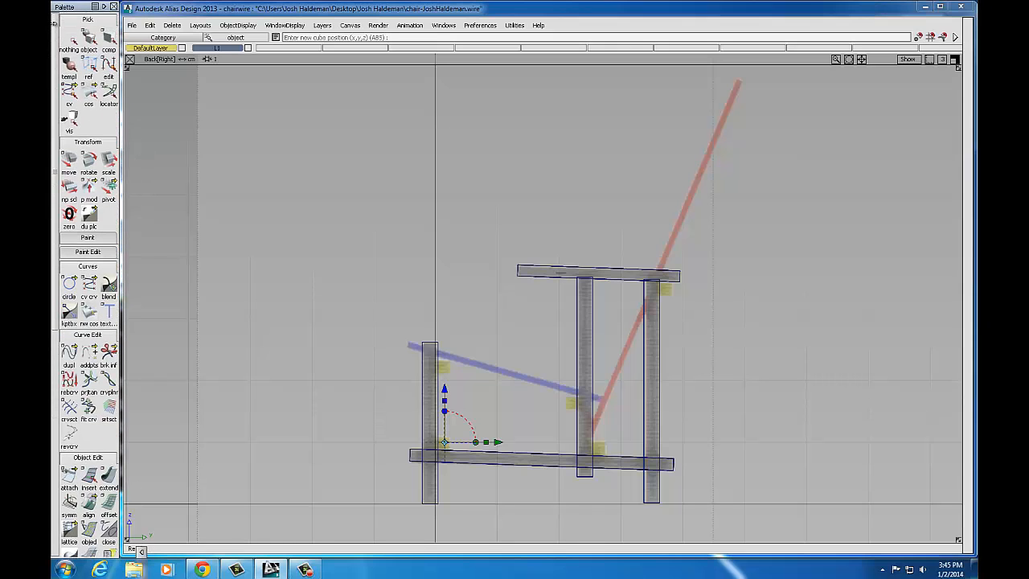
Step: Scale the new cube down to about 0.244
{"action": "left_click", "coordinate": [109, 162]}
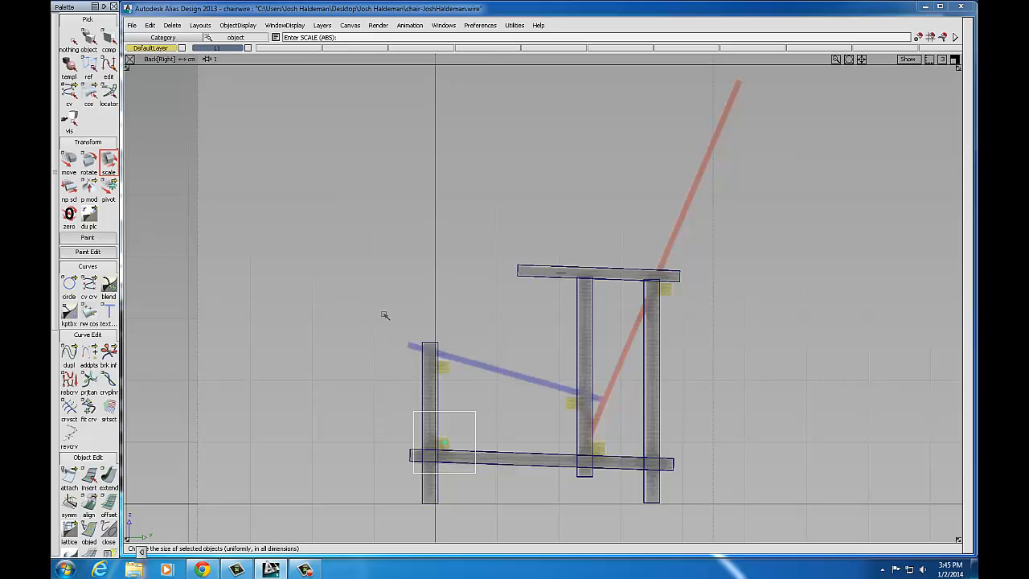
{"action": "left_click_drag", "start_coordinate": [450, 293], "coordinate": [402, 308]}
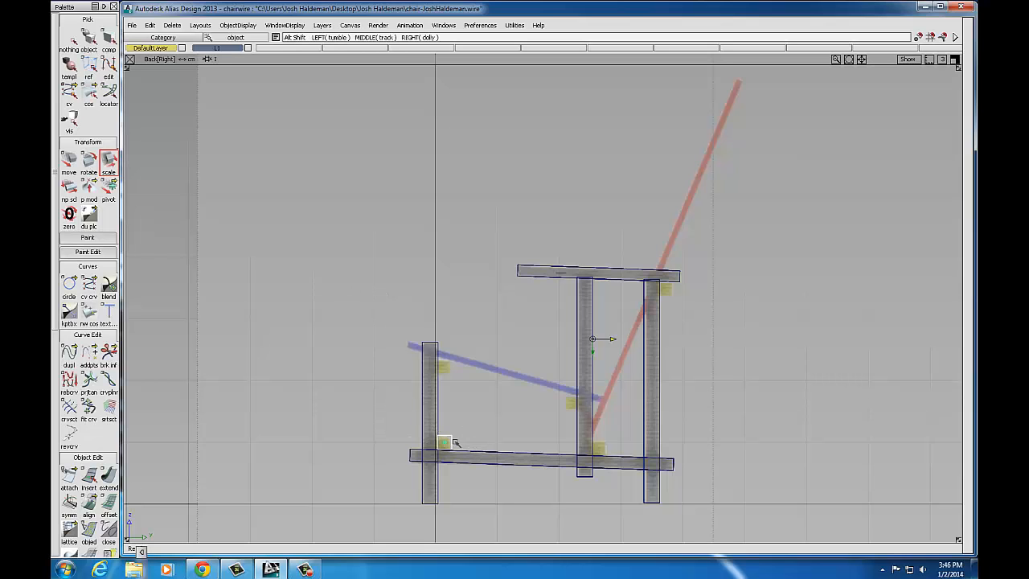
{"action": "right_click_drag", "start_coordinate": [472, 448], "coordinate": [513, 437], "text": "alt+shift"}
{"action": "middle_click_drag", "start_coordinate": [455, 442], "coordinate": [498, 250], "text": "alt+shift"}
{"action": "right_click_drag", "start_coordinate": [367, 327], "coordinate": [429, 327], "text": "alt+shift"}
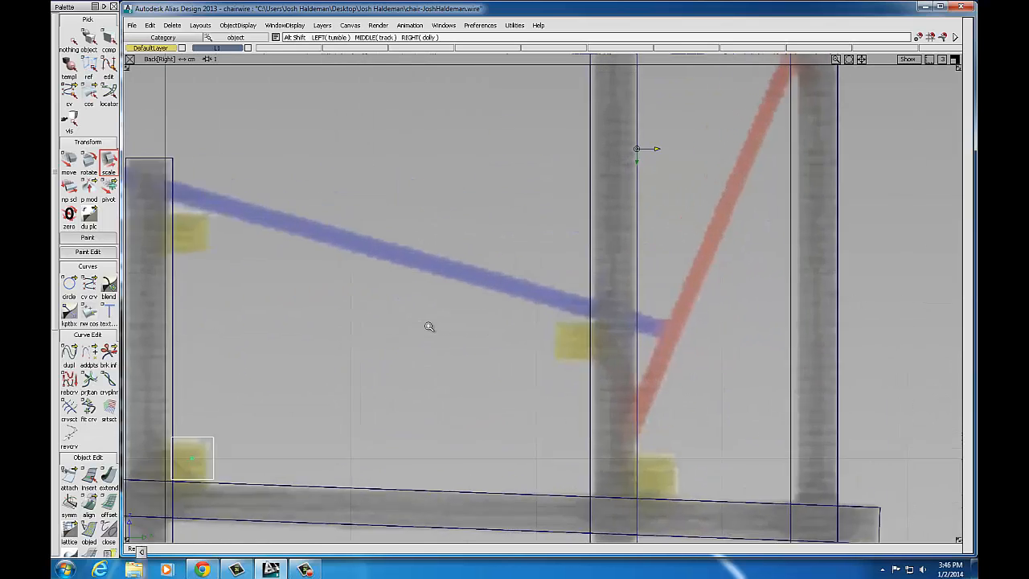
Step: Move the small cube onto the bottom rail's top beside the left post
{"action": "middle_click_drag", "start_coordinate": [222, 439], "coordinate": [541, 359], "text": "alt+shift"}
{"action": "middle_click_drag", "start_coordinate": [497, 319], "coordinate": [618, 196], "text": "alt+shift"}
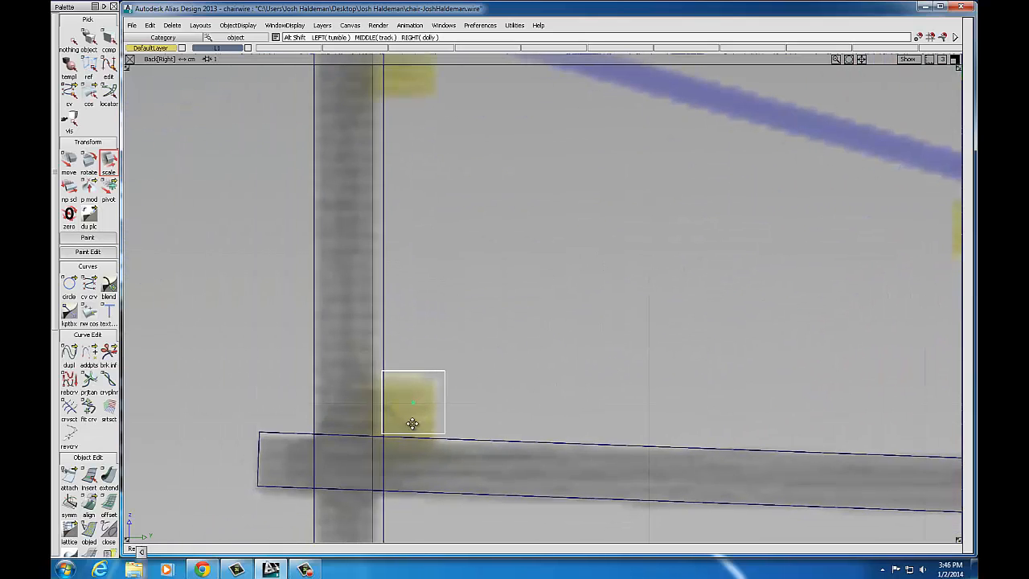
{"action": "middle_click_drag", "start_coordinate": [401, 433], "coordinate": [463, 365], "text": "alt+shift"}
{"action": "middle_click_drag", "start_coordinate": [539, 333], "coordinate": [484, 336], "text": "alt+shift"}
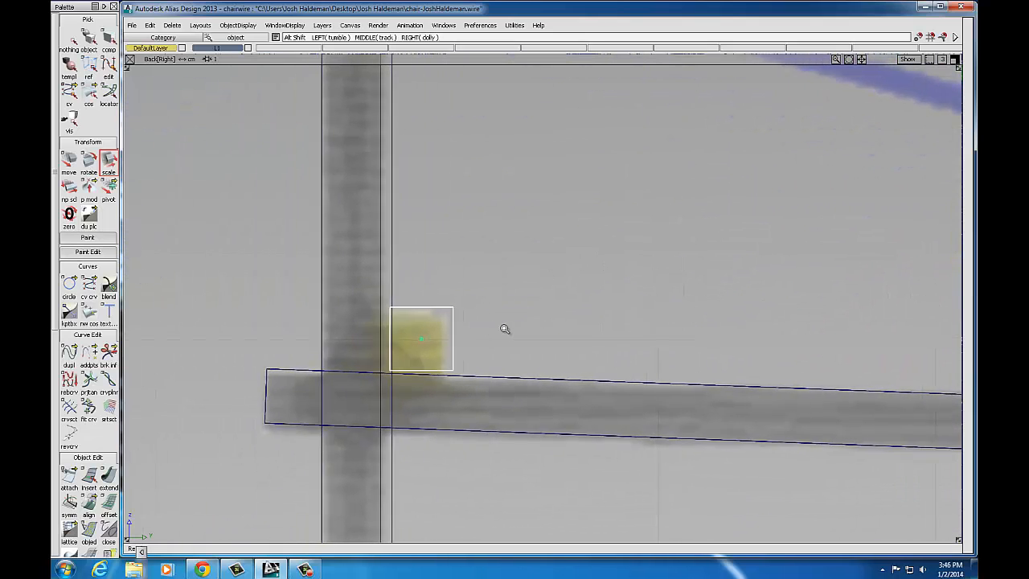
{"action": "right_click_drag", "start_coordinate": [503, 326], "coordinate": [519, 329], "text": "alt+shift"}
{"action": "middle_click_drag", "start_coordinate": [518, 329], "coordinate": [375, 298], "text": "alt+shift"}
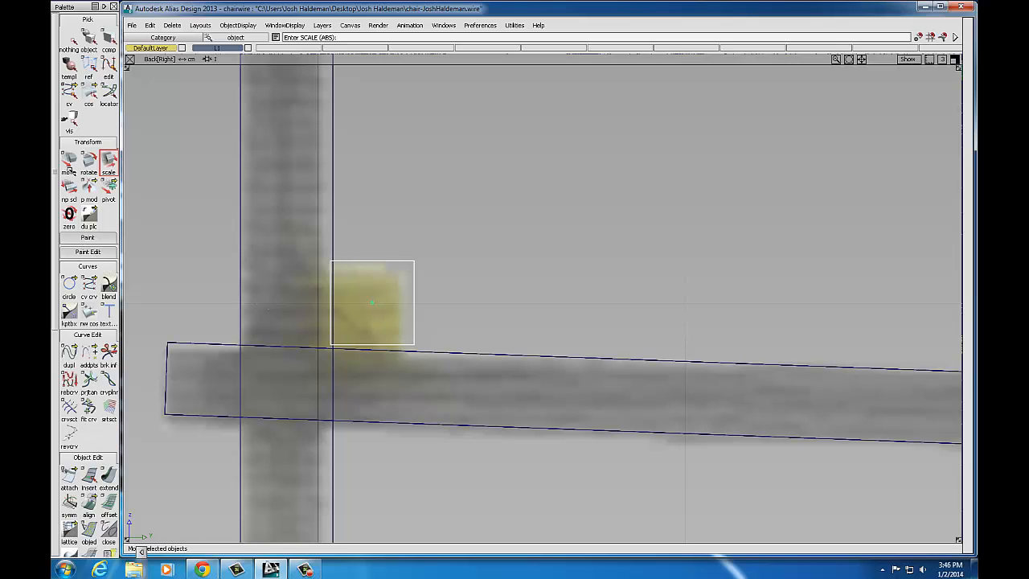
{"action": "left_click", "coordinate": [69, 165]}
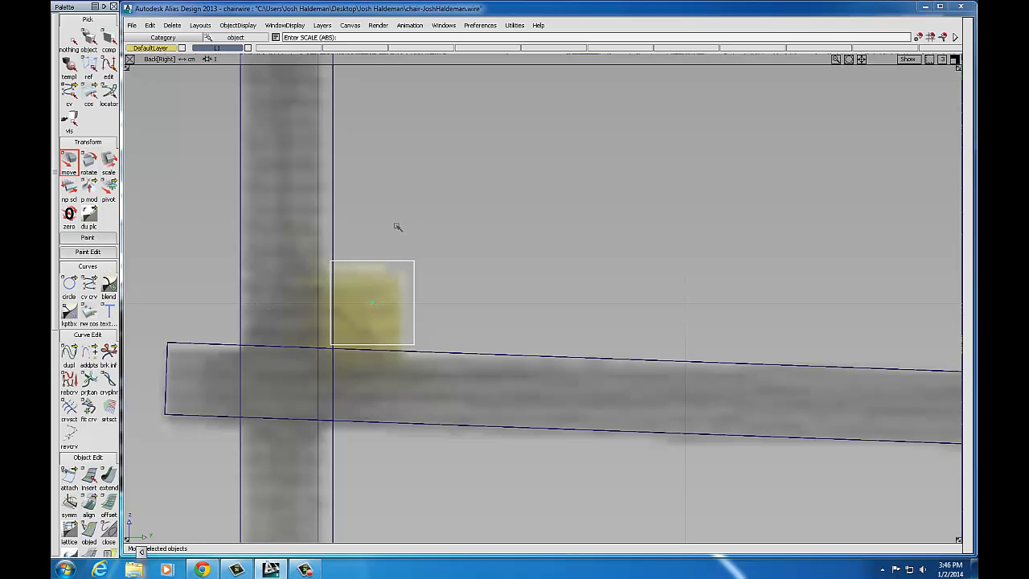
{"action": "left_click_drag", "start_coordinate": [397, 227], "coordinate": [400, 230]}
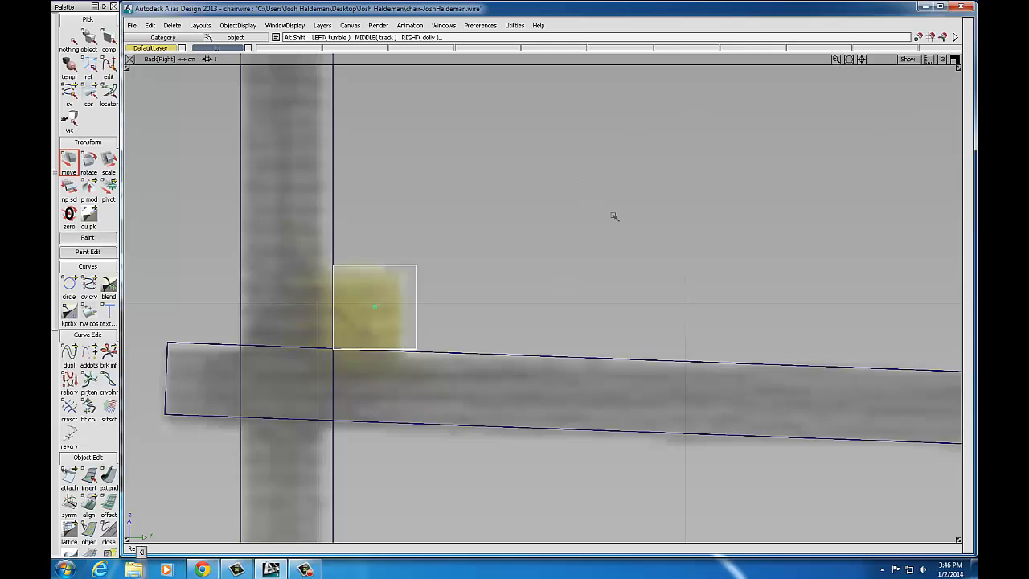
Step: Reframe the whole side frame and maximize the Left[Front] view
{"action": "right_click_drag", "start_coordinate": [613, 216], "coordinate": [480, 253], "text": "alt+shift"}
{"action": "middle_click_drag", "start_coordinate": [533, 255], "coordinate": [385, 288], "text": "alt+shift"}
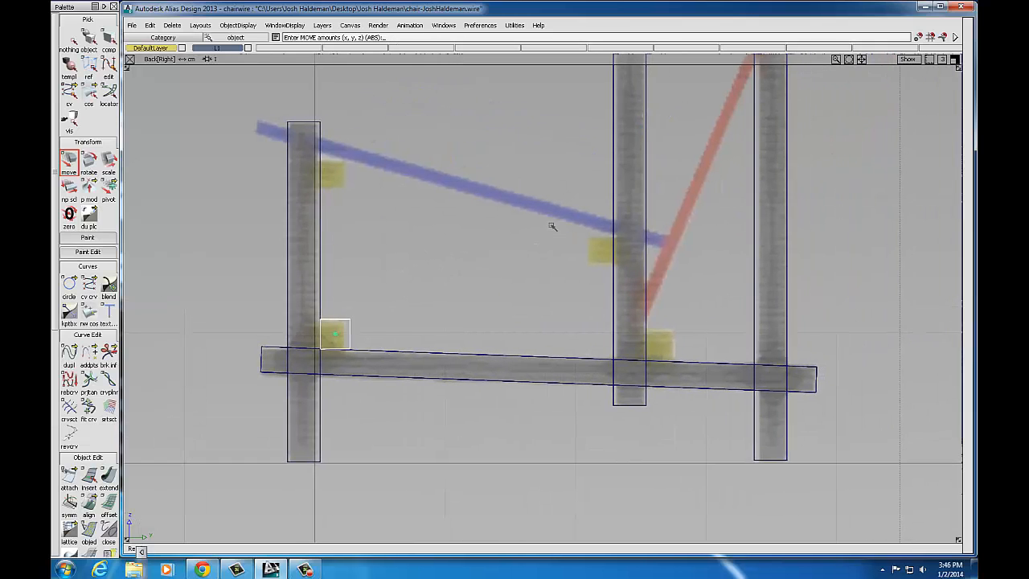
{"action": "middle_click_drag", "start_coordinate": [553, 225], "coordinate": [487, 297], "text": "alt+shift"}
{"action": "right_click_drag", "start_coordinate": [487, 297], "coordinate": [466, 293], "text": "alt+shift"}
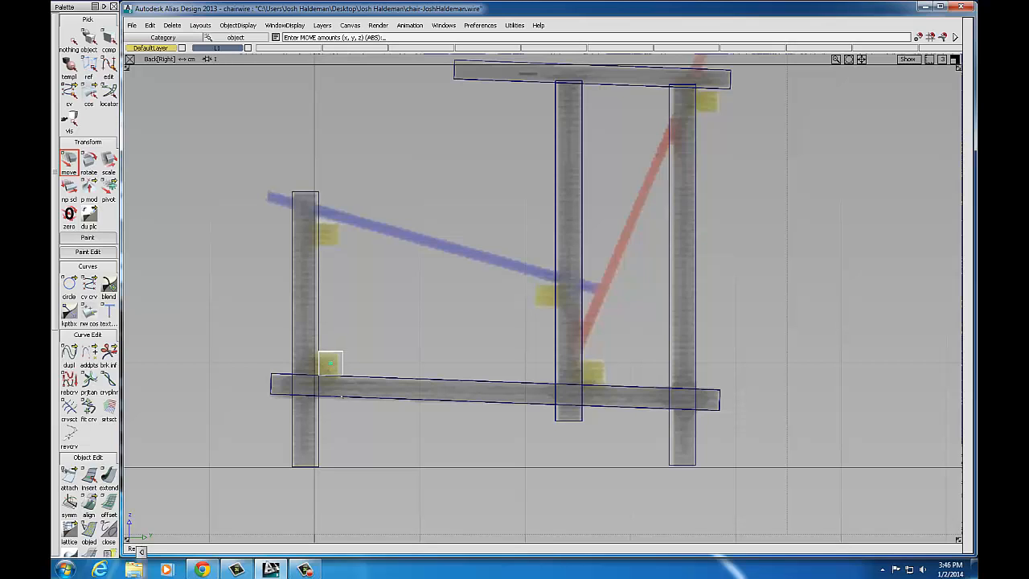
{"action": "left_click", "coordinate": [955, 58]}
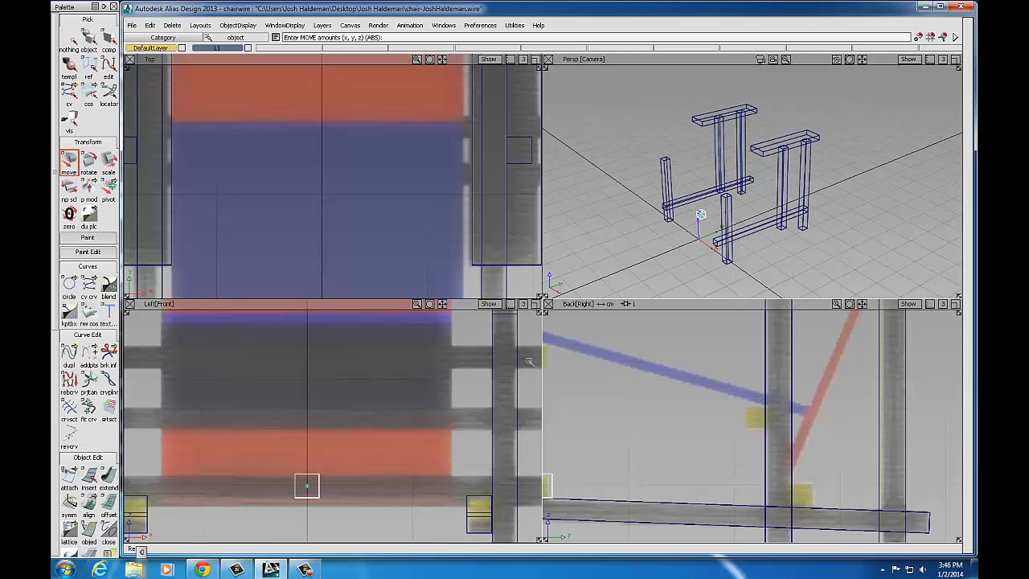
{"action": "left_click", "coordinate": [533, 304]}
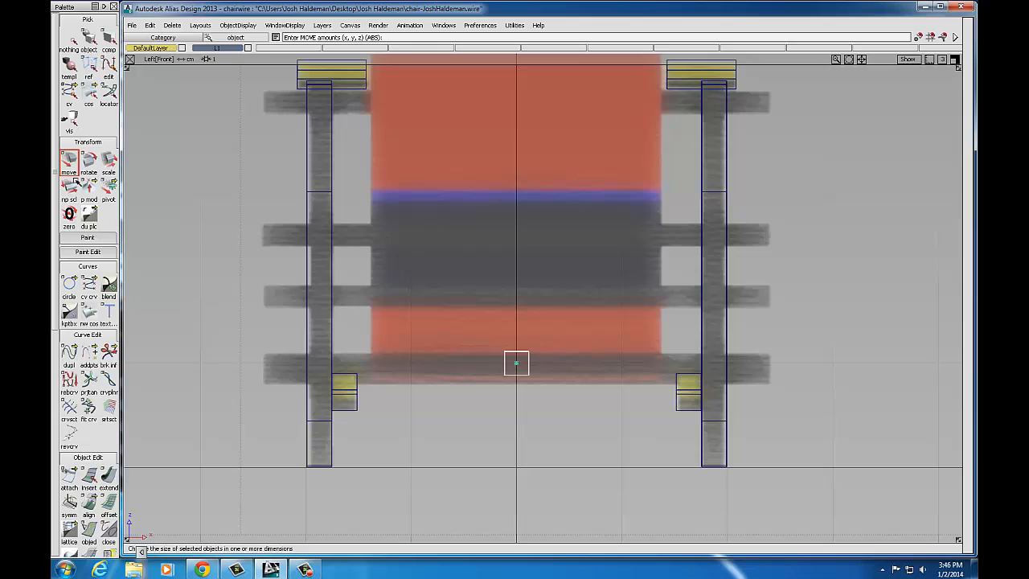
Step: Non-uniformly scale the cube along X to about 4.83 so it spans both side frames
{"action": "left_click", "coordinate": [109, 161]}
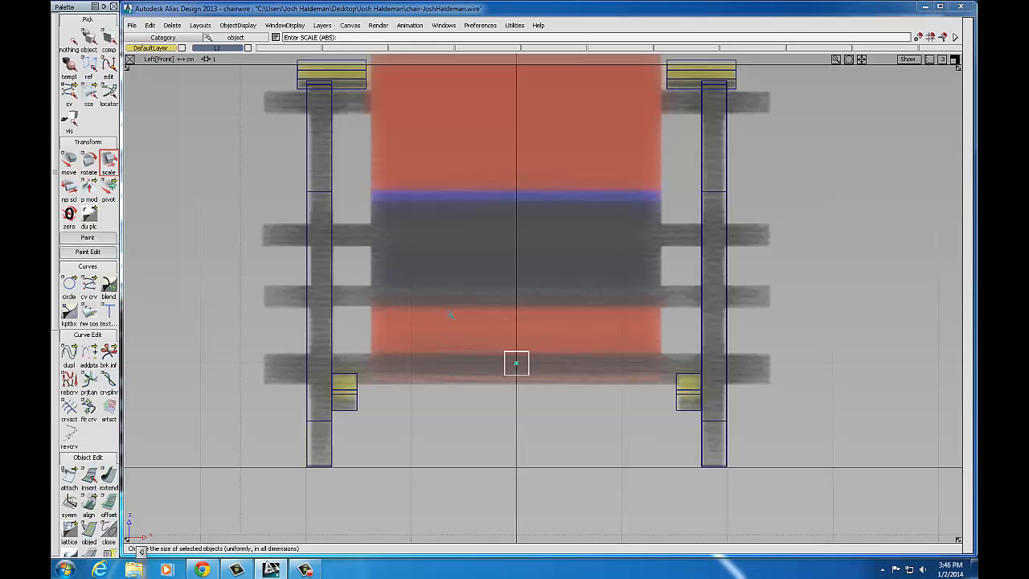
{"action": "middle_click_drag", "start_coordinate": [450, 314], "coordinate": [970, 292]}
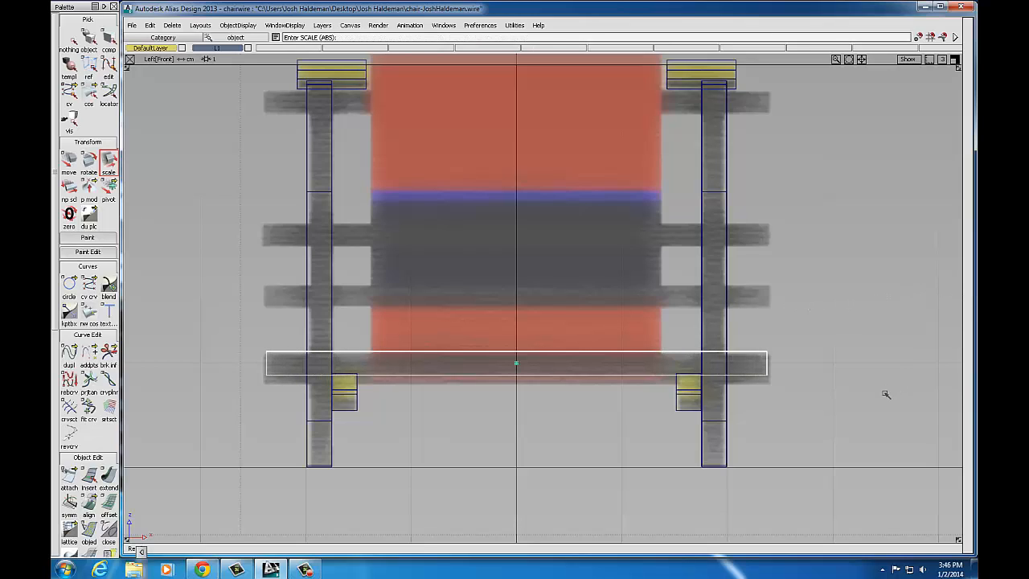
{"action": "middle_click_drag", "start_coordinate": [884, 395], "coordinate": [892, 387]}
{"action": "mouse_move", "coordinate": [513, 317]}
{"action": "middle_mouse_down"}
{"action": "mouse_move", "coordinate": [530, 315]}
{"action": "mouse_move", "coordinate": [514, 312]}
{"action": "middle_mouse_up"}
{"action": "left_click", "coordinate": [955, 60]}
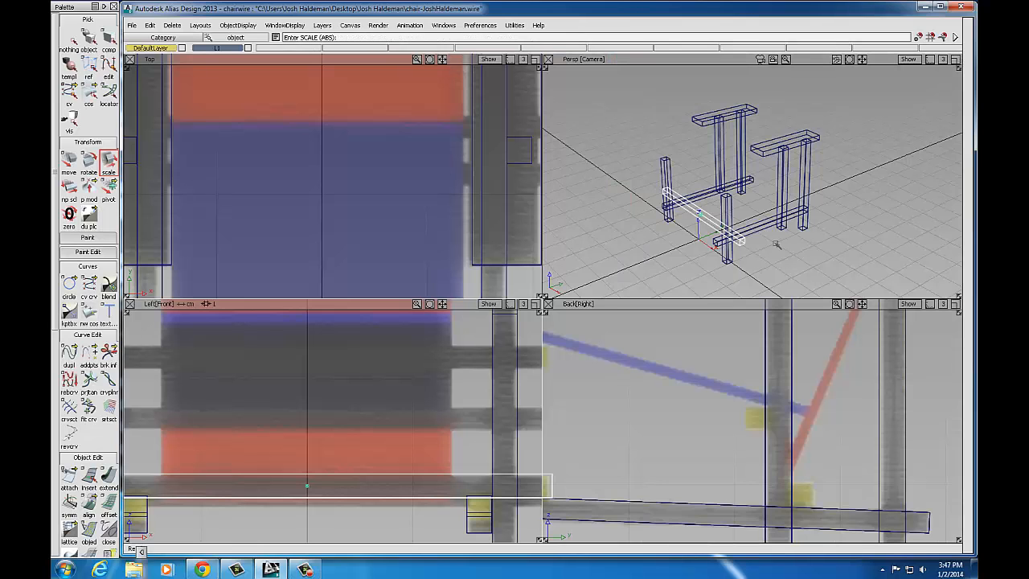
{"action": "left_click", "coordinate": [955, 304]}
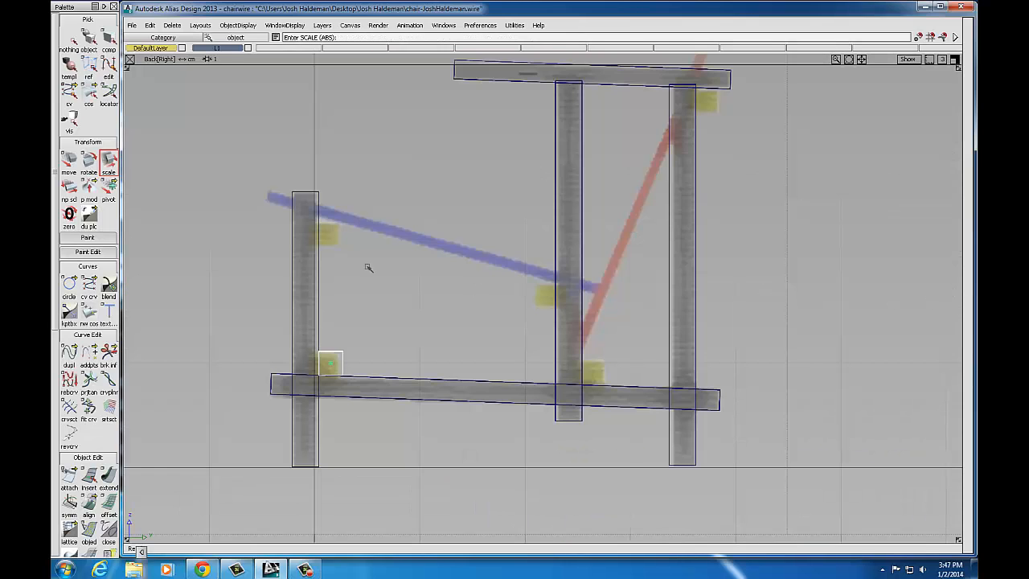
Step: Duplicate the crossbar with Duplicate Object options Number set to 4, confirming Yes
{"action": "left_click", "coordinate": [149, 26]}
{"action": "mouse_move", "coordinate": [181, 161]}
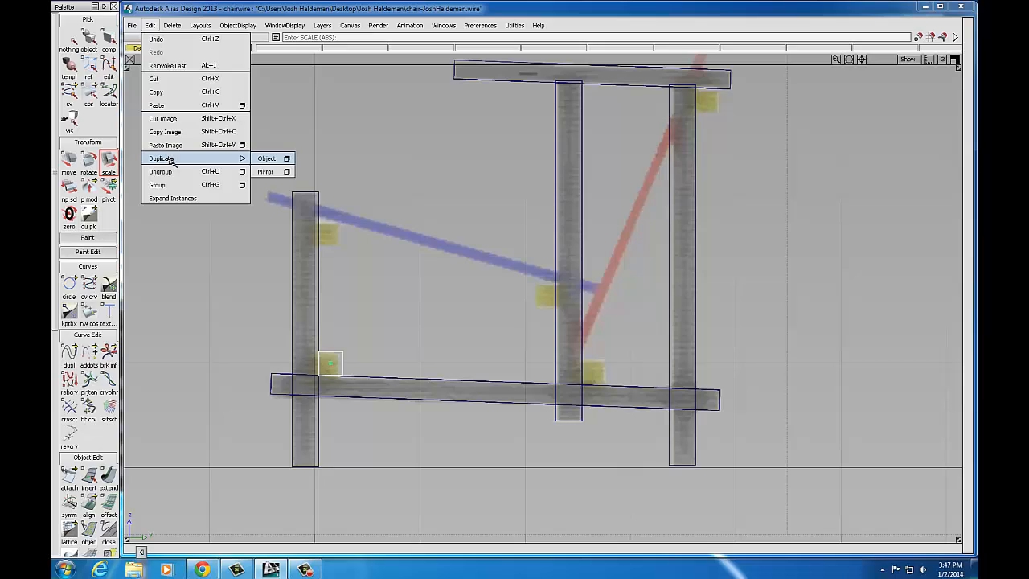
{"action": "left_click", "coordinate": [286, 159]}
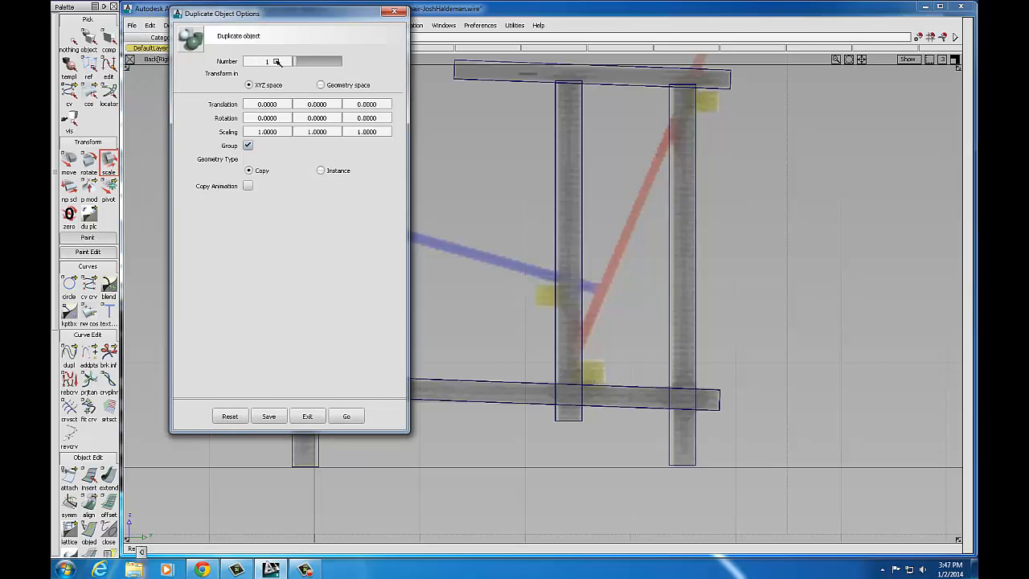
{"action": "left_click_drag", "start_coordinate": [296, 14], "coordinate": [826, 157]}
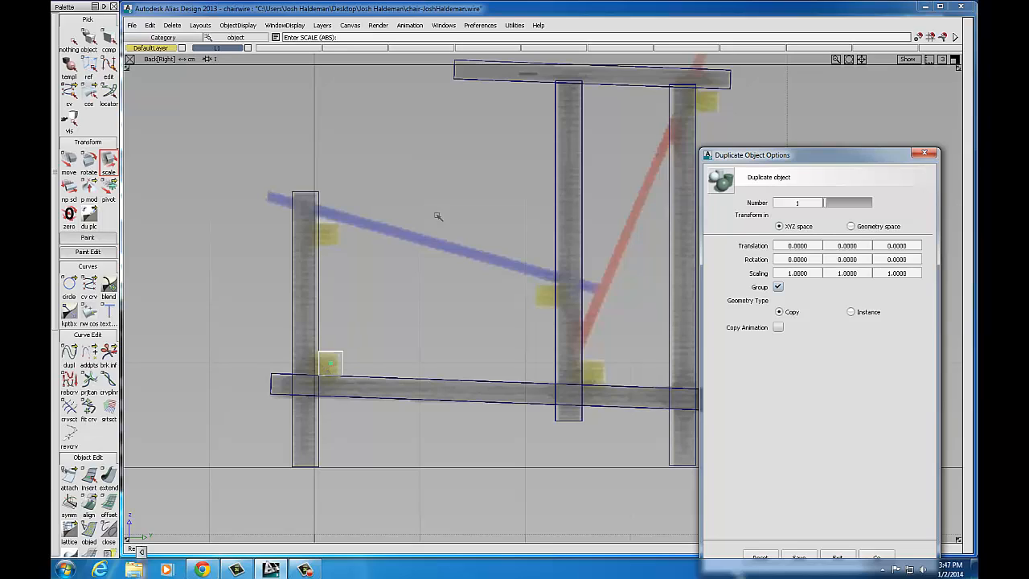
{"action": "left_click", "coordinate": [786, 205]}
{"action": "type", "text": "4"}
{"action": "left_click", "coordinate": [877, 555]}
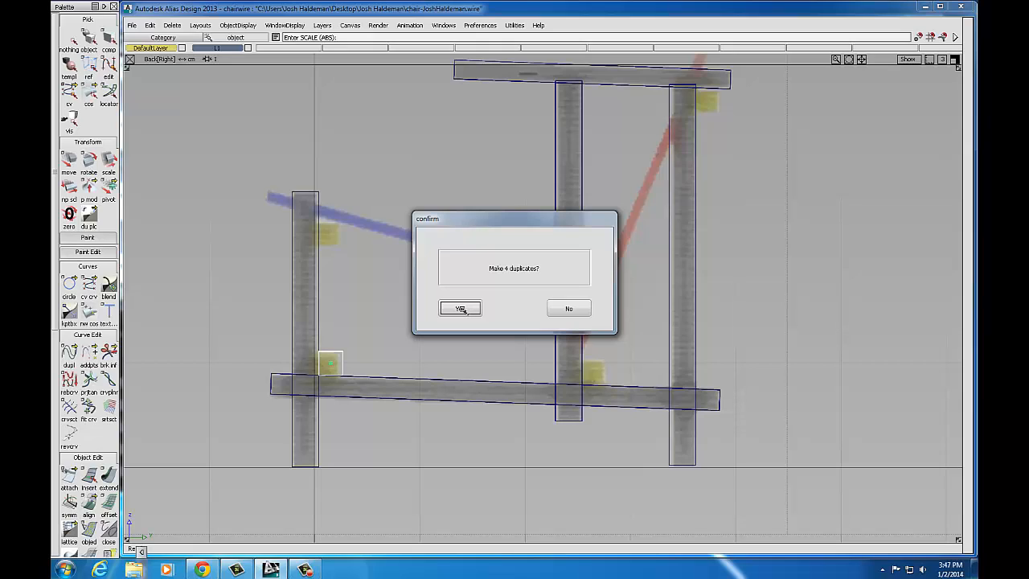
{"action": "left_click", "coordinate": [460, 309]}
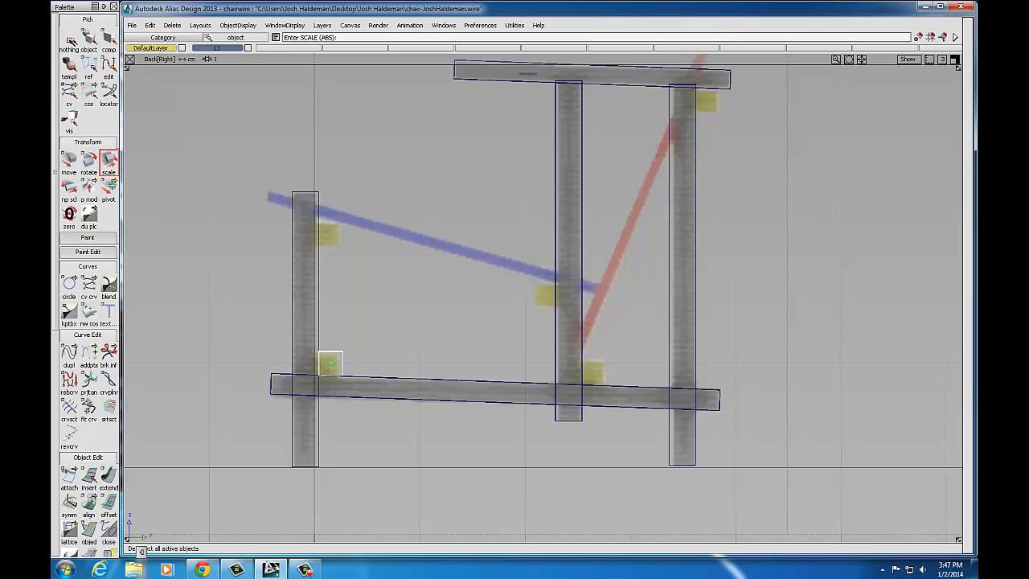
Step: Pick cube#12 from the stack and raise it up the left post
{"action": "left_click", "coordinate": [71, 42]}
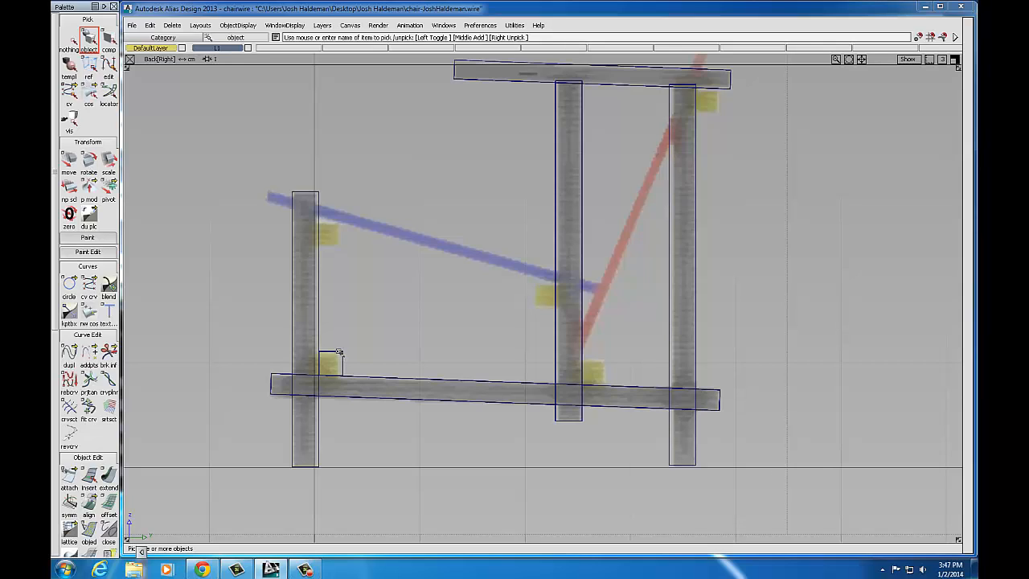
{"action": "left_click", "coordinate": [339, 352]}
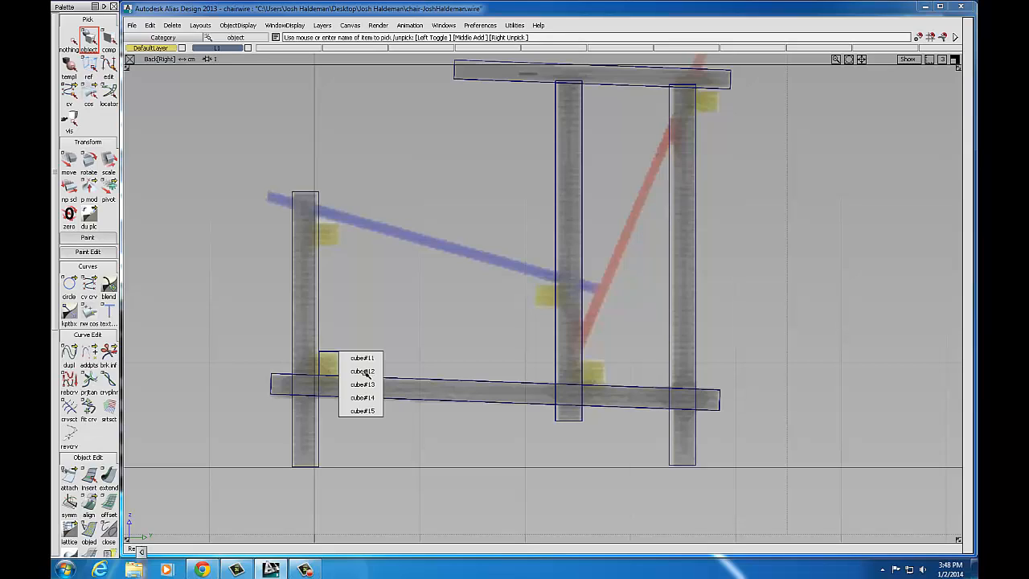
{"action": "left_click", "coordinate": [364, 373]}
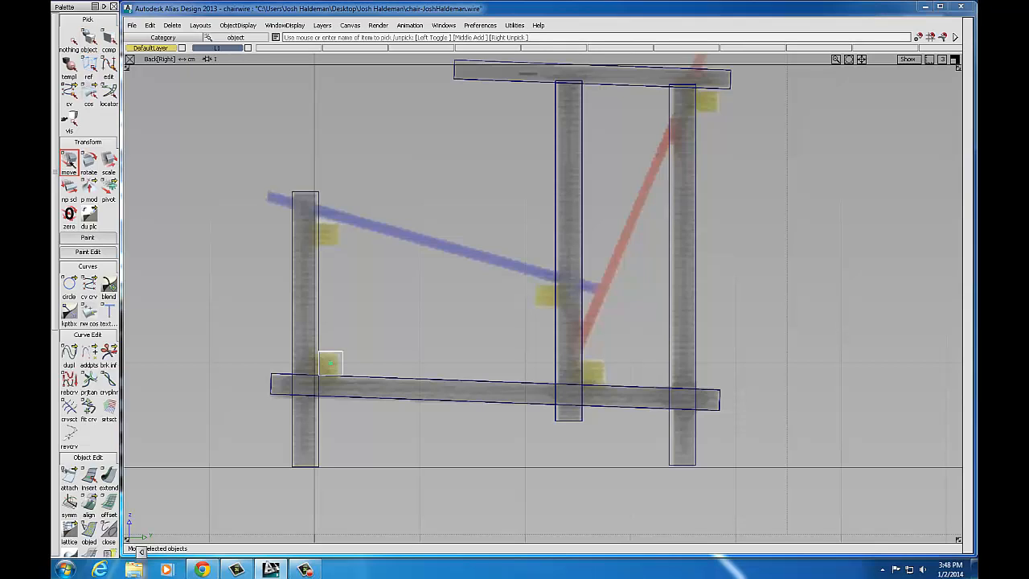
{"action": "left_click", "coordinate": [69, 160]}
{"action": "right_click_drag", "start_coordinate": [379, 346], "coordinate": [376, 216]}
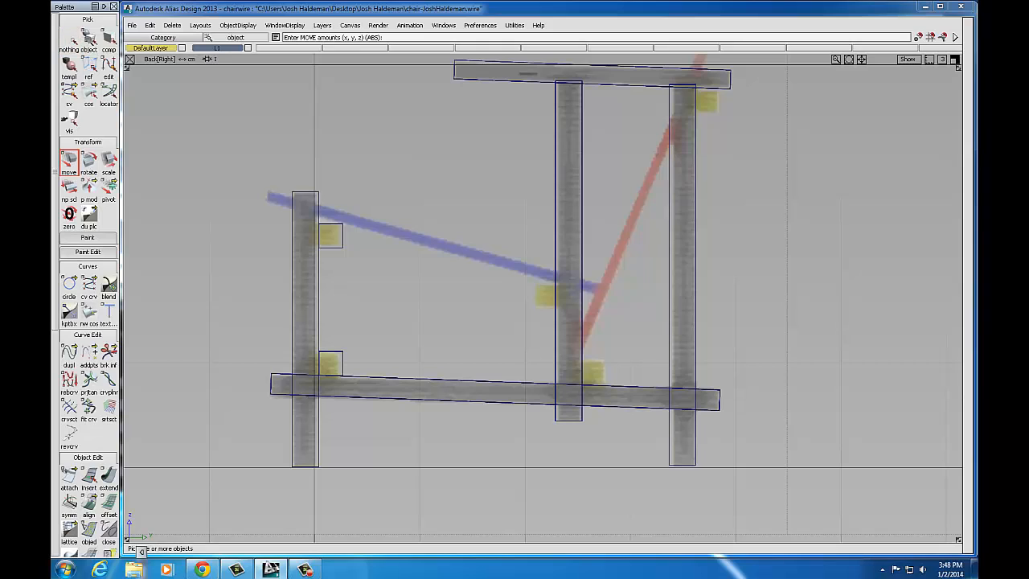
Step: Pick another stacked cube, move it onto the middle post and nudge it into alignment
{"action": "left_click", "coordinate": [88, 39]}
{"action": "left_click", "coordinate": [346, 356]}
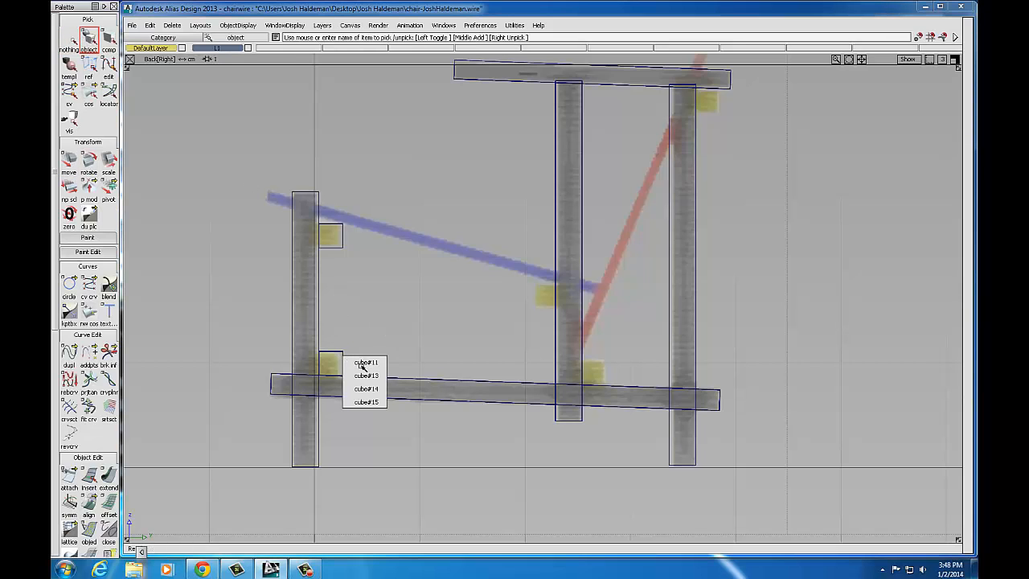
{"action": "left_click", "coordinate": [368, 377]}
{"action": "left_click", "coordinate": [69, 160]}
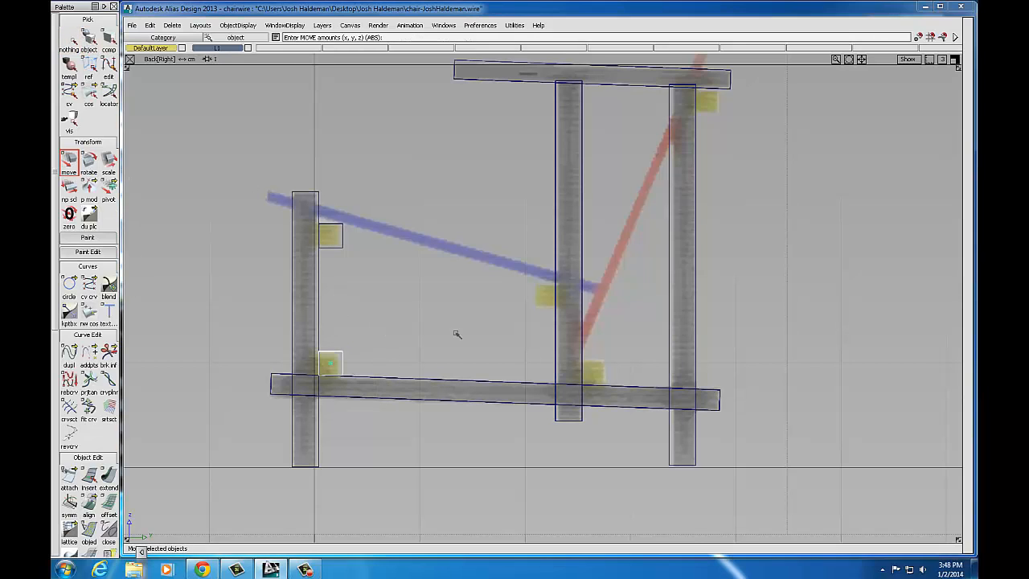
{"action": "left_click_drag", "start_coordinate": [367, 340], "coordinate": [582, 275]}
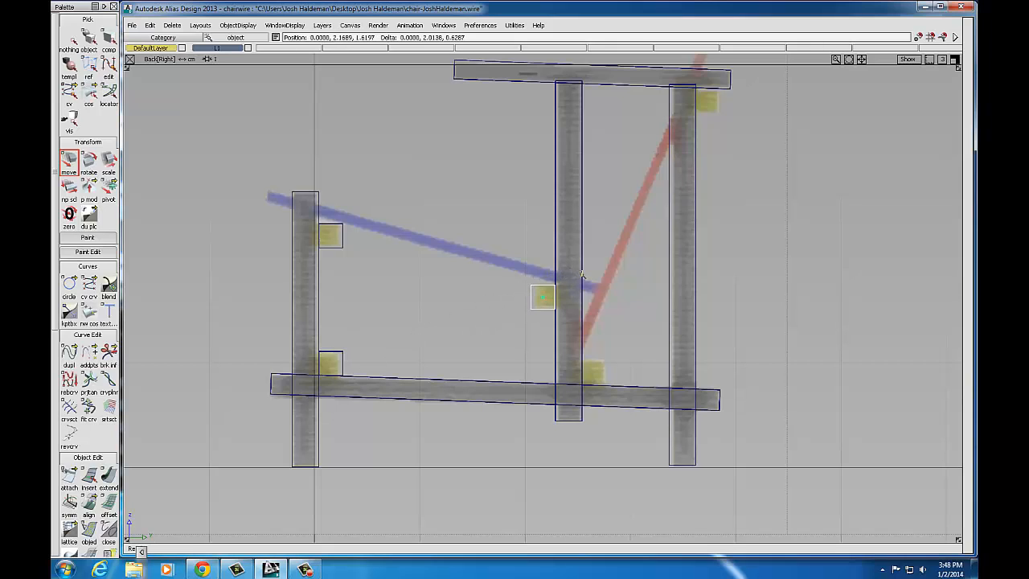
{"action": "left_click", "coordinate": [340, 354]}
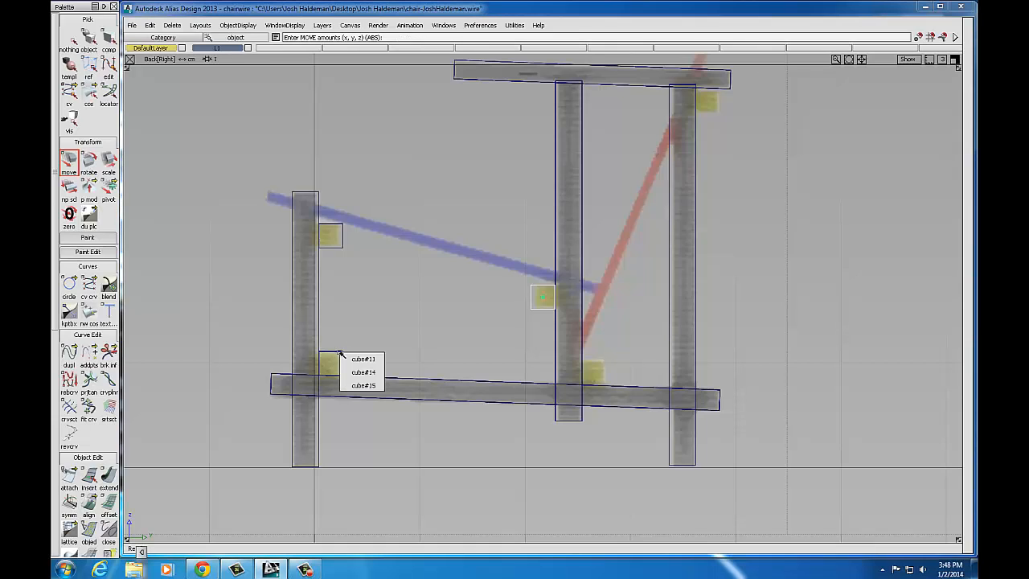
{"action": "left_click", "coordinate": [341, 342]}
{"action": "left_click", "coordinate": [338, 344]}
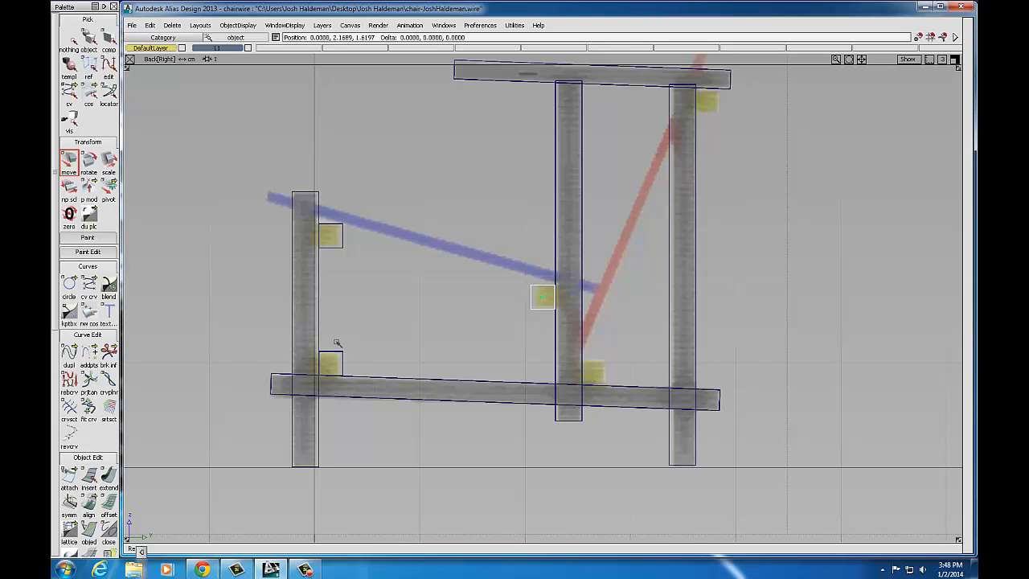
{"action": "left_click_drag", "start_coordinate": [341, 342], "coordinate": [336, 347]}
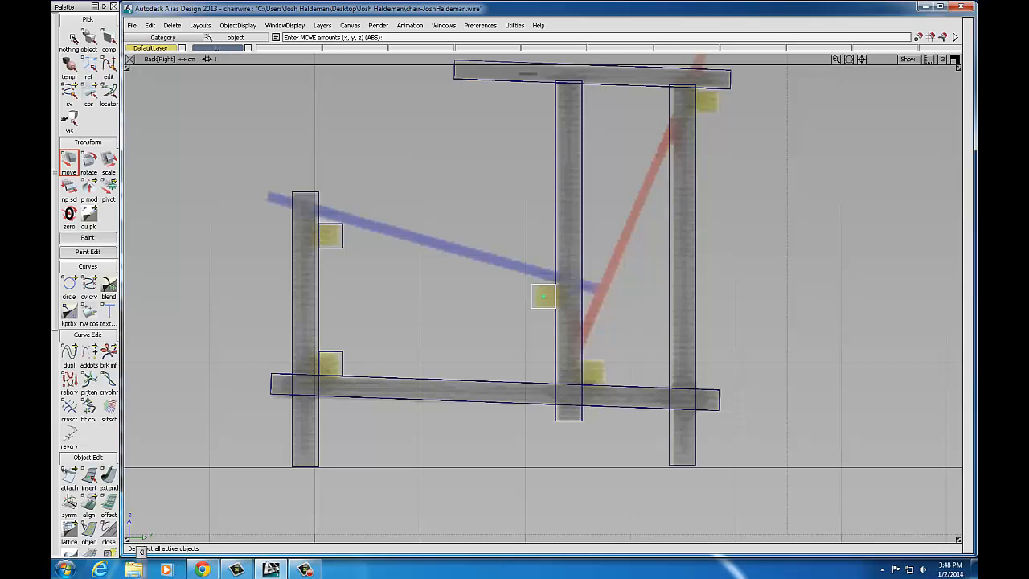
Step: Pick the next stacked cube and move it to the post's lower end
{"action": "left_click", "coordinate": [88, 38]}
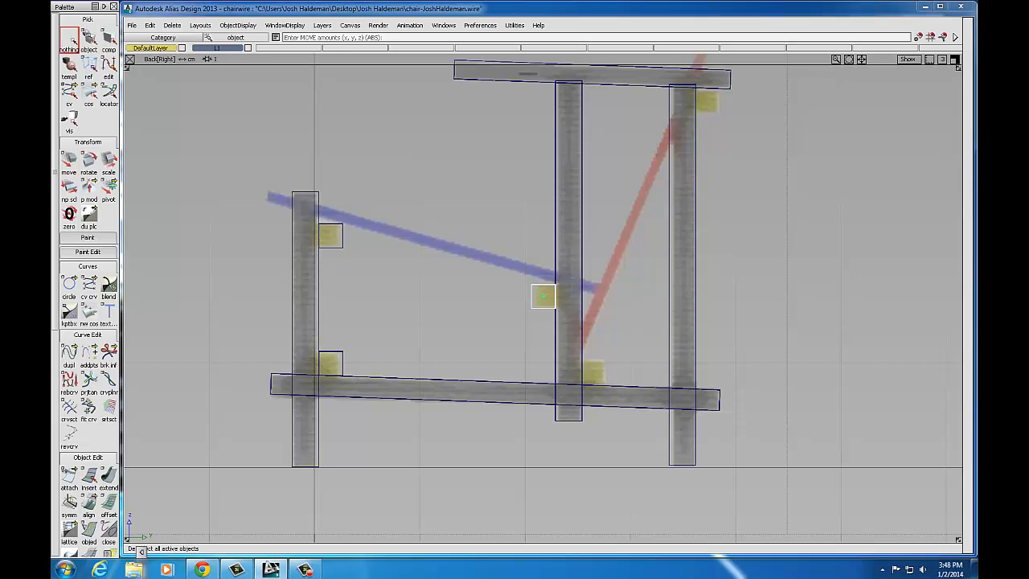
{"action": "left_click", "coordinate": [346, 363]}
{"action": "left_click", "coordinate": [366, 375]}
{"action": "left_click", "coordinate": [69, 160]}
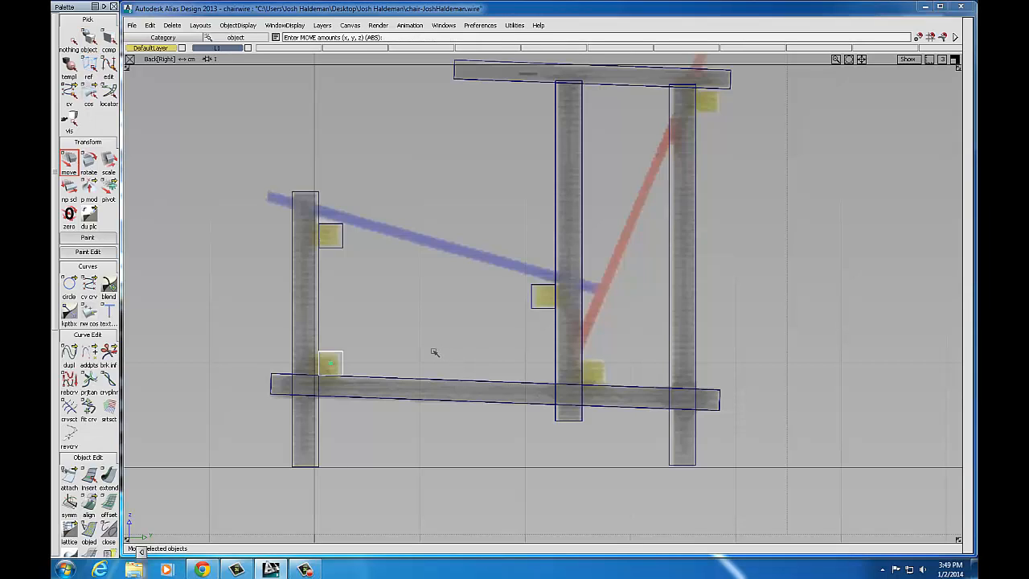
{"action": "left_click_drag", "start_coordinate": [397, 329], "coordinate": [660, 340]}
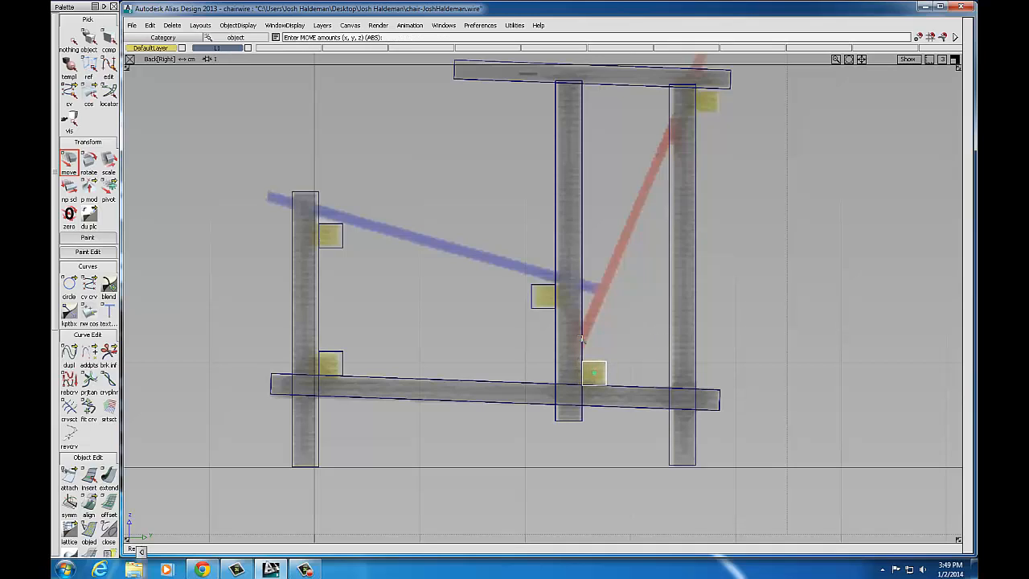
Step: Move the last stacked cube to the top-right post end
{"action": "left_click", "coordinate": [343, 363]}
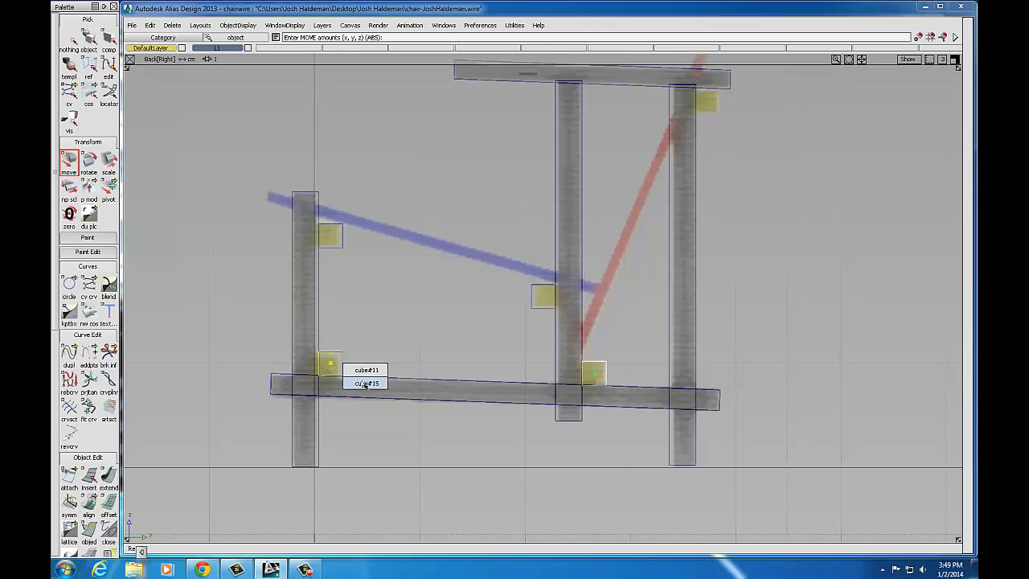
{"action": "left_click", "coordinate": [364, 383]}
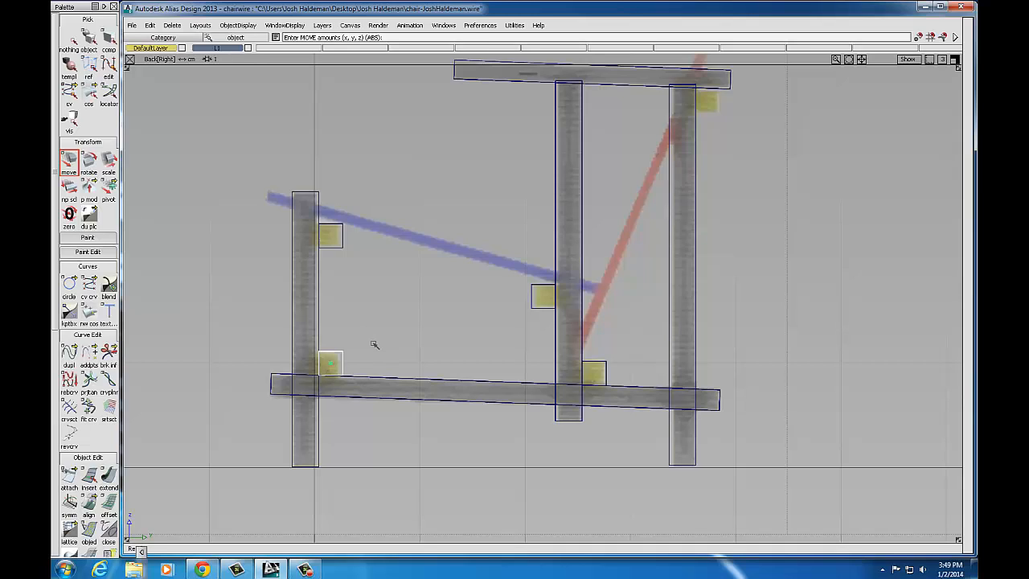
{"action": "left_click_drag", "start_coordinate": [374, 344], "coordinate": [752, 82]}
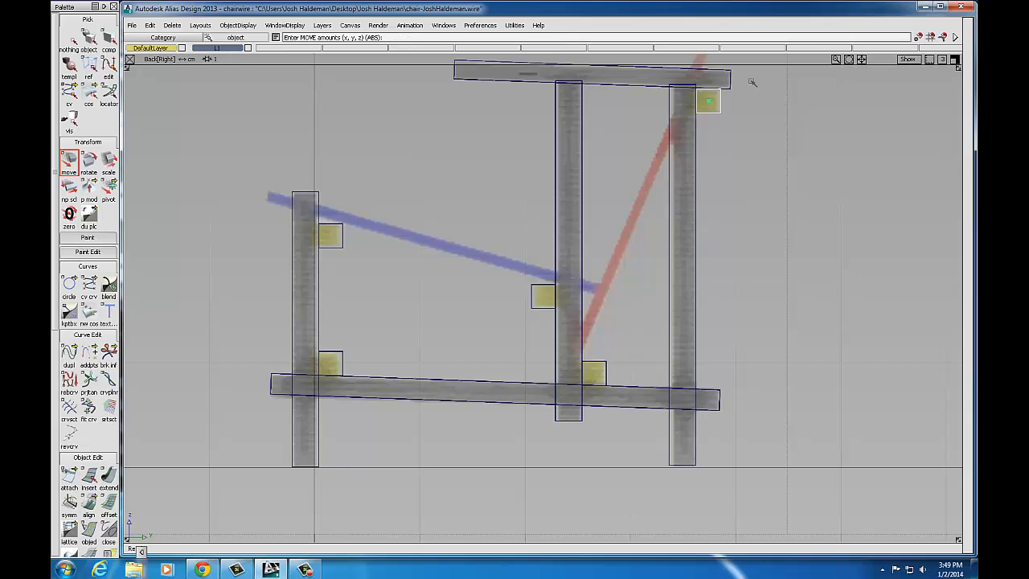
{"action": "left_click", "coordinate": [72, 165]}
Step: Maximize Persp with Hardware Shade on and tumble to inspect the chair's side
{"action": "left_click", "coordinate": [955, 61]}
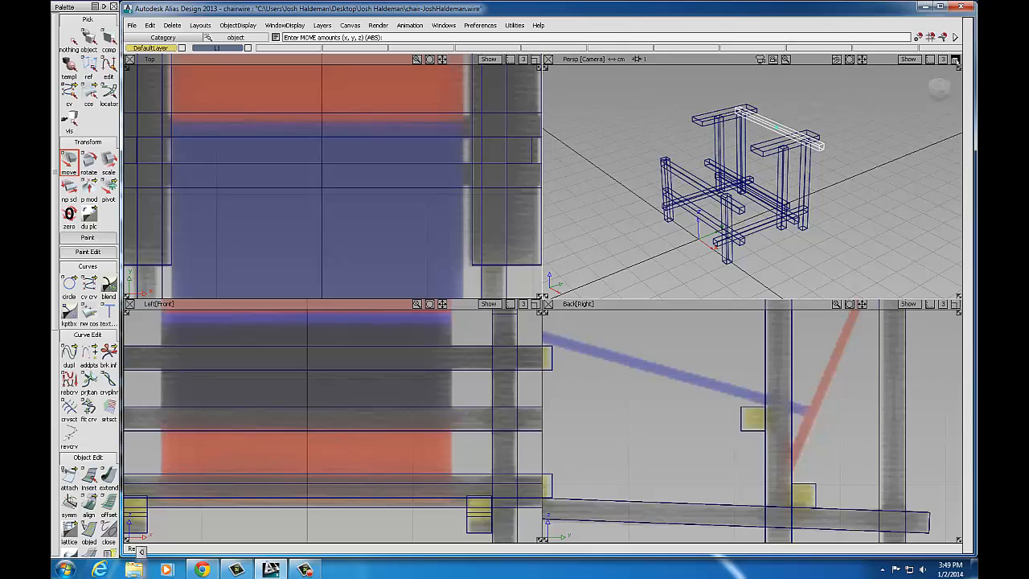
{"action": "left_click", "coordinate": [955, 62]}
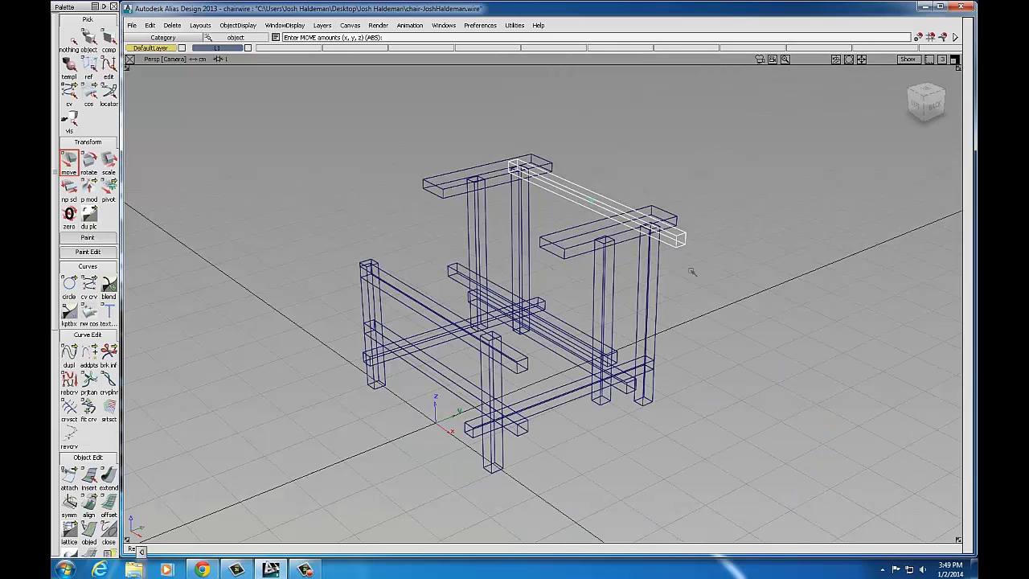
{"action": "left_click", "coordinate": [294, 25]}
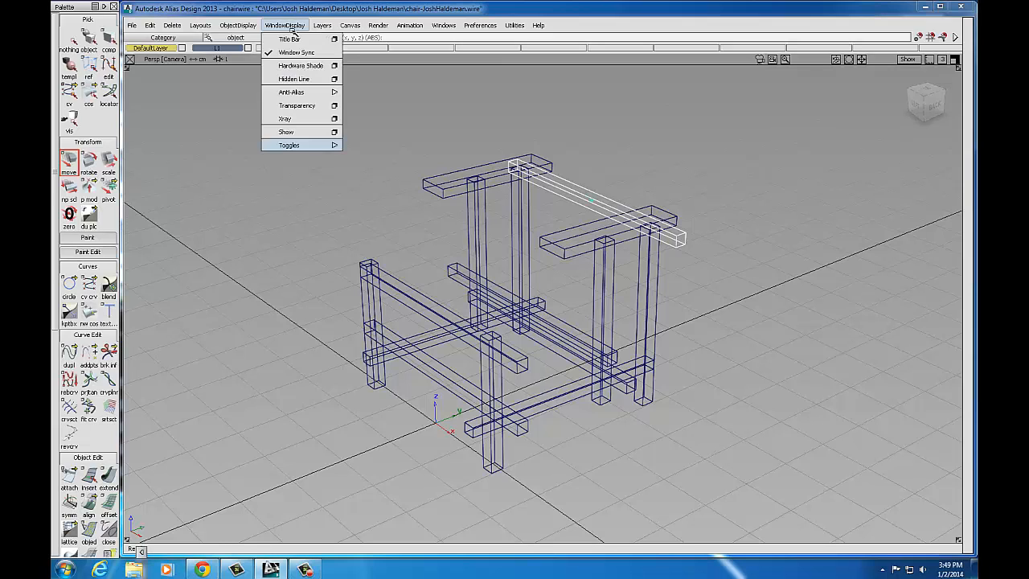
{"action": "left_click", "coordinate": [295, 66]}
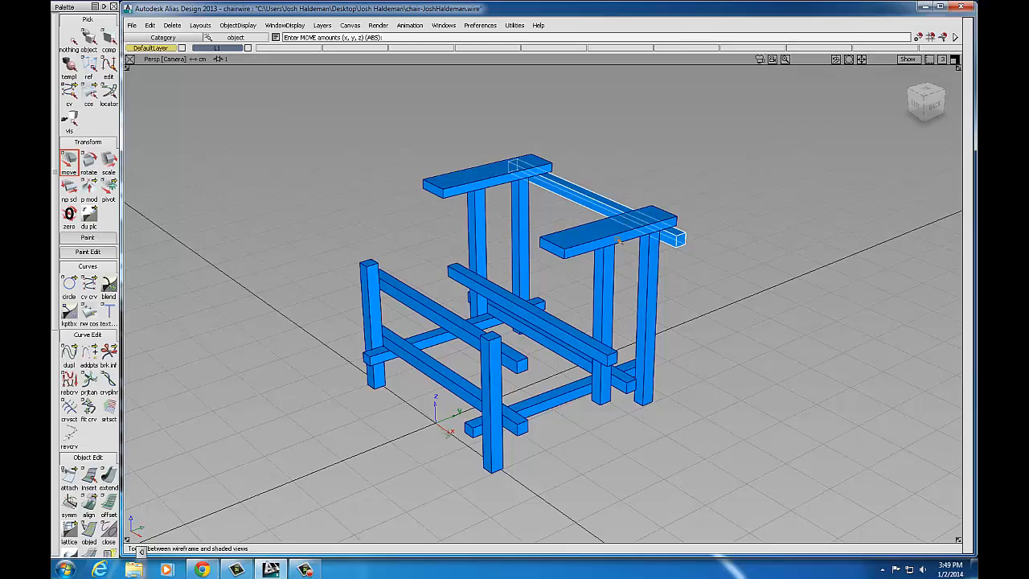
{"action": "left_click_drag", "start_coordinate": [734, 280], "coordinate": [614, 320], "text": "alt+shift"}
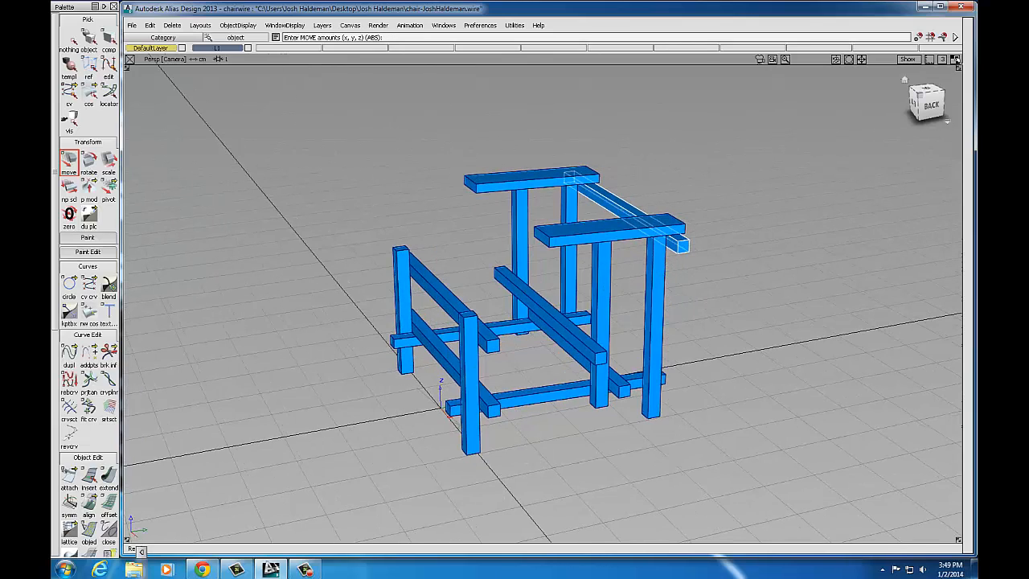
Step: Save the chair model, then frame the chair in the maximized Back view
{"action": "left_click", "coordinate": [132, 25]}
{"action": "left_click", "coordinate": [139, 91]}
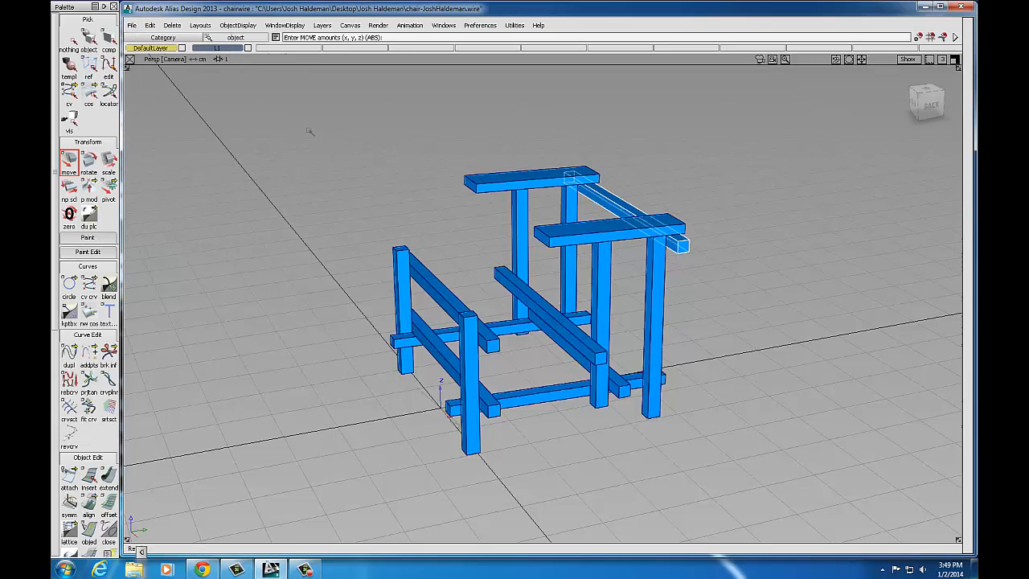
{"action": "left_click", "coordinate": [954, 60]}
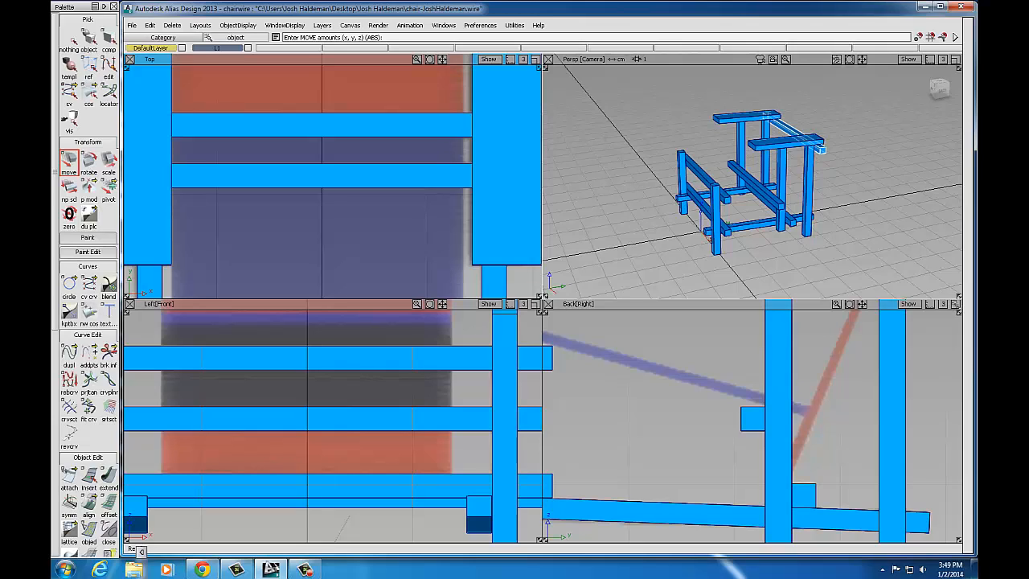
{"action": "left_click", "coordinate": [955, 304]}
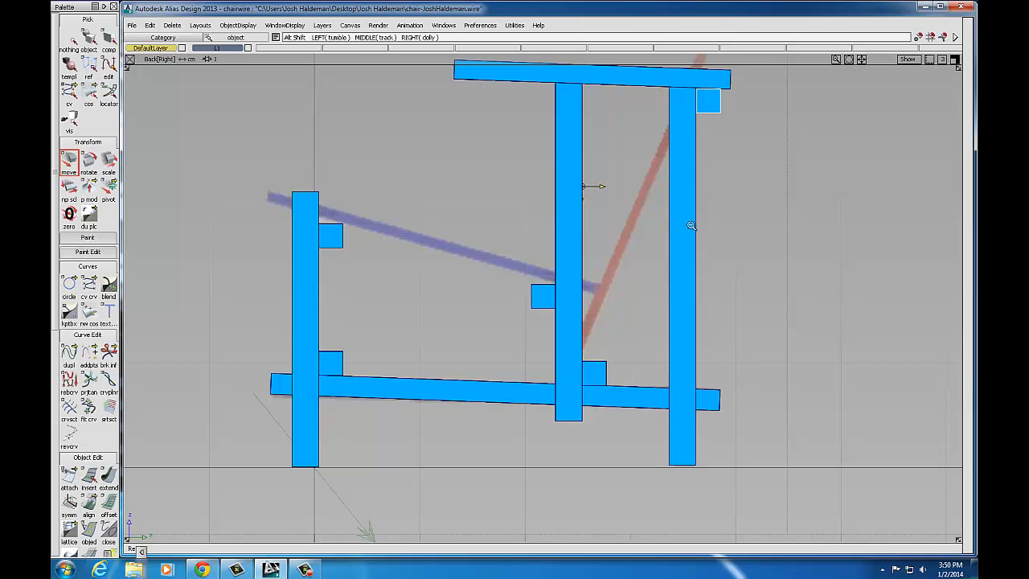
{"action": "right_click_drag", "start_coordinate": [692, 226], "coordinate": [652, 251], "text": "alt+shift"}
{"action": "middle_click_drag", "start_coordinate": [651, 251], "coordinate": [652, 434], "text": "alt+shift"}
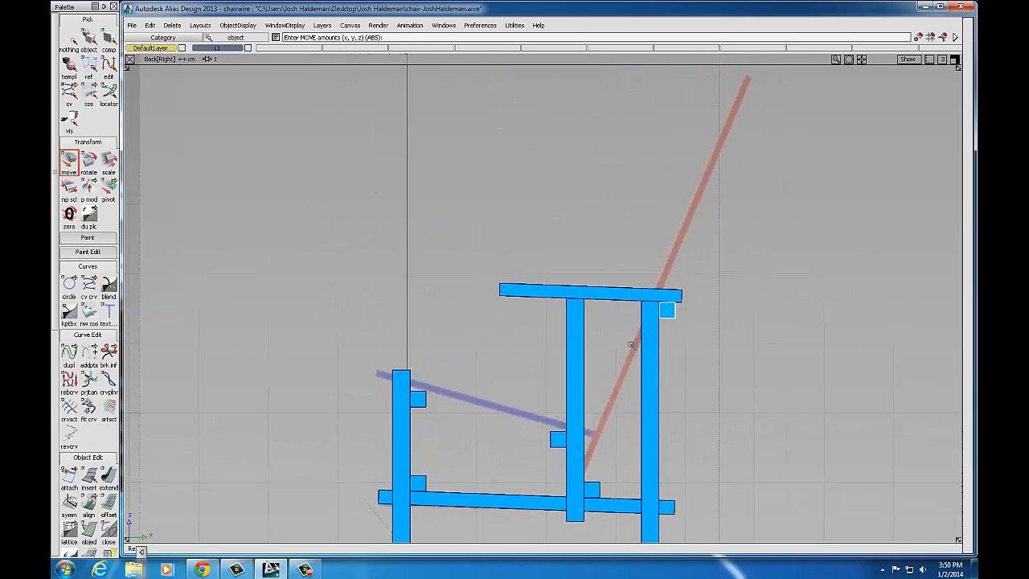
Step: Turn Hardware Shade off to return the view to wireframe
{"action": "left_click", "coordinate": [246, 25]}
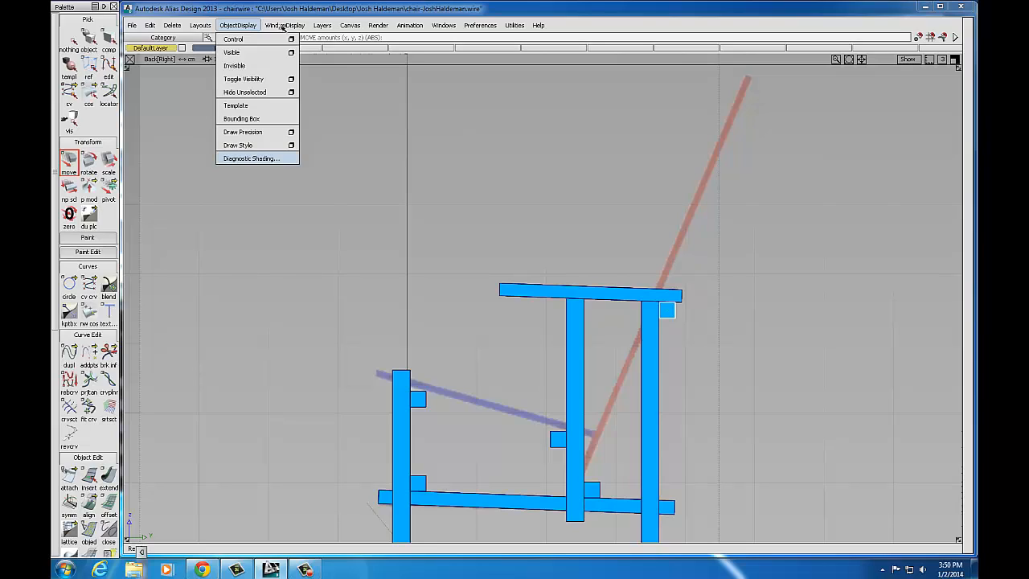
{"action": "mouse_move", "coordinate": [284, 26]}
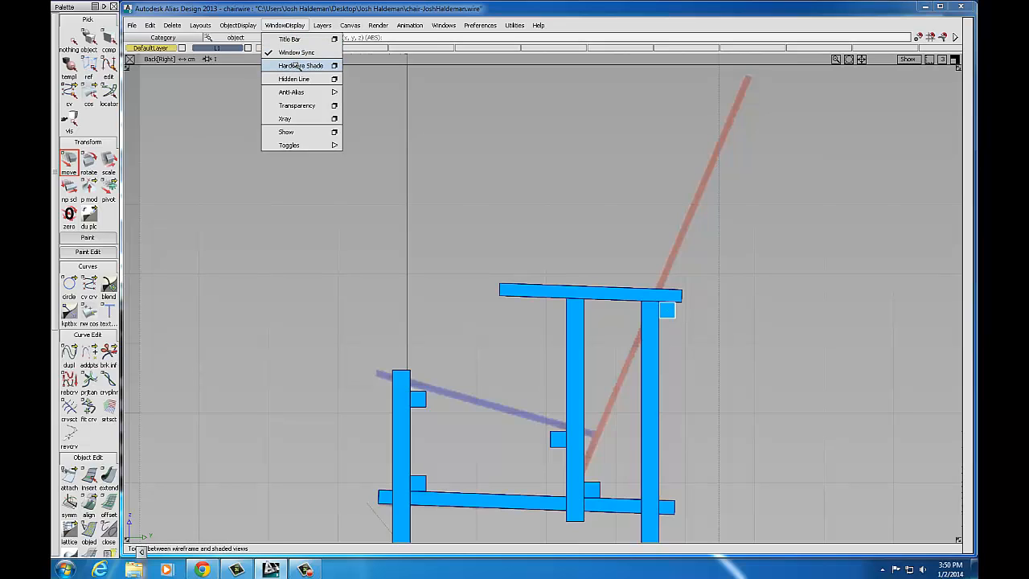
{"action": "left_click", "coordinate": [300, 67]}
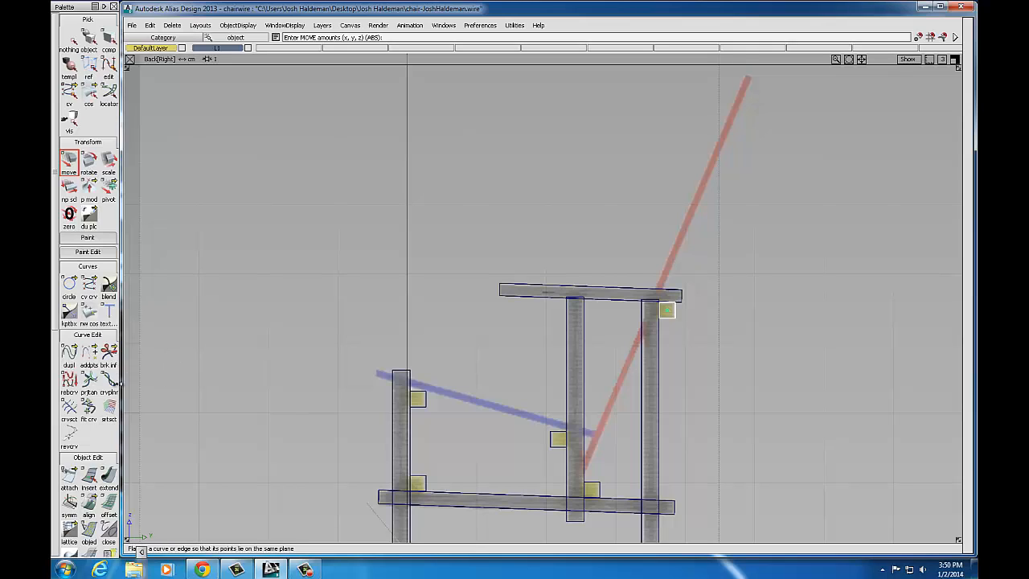
Step: Place a new cube primitive in the side view
{"action": "scroll", "coordinate": [90, 402], "scroll_direction": "down", "scroll_amount": 2}
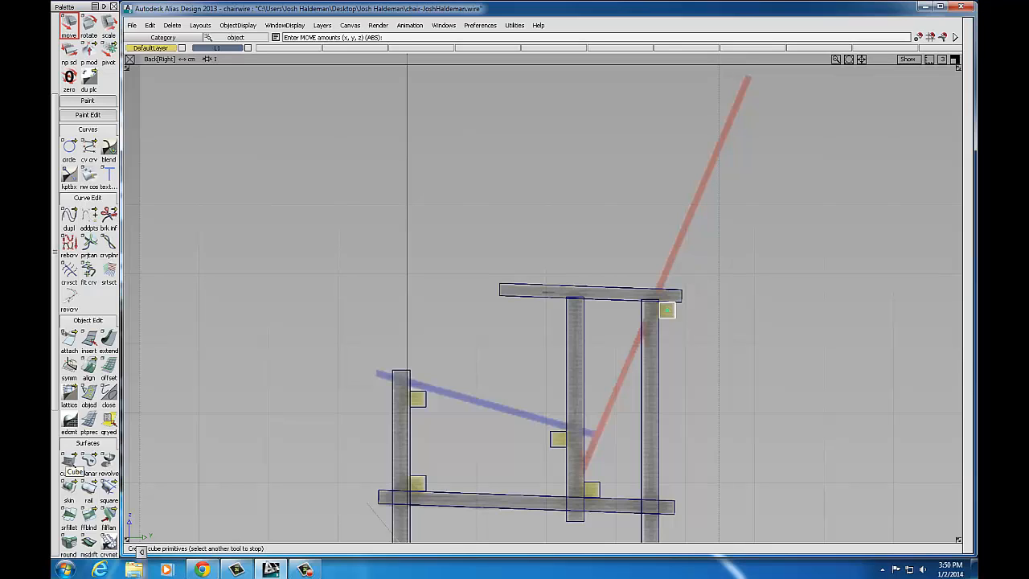
{"action": "scroll", "coordinate": [71, 462], "scroll_direction": "down", "scroll_amount": 1}
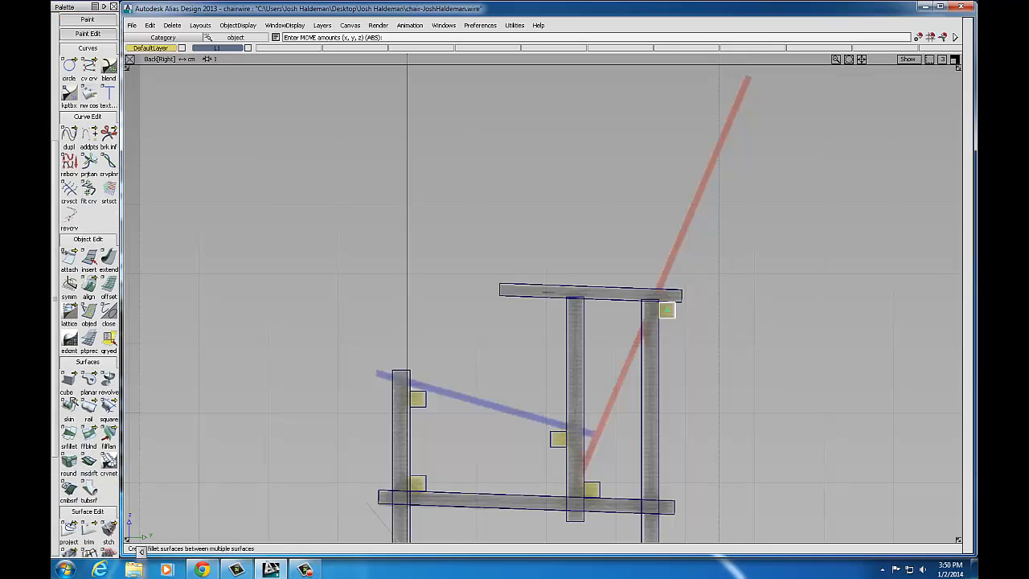
{"action": "left_click", "coordinate": [69, 383]}
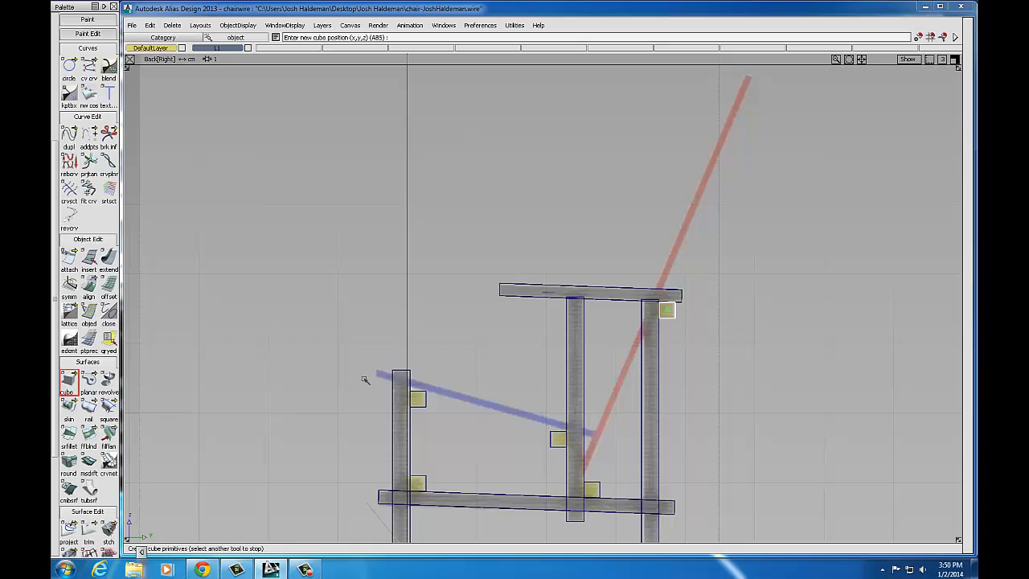
{"action": "left_click", "coordinate": [487, 403]}
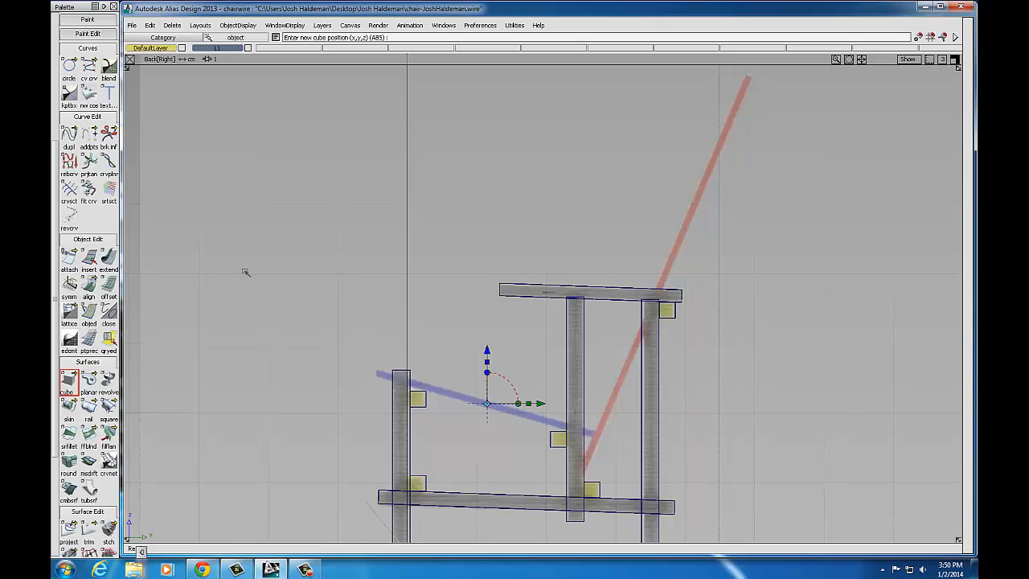
{"action": "scroll", "coordinate": [60, 193], "scroll_direction": "up", "scroll_amount": 5}
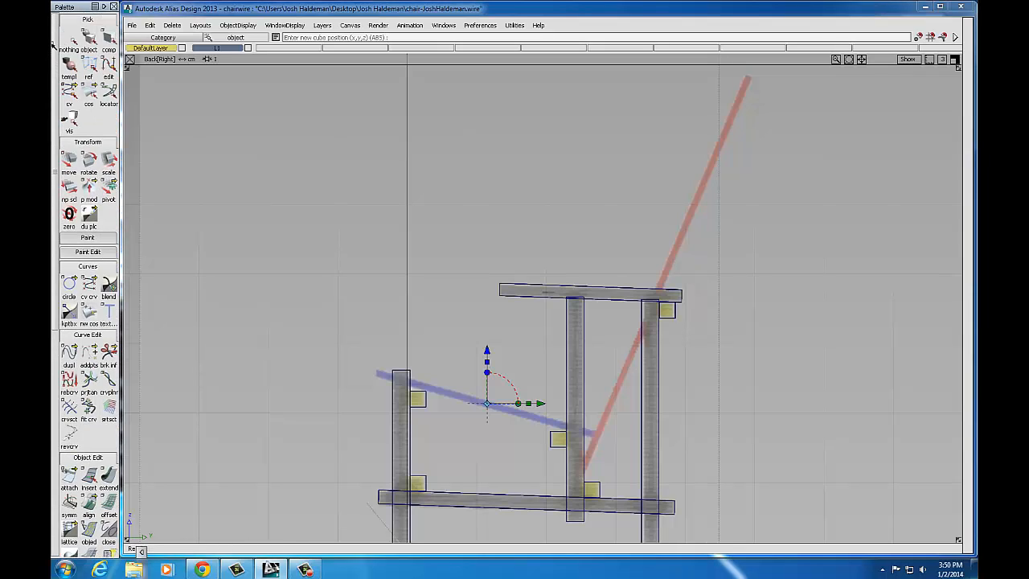
{"action": "left_click", "coordinate": [109, 160]}
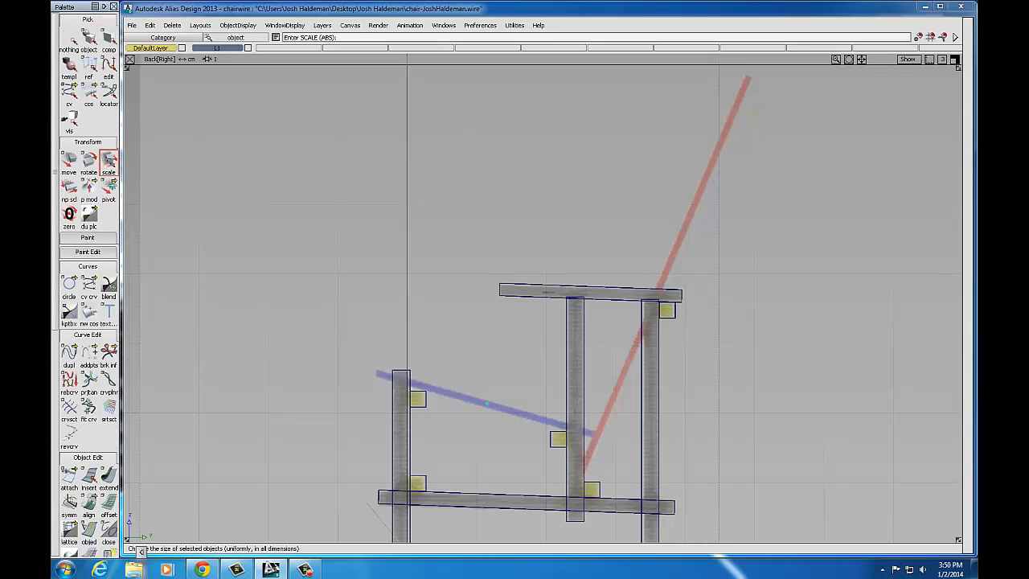
{"action": "key", "text": "Return"}
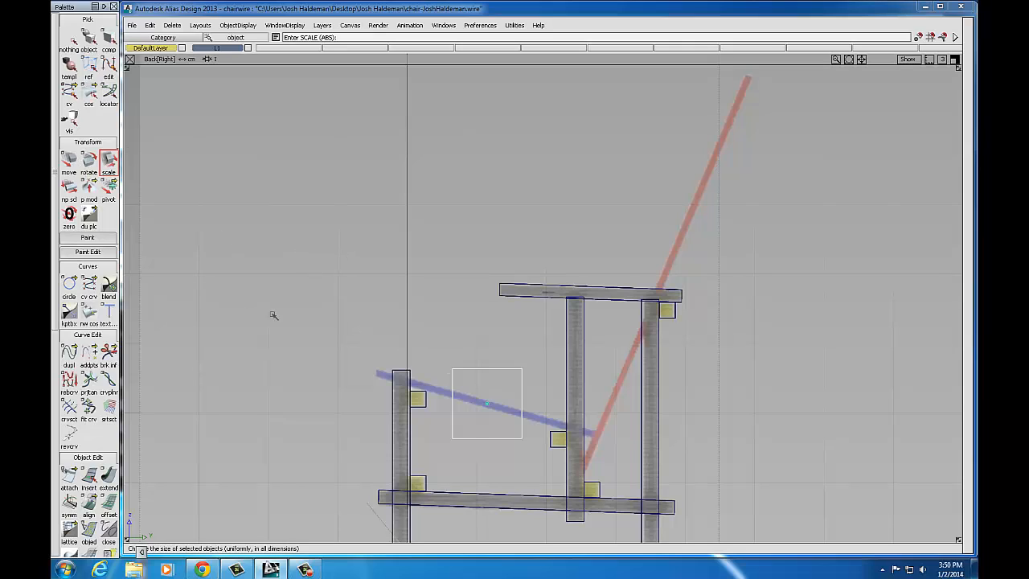
Step: Flatten and stretch the cube into a slab, tilted about -15.7° on X along the blue seat line
{"action": "right_click_drag", "start_coordinate": [447, 314], "coordinate": [439, 385]}
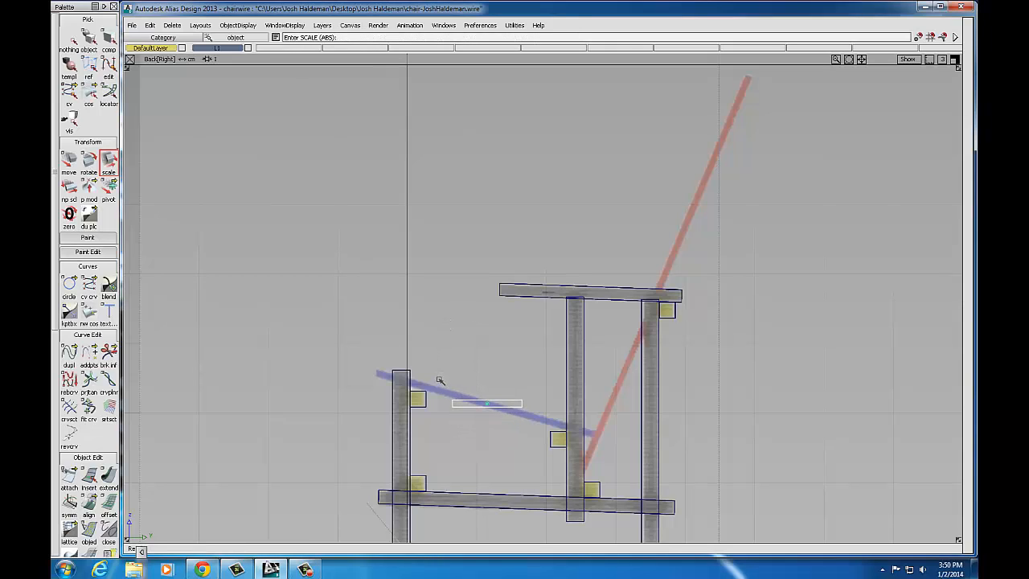
{"action": "middle_click_drag", "start_coordinate": [449, 359], "coordinate": [623, 352]}
{"action": "left_click", "coordinate": [84, 163]}
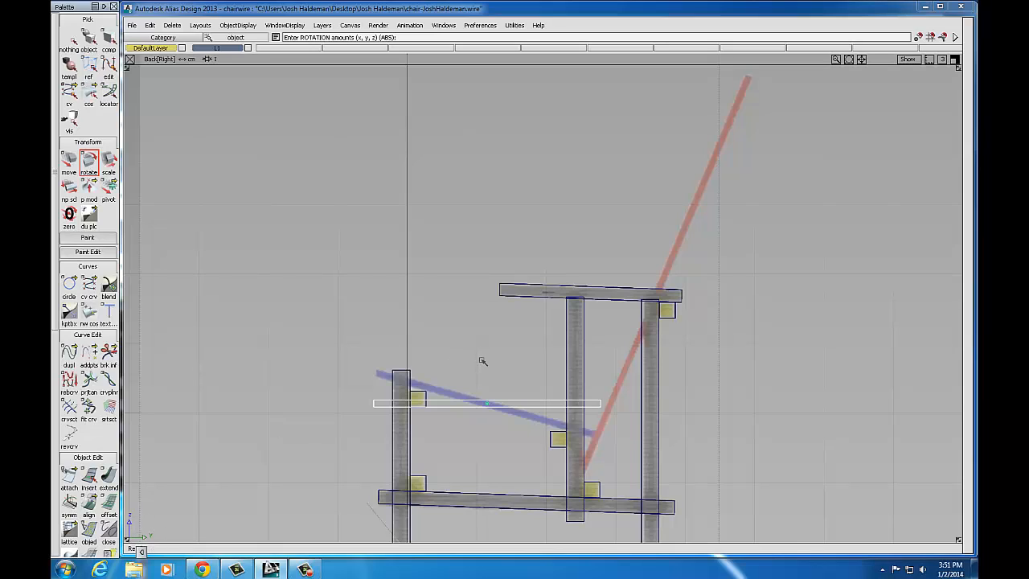
{"action": "left_click_drag", "start_coordinate": [482, 360], "coordinate": [396, 363]}
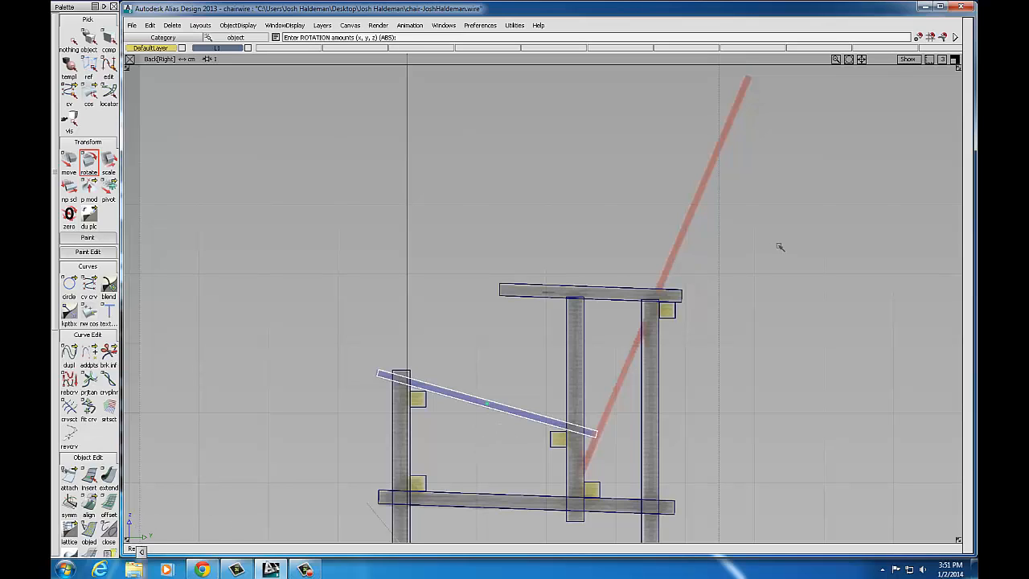
Step: In the Left[Front] view, stretch the seat board horizontally to span between the side frames
{"action": "left_click", "coordinate": [954, 58]}
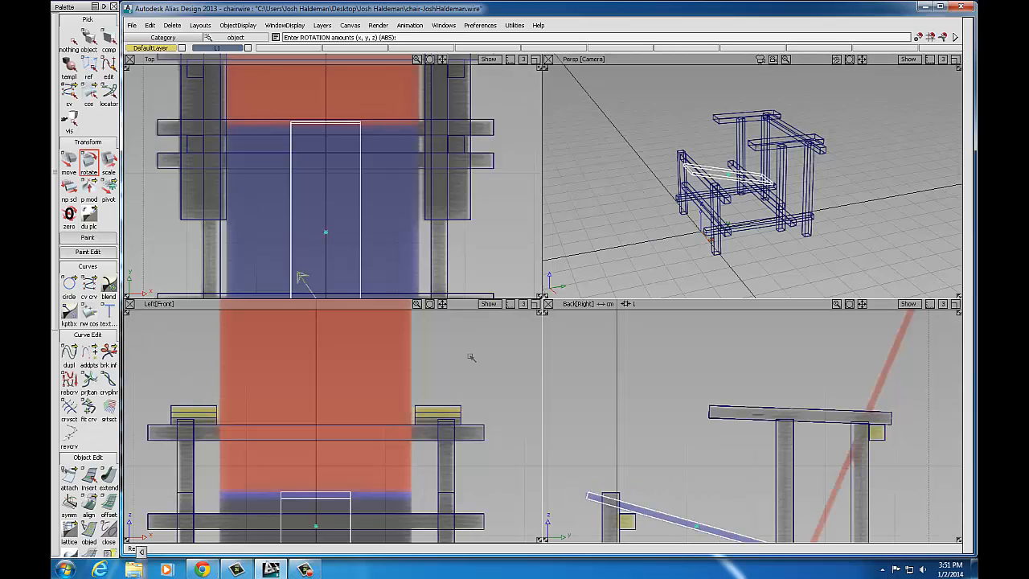
{"action": "left_click", "coordinate": [534, 304]}
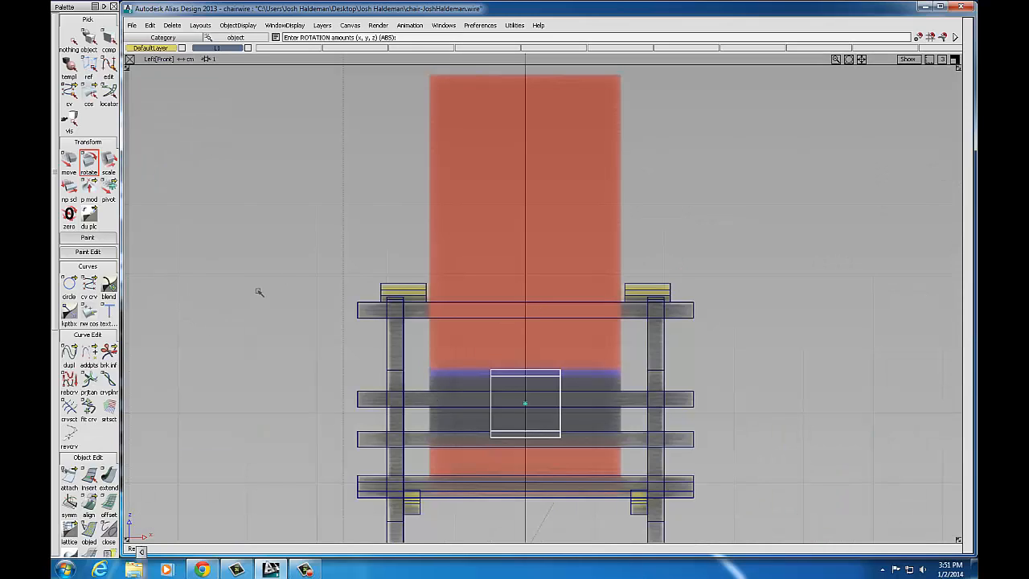
{"action": "left_click", "coordinate": [110, 165]}
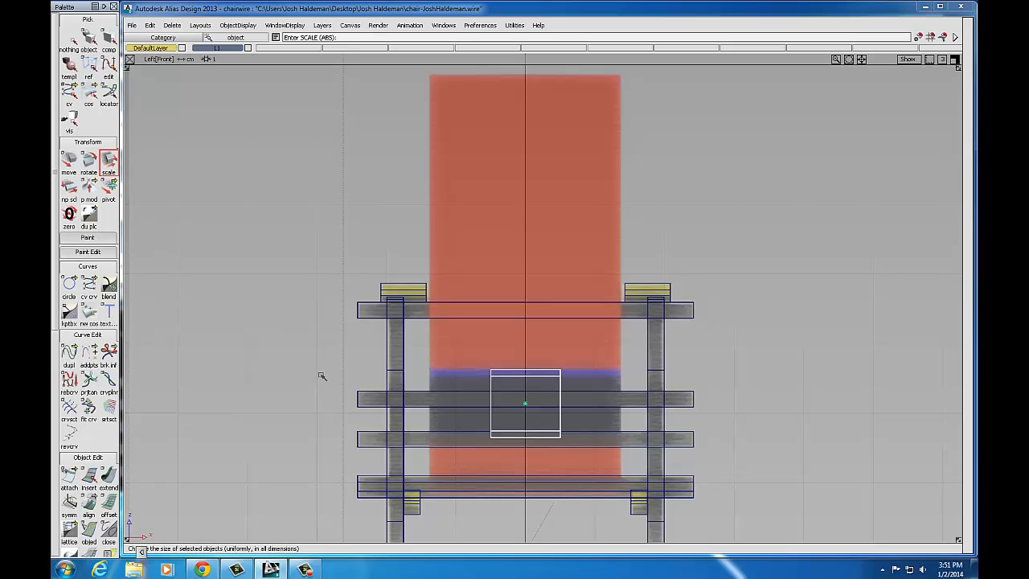
{"action": "middle_click_drag", "start_coordinate": [322, 375], "coordinate": [456, 371]}
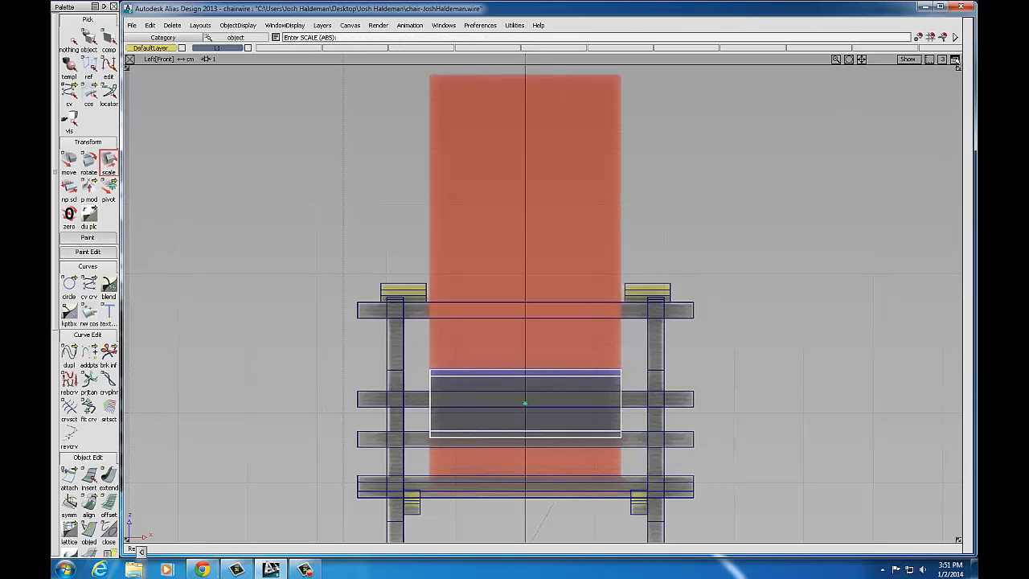
{"action": "left_click", "coordinate": [954, 60]}
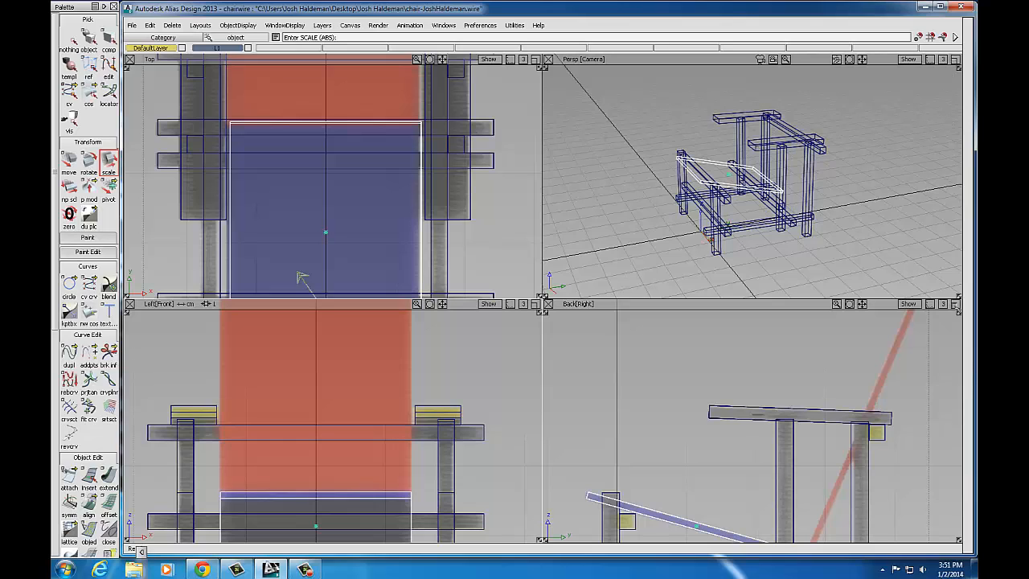
{"action": "left_click", "coordinate": [956, 305]}
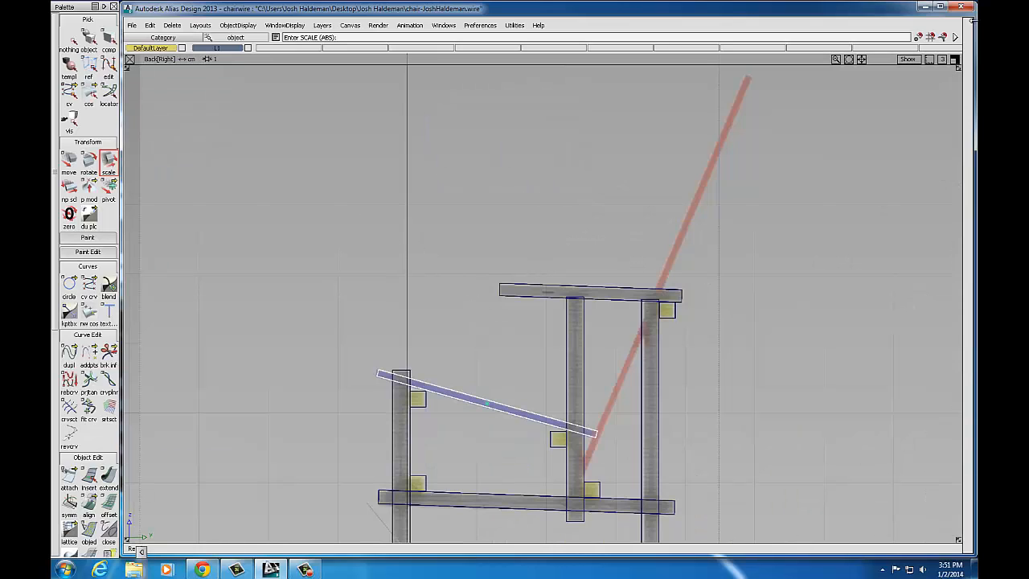
{"action": "left_click", "coordinate": [955, 60]}
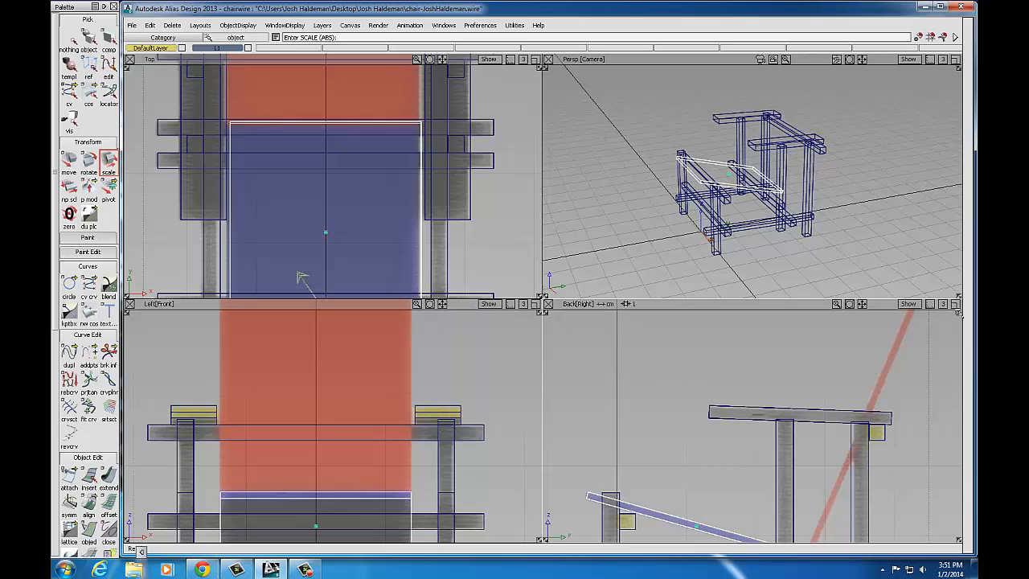
{"action": "left_click", "coordinate": [956, 306]}
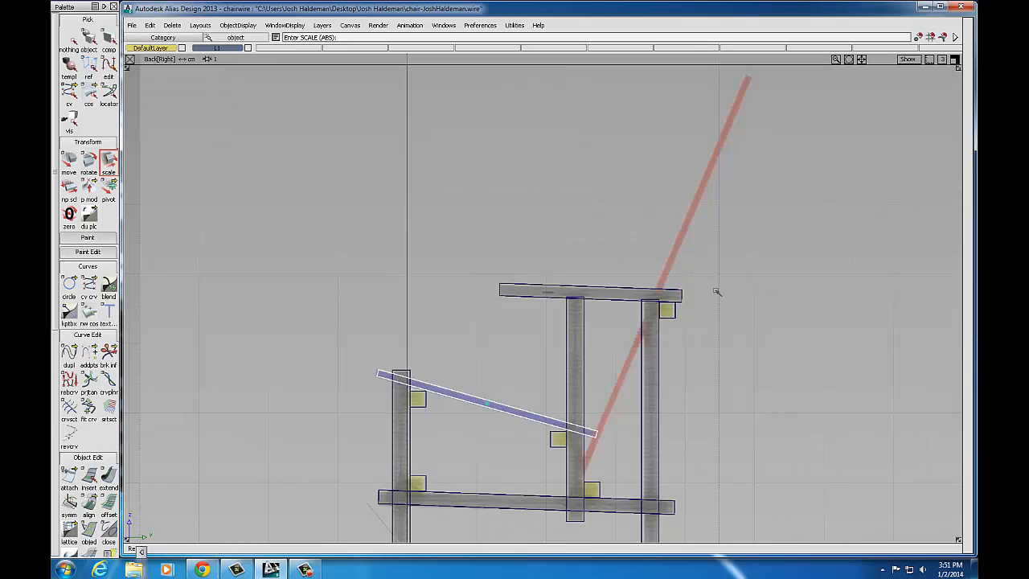
Step: Duplicate the seat board and move the copy up onto the top armrest by the red line
{"action": "left_click", "coordinate": [151, 25]}
{"action": "mouse_move", "coordinate": [233, 159]}
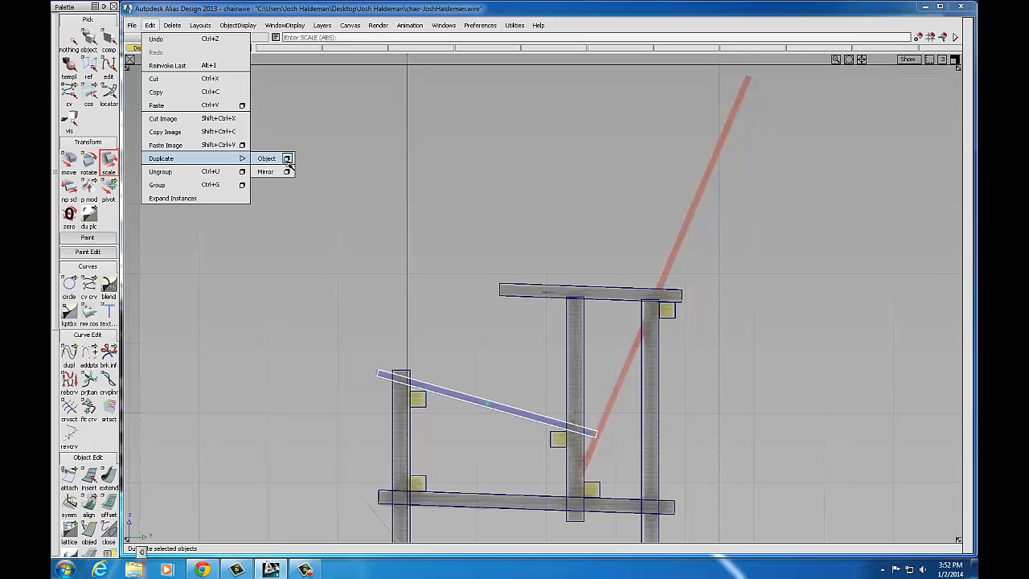
{"action": "left_click", "coordinate": [287, 159]}
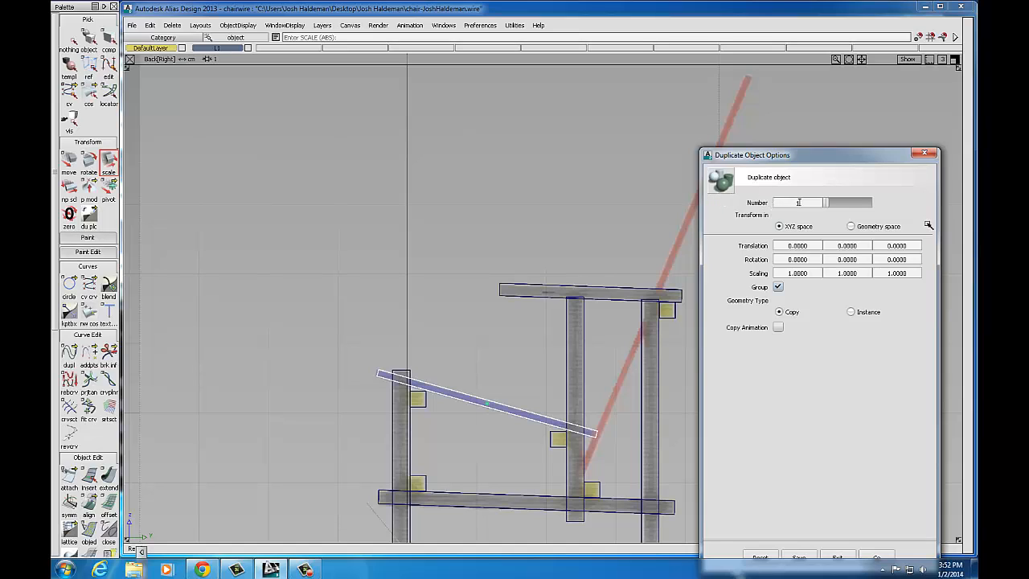
{"action": "left_click", "coordinate": [881, 556]}
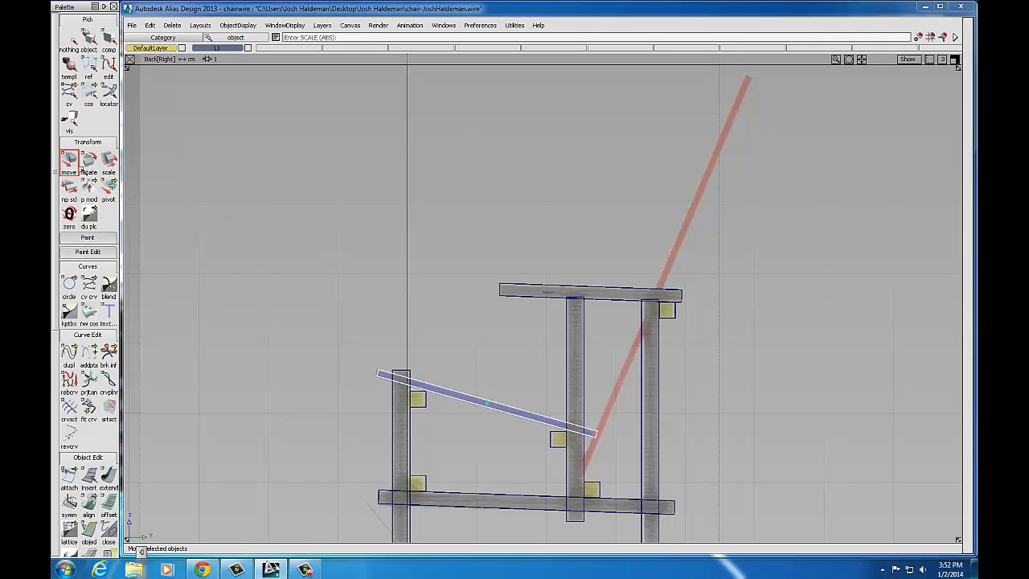
{"action": "left_click", "coordinate": [69, 160]}
{"action": "left_click_drag", "start_coordinate": [471, 351], "coordinate": [644, 233]}
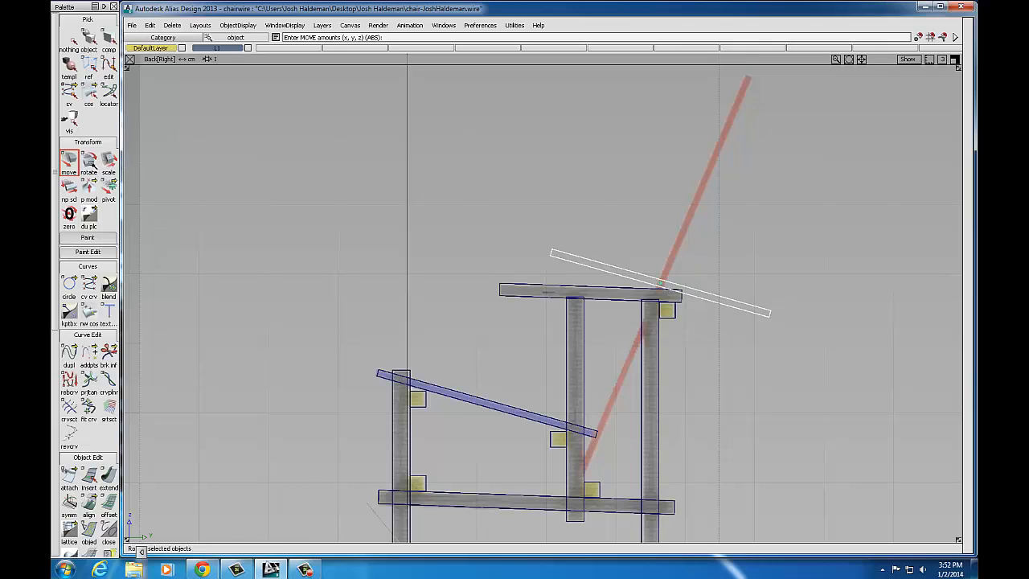
Step: Rotate the copied board upright along the red line and stretch it to the line's full length
{"action": "left_click", "coordinate": [89, 163]}
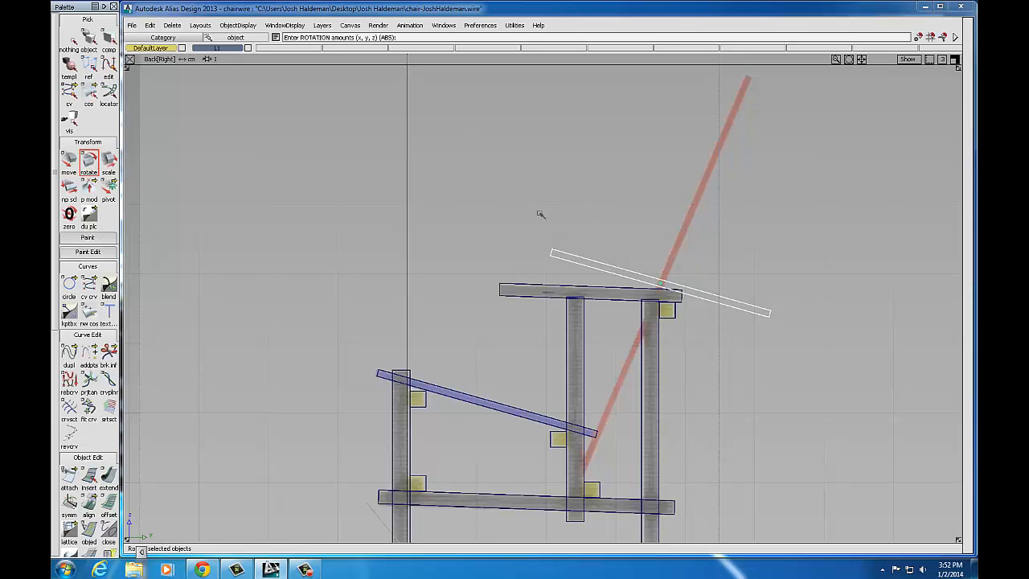
{"action": "left_click_drag", "start_coordinate": [579, 200], "coordinate": [408, 209]}
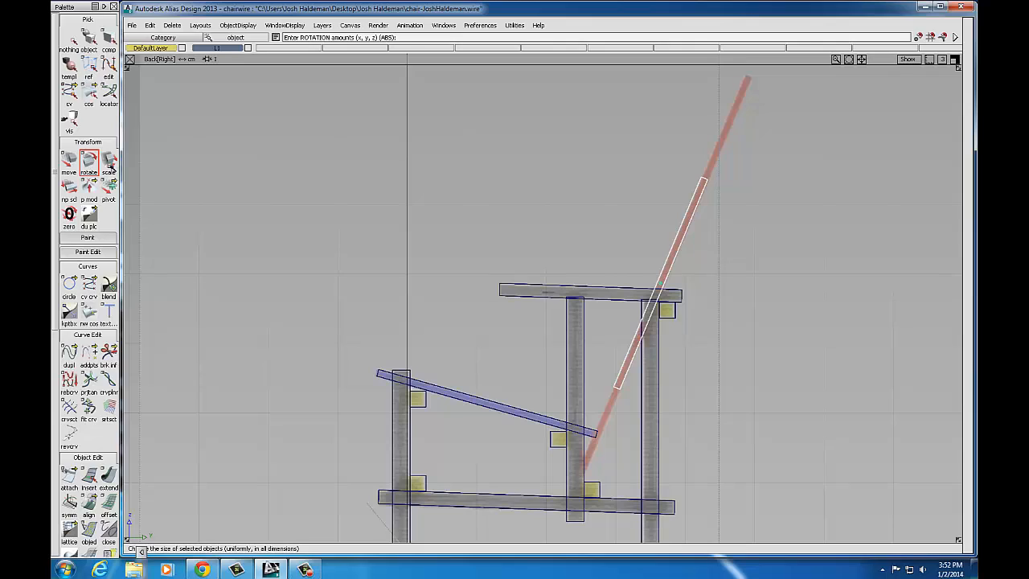
{"action": "left_click", "coordinate": [109, 163]}
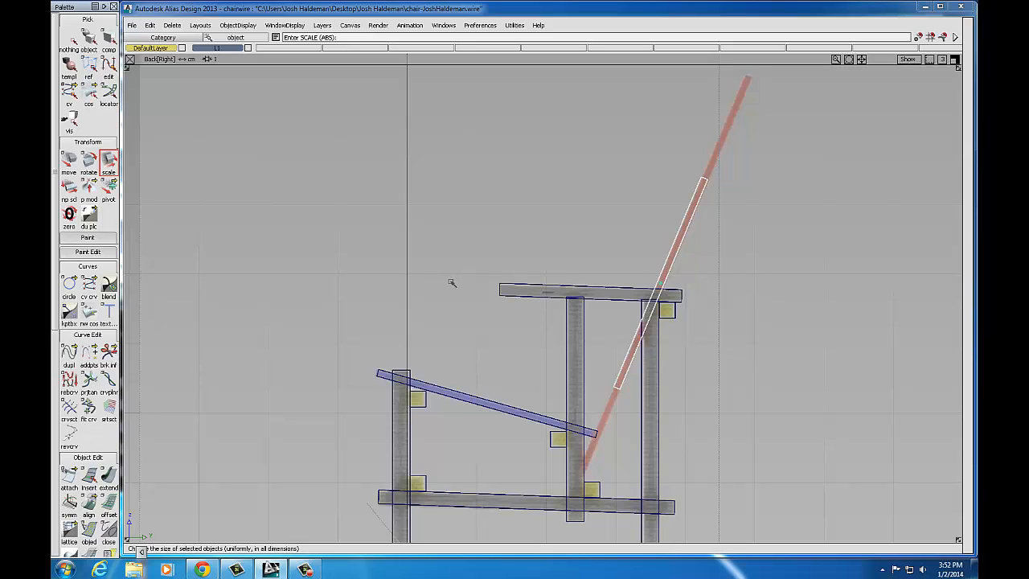
{"action": "right_click_drag", "start_coordinate": [452, 282], "coordinate": [340, 200]}
{"action": "left_click", "coordinate": [149, 25]}
{"action": "left_click", "coordinate": [160, 39]}
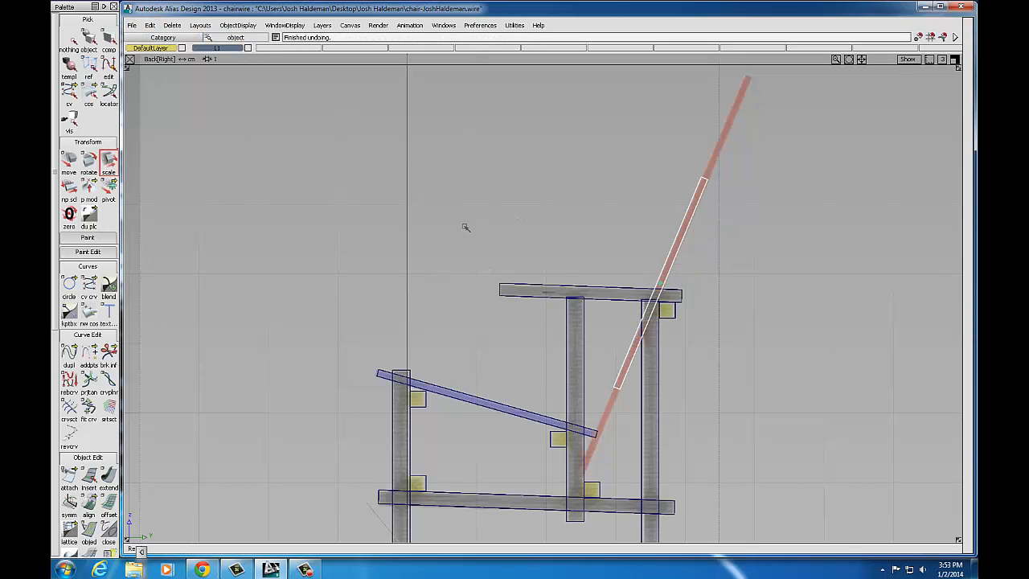
{"action": "middle_click_drag", "start_coordinate": [467, 228], "coordinate": [713, 33]}
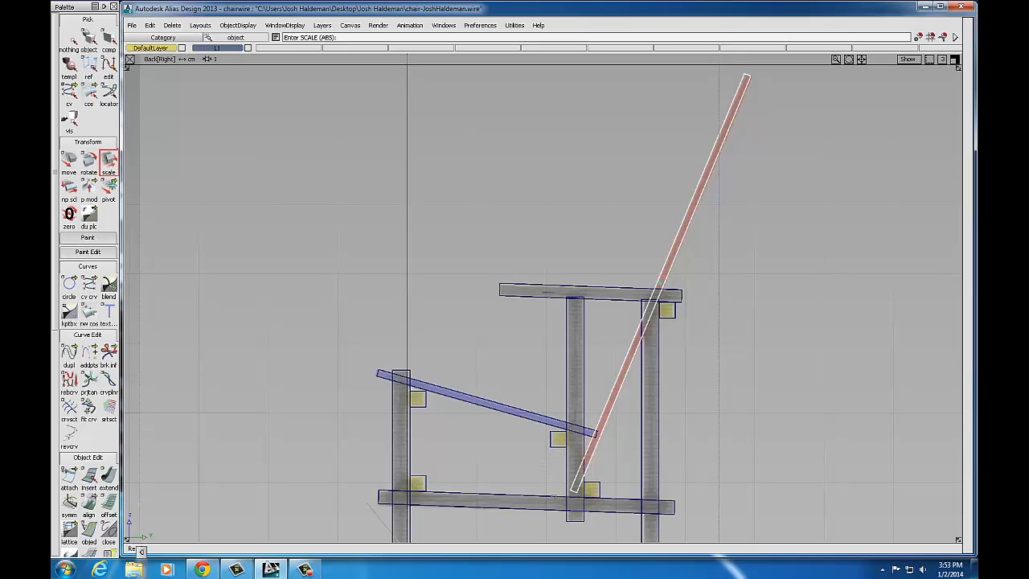
Step: Recentre the chair in the four views, then maximize the Persp view
{"action": "left_click", "coordinate": [954, 59]}
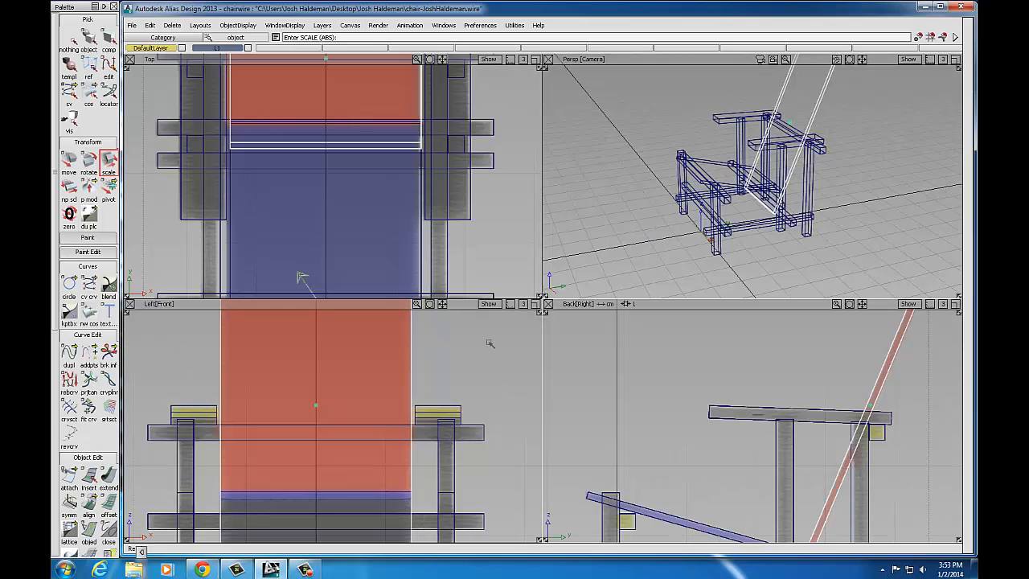
{"action": "right_click_drag", "start_coordinate": [456, 395], "coordinate": [420, 400], "text": "alt+shift"}
{"action": "middle_click_drag", "start_coordinate": [420, 400], "coordinate": [423, 299], "text": "alt+shift"}
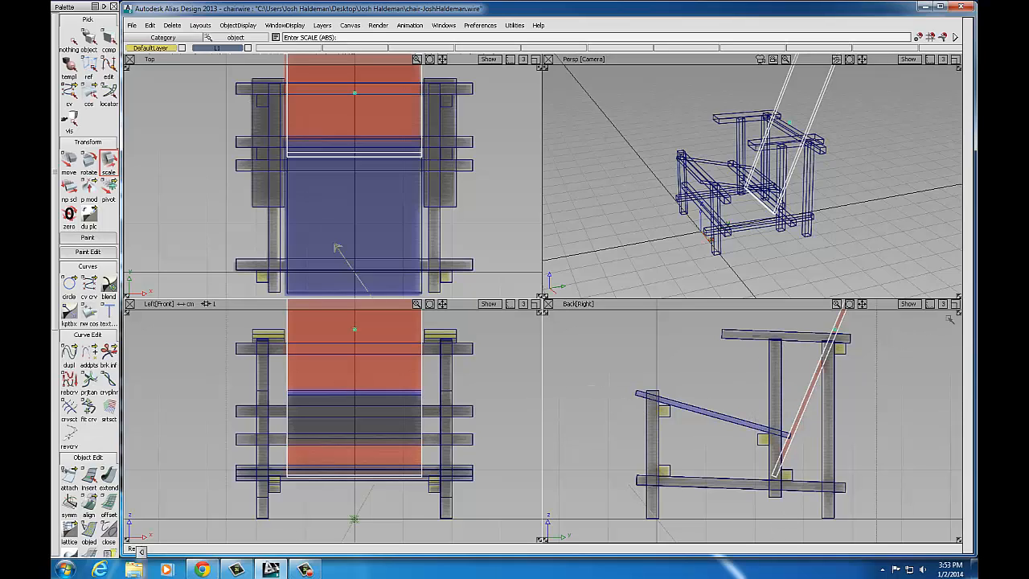
{"action": "left_click", "coordinate": [956, 303]}
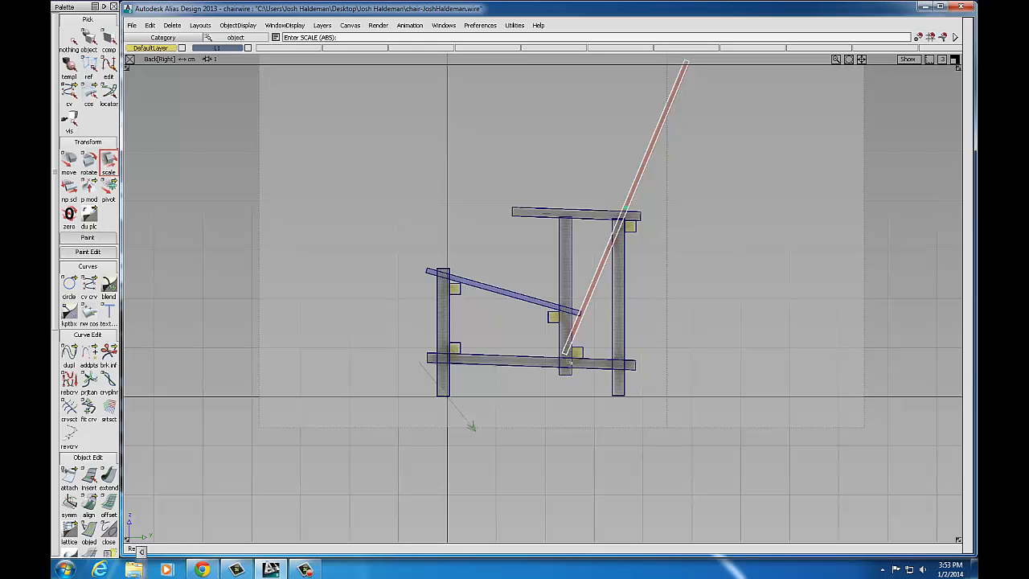
{"action": "middle_click_drag", "start_coordinate": [618, 305], "coordinate": [596, 371], "text": "alt+shift"}
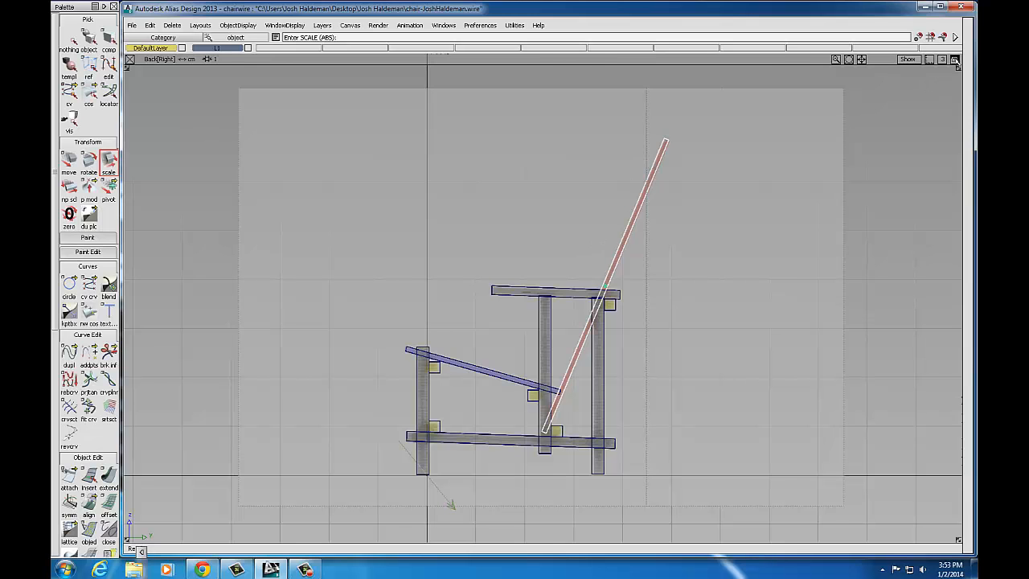
{"action": "left_click", "coordinate": [955, 60]}
{"action": "left_click", "coordinate": [955, 61]}
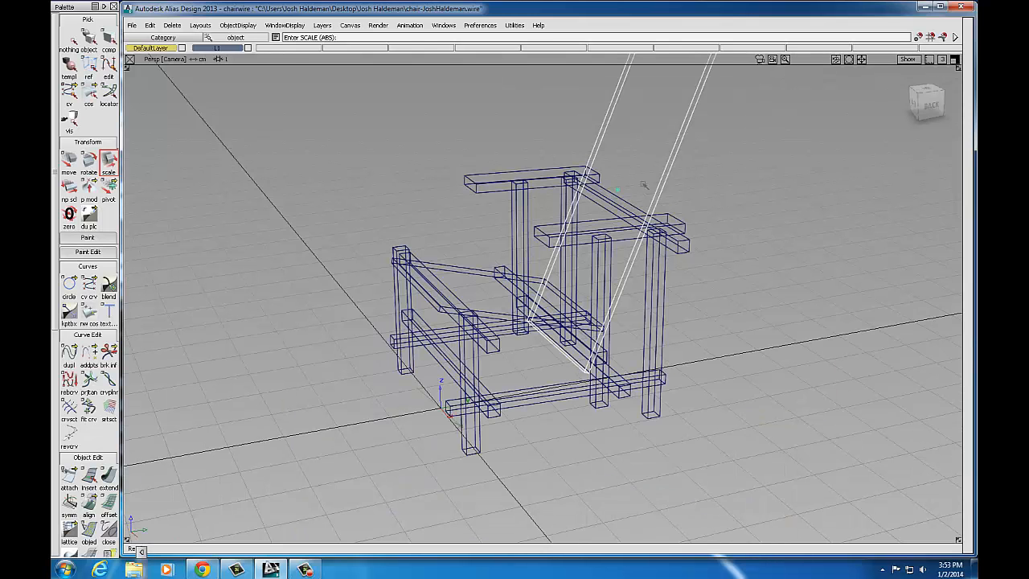
{"action": "right_click_drag", "start_coordinate": [644, 185], "coordinate": [544, 184], "text": "alt+shift"}
{"action": "left_click", "coordinate": [284, 25]}
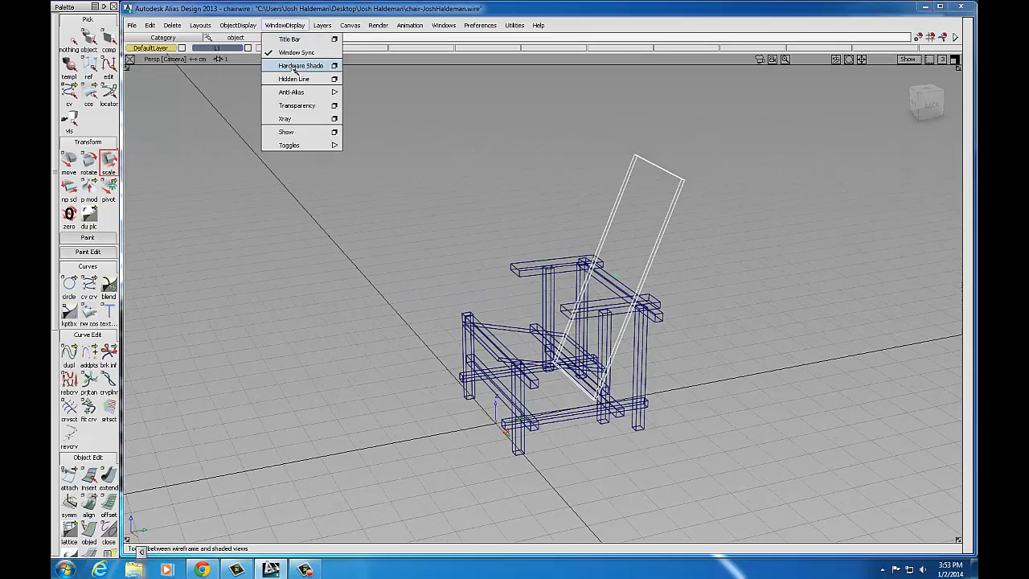
{"action": "left_click", "coordinate": [299, 66]}
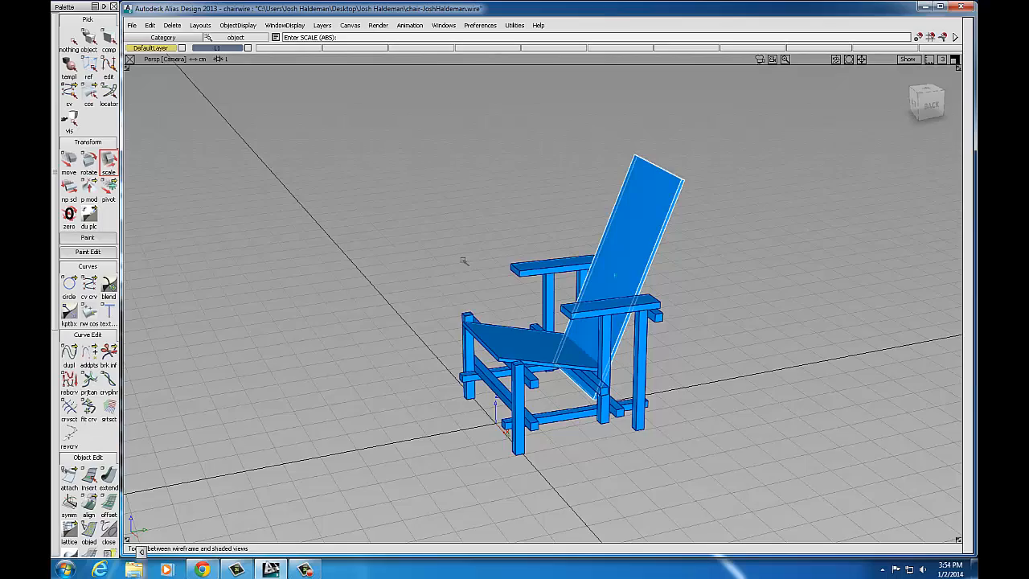
{"action": "mouse_move", "coordinate": [518, 286]}
{"action": "left_mouse_down", "text": "alt+shift"}
{"action": "mouse_move", "coordinate": [586, 254]}
{"action": "mouse_move", "coordinate": [552, 259]}
{"action": "mouse_move", "coordinate": [667, 294]}
{"action": "mouse_move", "coordinate": [622, 257]}
{"action": "mouse_move", "coordinate": [420, 250]}
{"action": "mouse_move", "coordinate": [478, 290]}
{"action": "left_mouse_up", "text": "alt+shift"}
{"action": "middle_click_drag", "start_coordinate": [577, 269], "coordinate": [586, 284], "text": "alt+shift"}
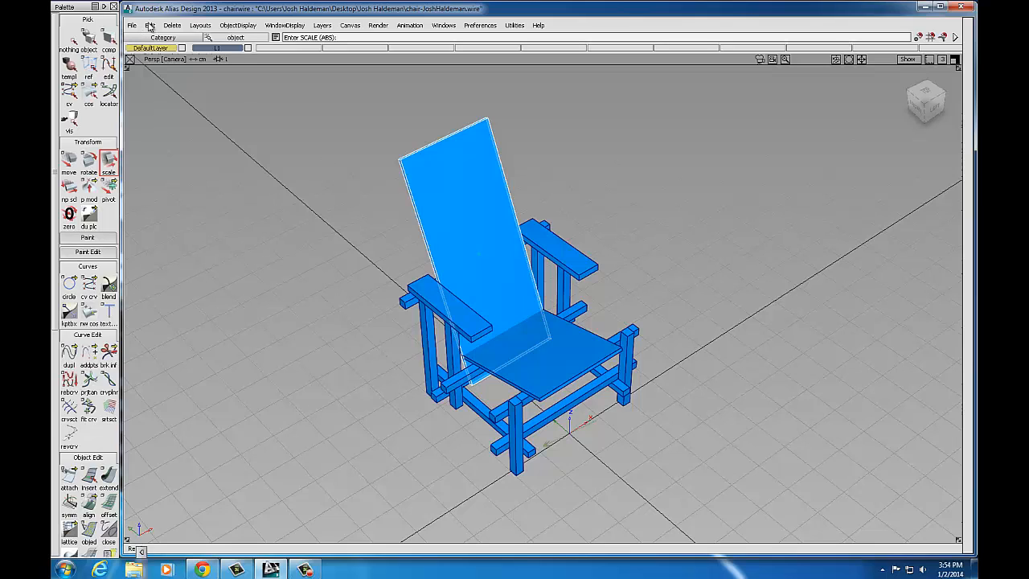
{"action": "left_click", "coordinate": [135, 25]}
{"action": "left_click", "coordinate": [140, 93]}
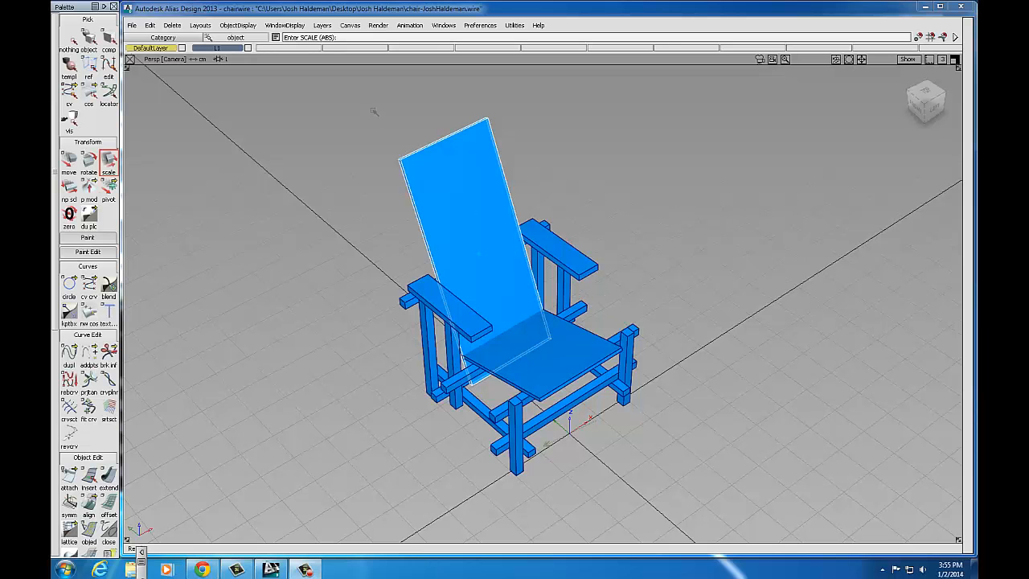
Step: Open the Multi-lister Shaders window with large-icon swatches, placed at the upper left
{"action": "left_click", "coordinate": [378, 25]}
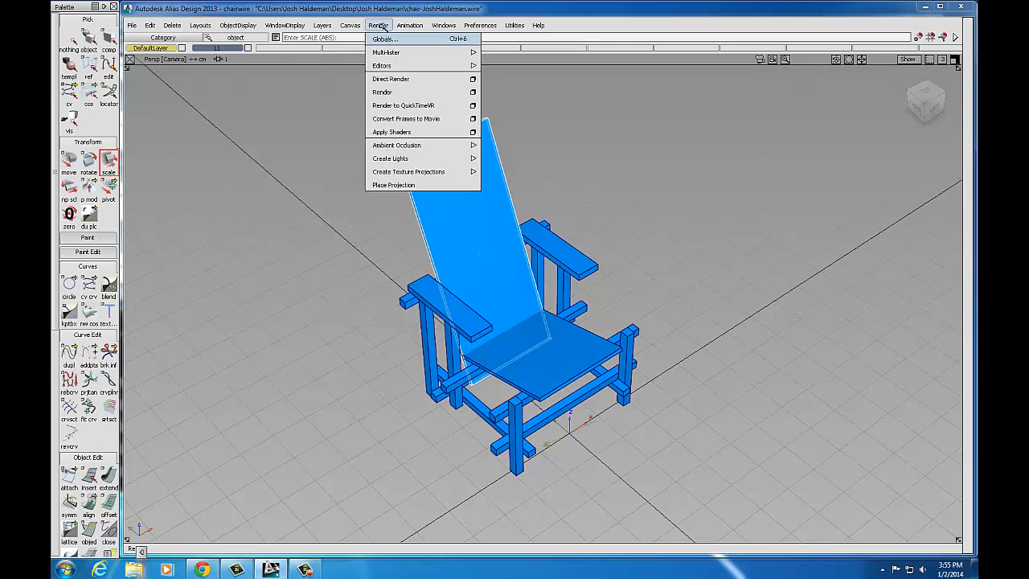
{"action": "mouse_move", "coordinate": [392, 53]}
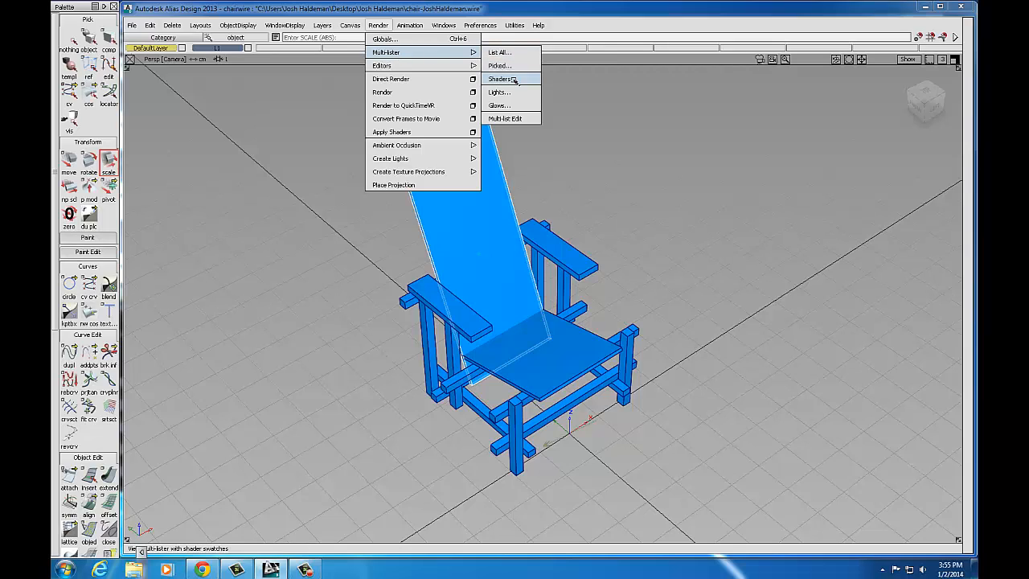
{"action": "left_click", "coordinate": [502, 79]}
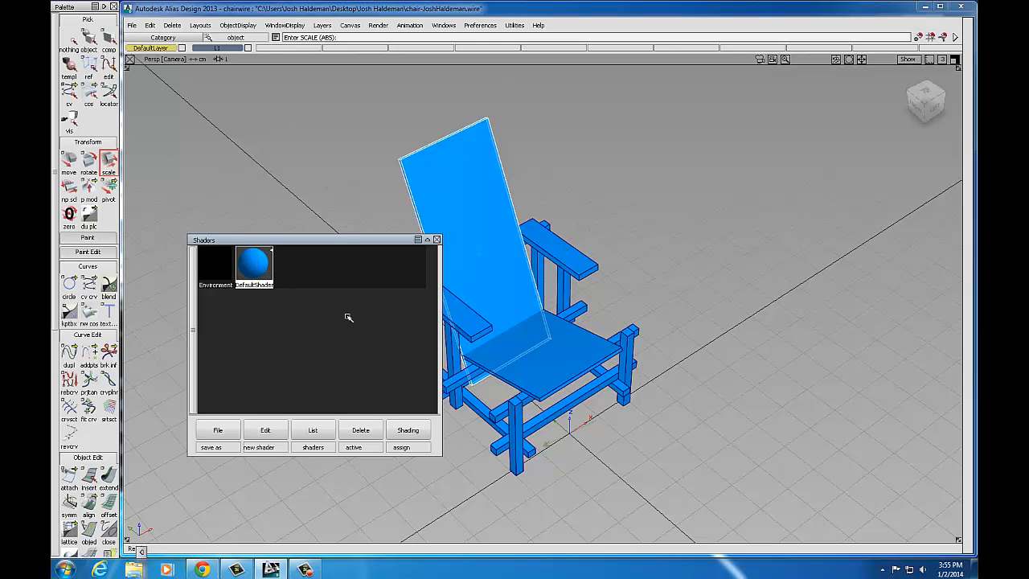
{"action": "left_click", "coordinate": [429, 240]}
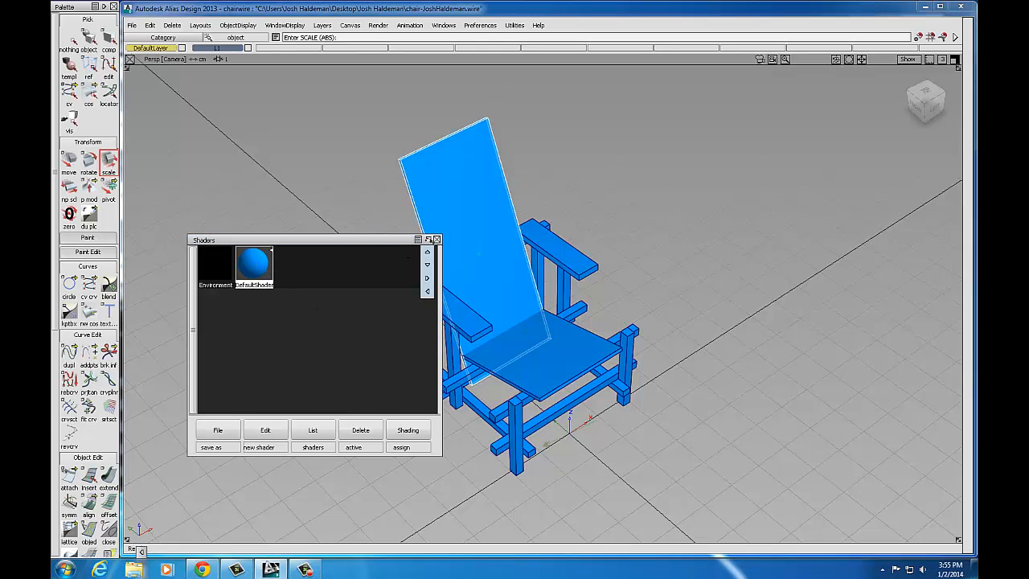
{"action": "left_click", "coordinate": [418, 240]}
{"action": "left_click", "coordinate": [423, 268]}
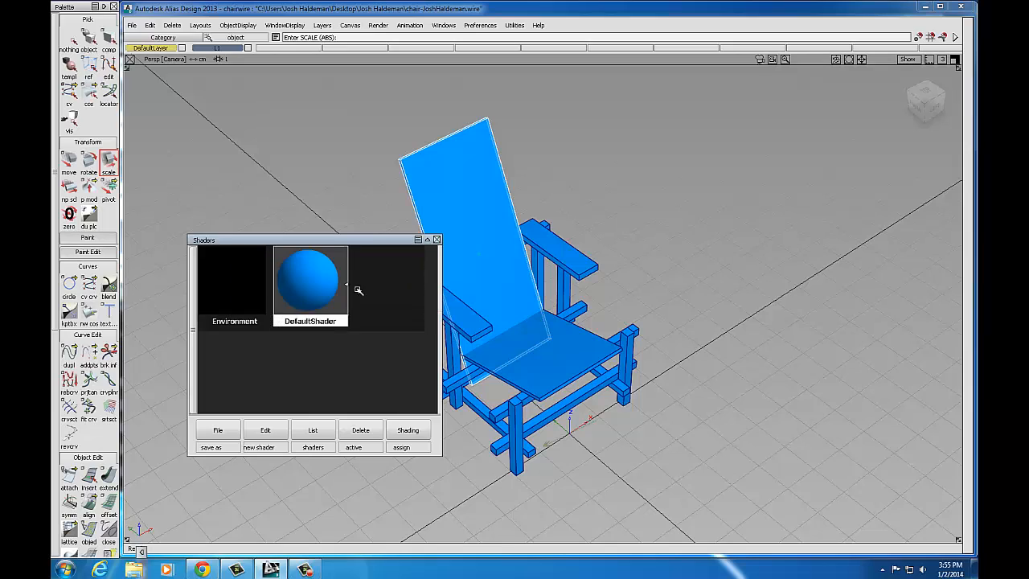
{"action": "left_click_drag", "start_coordinate": [296, 240], "coordinate": [291, 206]}
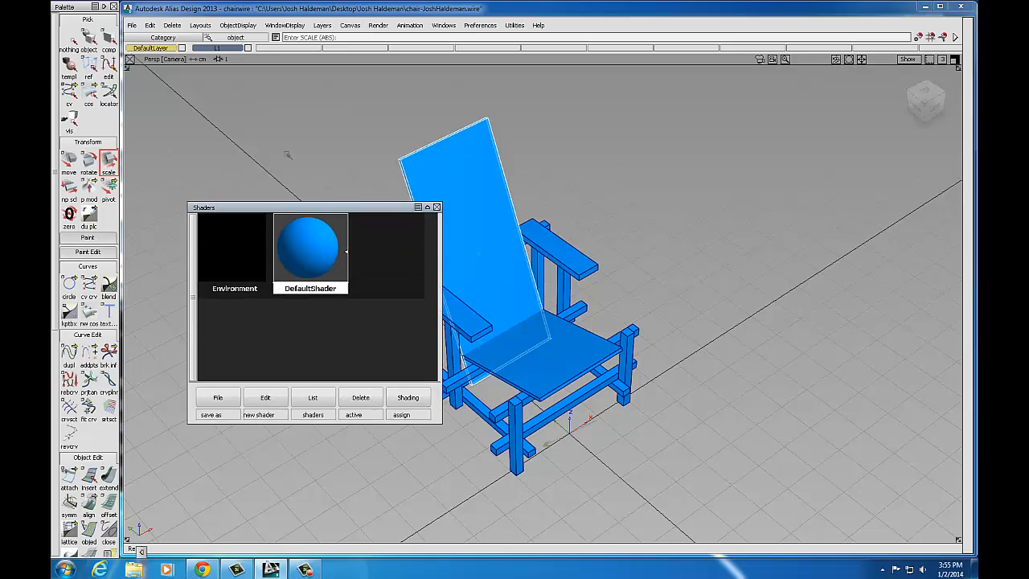
{"action": "left_click_drag", "start_coordinate": [287, 155], "coordinate": [276, 137]}
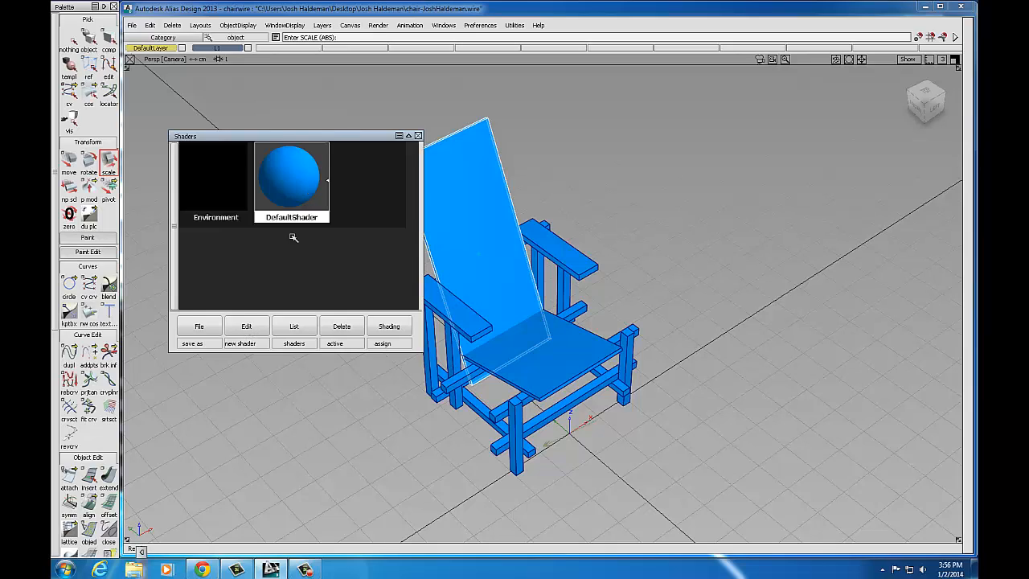
{"action": "left_click", "coordinate": [247, 326]}
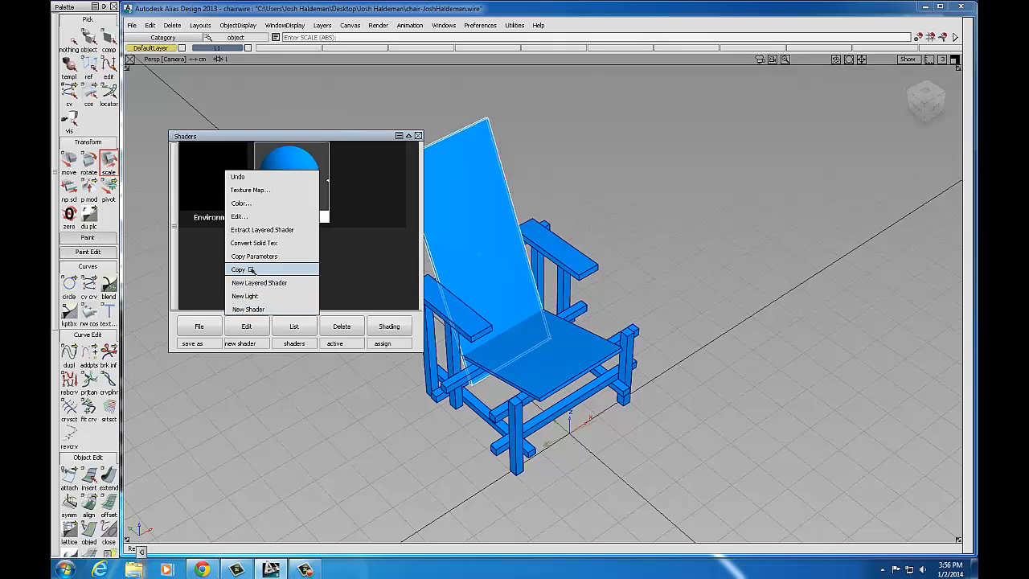
Step: Add a new Lambert shader and rename it 'Blue' in its parameter editor
{"action": "left_click", "coordinate": [256, 310]}
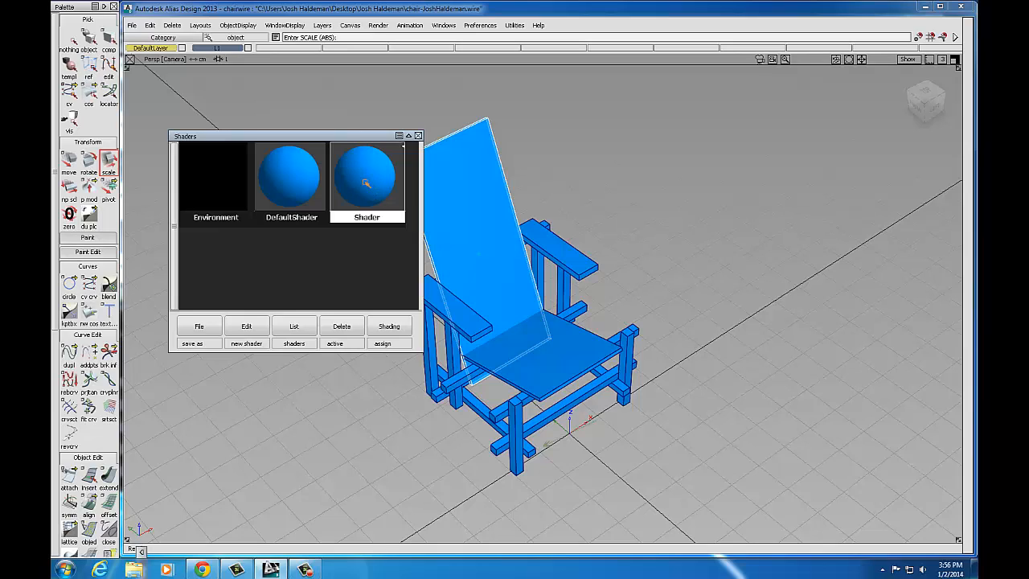
{"action": "double_click", "coordinate": [366, 178]}
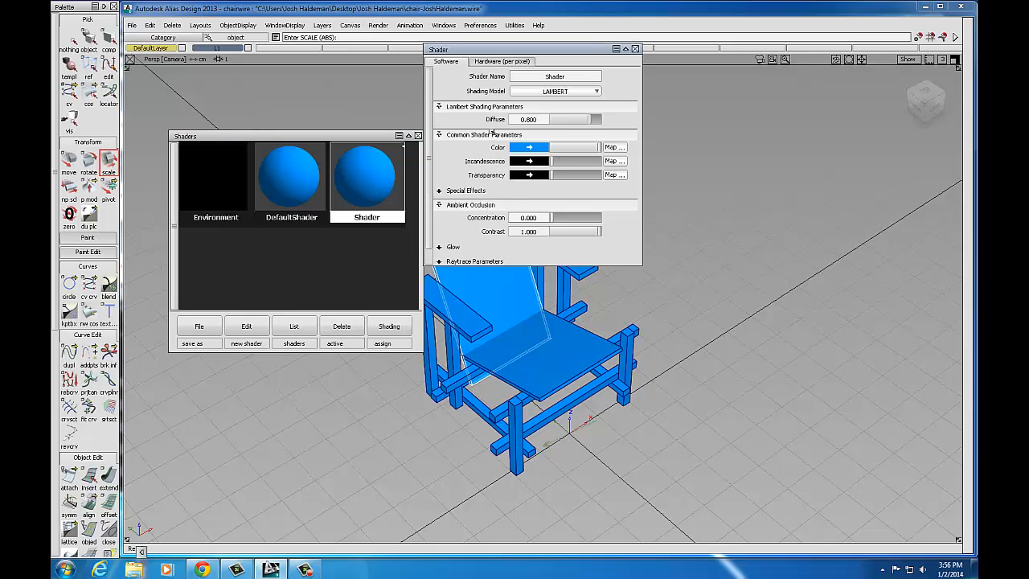
{"action": "left_click_drag", "start_coordinate": [561, 52], "coordinate": [593, 103]}
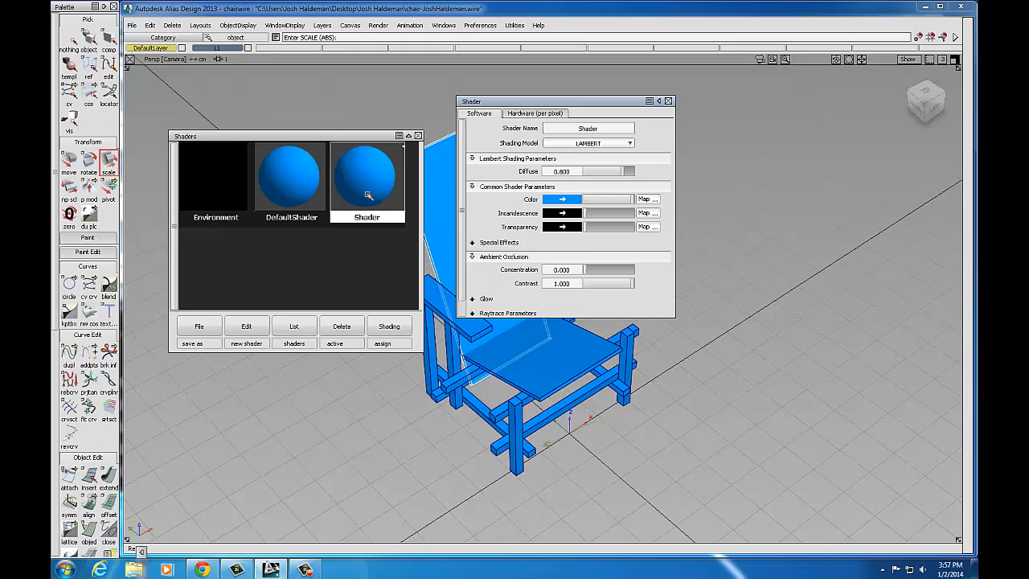
{"action": "left_click", "coordinate": [603, 128]}
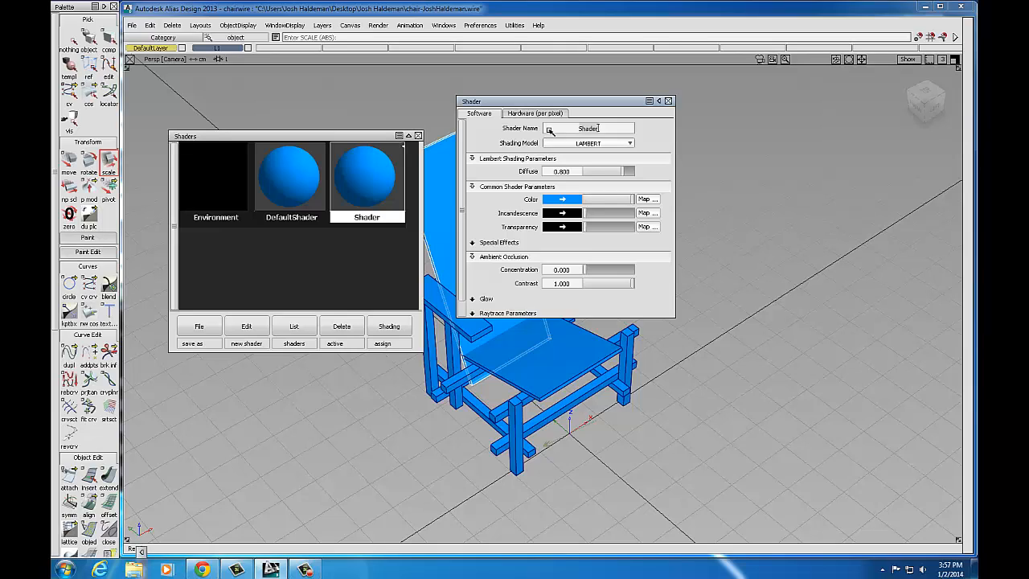
{"action": "type", "text": "Blue"}
{"action": "key", "text": "Return"}
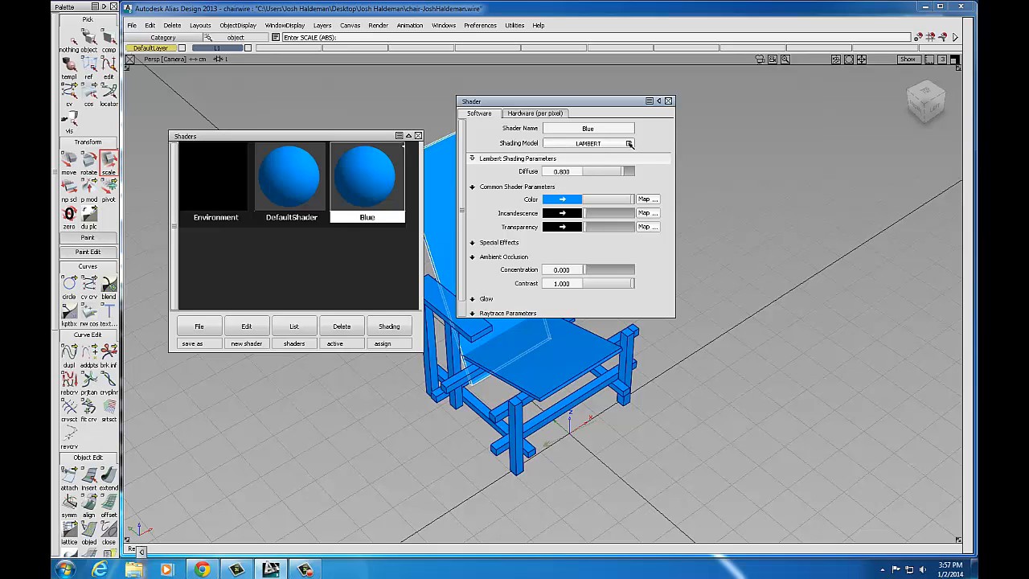
Step: Try the PHONG, BLINN and LIGHTSOURCE shading models on Blue, settling on PHONG
{"action": "left_click", "coordinate": [631, 144]}
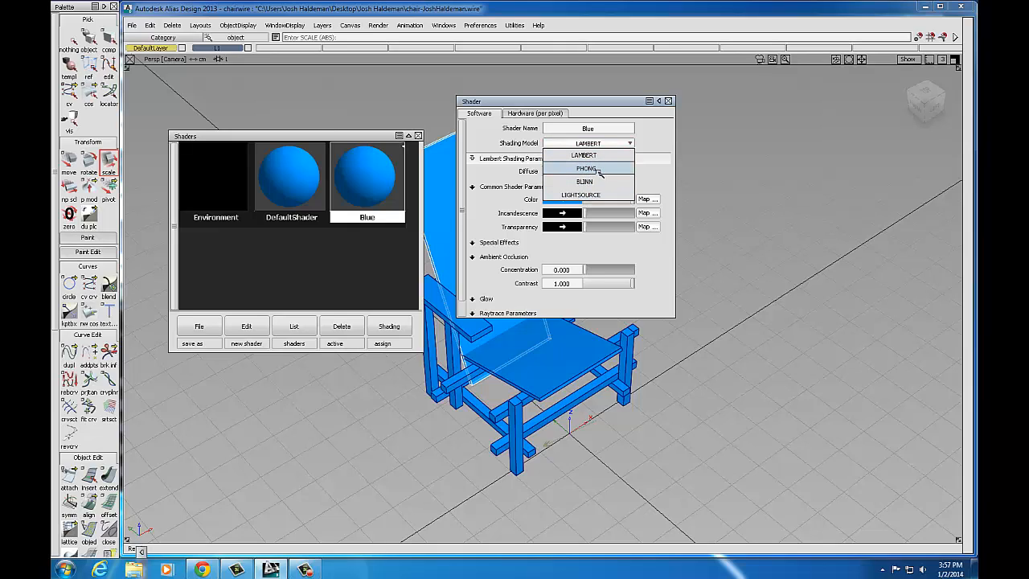
{"action": "left_click", "coordinate": [597, 171]}
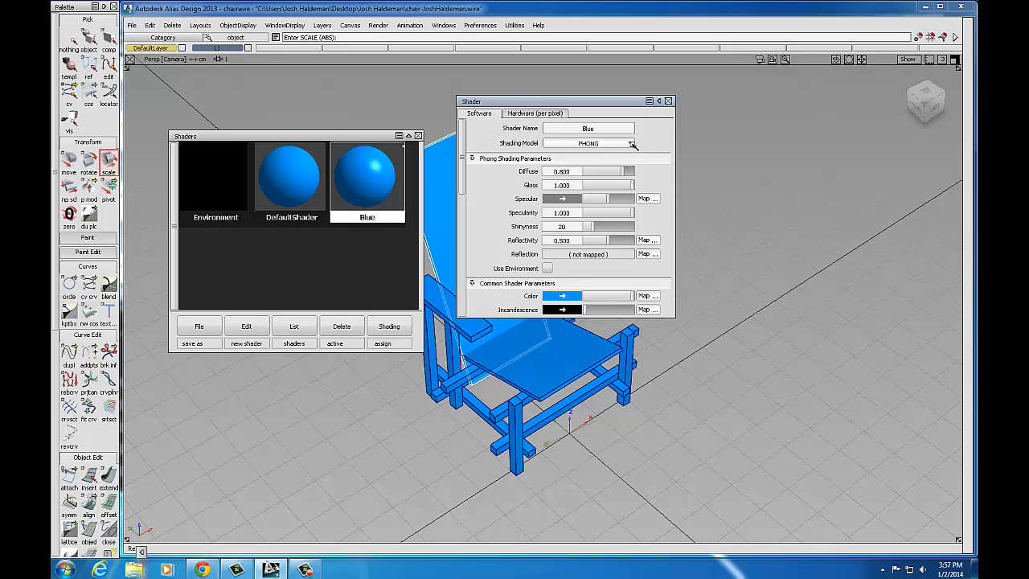
{"action": "left_click", "coordinate": [633, 144]}
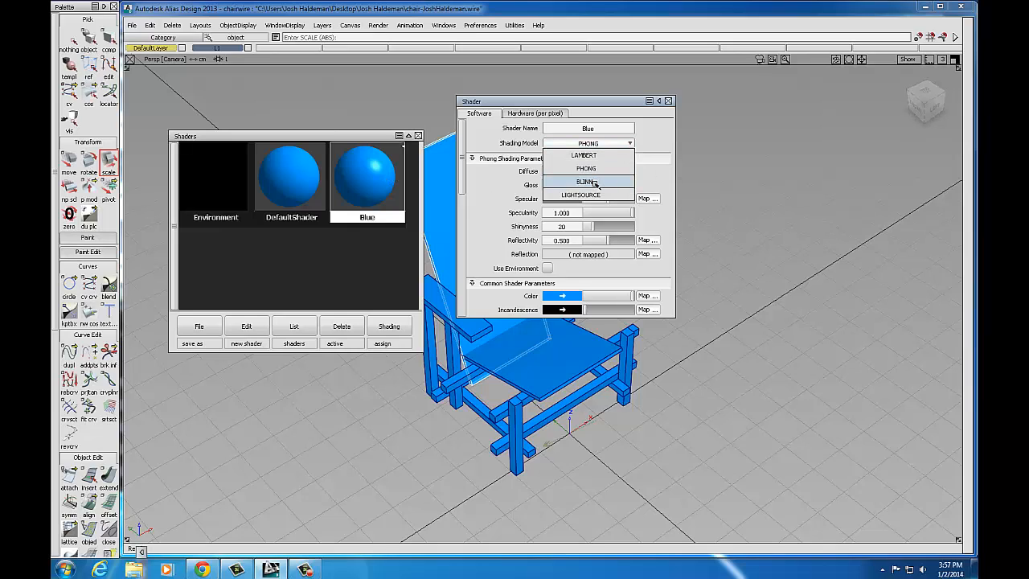
{"action": "left_click", "coordinate": [595, 185]}
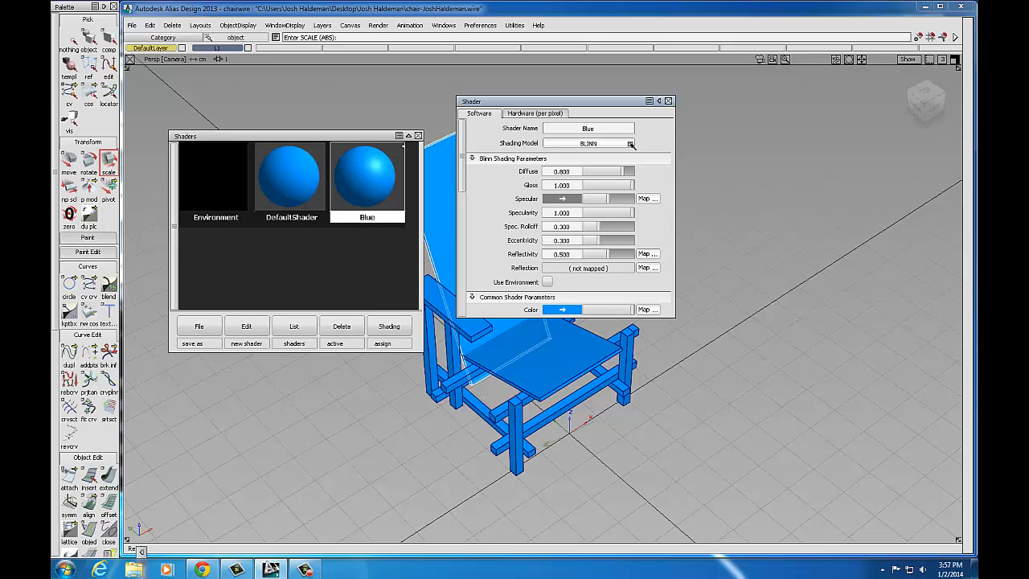
{"action": "left_click", "coordinate": [631, 144]}
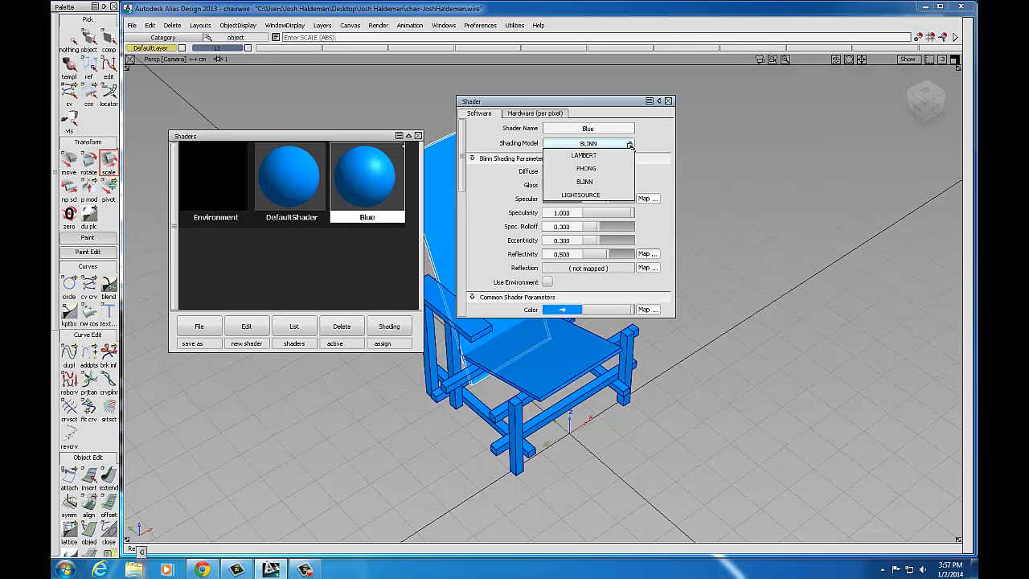
{"action": "left_click", "coordinate": [584, 195]}
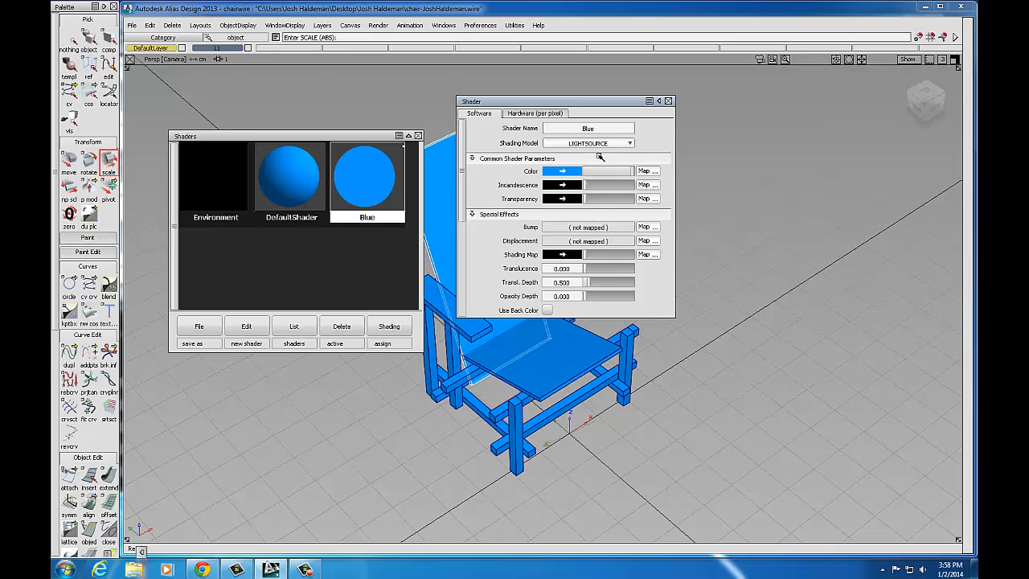
{"action": "left_click", "coordinate": [631, 144]}
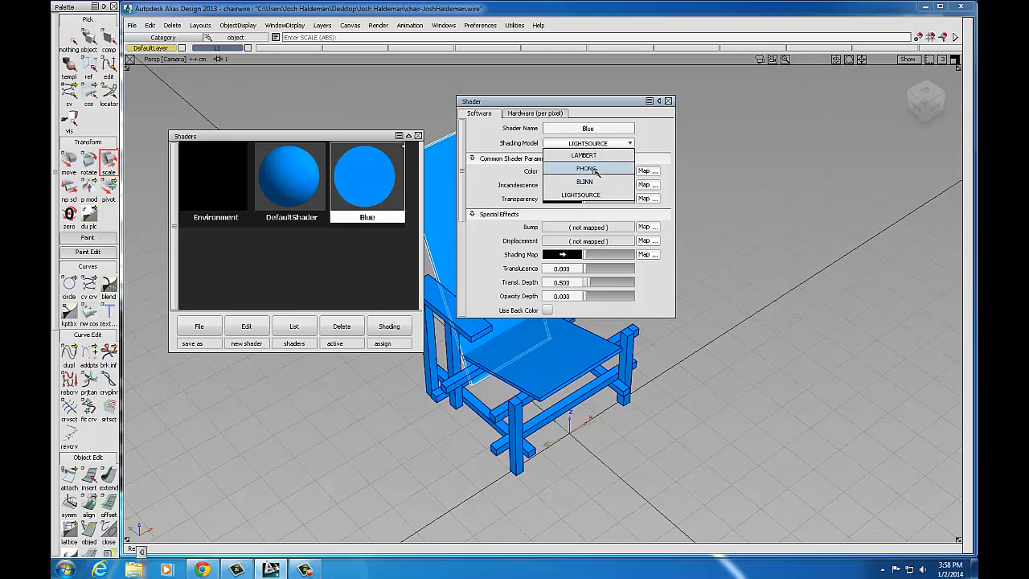
{"action": "left_click", "coordinate": [593, 168]}
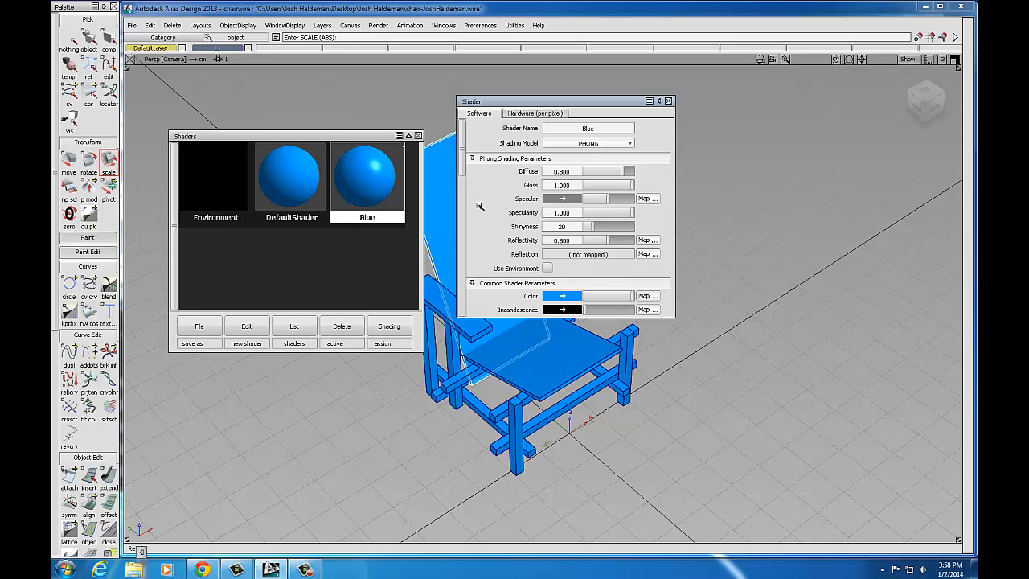
{"action": "left_click_drag", "start_coordinate": [463, 168], "coordinate": [462, 176]}
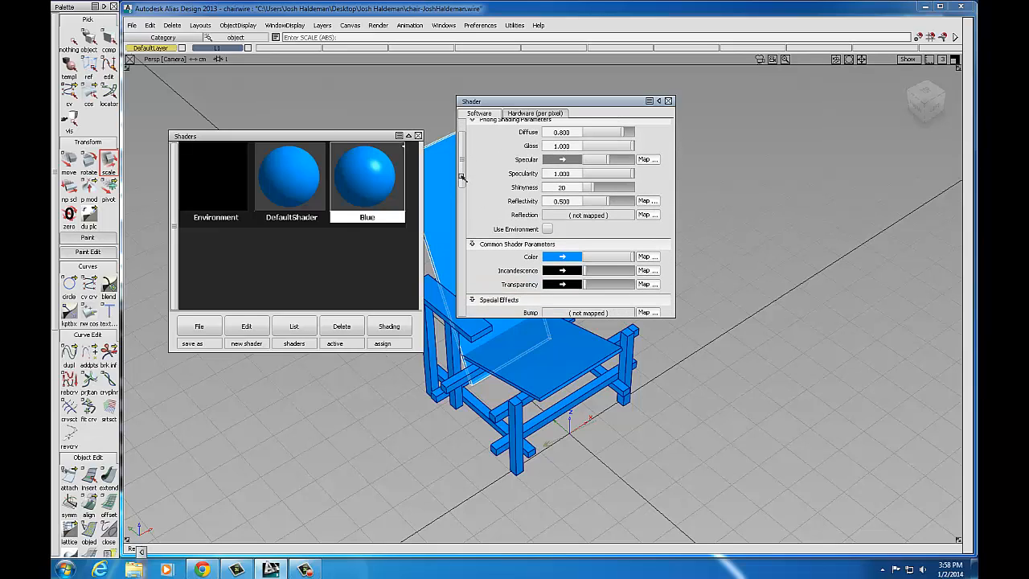
{"action": "left_click_drag", "start_coordinate": [461, 177], "coordinate": [462, 182]}
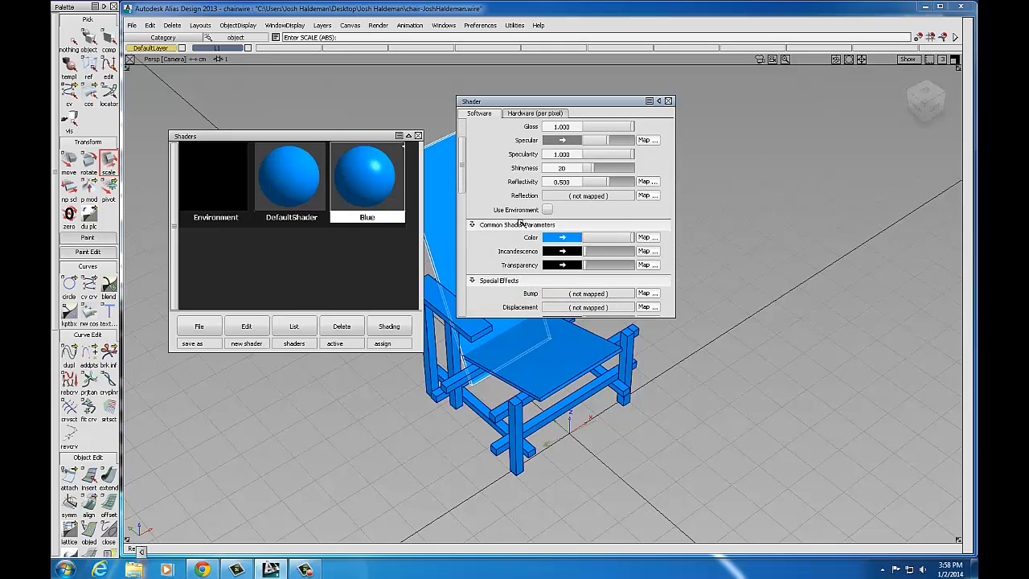
Step: Set the Blue shader's colour to pure blue, RGB 0, 0, 255, and close its editors
{"action": "left_click", "coordinate": [572, 237]}
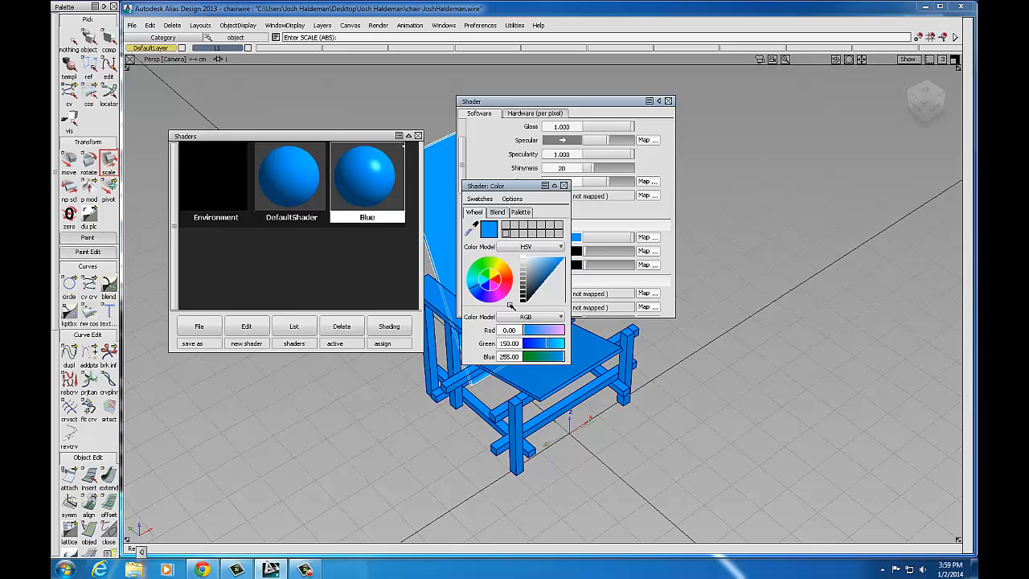
{"action": "left_click", "coordinate": [560, 319]}
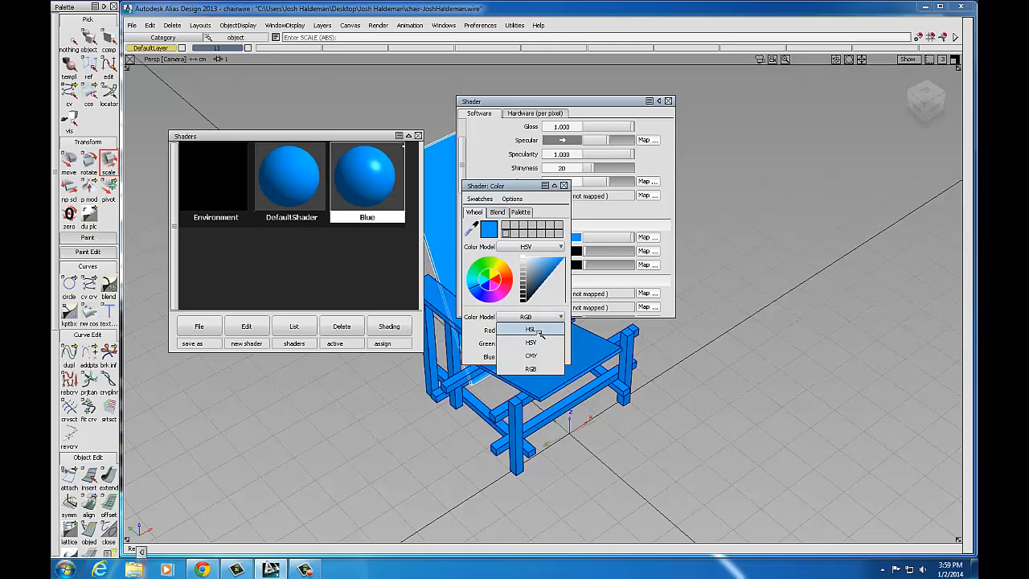
{"action": "left_click", "coordinate": [536, 370]}
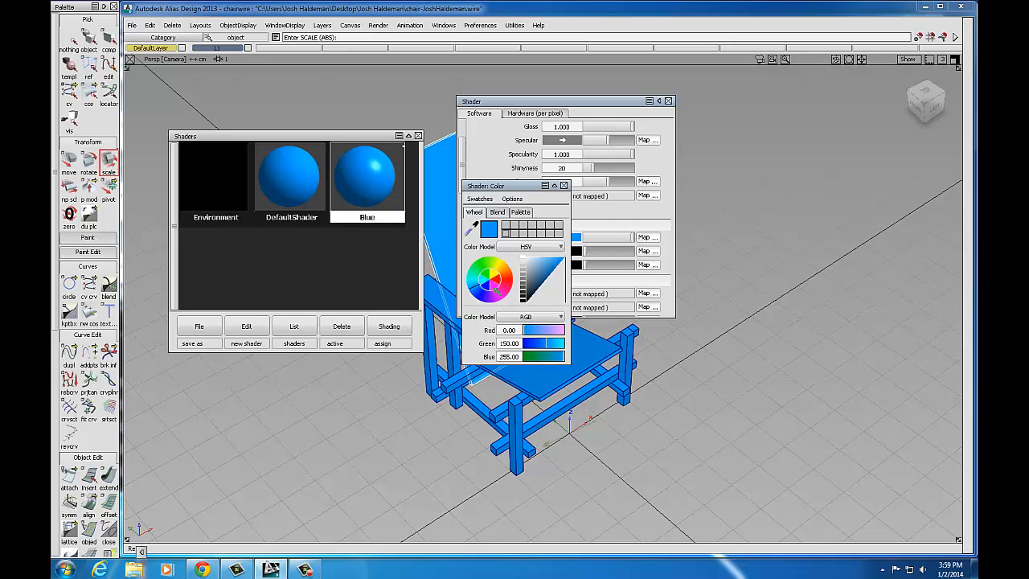
{"action": "left_click_drag", "start_coordinate": [496, 267], "coordinate": [487, 265]}
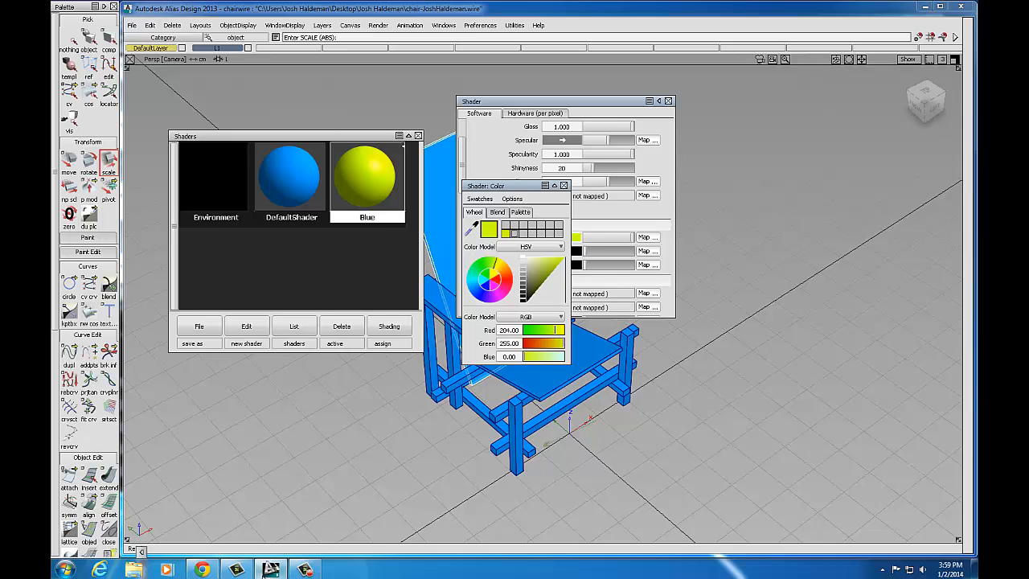
{"action": "mouse_move", "coordinate": [272, 568]}
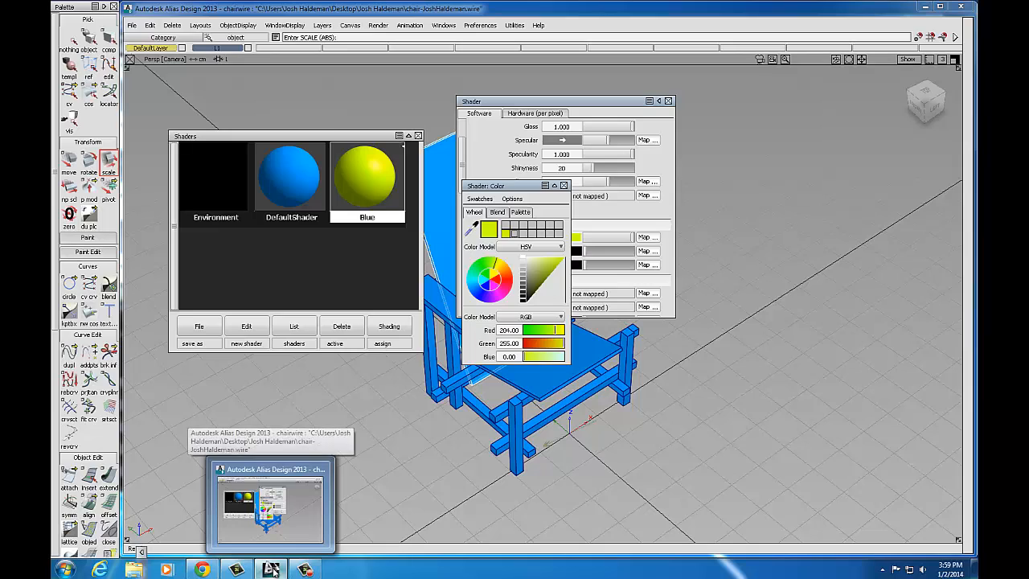
{"action": "mouse_move", "coordinate": [203, 568]}
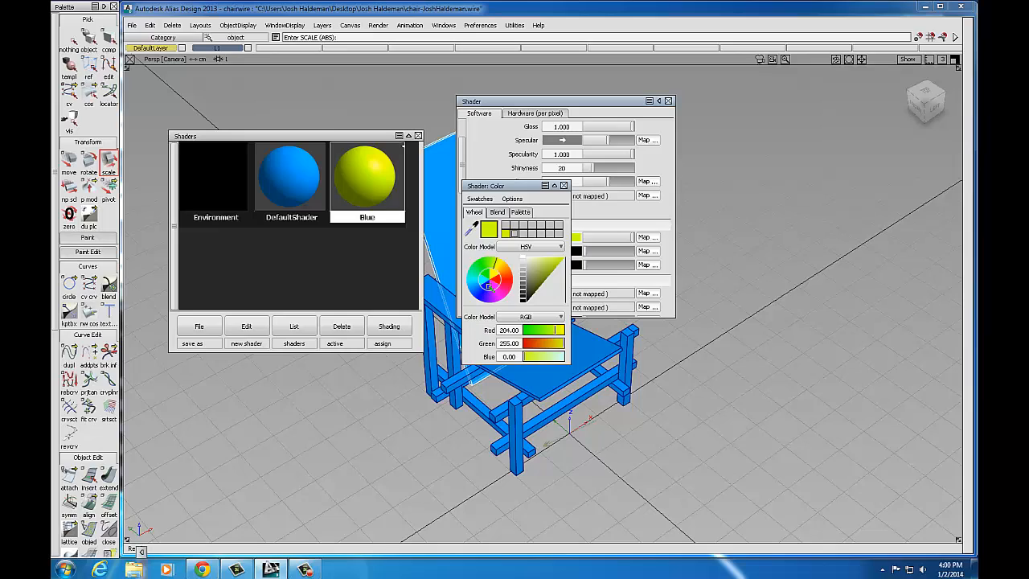
{"action": "left_click_drag", "start_coordinate": [487, 284], "coordinate": [491, 275]}
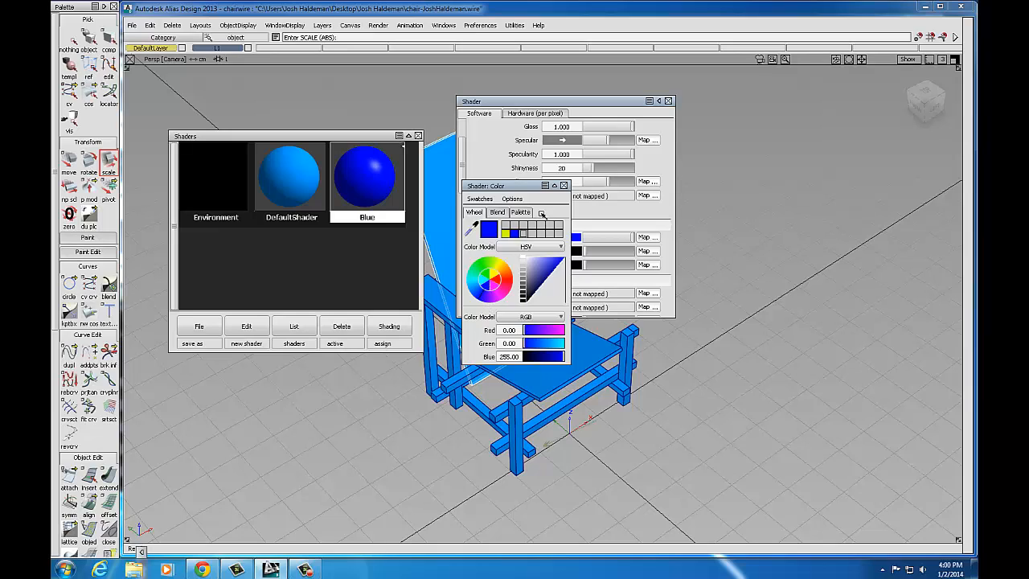
{"action": "left_click", "coordinate": [564, 186]}
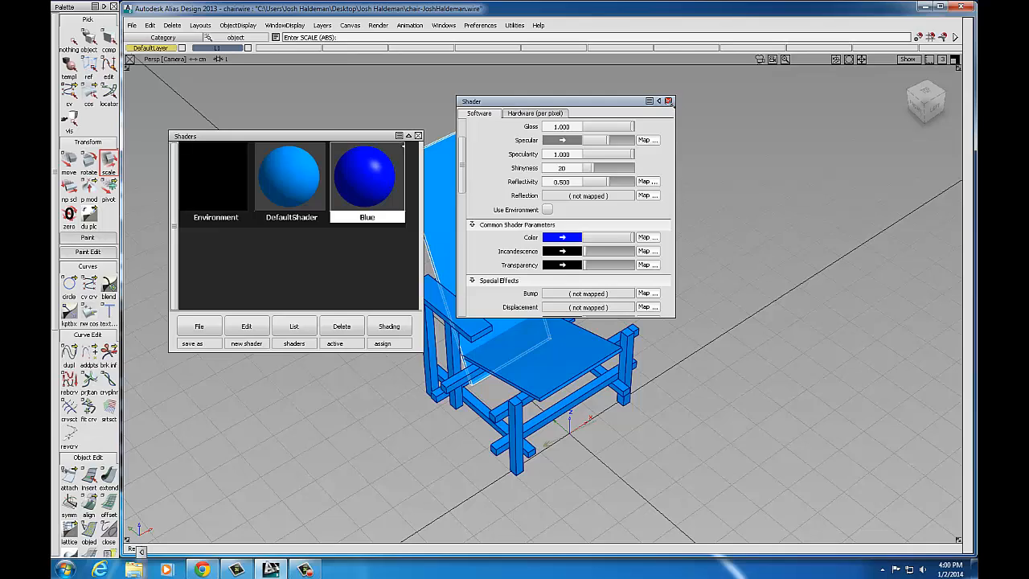
{"action": "left_click", "coordinate": [667, 101]}
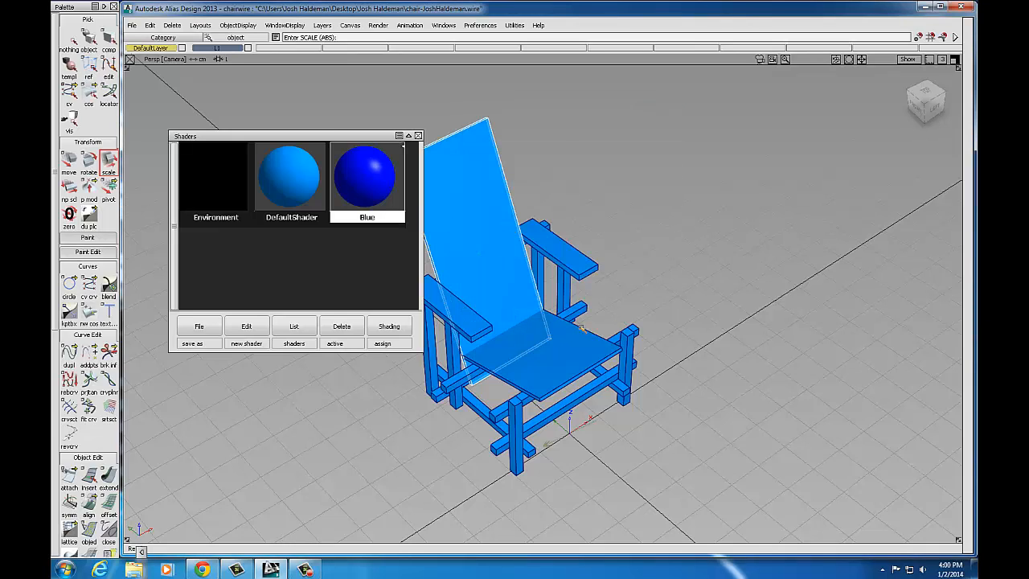
Step: Select the seat board, assign it the Blue shader, then clear the selection
{"action": "left_click", "coordinate": [73, 38]}
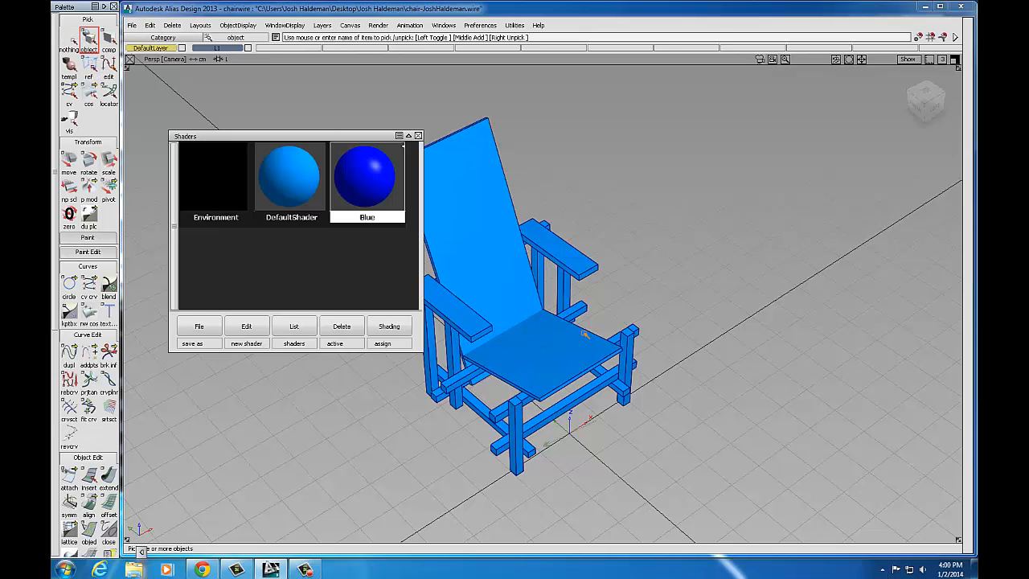
{"action": "left_click", "coordinate": [514, 316]}
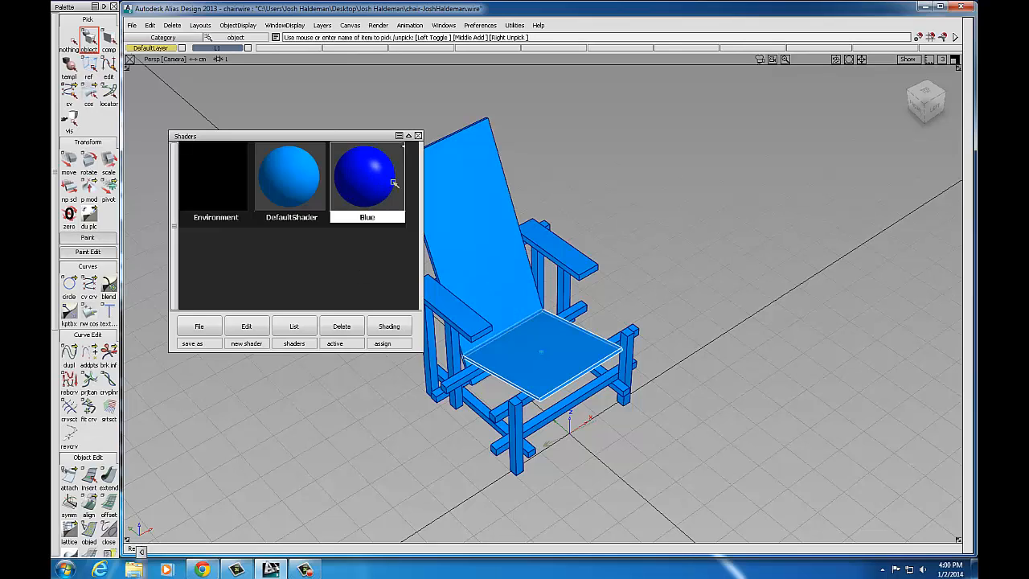
{"action": "left_click", "coordinate": [390, 325]}
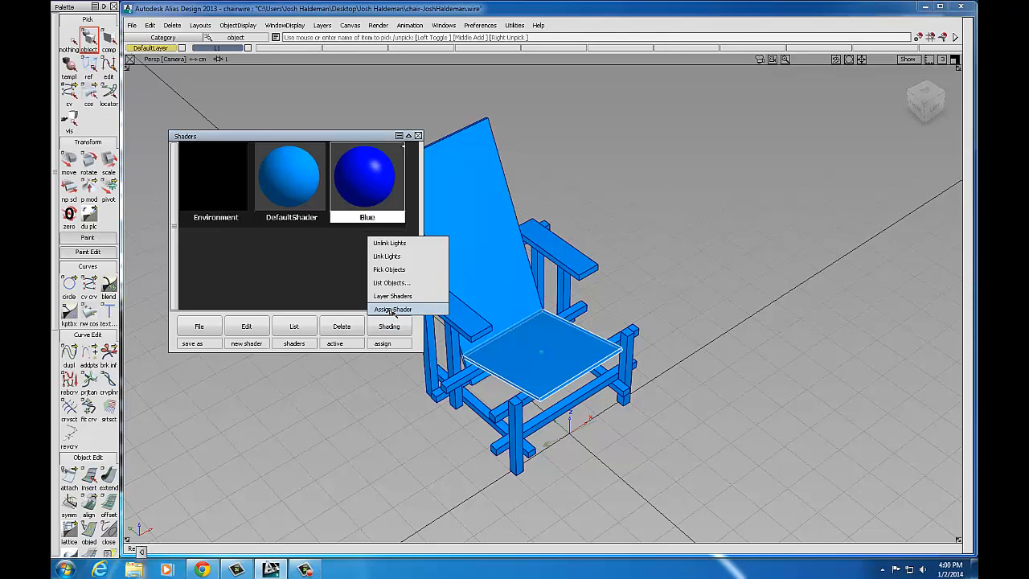
{"action": "left_click", "coordinate": [391, 310]}
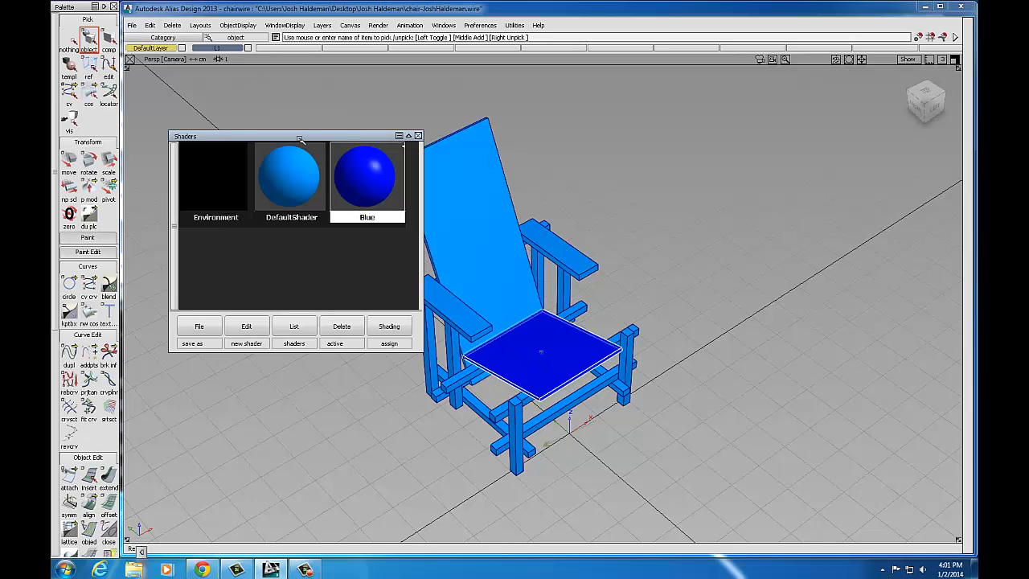
{"action": "left_click_drag", "start_coordinate": [298, 139], "coordinate": [263, 87]}
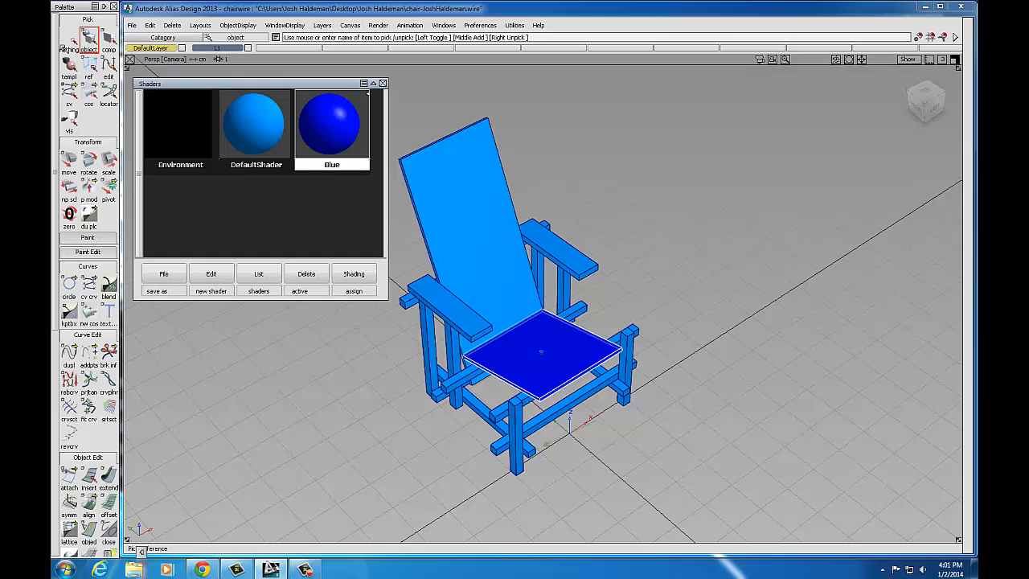
{"action": "left_click", "coordinate": [70, 40]}
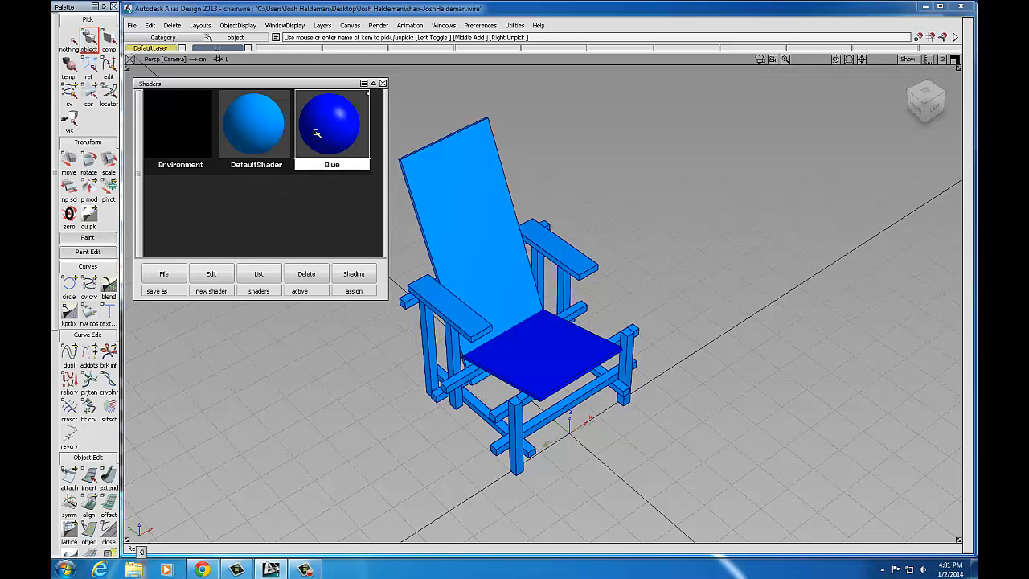
Step: Copy the Blue shader into a new shader named 'Red' coloured RGB 255, 0, 0
{"action": "left_click", "coordinate": [212, 274]}
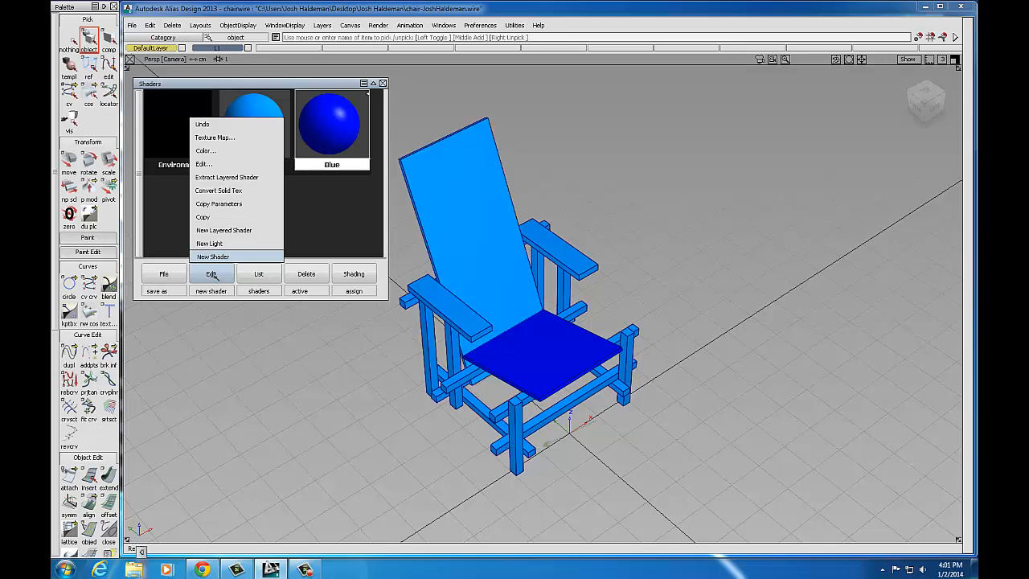
{"action": "left_click", "coordinate": [204, 217]}
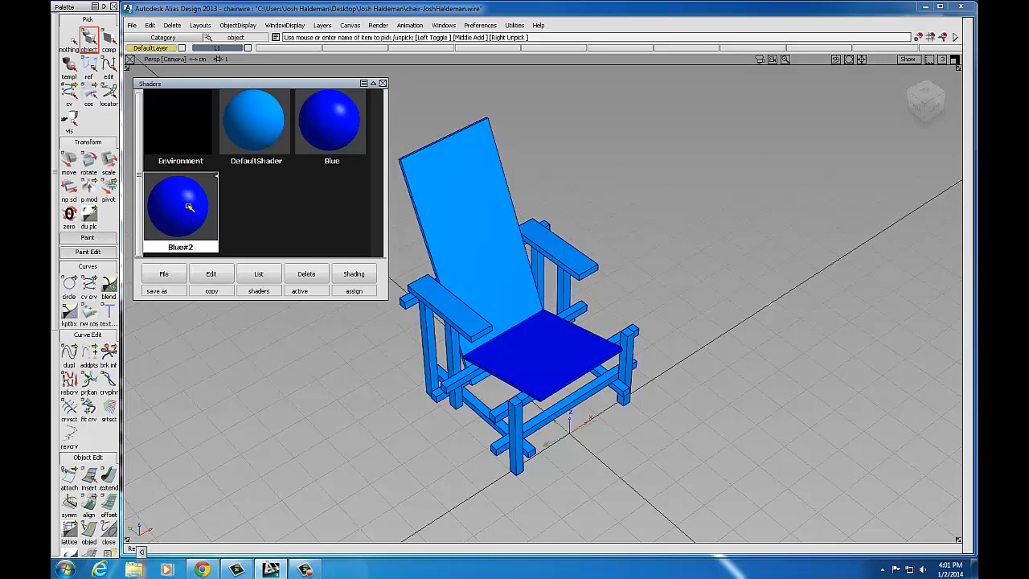
{"action": "double_click", "coordinate": [188, 208]}
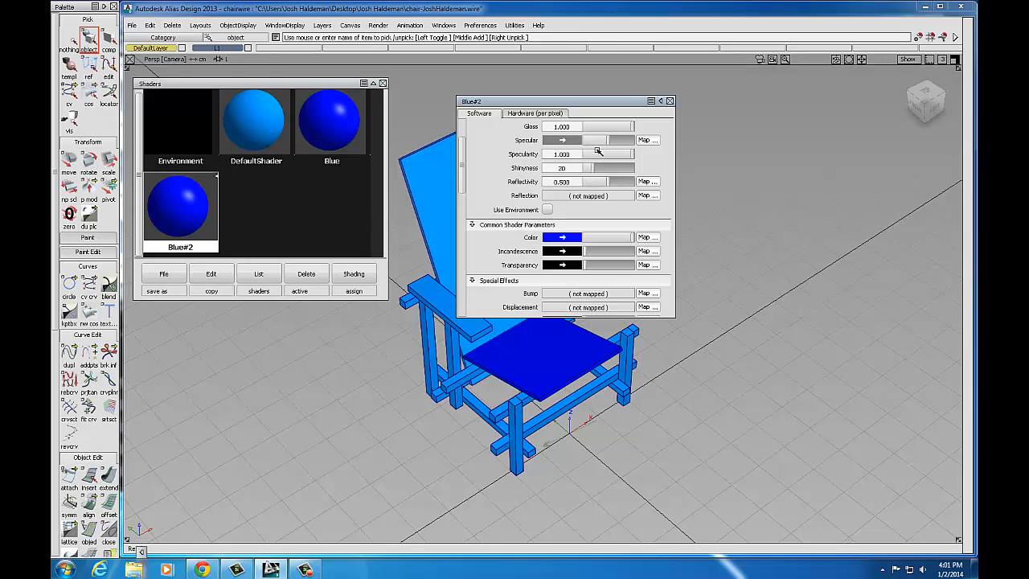
{"action": "scroll", "coordinate": [470, 177], "scroll_direction": "up", "scroll_amount": 3}
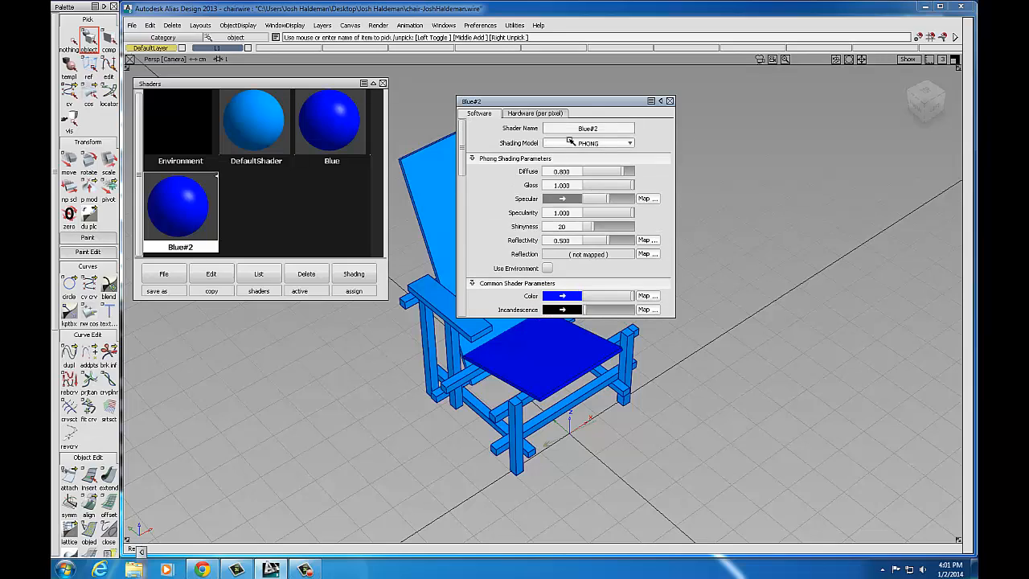
{"action": "type", "text": "Red"}
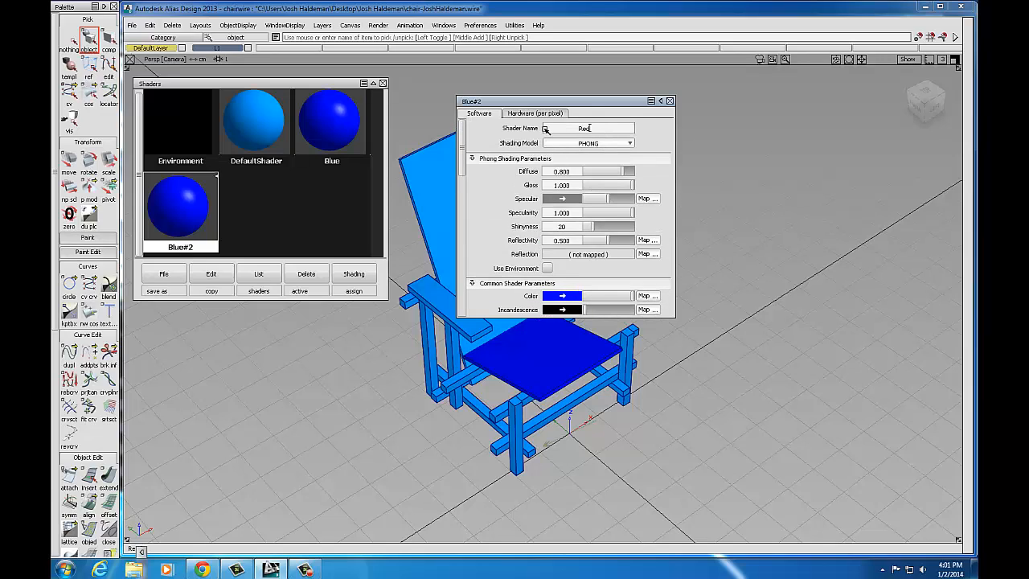
{"action": "key", "text": "Return"}
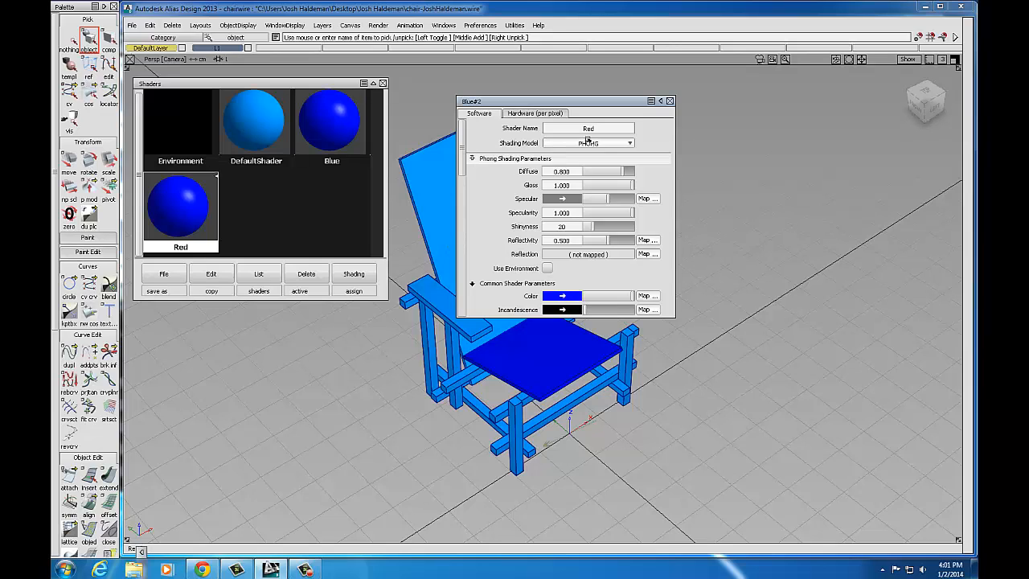
{"action": "left_click_drag", "start_coordinate": [464, 150], "coordinate": [463, 181]}
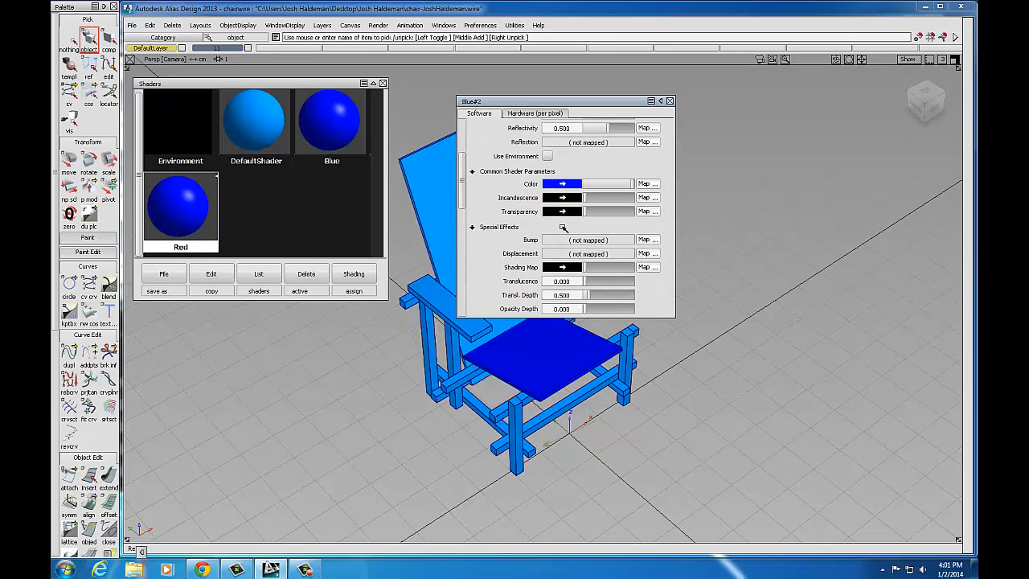
{"action": "left_click", "coordinate": [571, 184]}
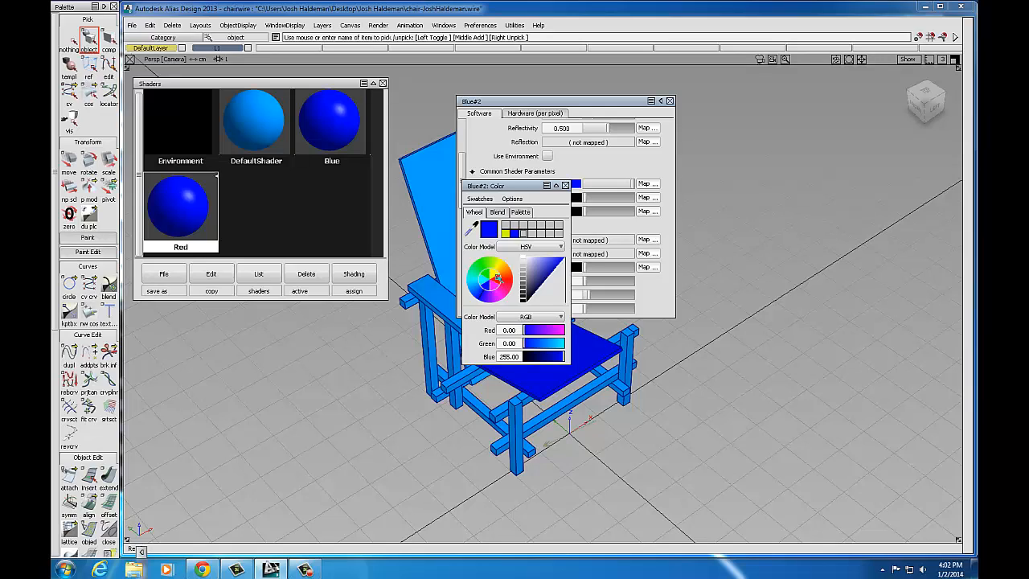
{"action": "left_click", "coordinate": [497, 279]}
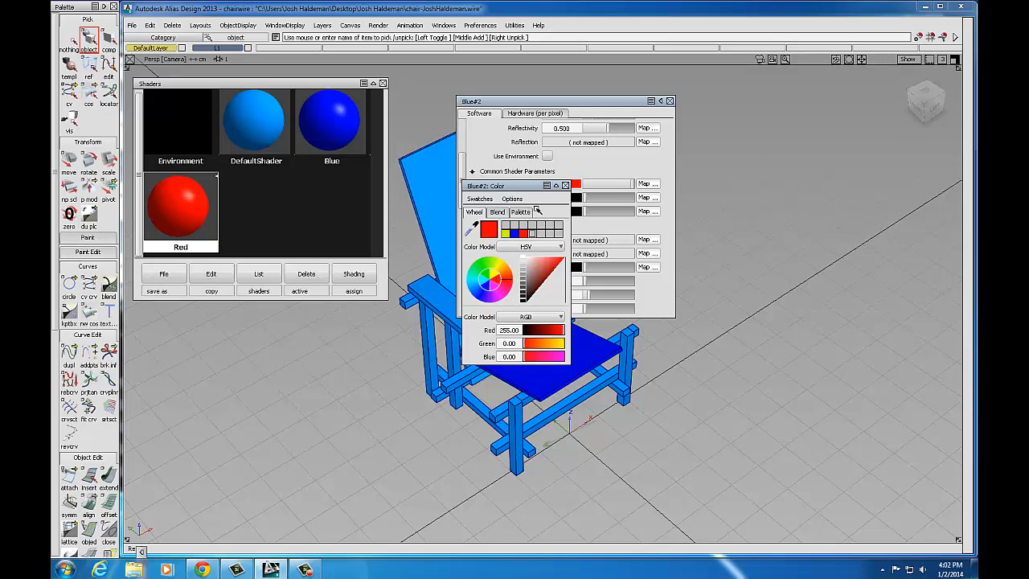
{"action": "left_click", "coordinate": [566, 185]}
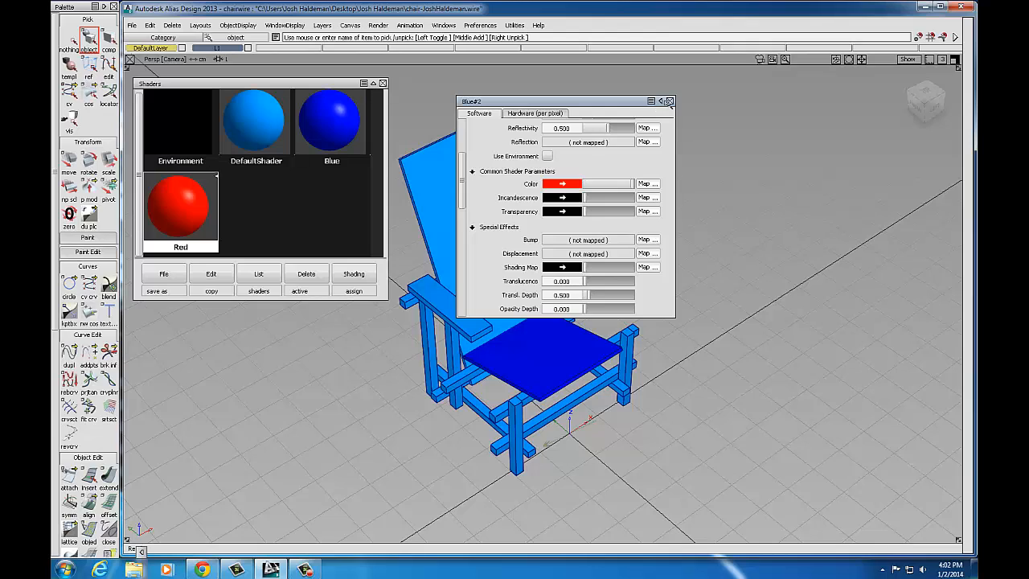
{"action": "left_click", "coordinate": [670, 100]}
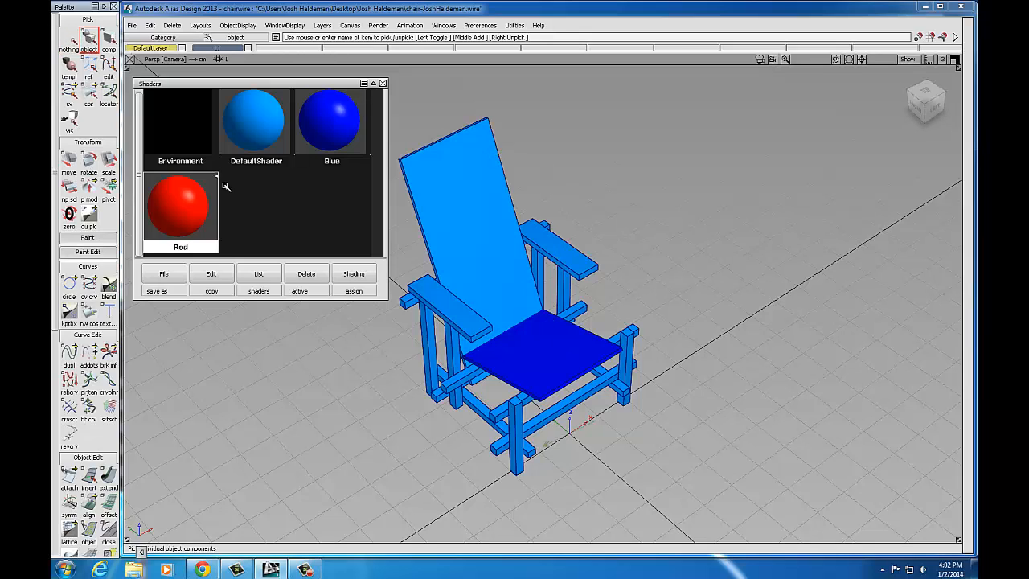
Step: Assign the Red shader to the chair's backrest
{"action": "left_click", "coordinate": [508, 191]}
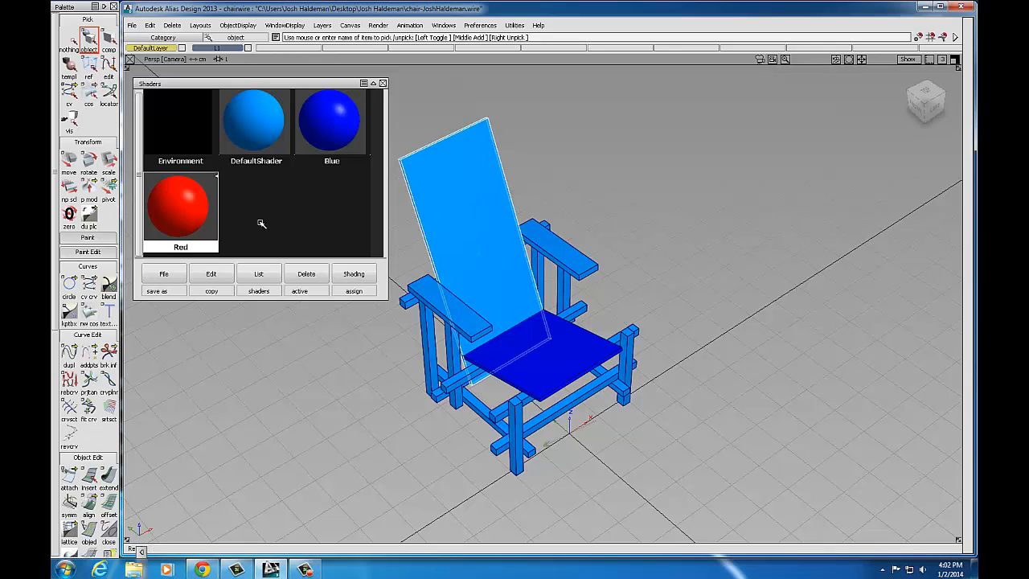
{"action": "left_click", "coordinate": [352, 273]}
{"action": "left_click", "coordinate": [354, 257]}
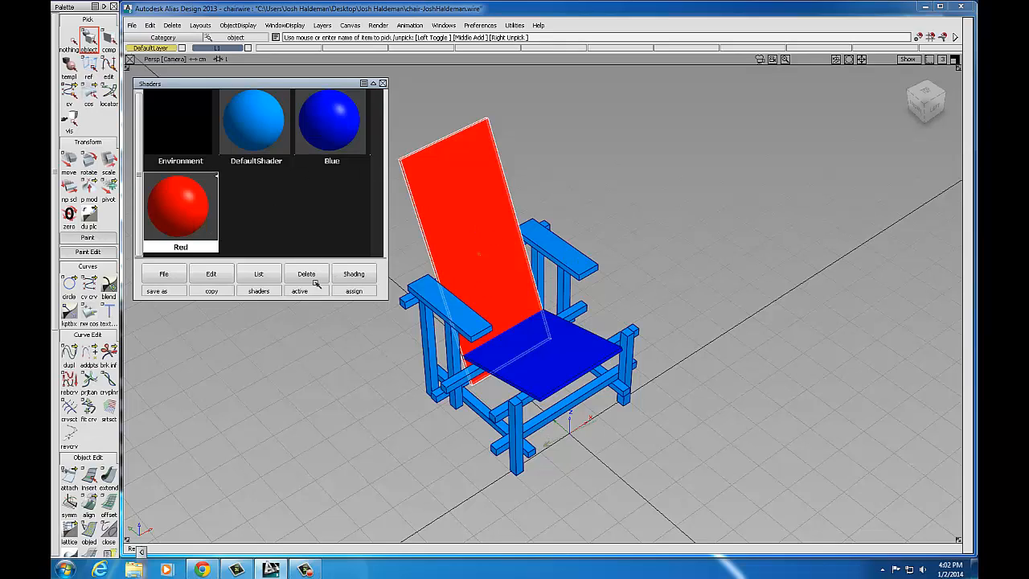
{"action": "left_click", "coordinate": [212, 274]}
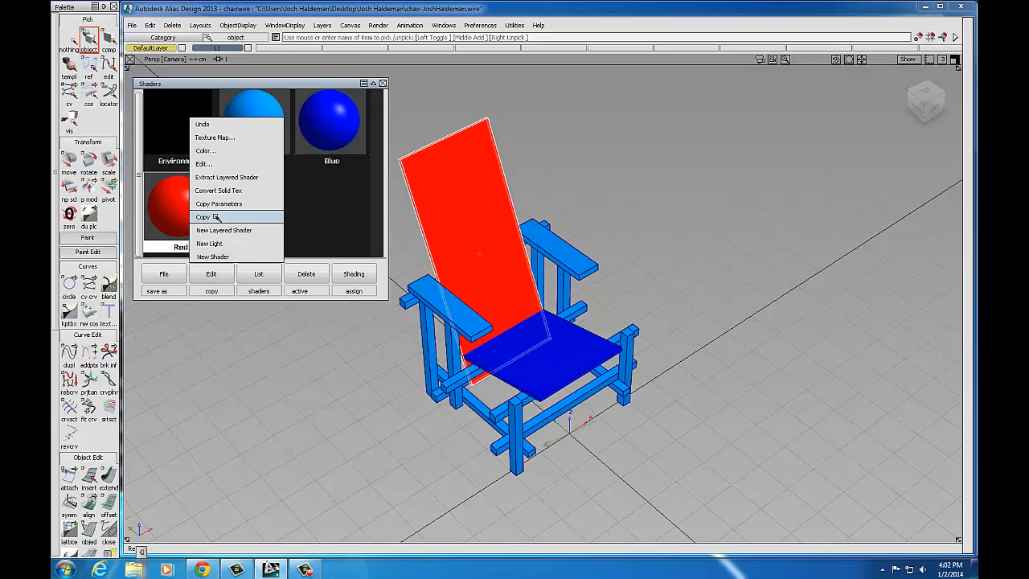
Step: Copy the Red shader as 'Yellow' with colour RGB 255, 255, 0, then deselect the backrest
{"action": "left_click", "coordinate": [216, 217]}
{"action": "double_click", "coordinate": [253, 214]}
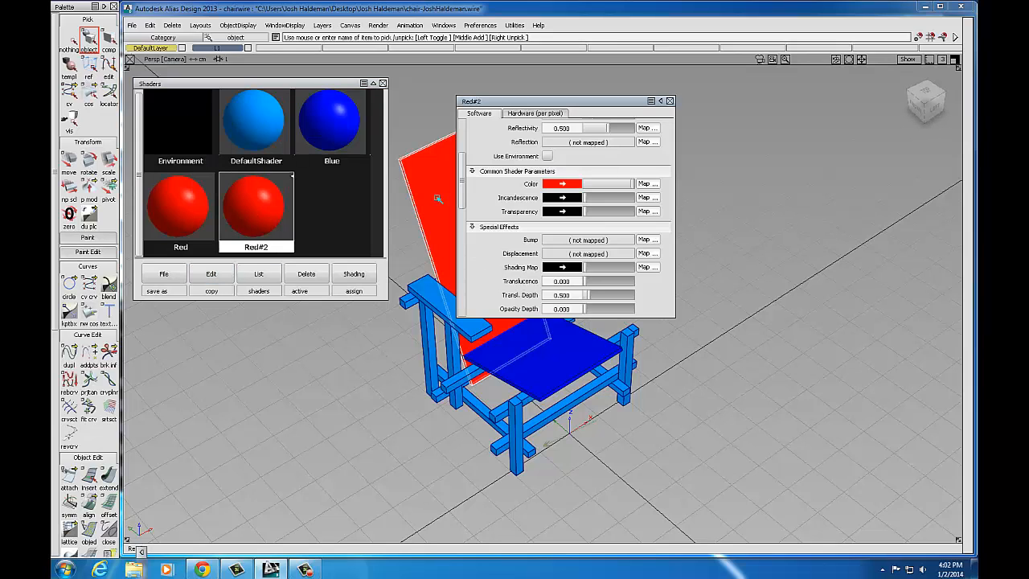
{"action": "left_click_drag", "start_coordinate": [462, 183], "coordinate": [463, 146]}
{"action": "double_click", "coordinate": [587, 129]}
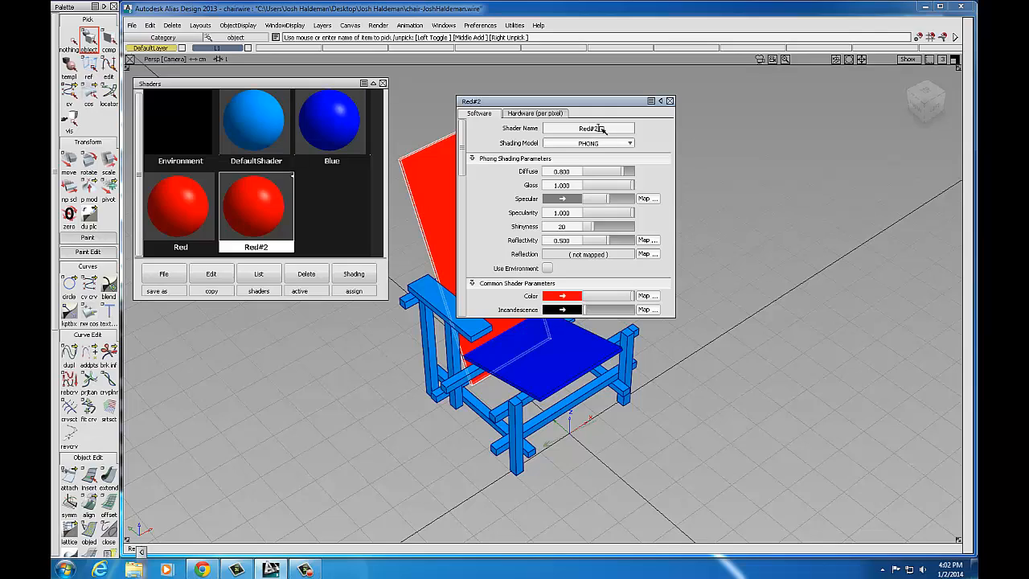
{"action": "key", "text": "BackSpace"}
{"action": "type", "text": "Yellow"}
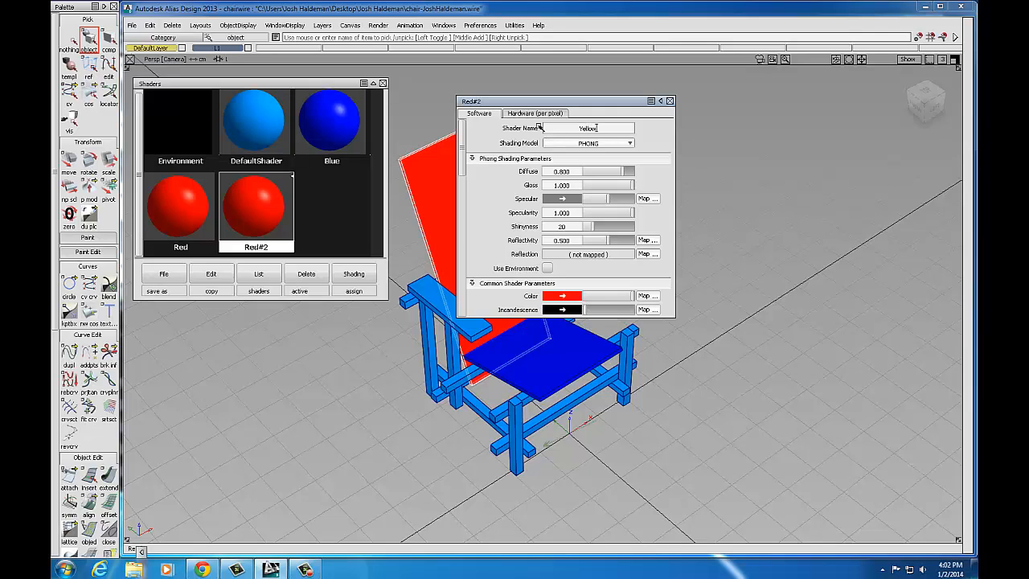
{"action": "key", "text": "Return"}
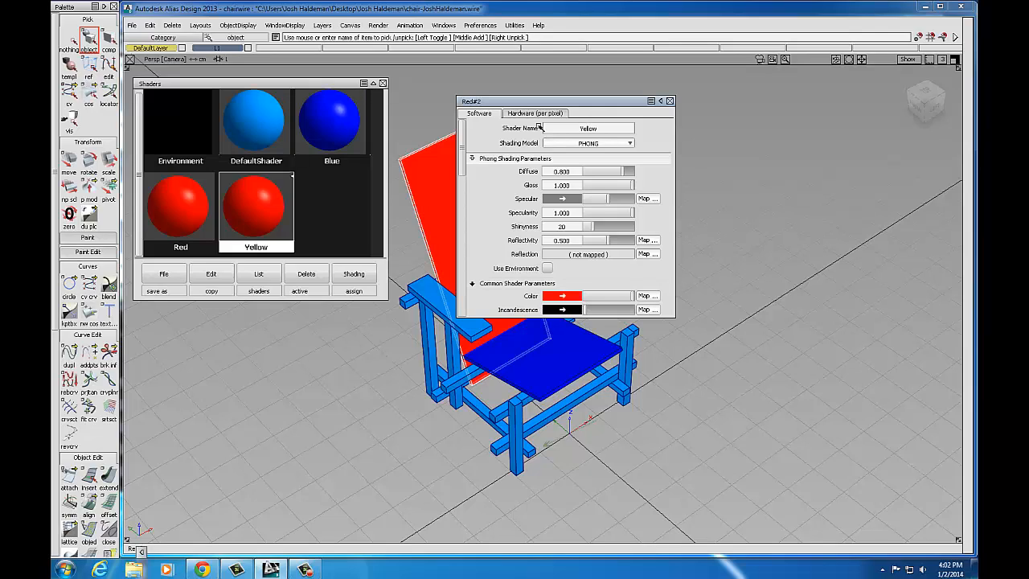
{"action": "left_click", "coordinate": [573, 298]}
{"action": "left_click", "coordinate": [492, 273]}
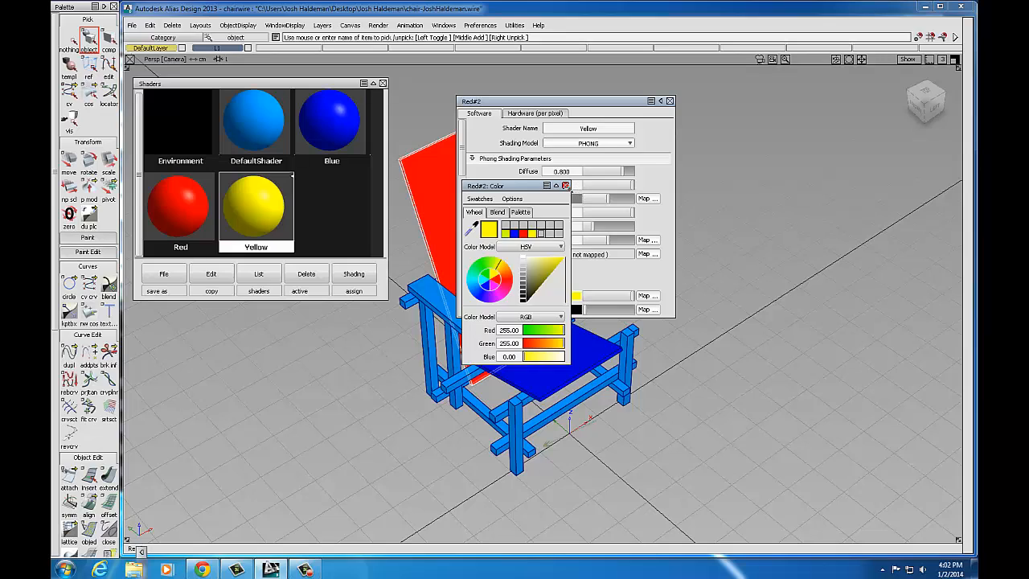
{"action": "left_click", "coordinate": [565, 186]}
{"action": "left_click", "coordinate": [669, 100]}
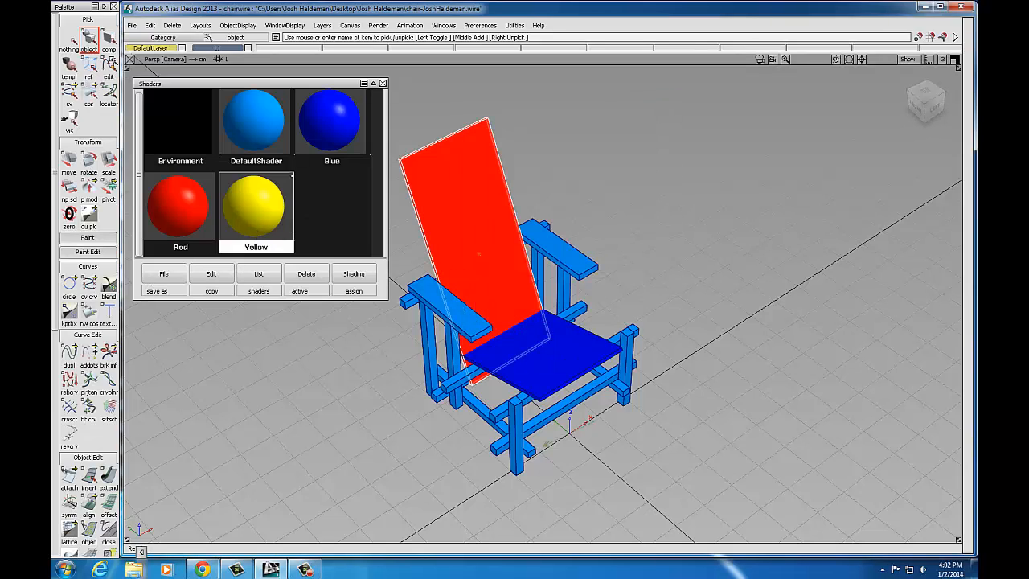
{"action": "left_click", "coordinate": [72, 39]}
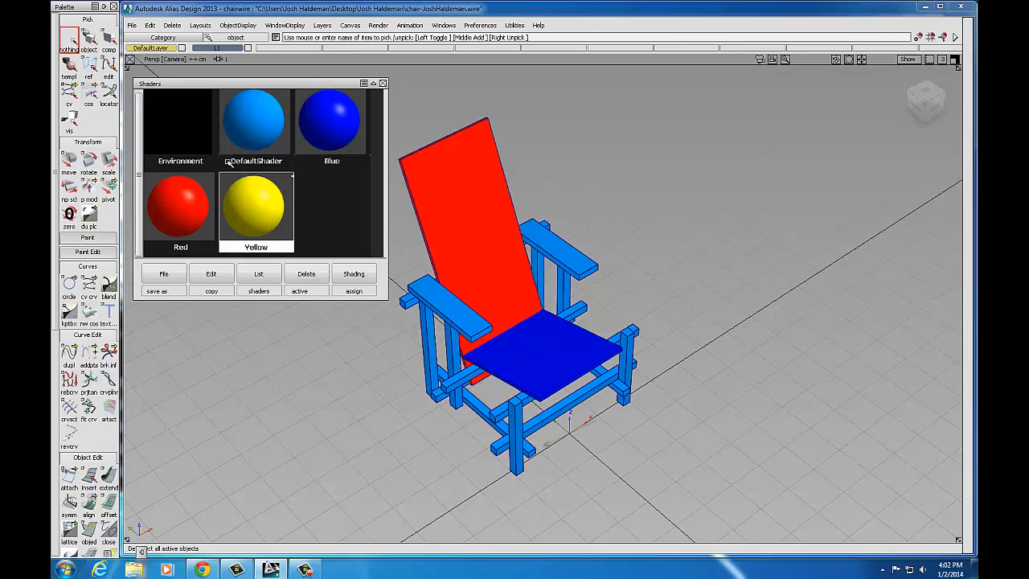
Step: Duplicate Yellow into a shader named 'Black' with colour RGB 25.5, 25.5, 25.5
{"action": "left_click", "coordinate": [210, 274]}
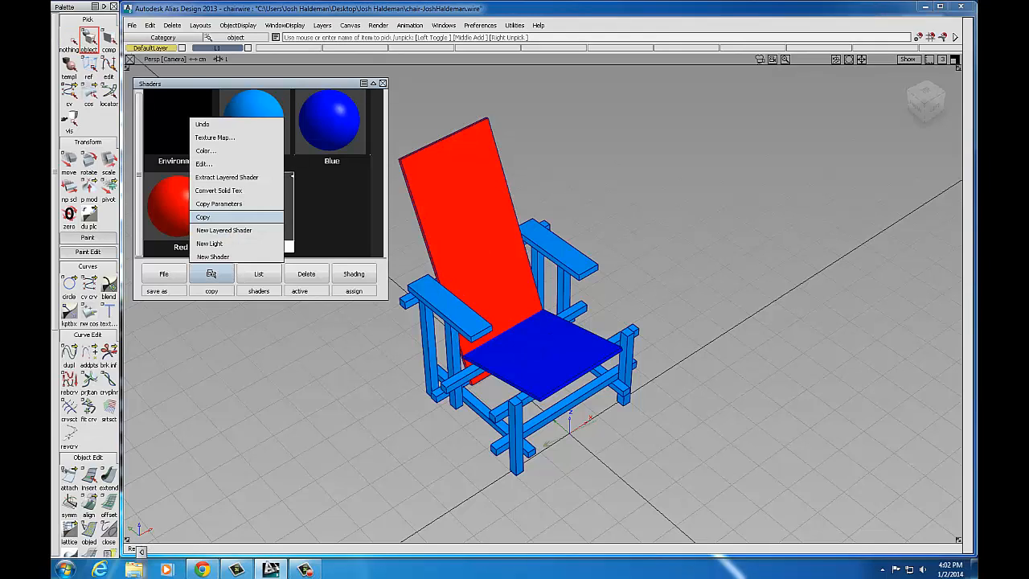
{"action": "left_click", "coordinate": [202, 217]}
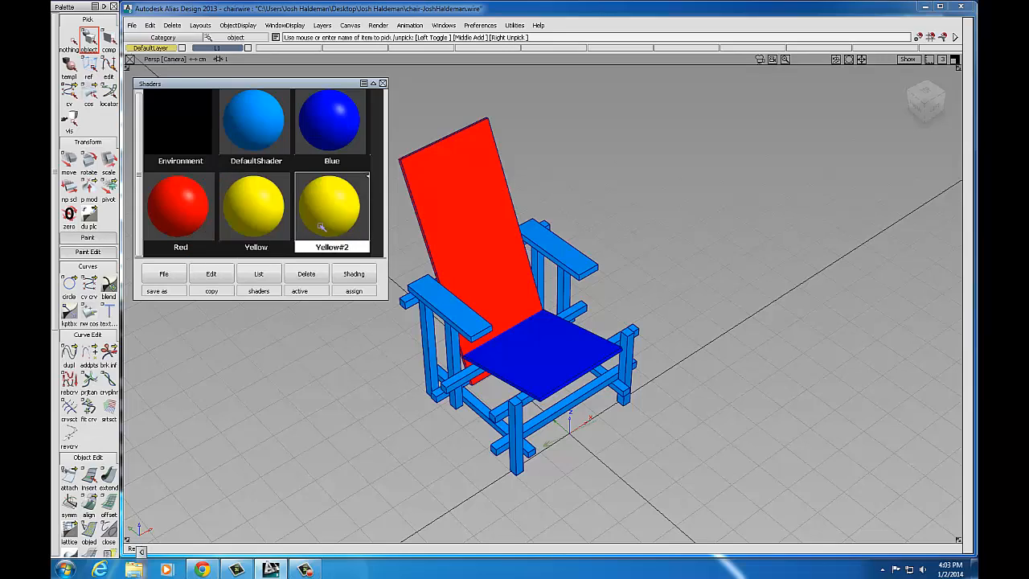
{"action": "double_click", "coordinate": [331, 217]}
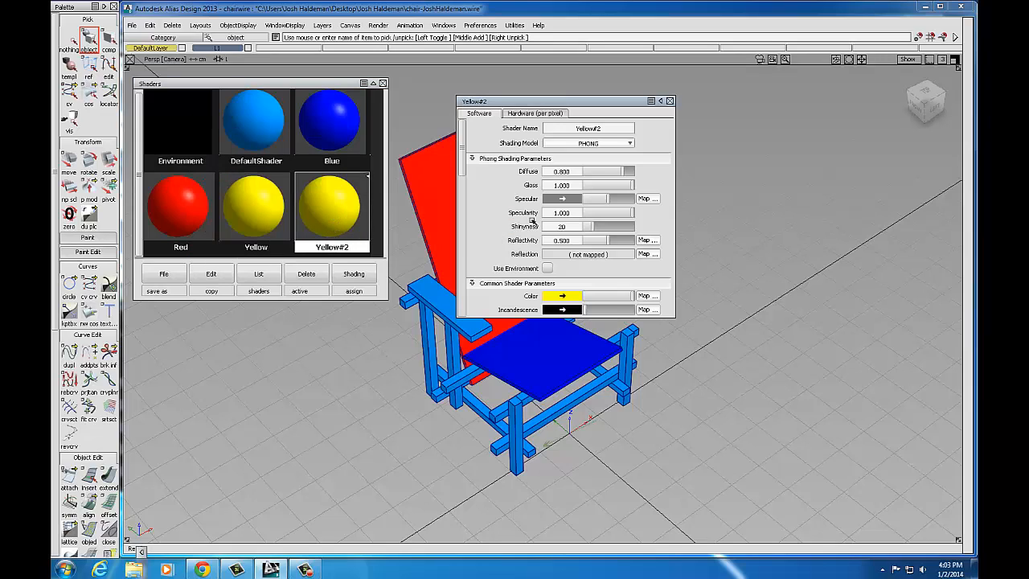
{"action": "type", "text": "B"}
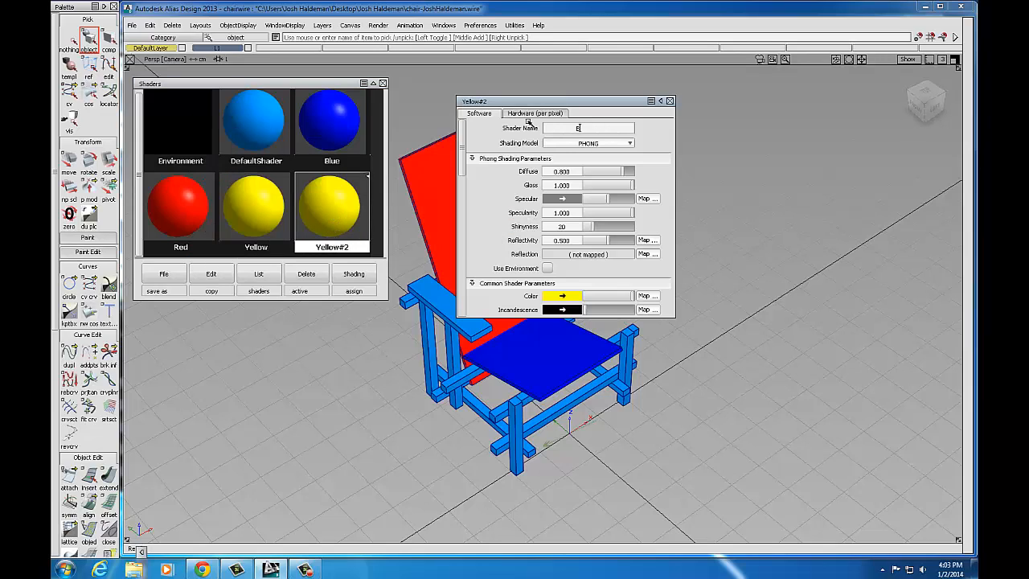
{"action": "type", "text": "lack"}
{"action": "key", "text": "Return"}
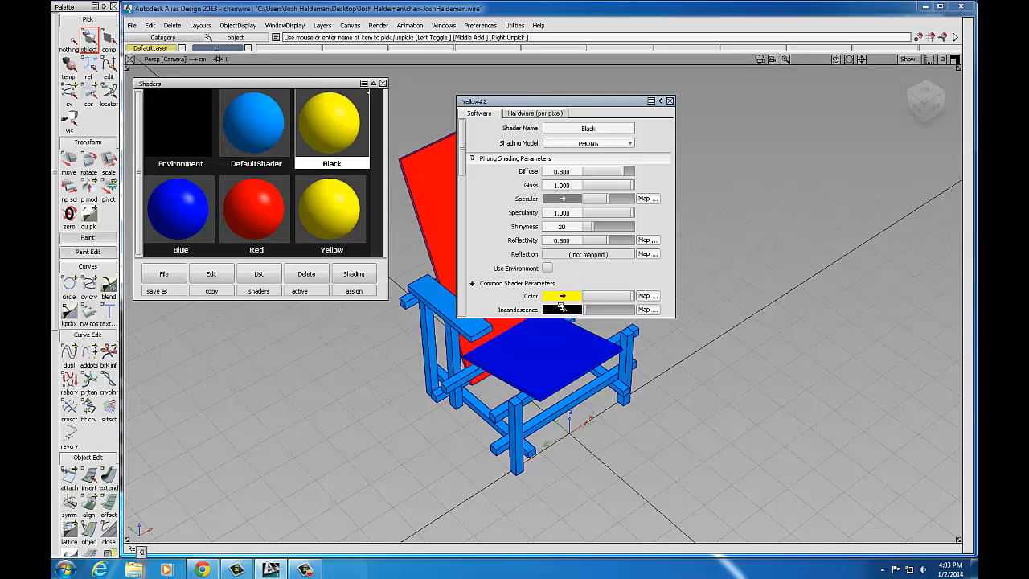
{"action": "left_click", "coordinate": [563, 297]}
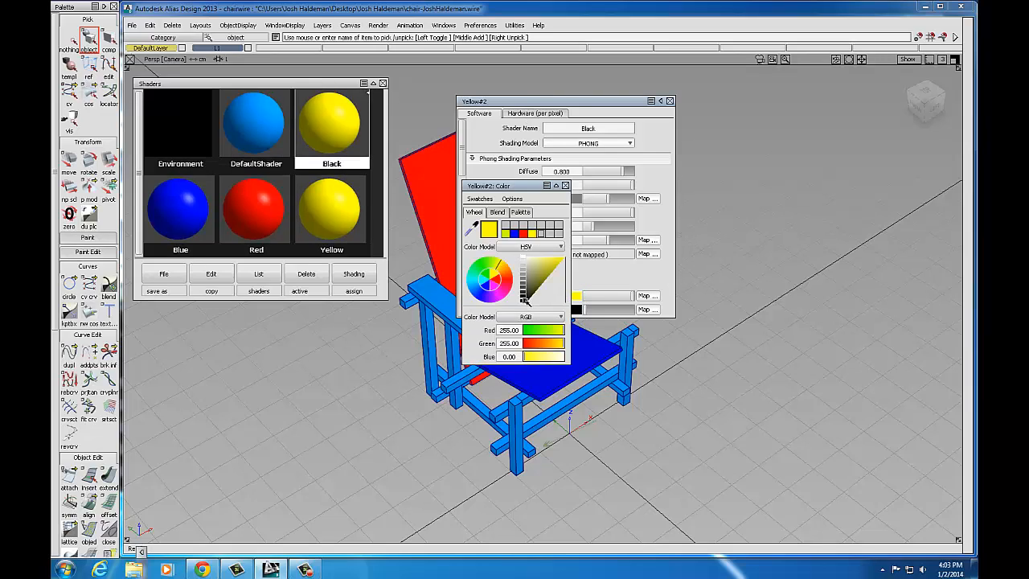
{"action": "left_click", "coordinate": [524, 298]}
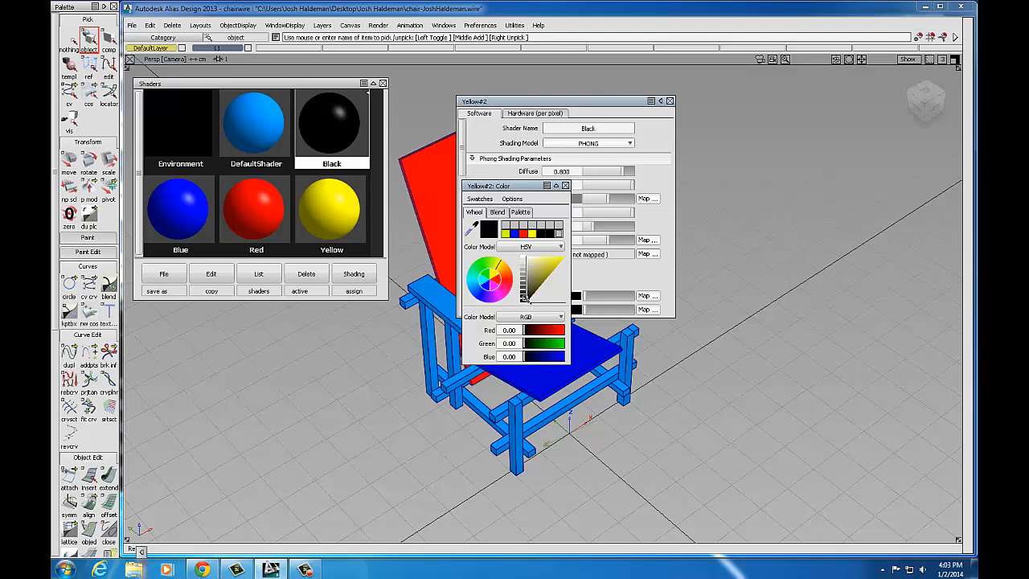
{"action": "left_click", "coordinate": [524, 298]}
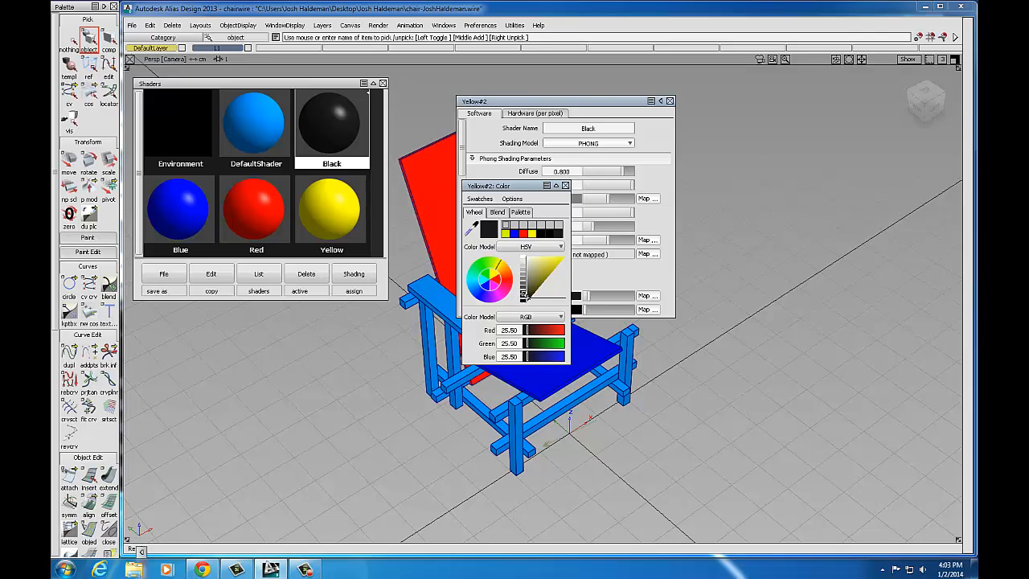
{"action": "left_click", "coordinate": [524, 294]}
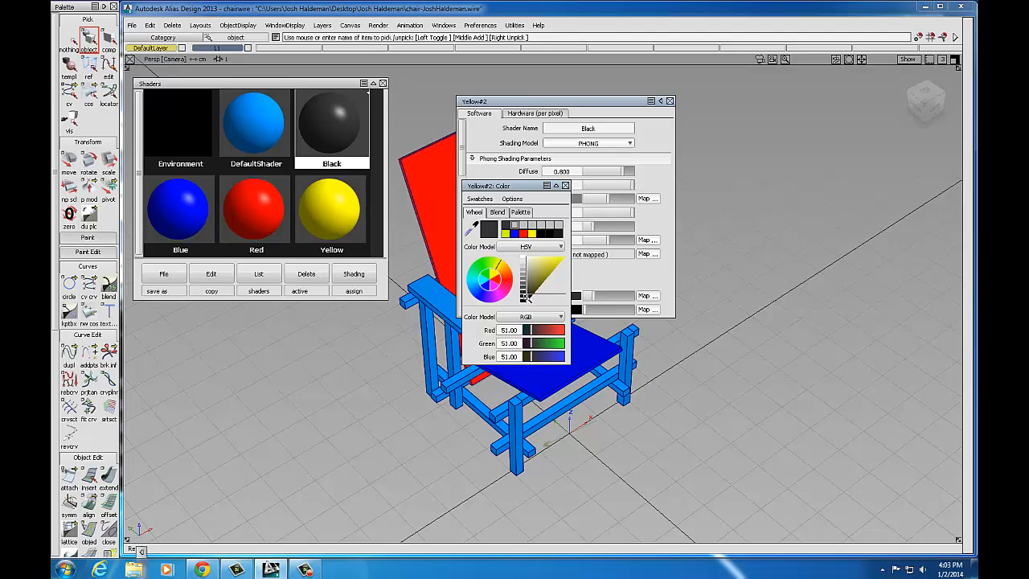
{"action": "left_click", "coordinate": [525, 296]}
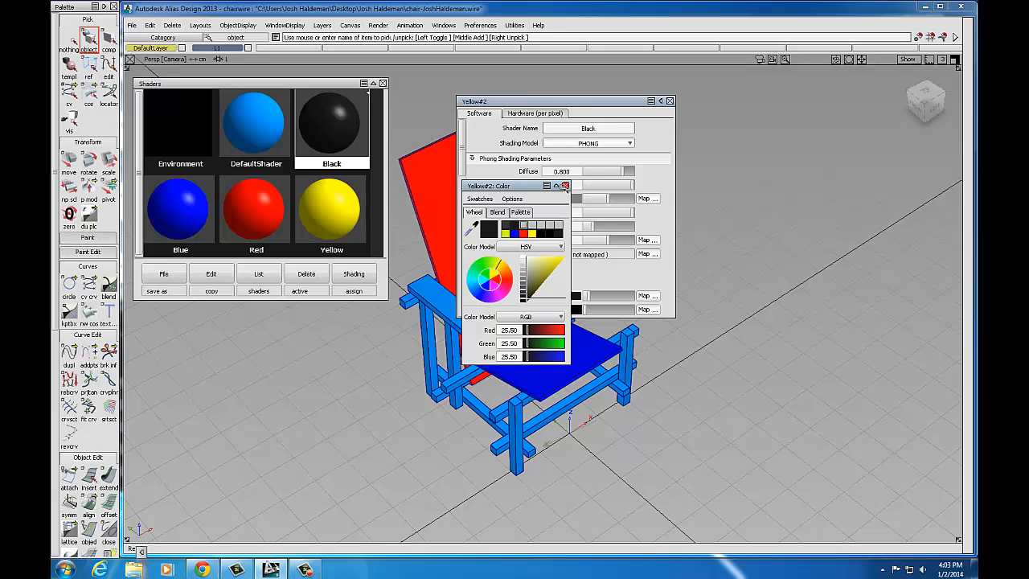
{"action": "left_click", "coordinate": [566, 186]}
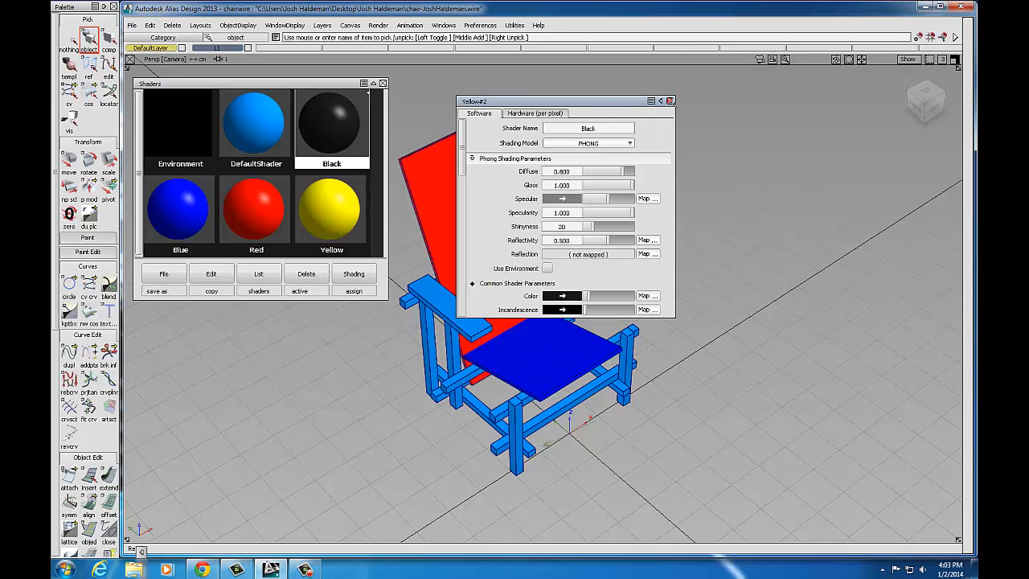
{"action": "left_click", "coordinate": [669, 102]}
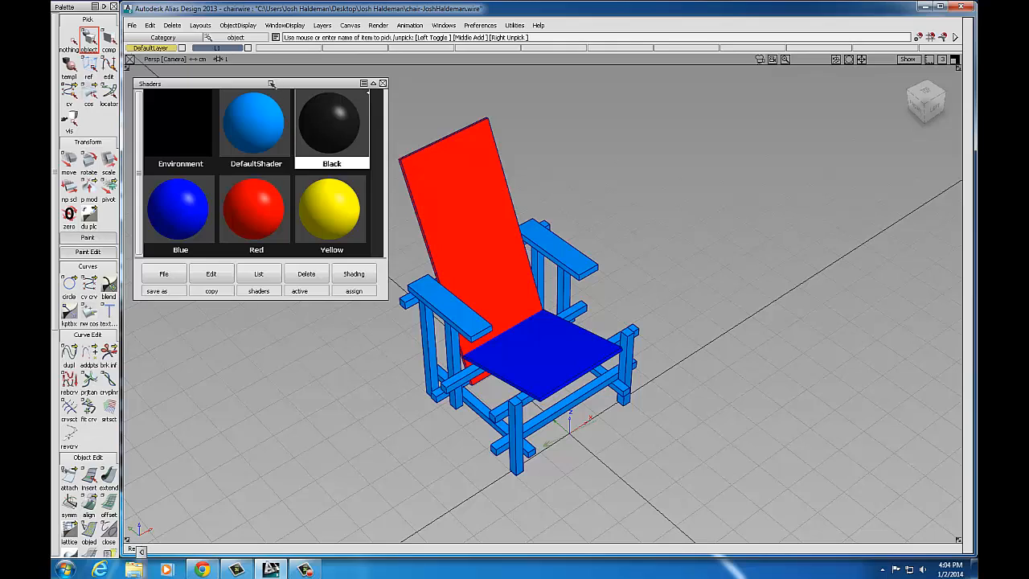
Step: Select the chair frame without the red backrest and blue seat, and assign the Black shader
{"action": "left_click_drag", "start_coordinate": [273, 84], "coordinate": [245, 82]}
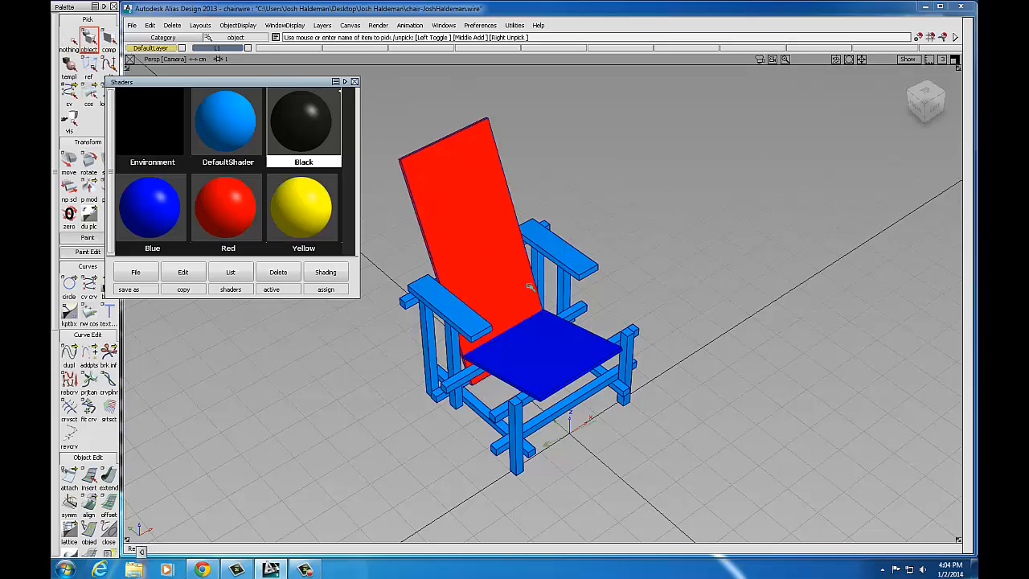
{"action": "left_click", "coordinate": [70, 40]}
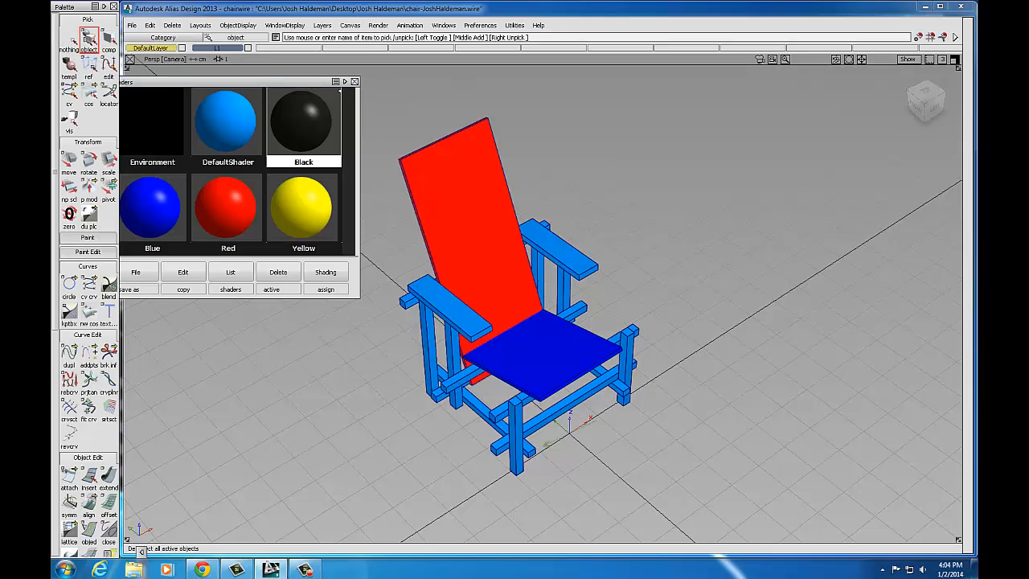
{"action": "left_click_drag", "start_coordinate": [738, 213], "coordinate": [356, 486]}
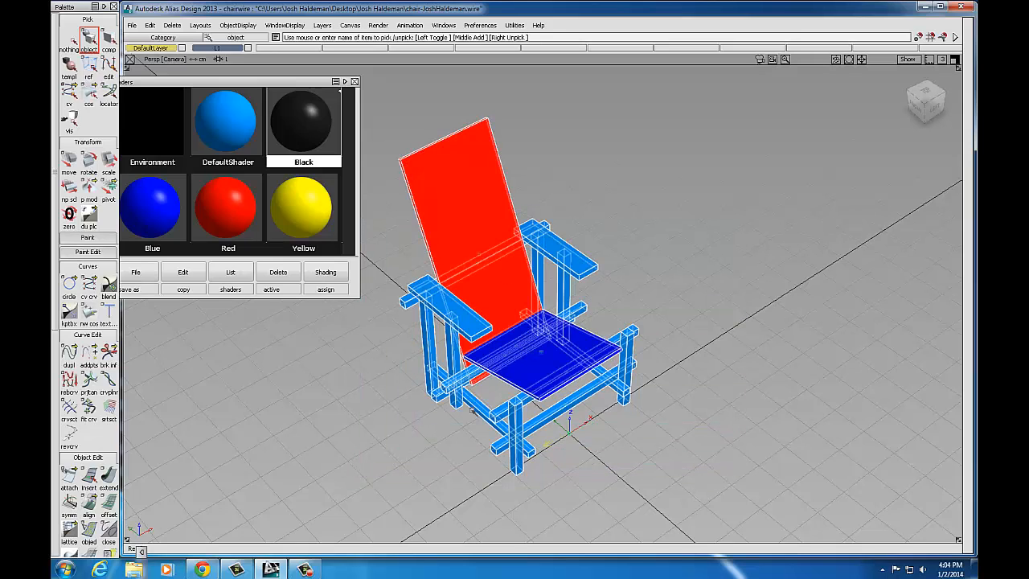
{"action": "left_click", "coordinate": [506, 183]}
{"action": "left_click", "coordinate": [529, 327]}
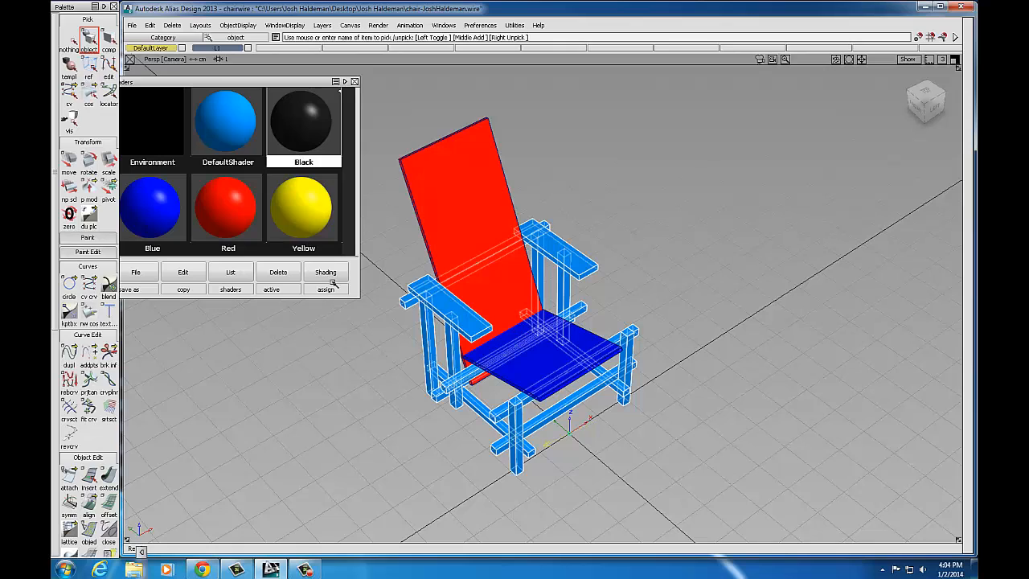
{"action": "mouse_move", "coordinate": [278, 82]}
{"action": "left_mouse_down"}
{"action": "mouse_move", "coordinate": [290, 82]}
{"action": "mouse_move", "coordinate": [278, 76]}
{"action": "left_mouse_up"}
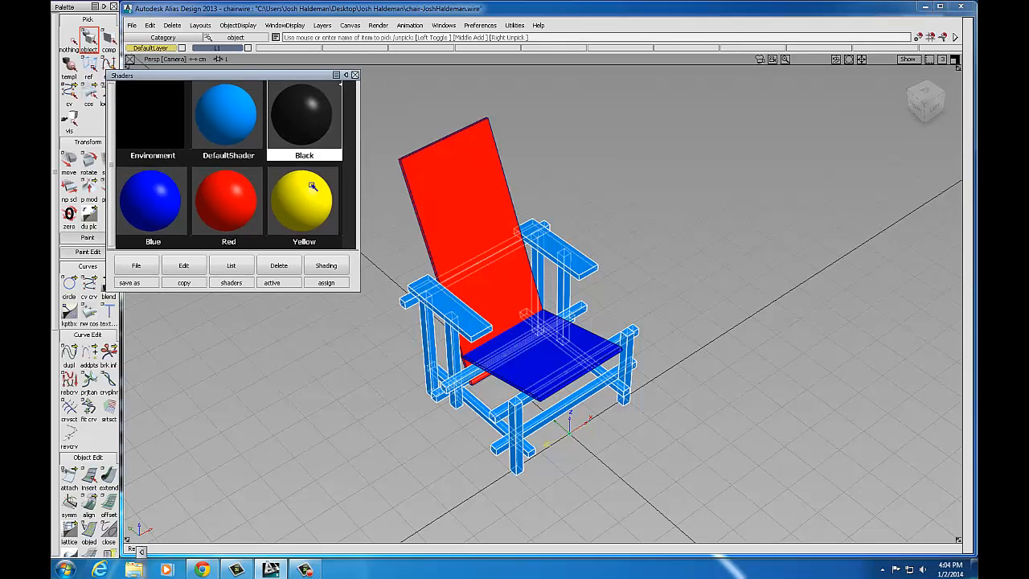
{"action": "left_click", "coordinate": [329, 271]}
{"action": "left_click", "coordinate": [336, 251]}
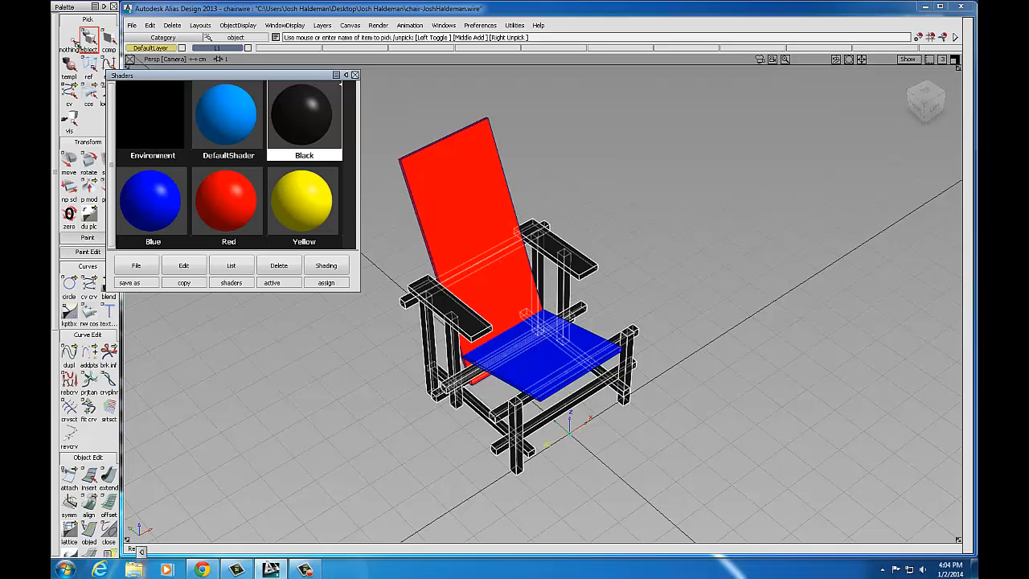
Step: Clear the selection, zoom in and pick the right armrest with its posts
{"action": "left_click", "coordinate": [71, 40]}
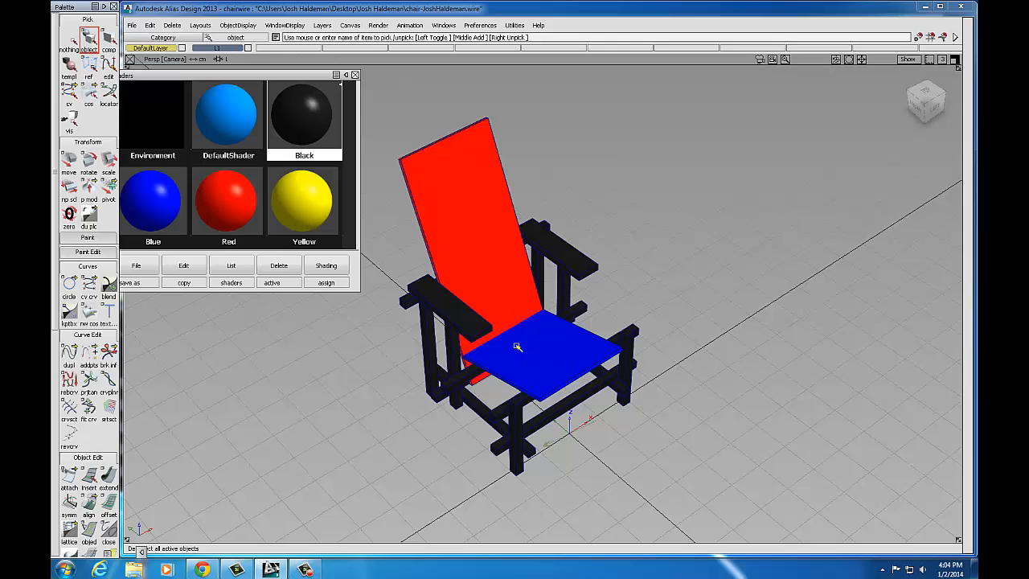
{"action": "right_click_drag", "start_coordinate": [525, 315], "coordinate": [567, 313], "text": "alt+shift"}
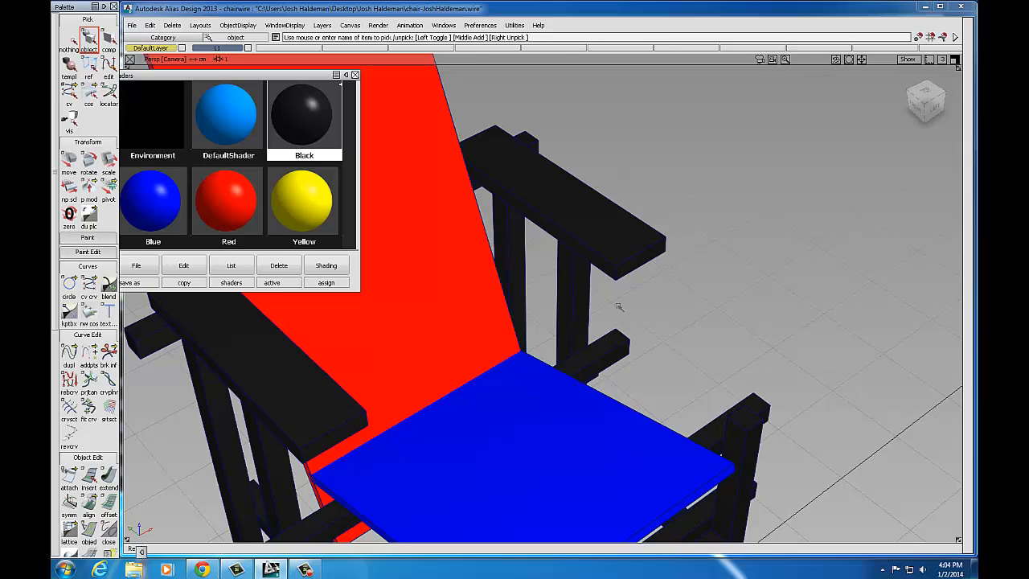
{"action": "left_click", "coordinate": [955, 58]}
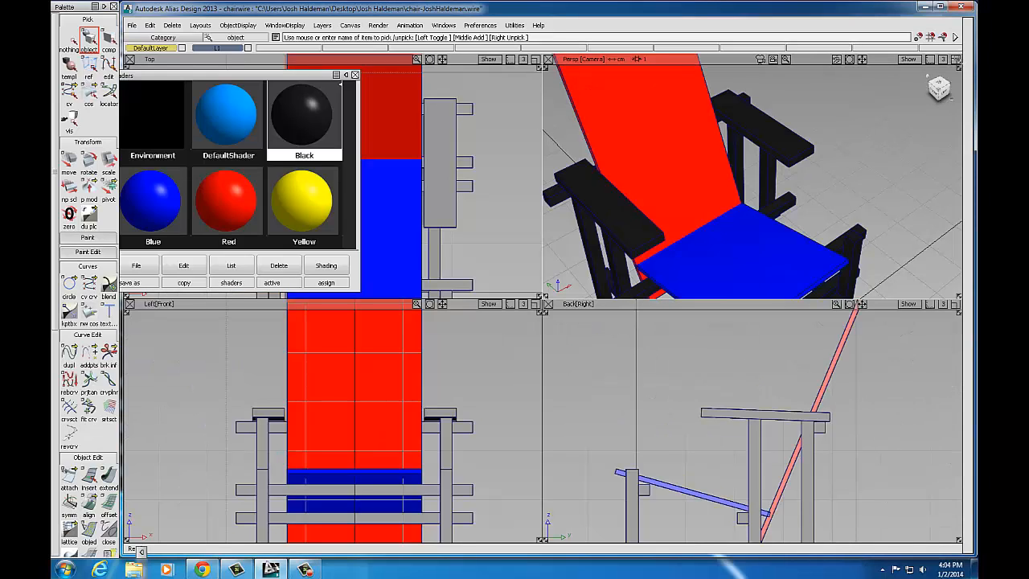
{"action": "left_click", "coordinate": [954, 59]}
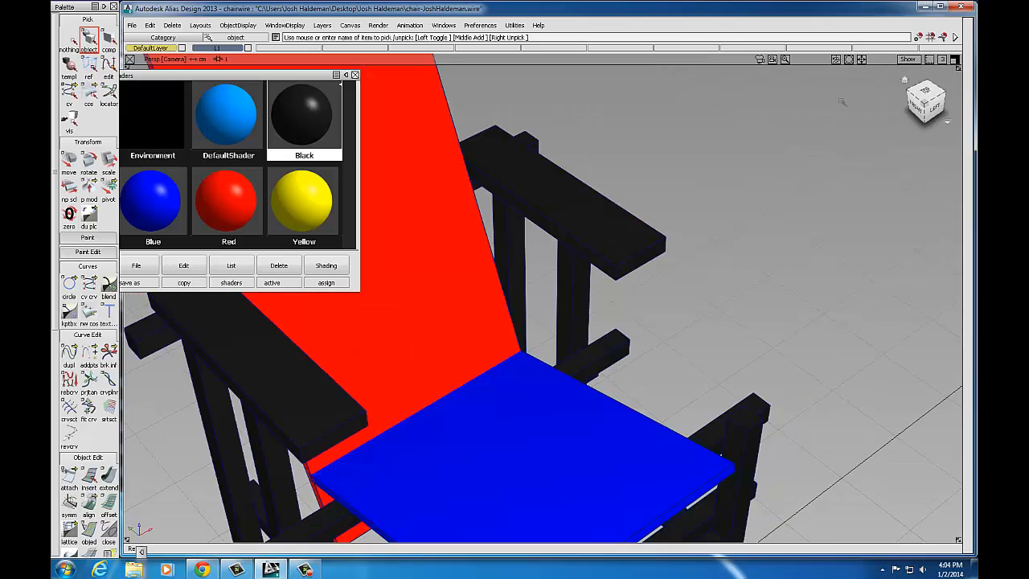
{"action": "left_click", "coordinate": [639, 256]}
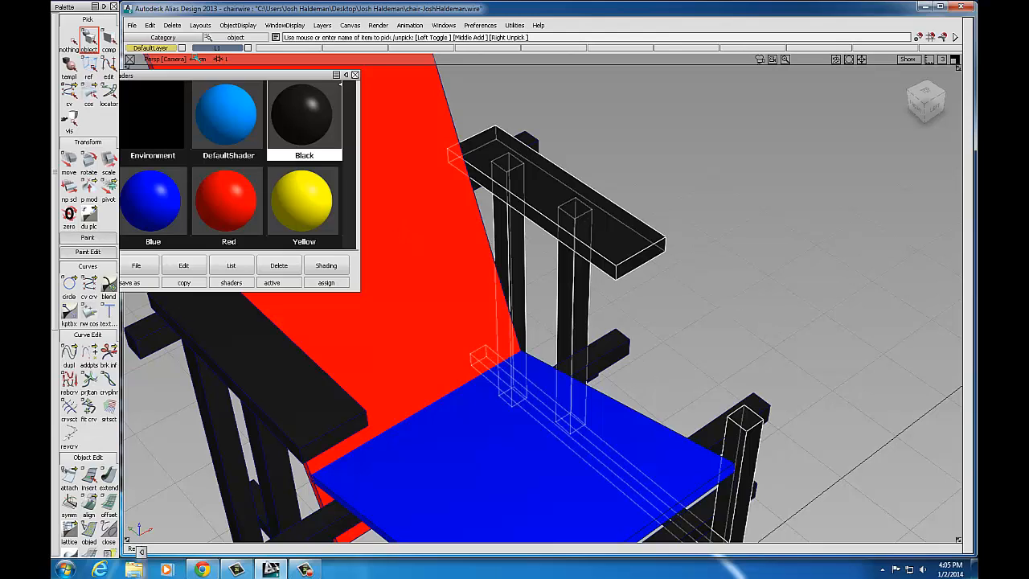
Step: Ungroup the right armrest twice via Edit > Ungroup, then clear the selection
{"action": "left_click", "coordinate": [149, 26]}
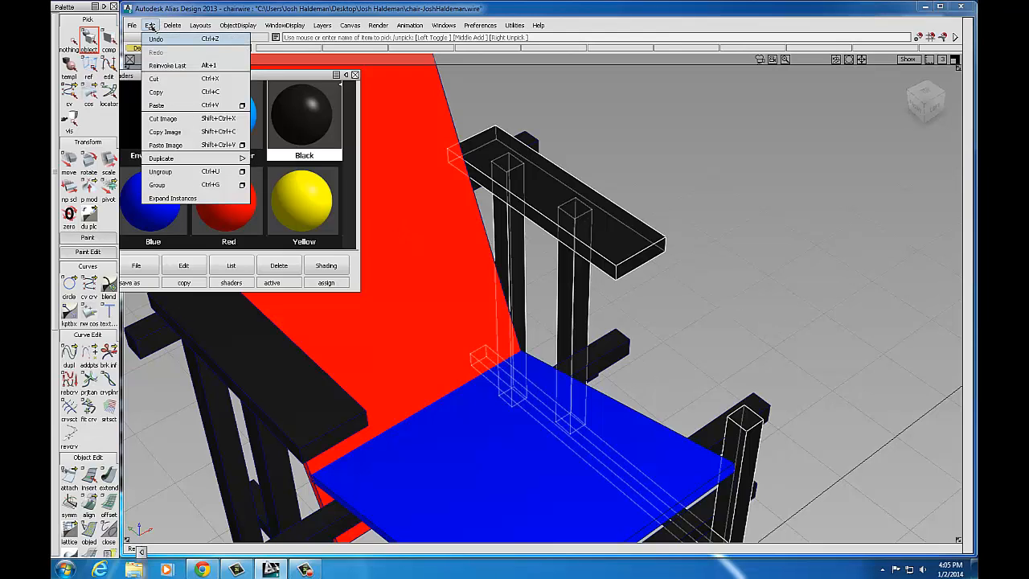
{"action": "left_click", "coordinate": [160, 172]}
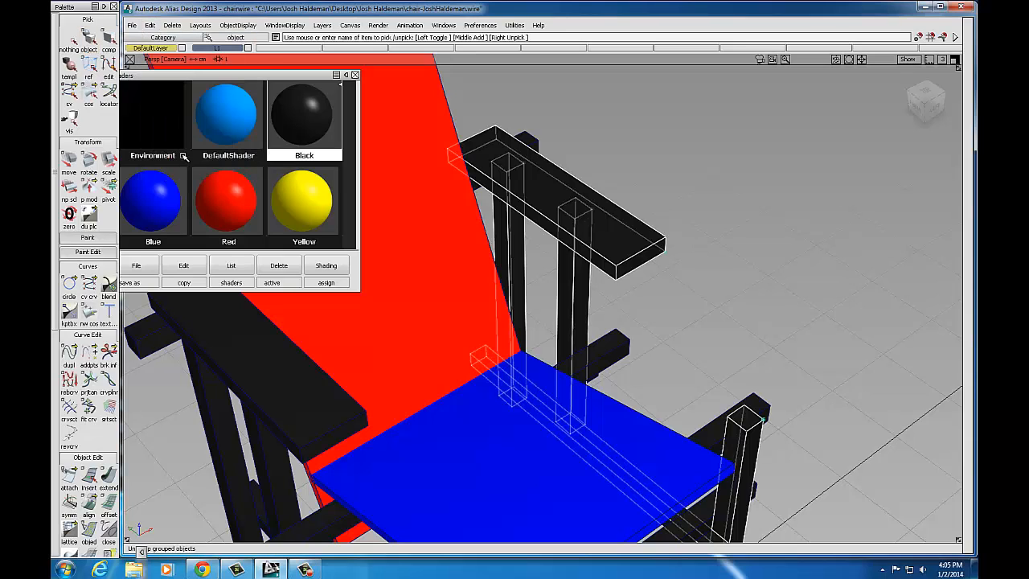
{"action": "left_click", "coordinate": [598, 294]}
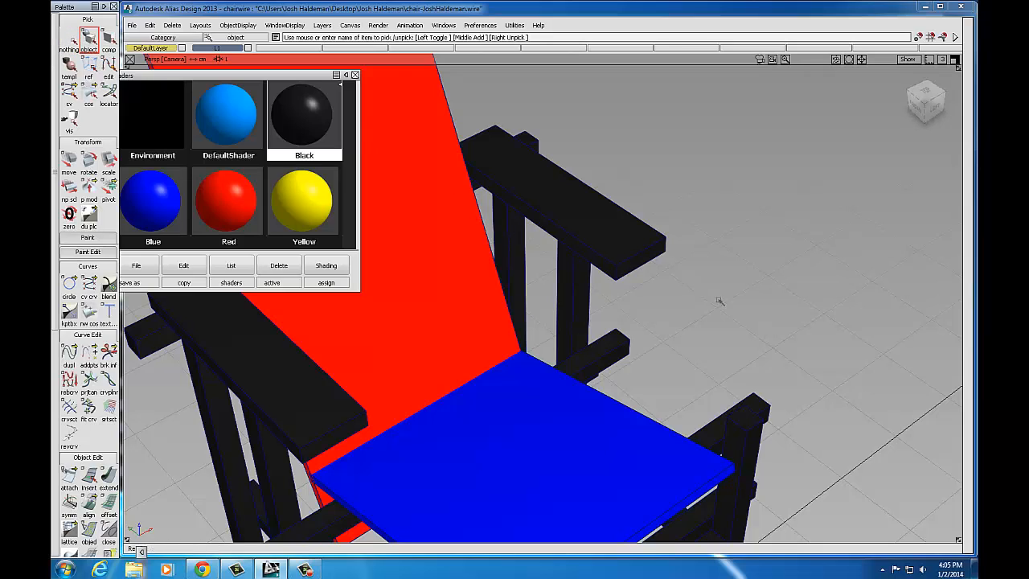
{"action": "left_click", "coordinate": [643, 253]}
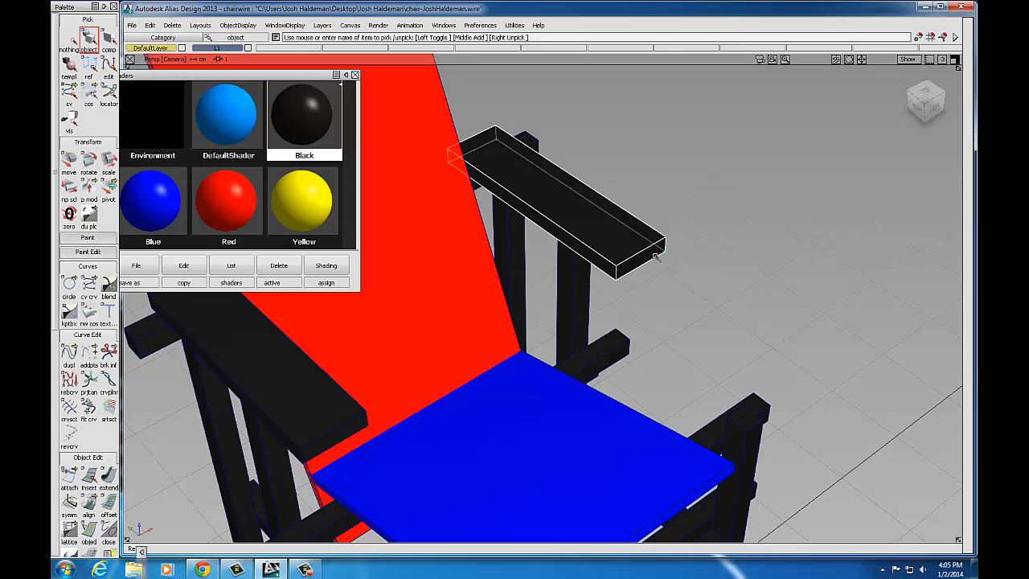
{"action": "left_click", "coordinate": [151, 25]}
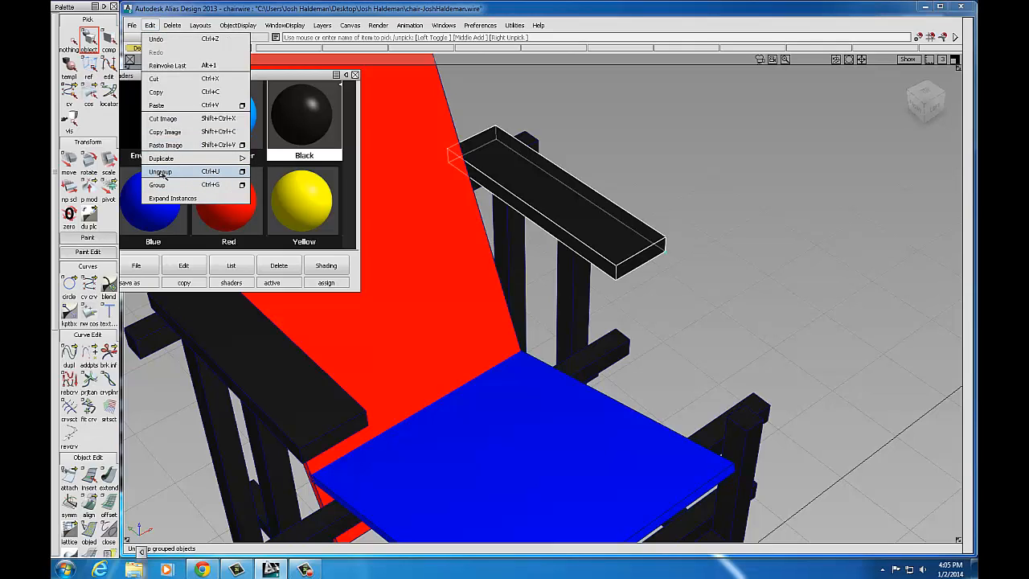
{"action": "left_click", "coordinate": [159, 172]}
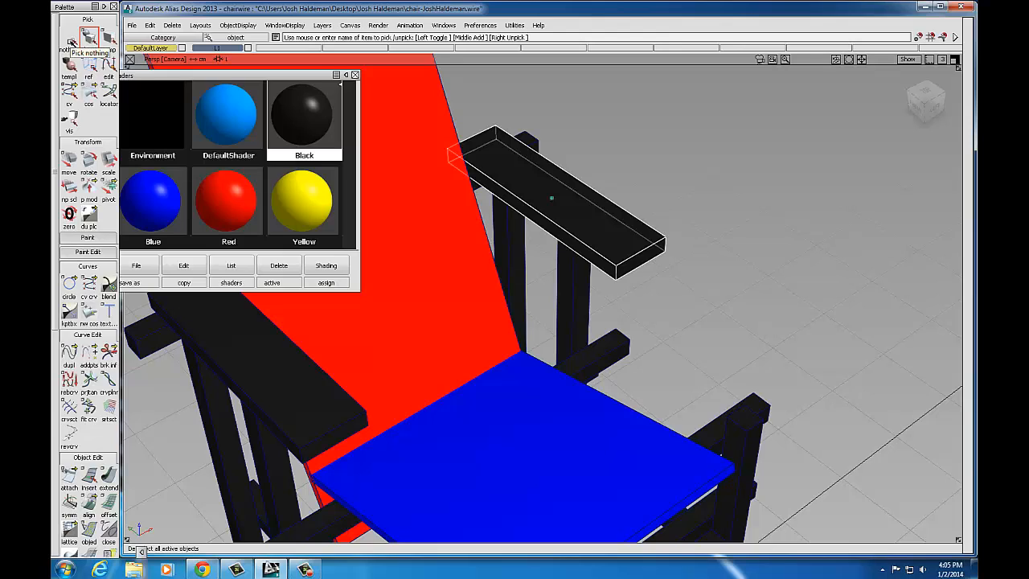
{"action": "left_click", "coordinate": [72, 41]}
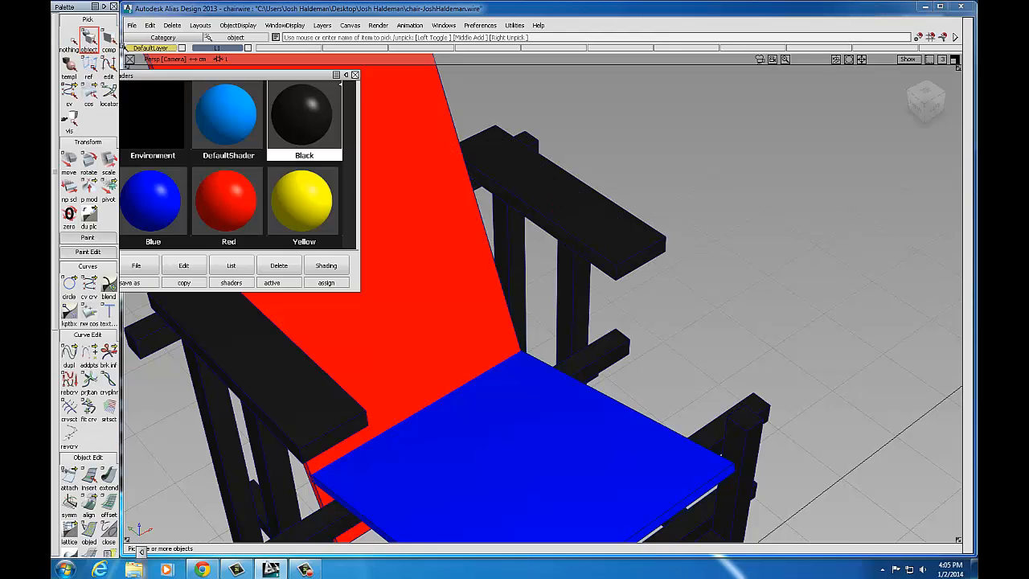
Step: Pick the armrest's front end face, faceB#5, among the overlapping faces
{"action": "left_click", "coordinate": [639, 255]}
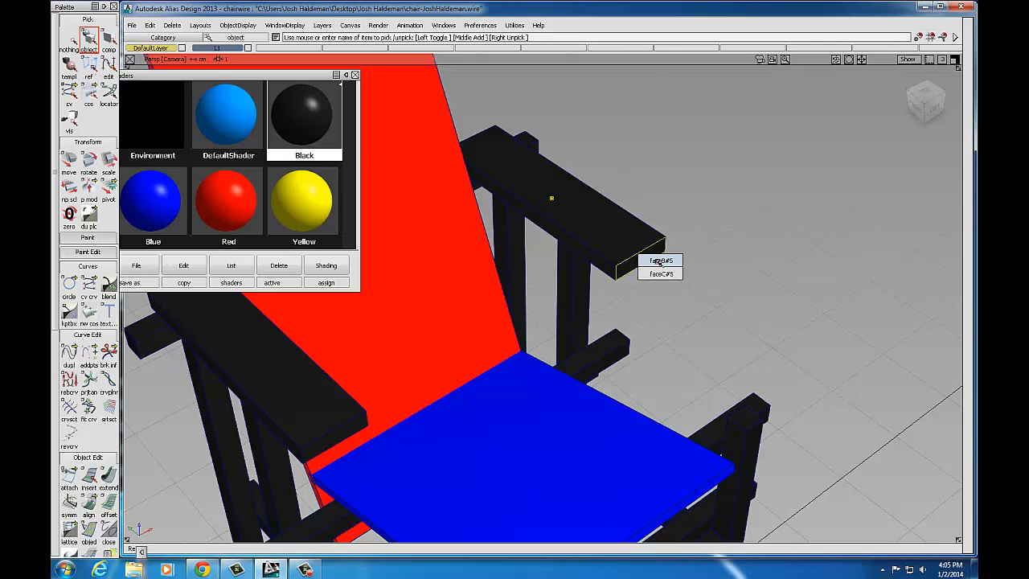
{"action": "left_click", "coordinate": [659, 261]}
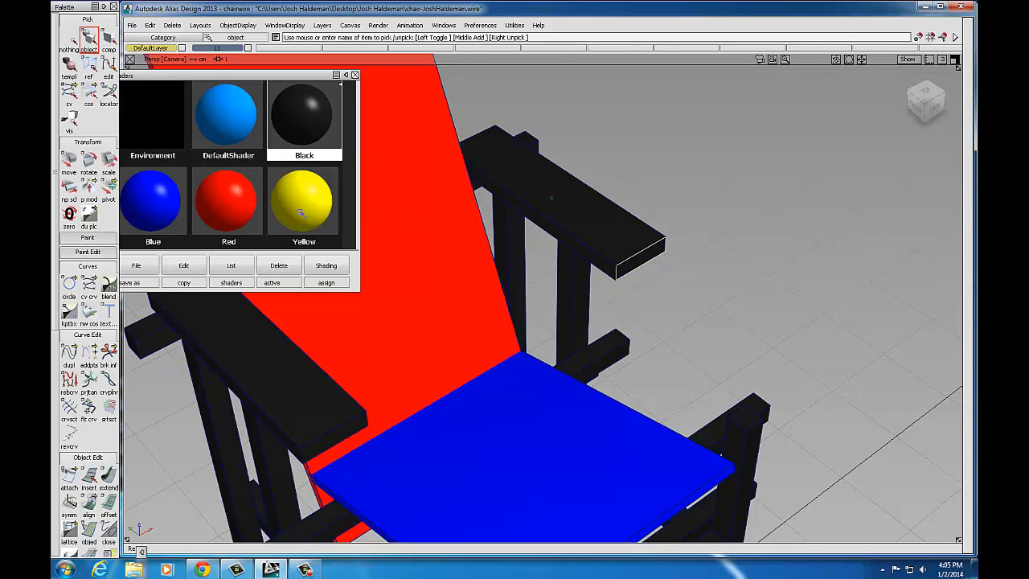
{"action": "left_click", "coordinate": [640, 254]}
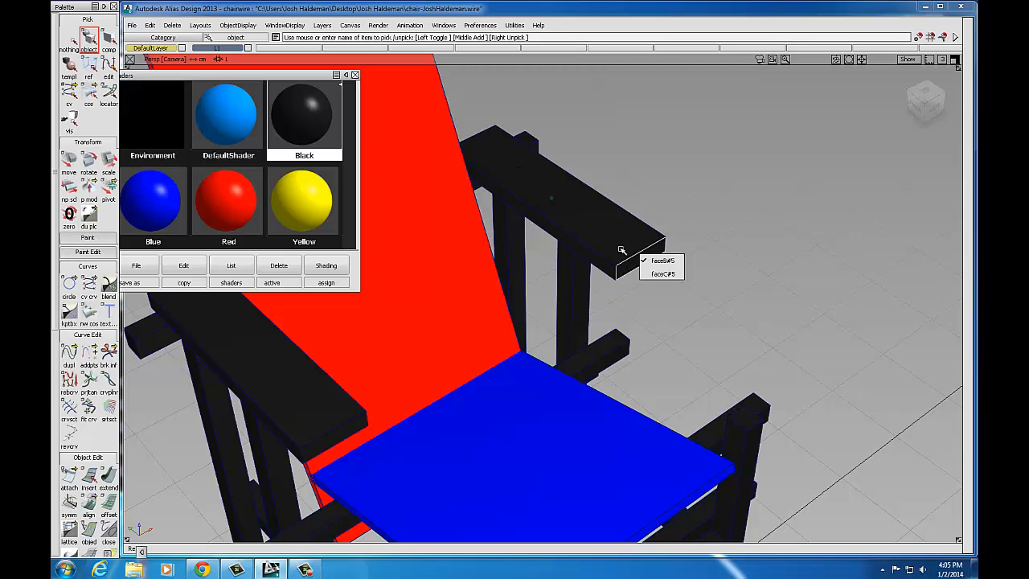
{"action": "left_click", "coordinate": [673, 261]}
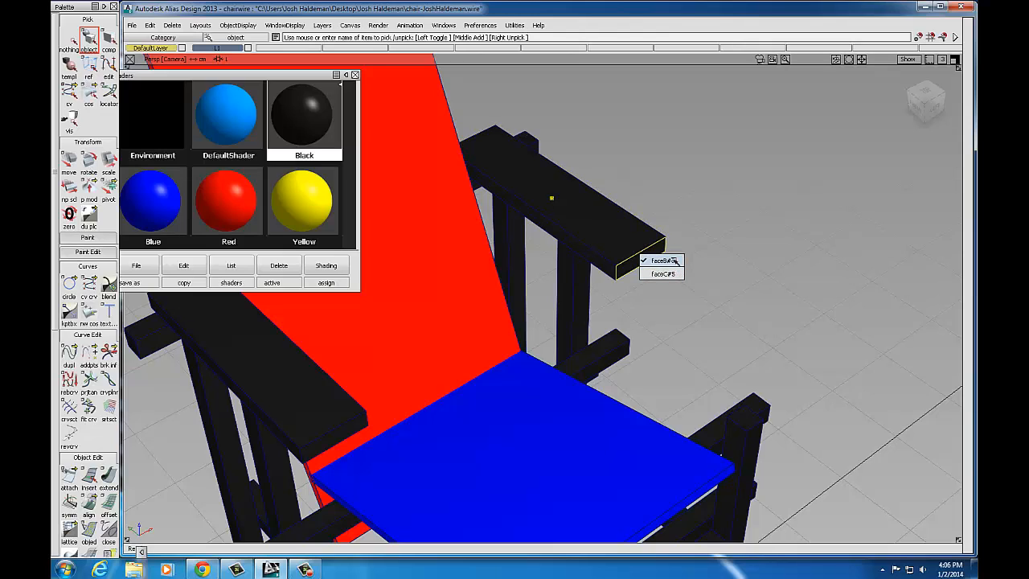
{"action": "left_click", "coordinate": [674, 259]}
{"action": "left_click", "coordinate": [641, 255]}
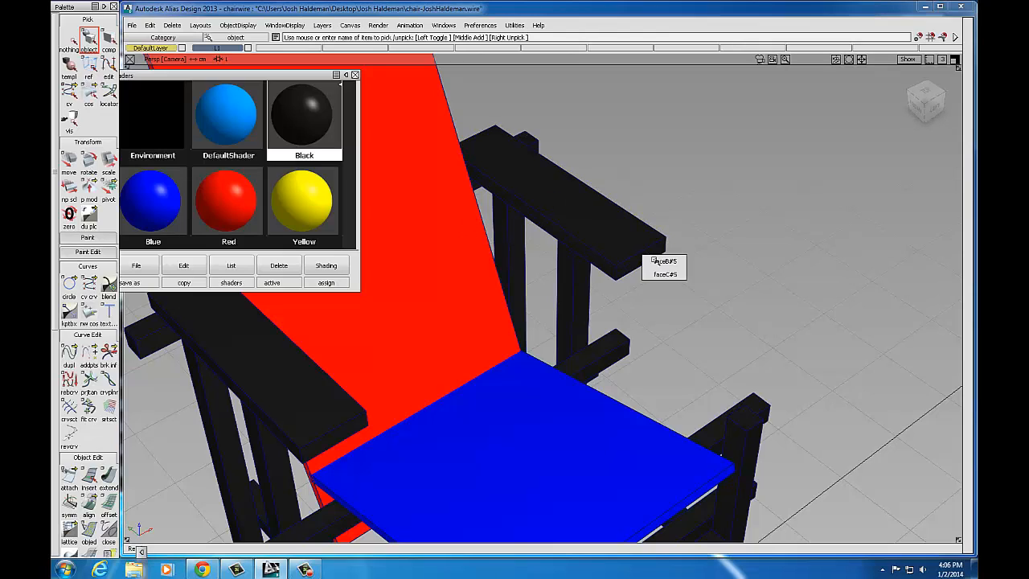
{"action": "left_click", "coordinate": [665, 261]}
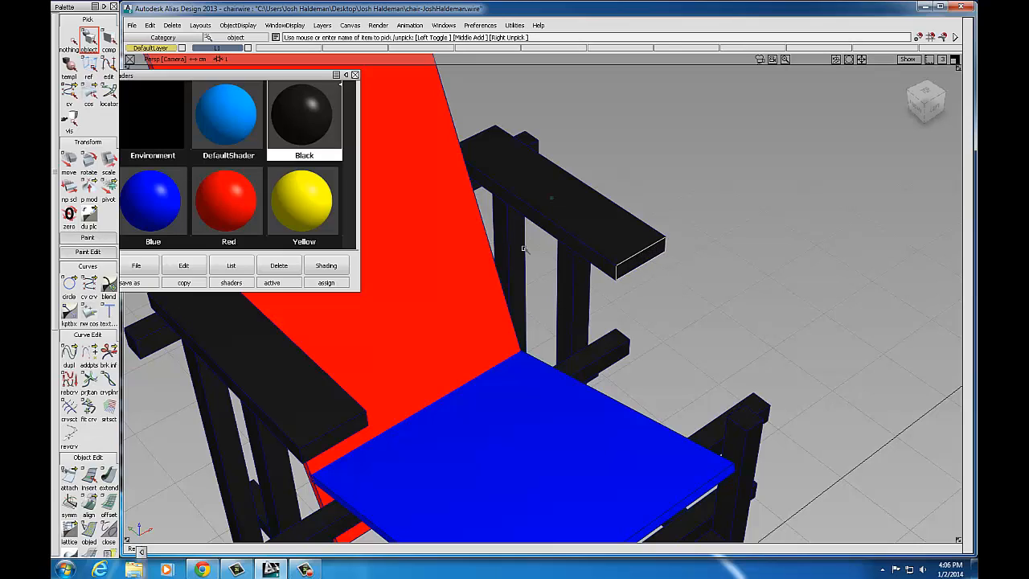
Step: Assign the Yellow shader to the picked end face and close the Shaders window
{"action": "left_click", "coordinate": [305, 206]}
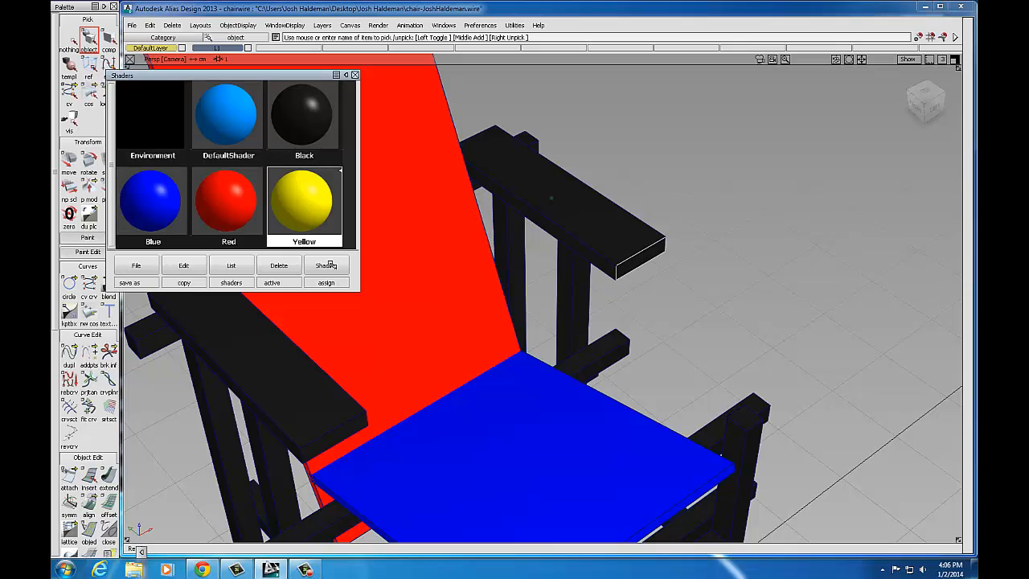
{"action": "left_click", "coordinate": [335, 266]}
{"action": "left_click", "coordinate": [347, 250]}
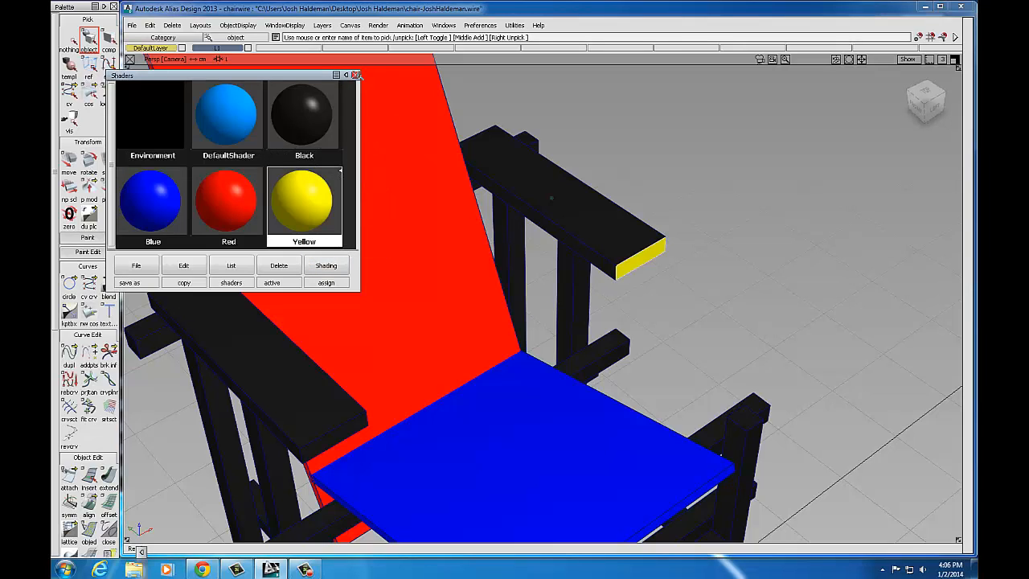
{"action": "left_click", "coordinate": [355, 75]}
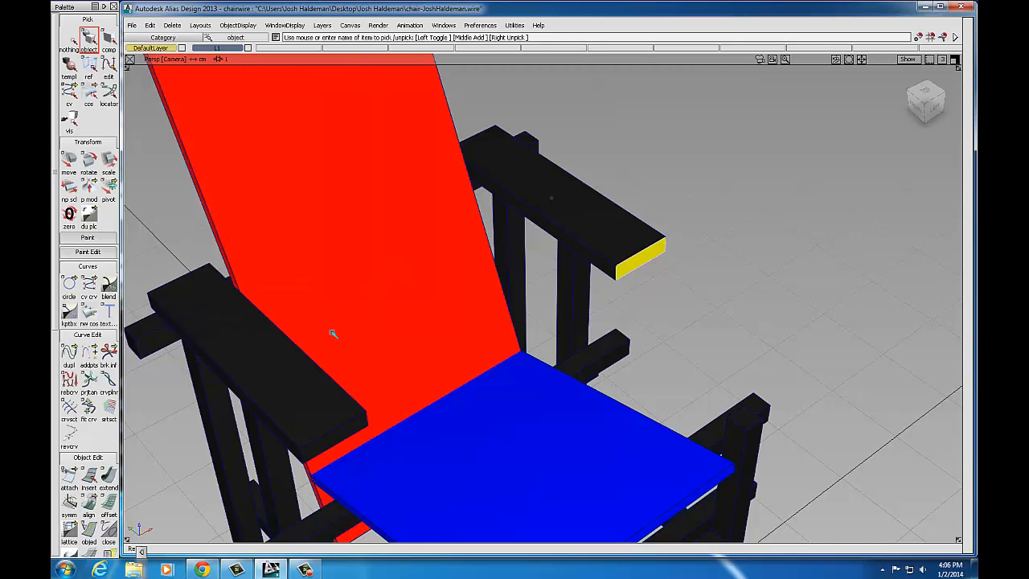
Step: Zoom out and open the saved chair .wire file from File > Open Recent
{"action": "right_click_drag", "start_coordinate": [524, 295], "coordinate": [503, 299], "text": "alt+shift"}
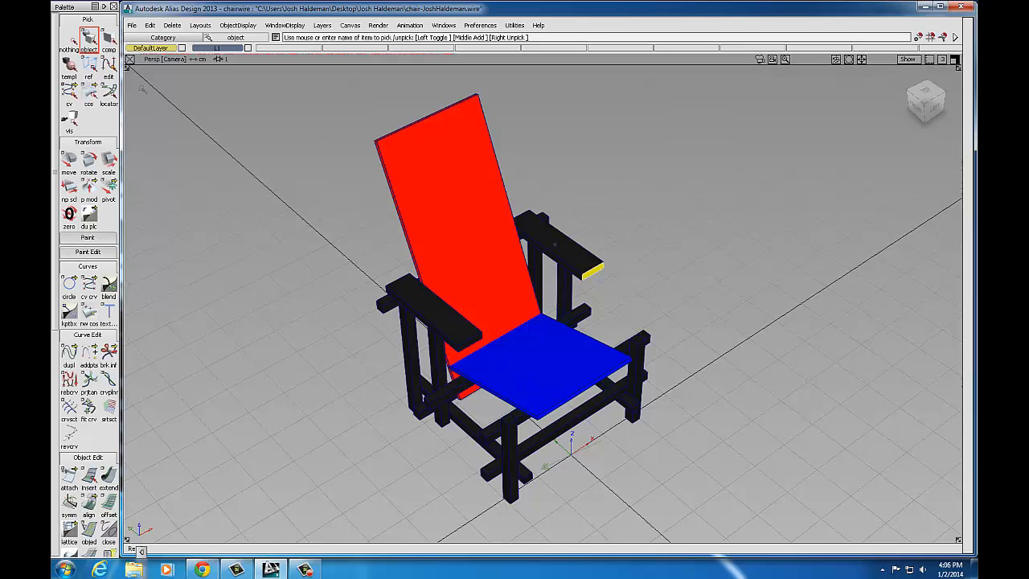
{"action": "left_click", "coordinate": [131, 24]}
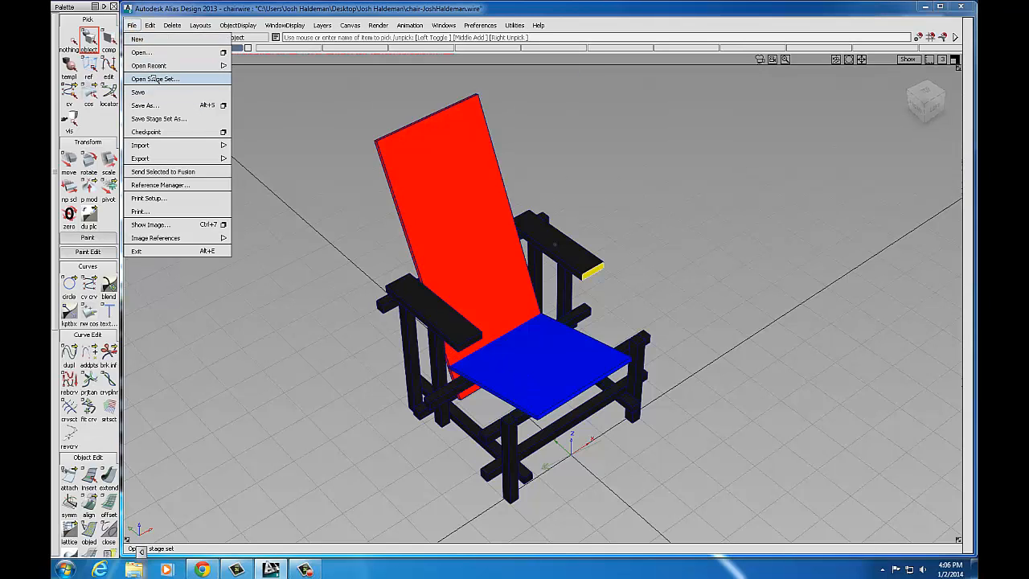
{"action": "mouse_move", "coordinate": [156, 70]}
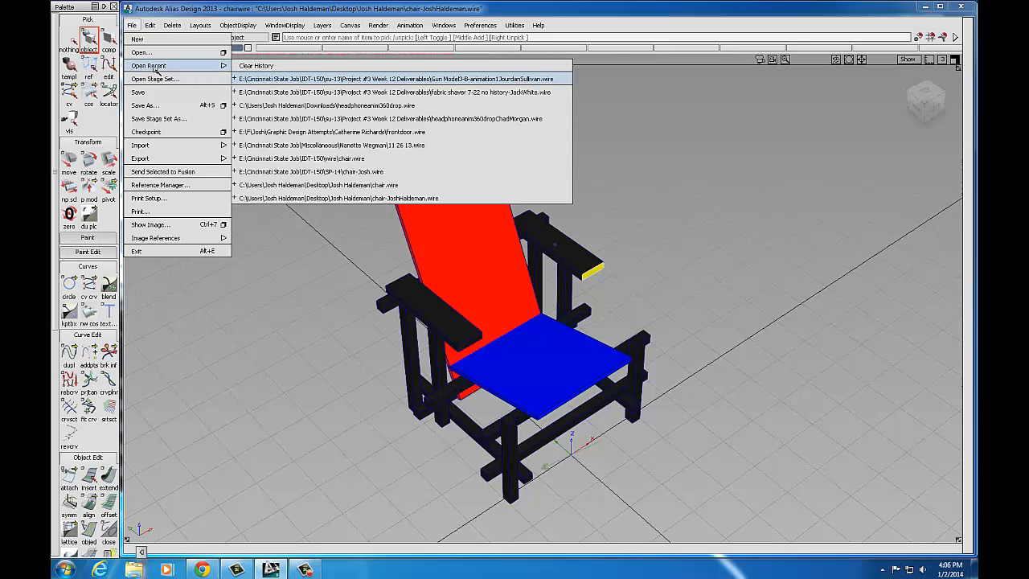
{"action": "left_click", "coordinate": [349, 172]}
Step: Confirm clearing the scene, dismiss the student notice, and switch to Hardware Shade
{"action": "left_click", "coordinate": [471, 309]}
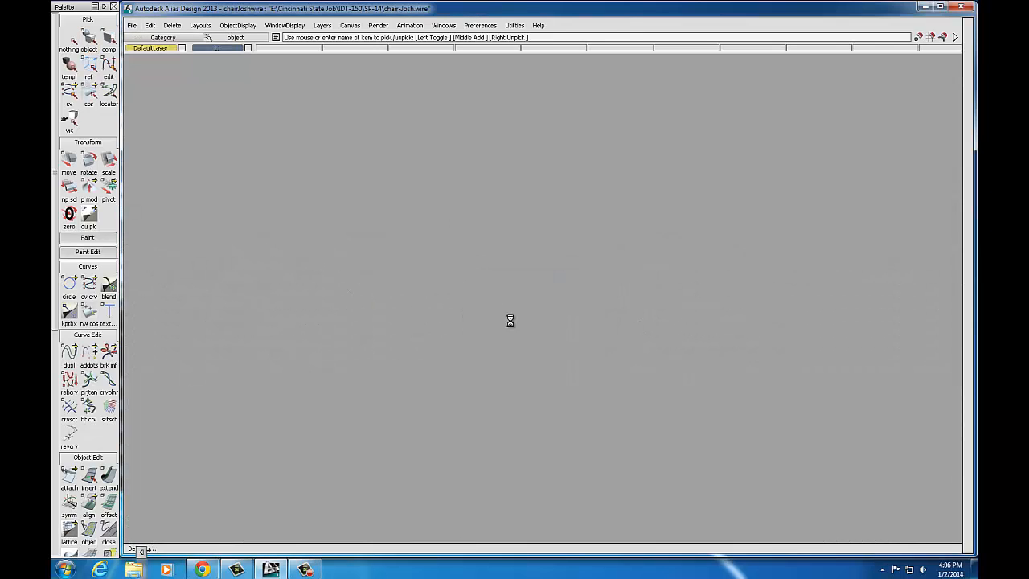
{"action": "left_click", "coordinate": [515, 308]}
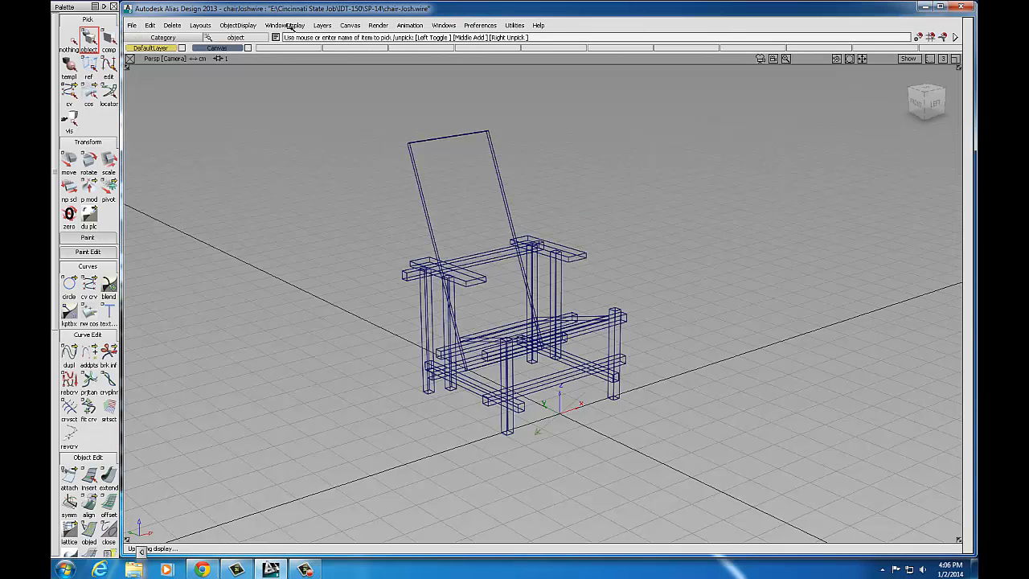
{"action": "left_click", "coordinate": [290, 27]}
{"action": "left_click", "coordinate": [296, 62]}
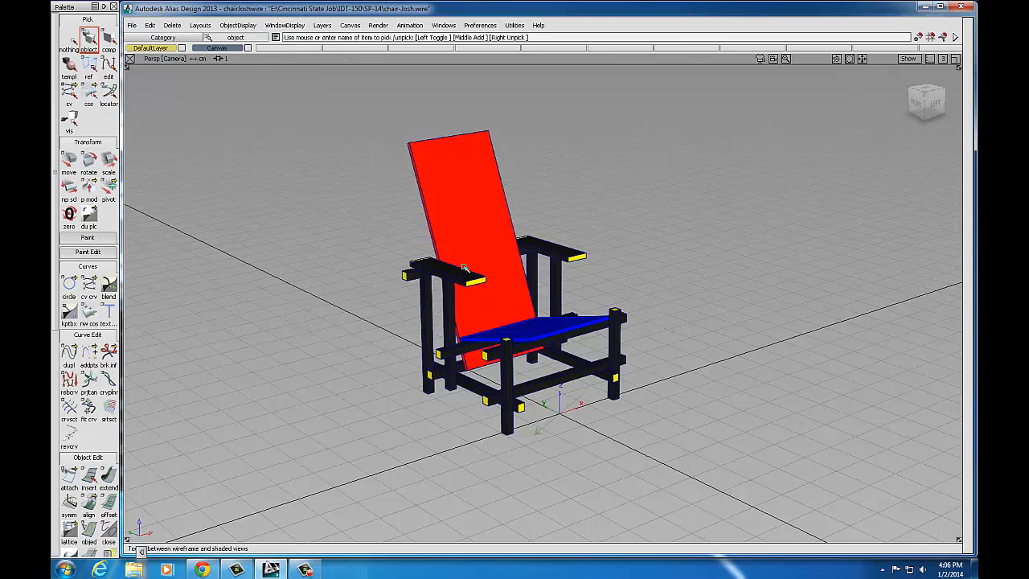
Step: Orbit, zoom and pan around the finished chair to inspect it from all sides
{"action": "left_click_drag", "start_coordinate": [383, 252], "coordinate": [557, 303], "text": "alt+shift"}
{"action": "right_click_drag", "start_coordinate": [557, 303], "coordinate": [726, 331], "text": "alt+shift"}
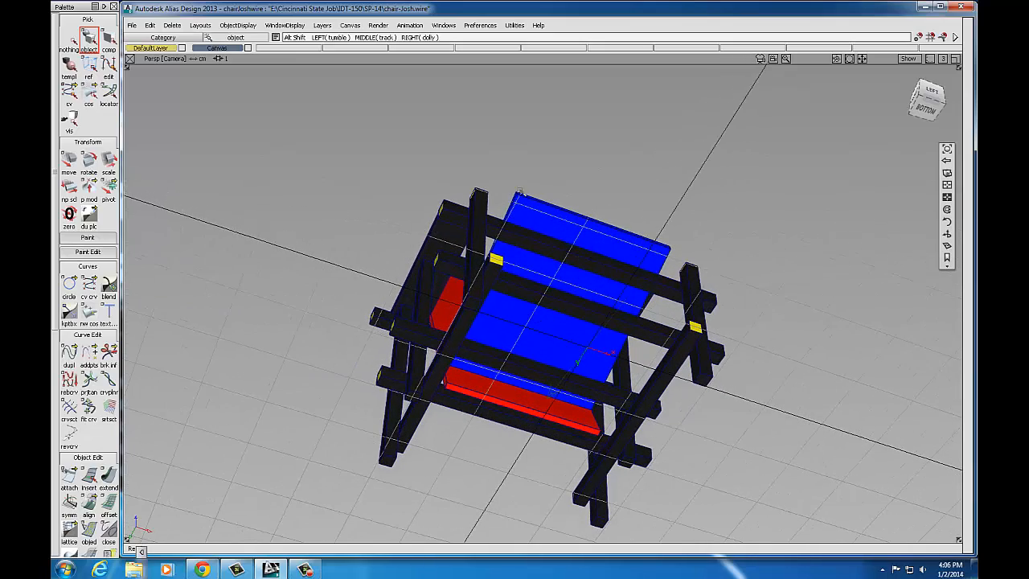
{"action": "left_click_drag", "start_coordinate": [528, 159], "coordinate": [544, 232], "text": "alt+shift"}
{"action": "left_click_drag", "start_coordinate": [451, 268], "coordinate": [516, 307], "text": "alt+shift"}
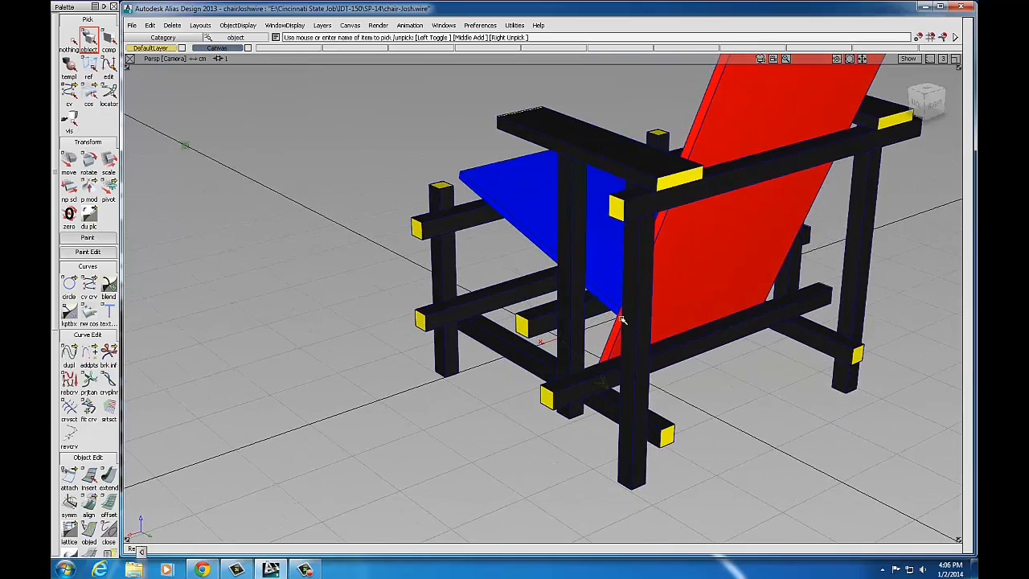
{"action": "left_click_drag", "start_coordinate": [779, 328], "coordinate": [458, 371], "text": "alt+shift"}
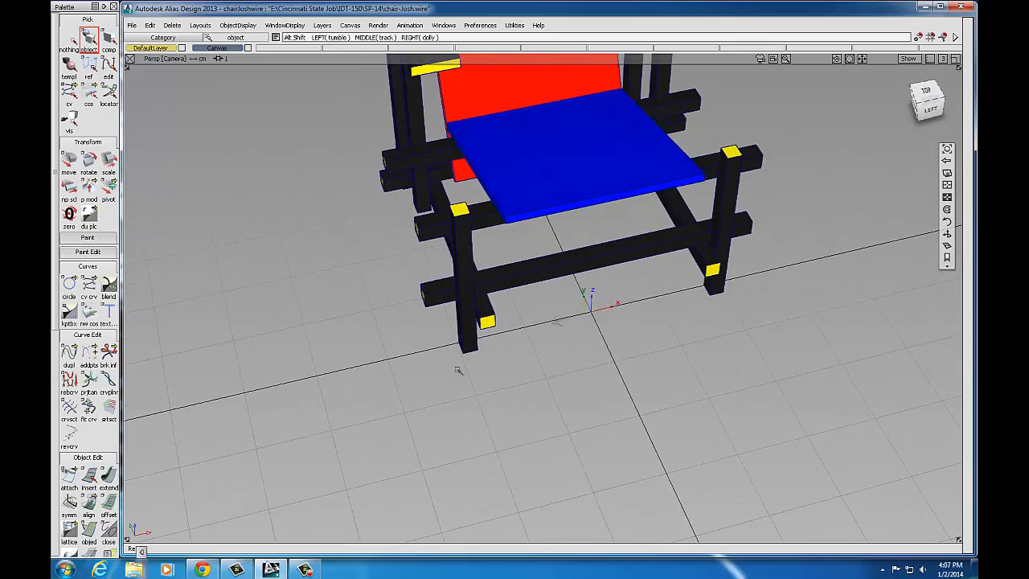
{"action": "left_click_drag", "start_coordinate": [724, 193], "coordinate": [693, 267], "text": "alt+shift"}
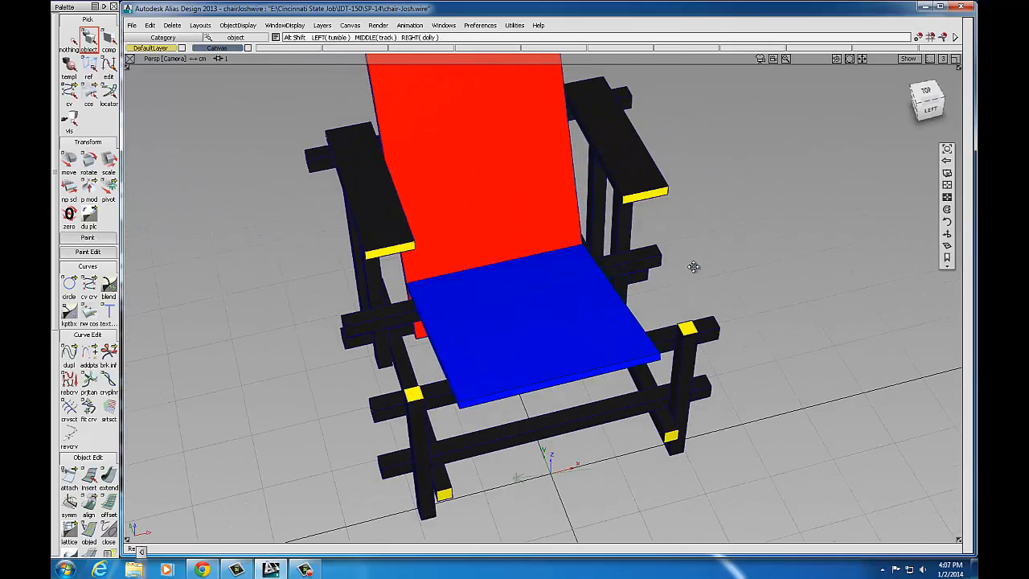
{"action": "left_click_drag", "start_coordinate": [558, 292], "coordinate": [525, 232], "text": "alt+shift"}
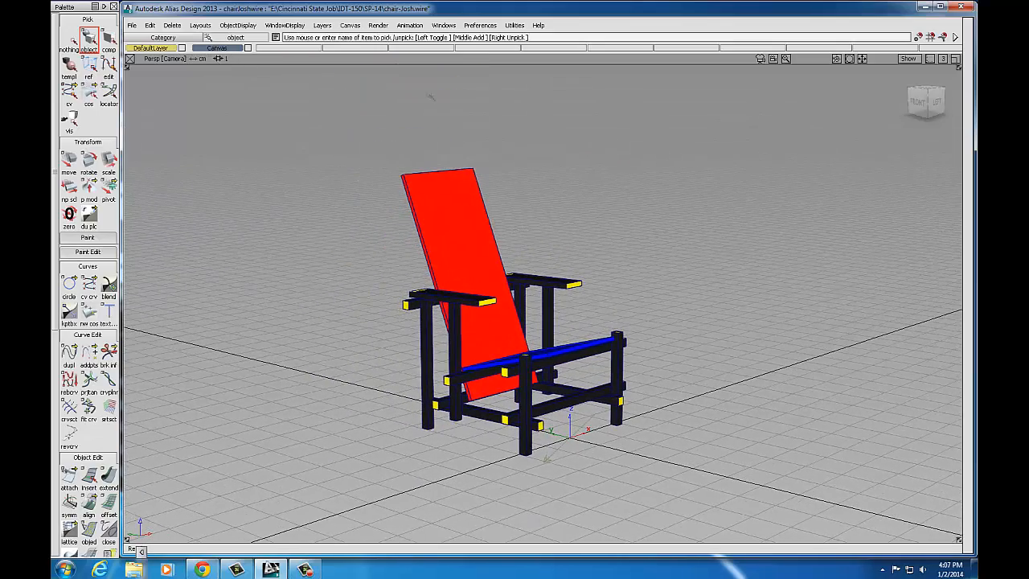
Step: Review the swatches in the Shaders multi-lister, then start a Direct Render of the perspective view
{"action": "left_click", "coordinate": [377, 25]}
{"action": "mouse_move", "coordinate": [394, 52]}
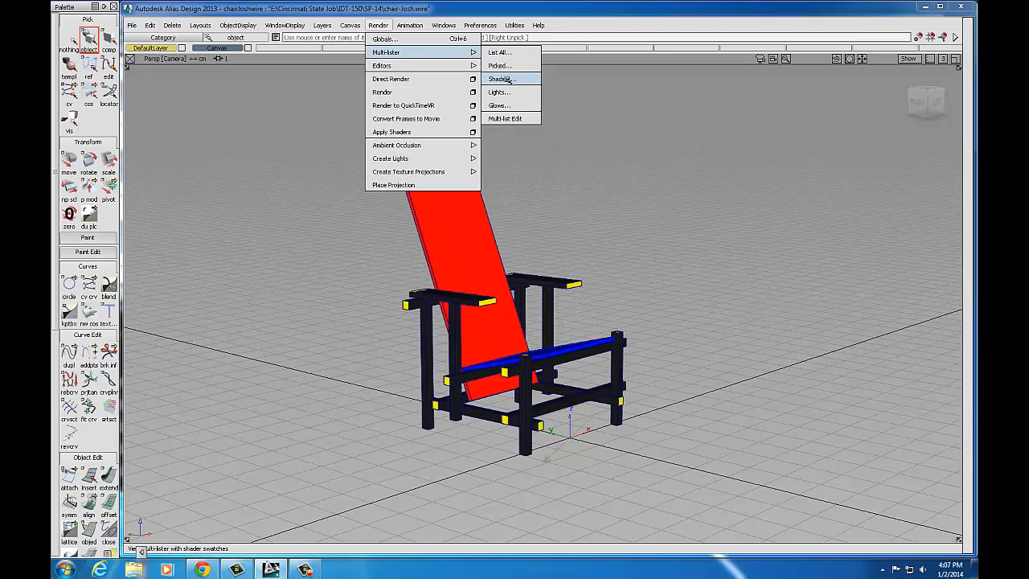
{"action": "left_click", "coordinate": [508, 80]}
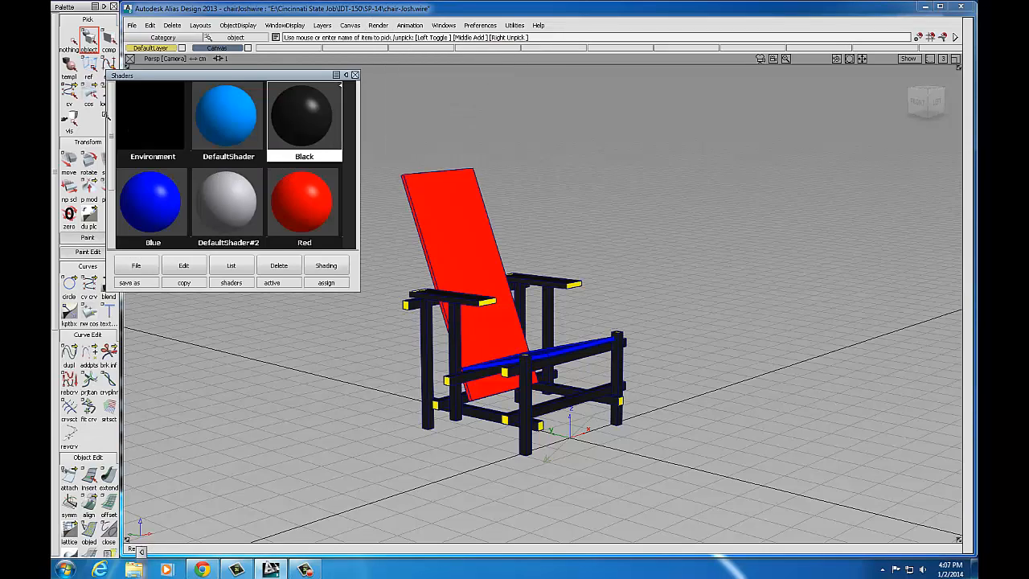
{"action": "scroll", "coordinate": [205, 196], "scroll_direction": "down", "scroll_amount": 1}
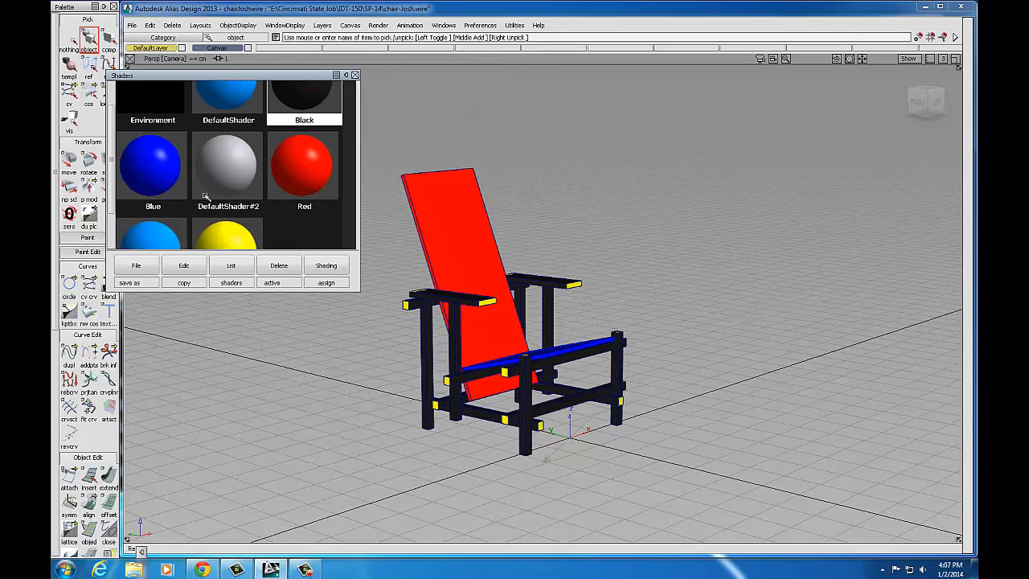
{"action": "scroll", "coordinate": [117, 151], "scroll_direction": "down", "scroll_amount": 2}
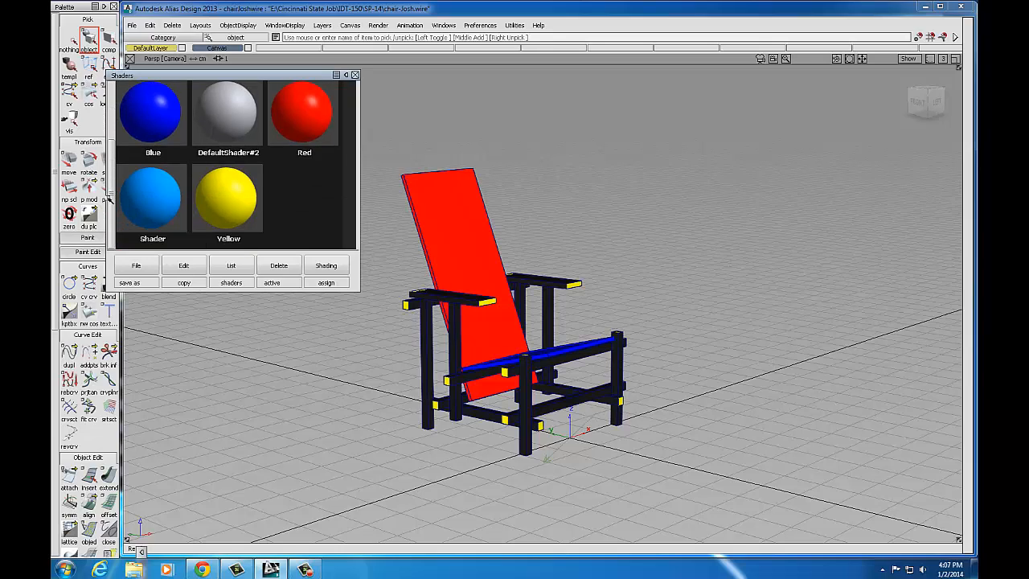
{"action": "scroll", "coordinate": [109, 137], "scroll_direction": "up", "scroll_amount": 3}
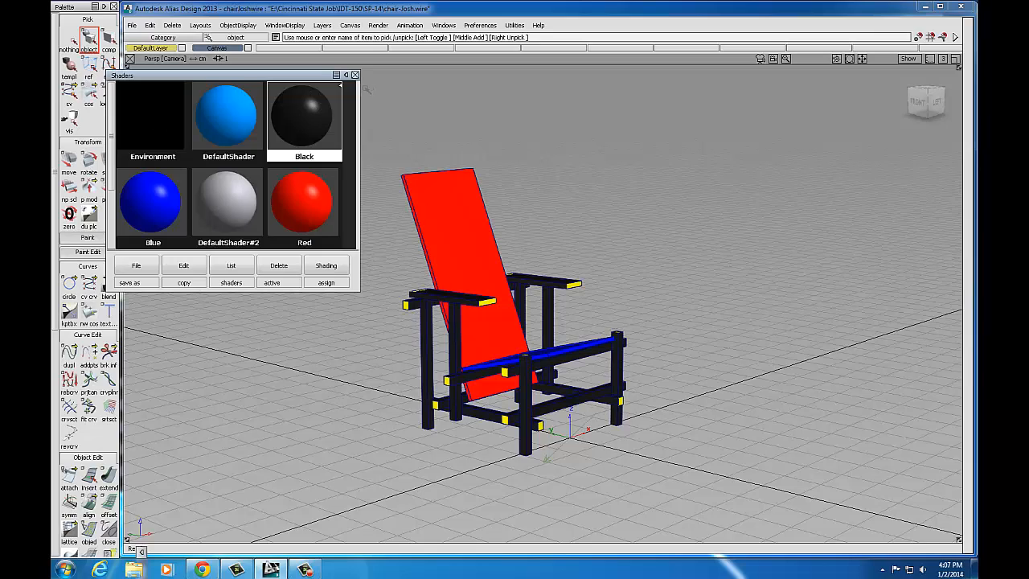
{"action": "left_click", "coordinate": [354, 75]}
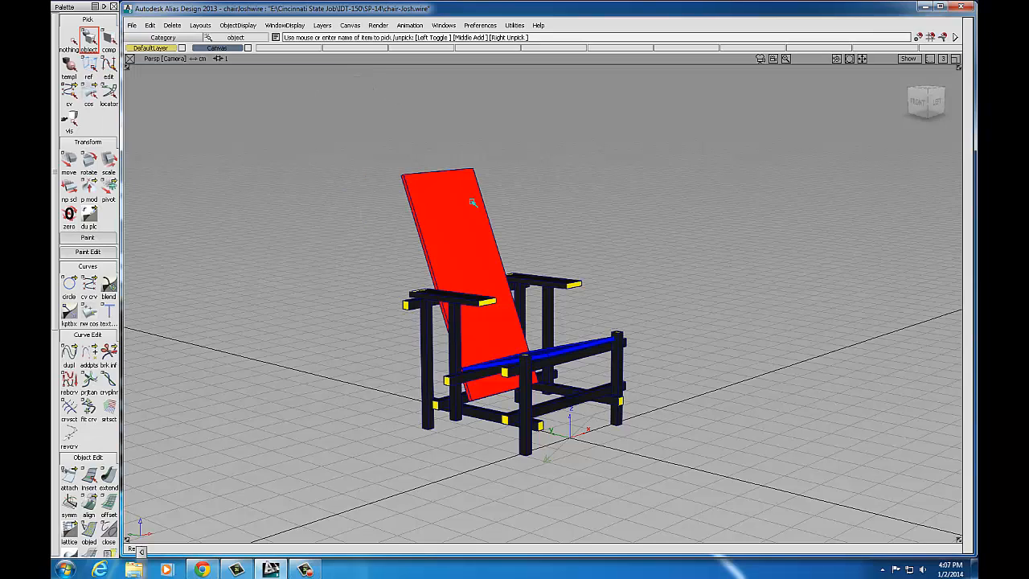
{"action": "left_click", "coordinate": [378, 25]}
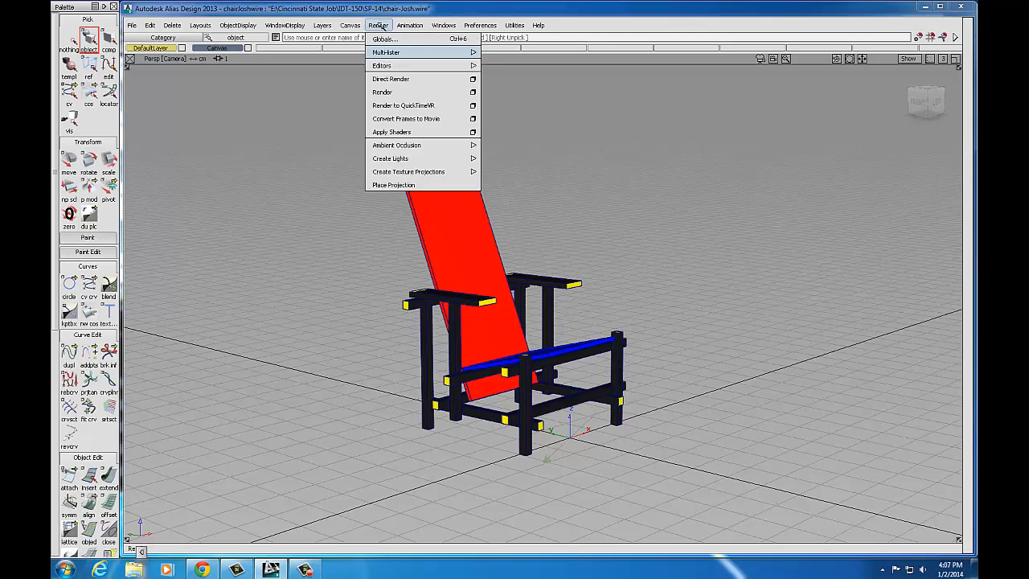
{"action": "left_click", "coordinate": [392, 79]}
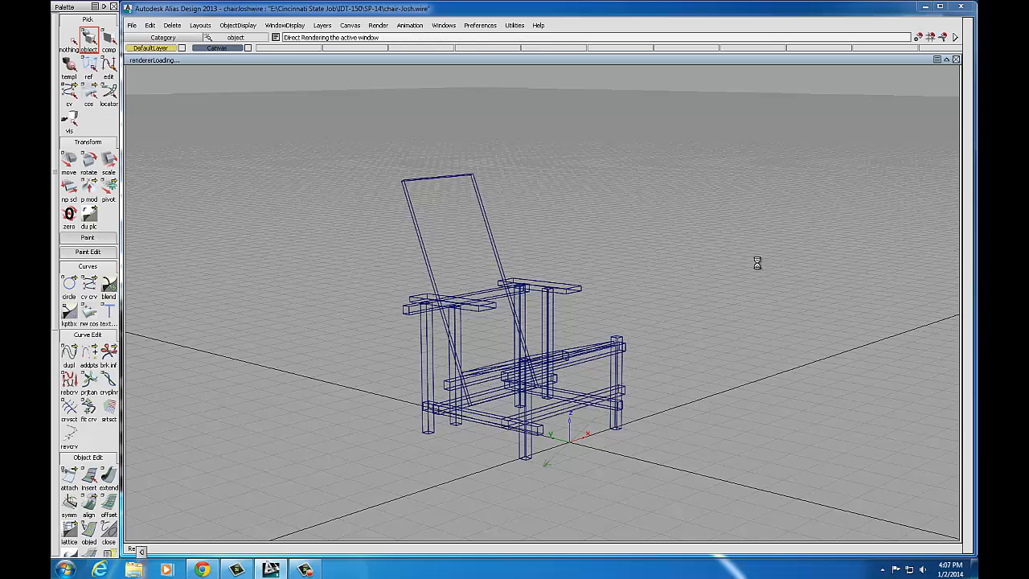